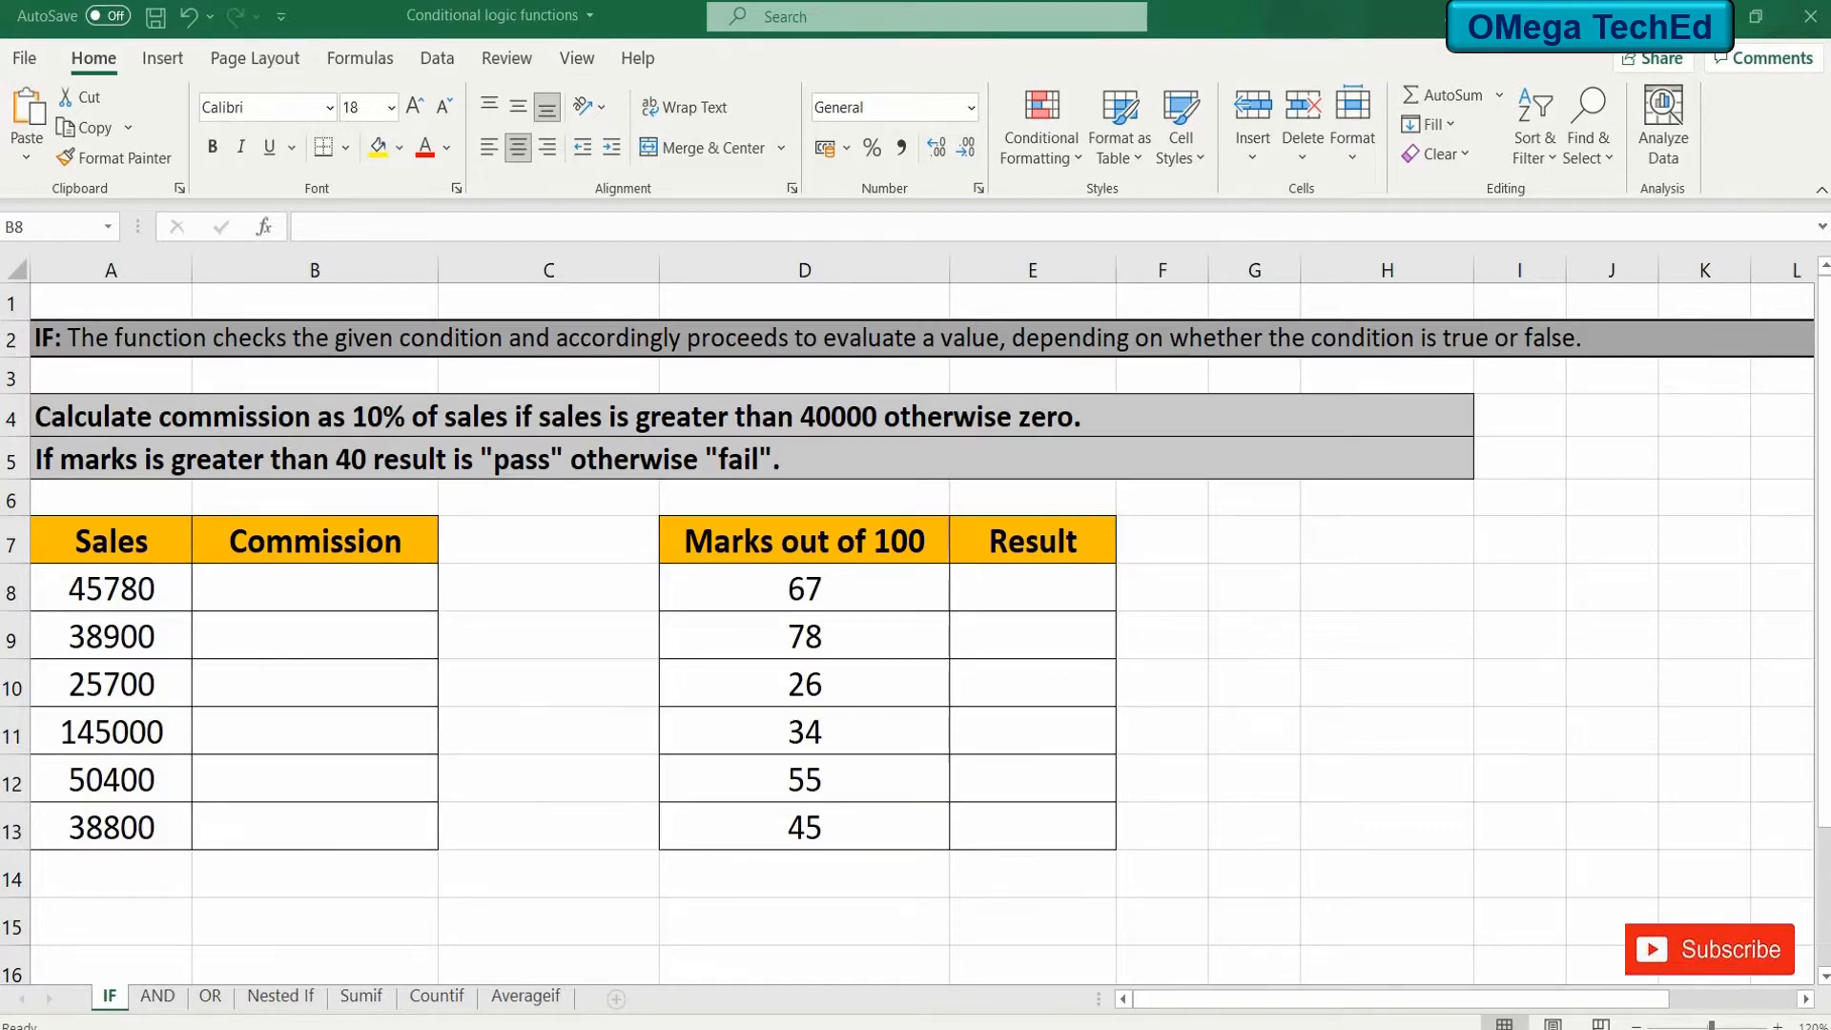
Enter =IF(A8>40000,A8*0.1,0) in B8 and fill it down to B13 to calculate the Commission column.
left_click(335, 581)
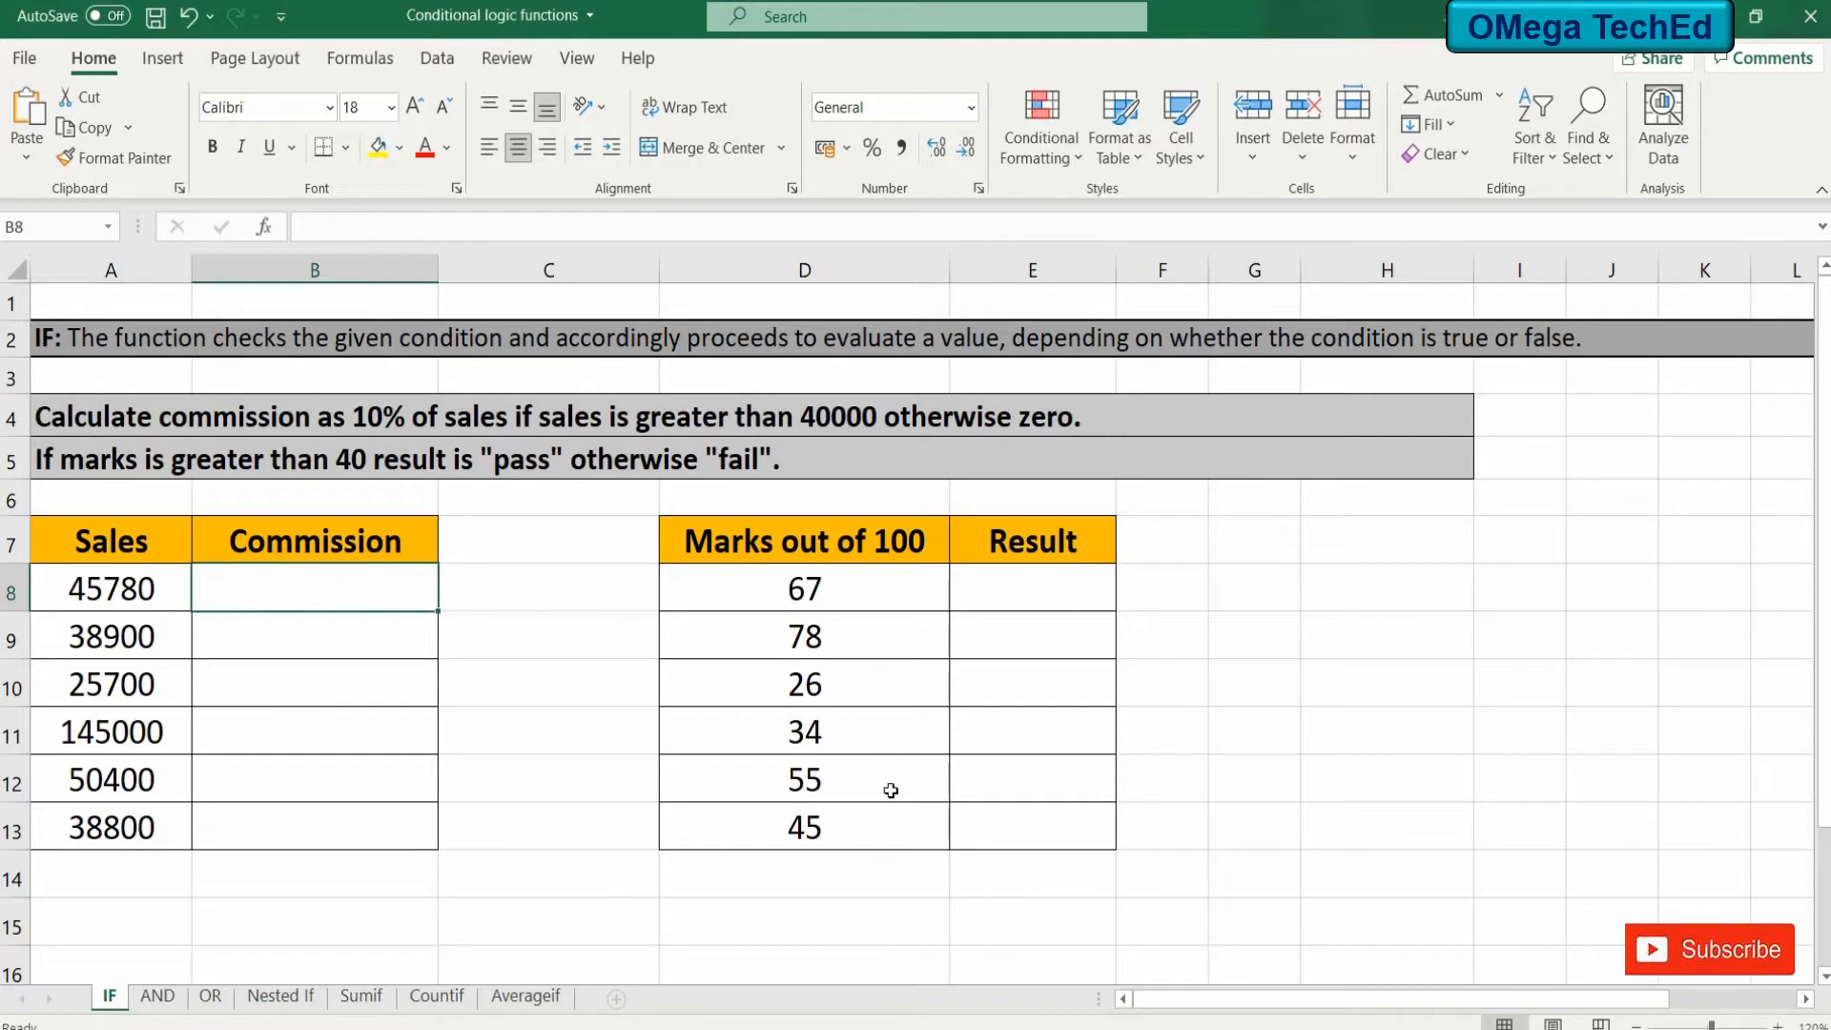
type("=")
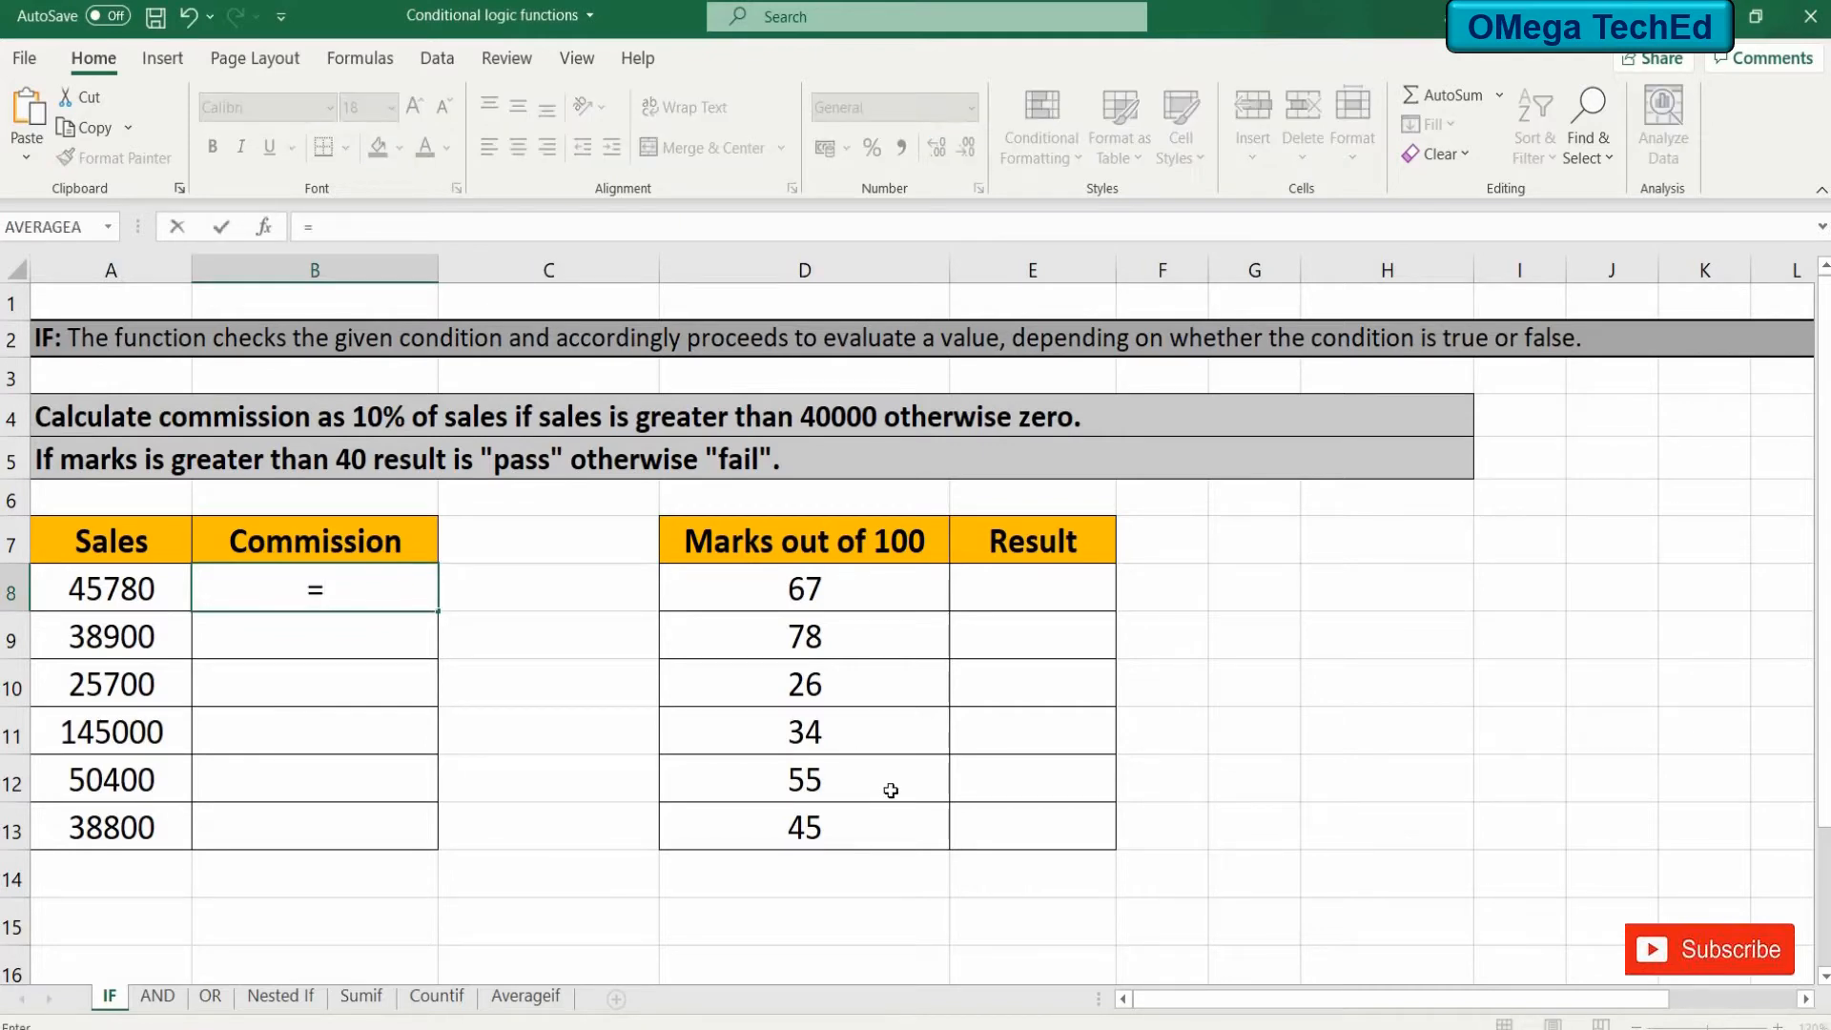
type("if(")
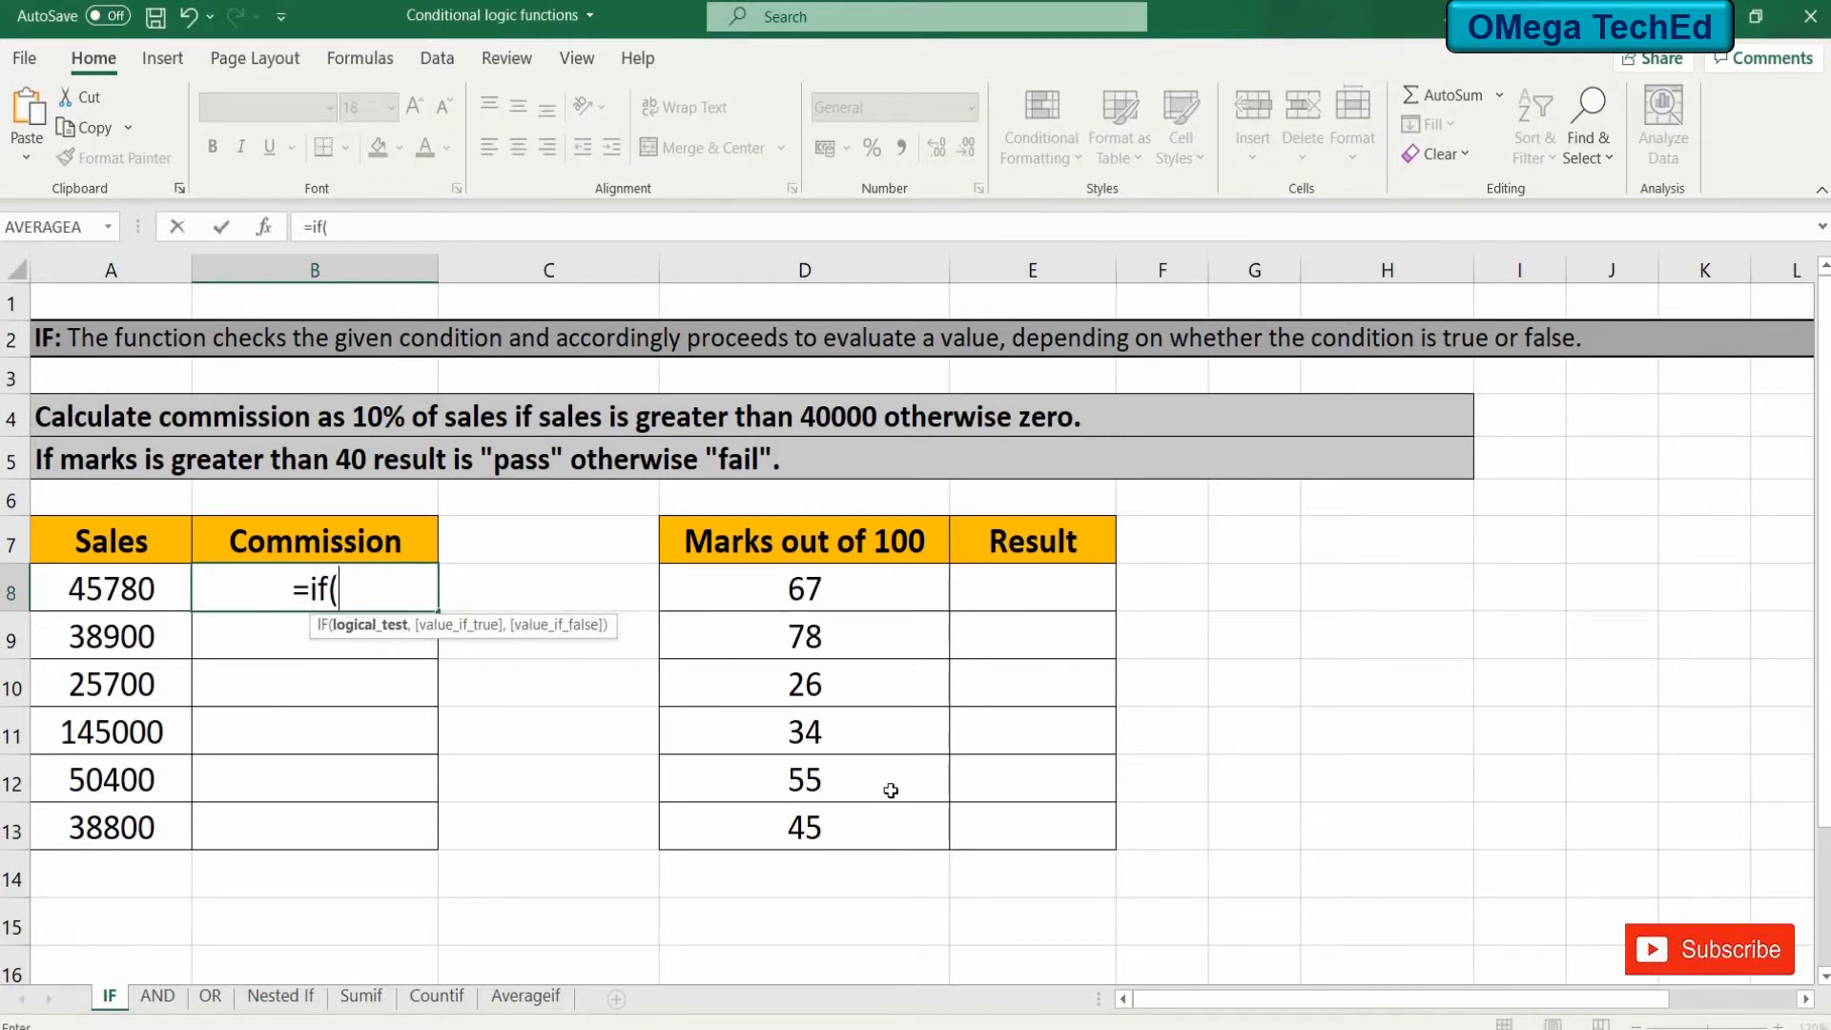
left_click(146, 588)
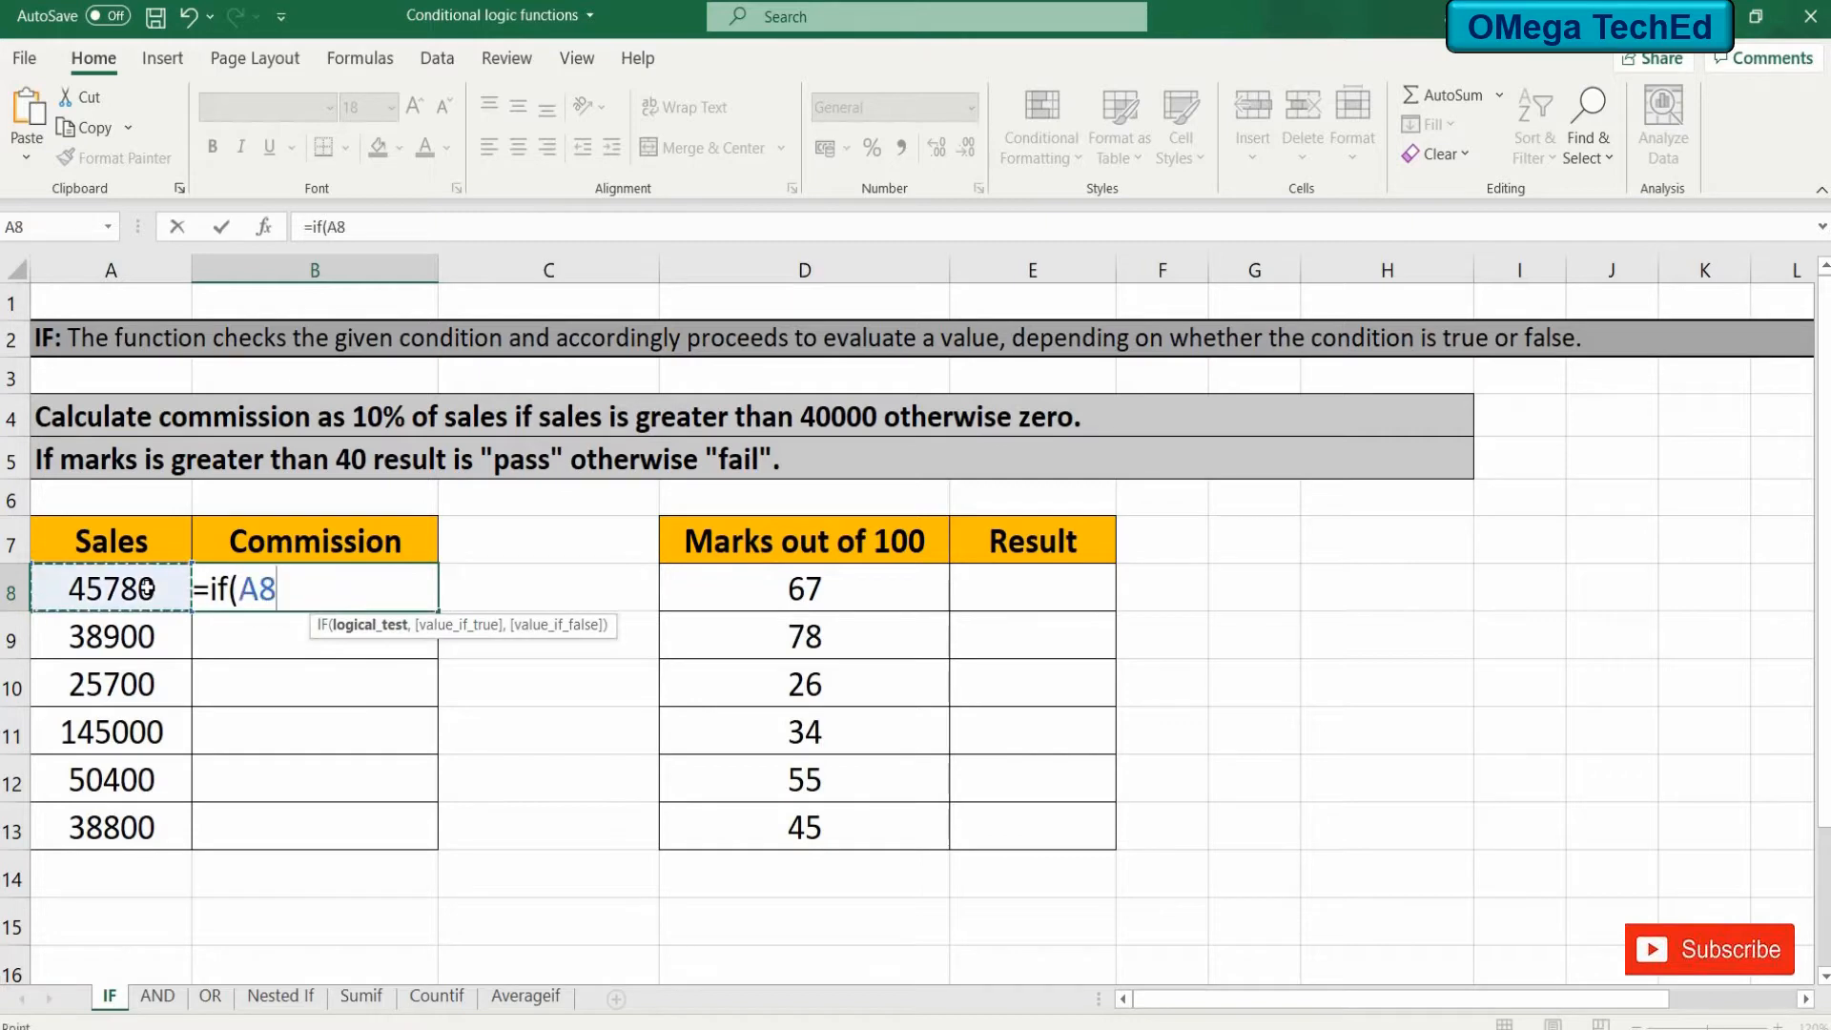
type(">")
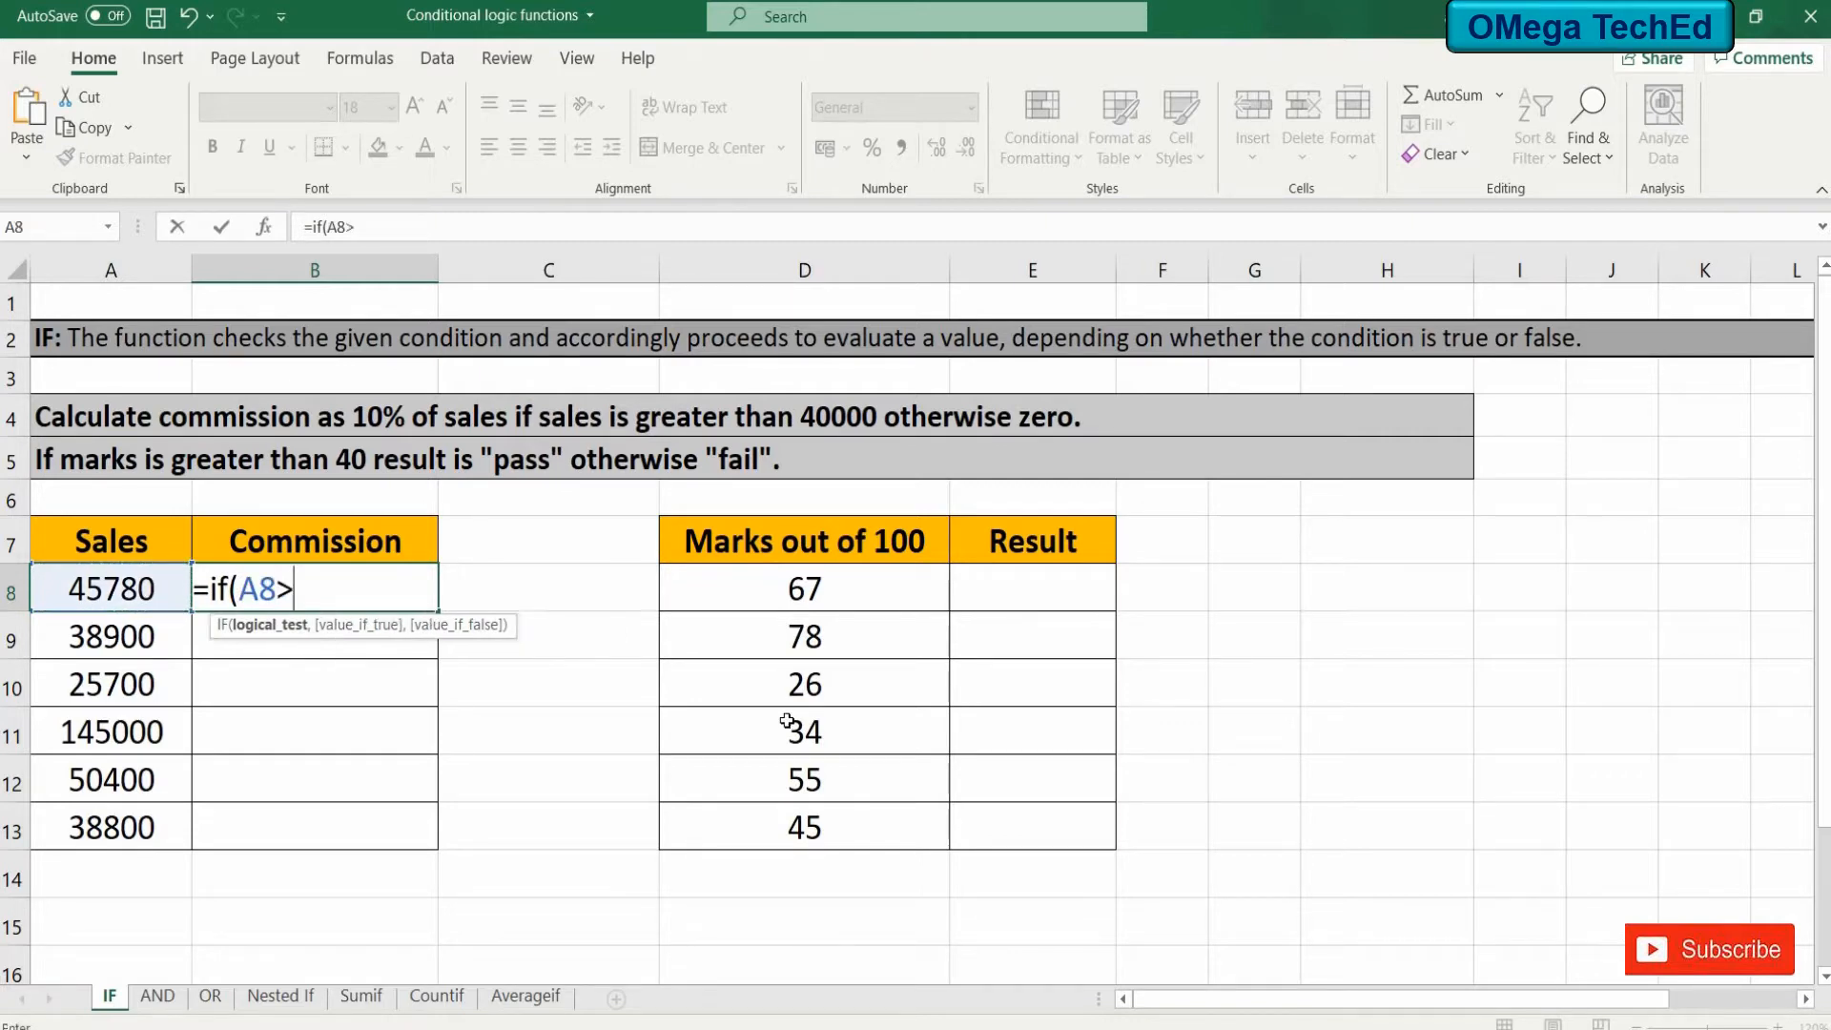
type("40000,")
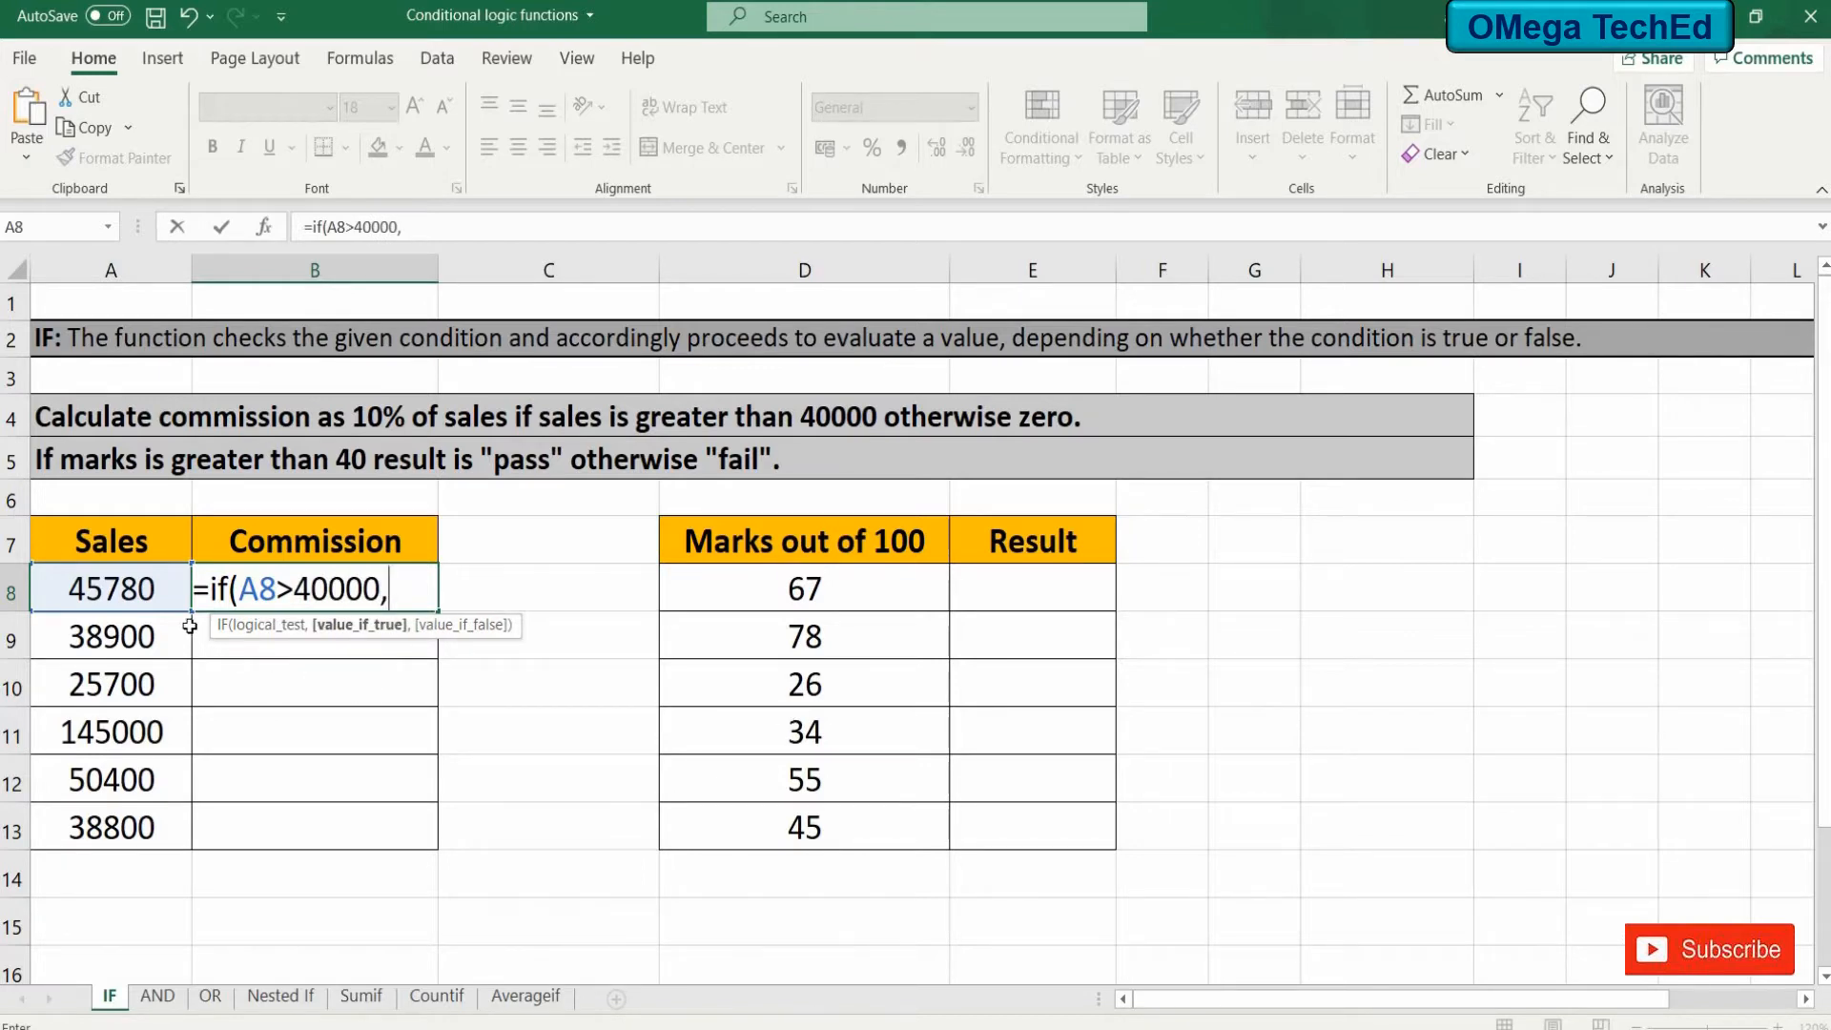
left_click(157, 594)
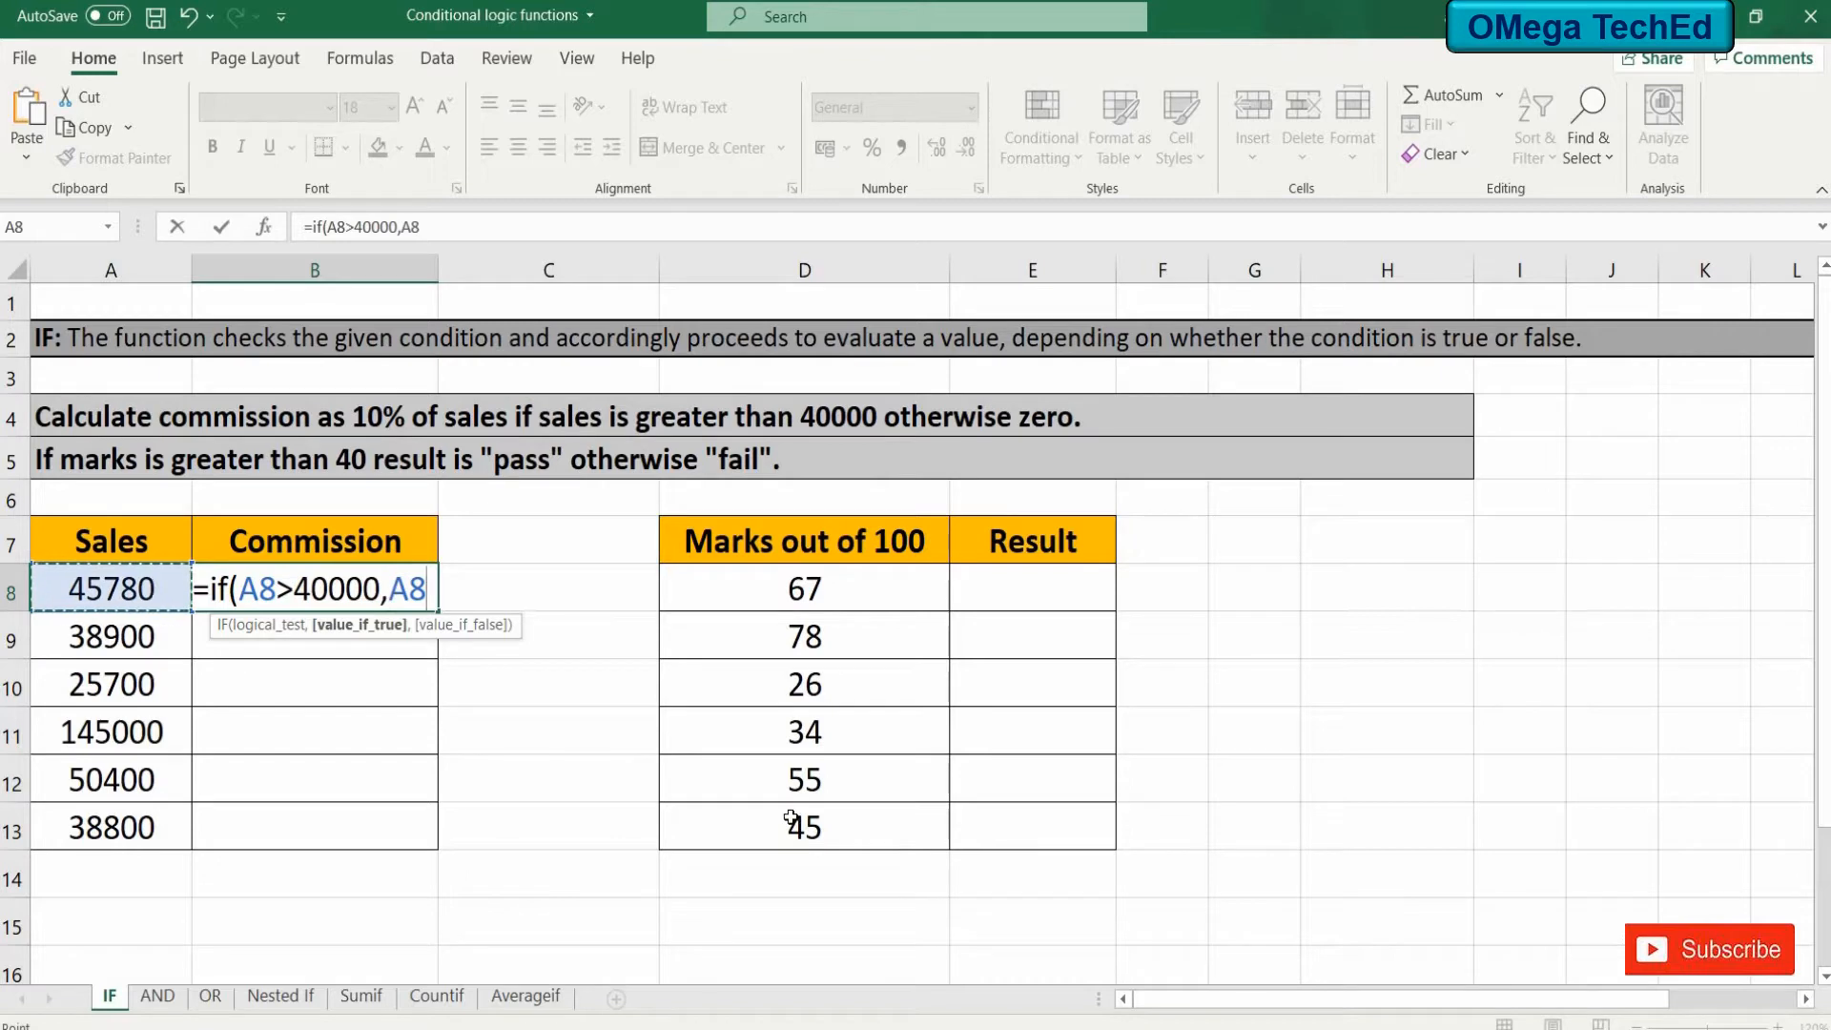
type("*")
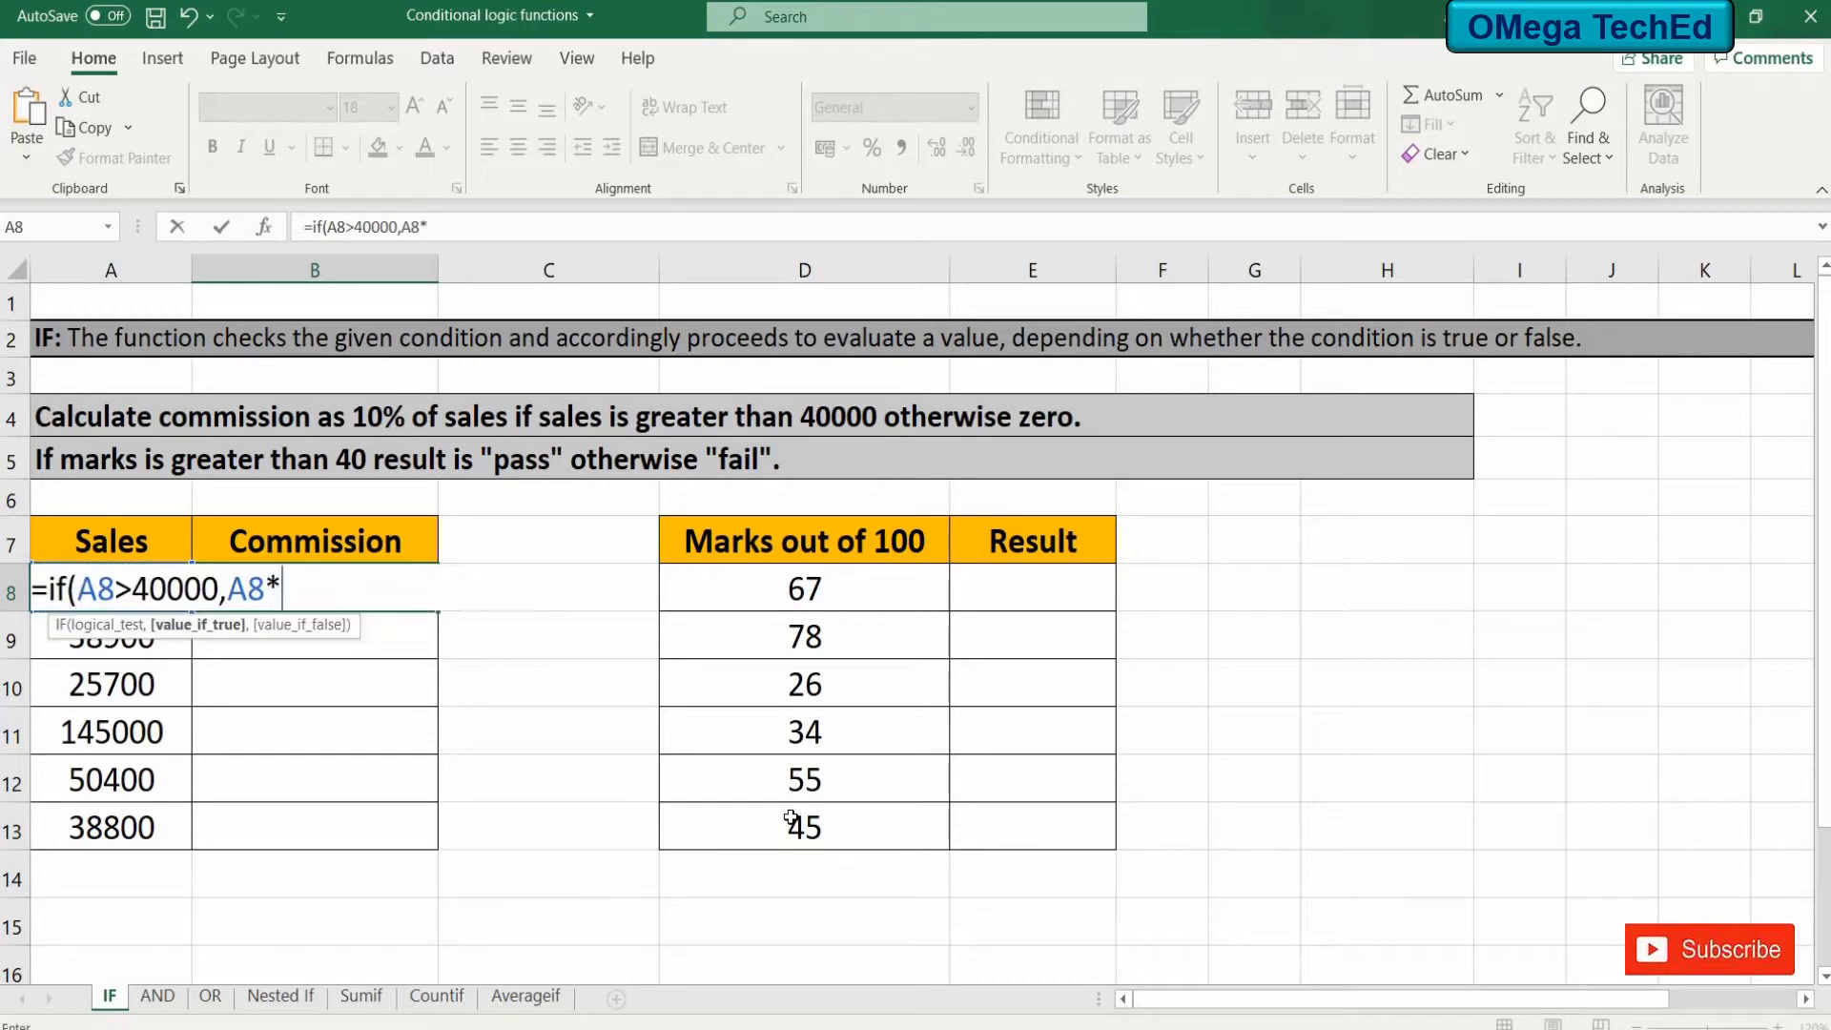
type("0.1,0")
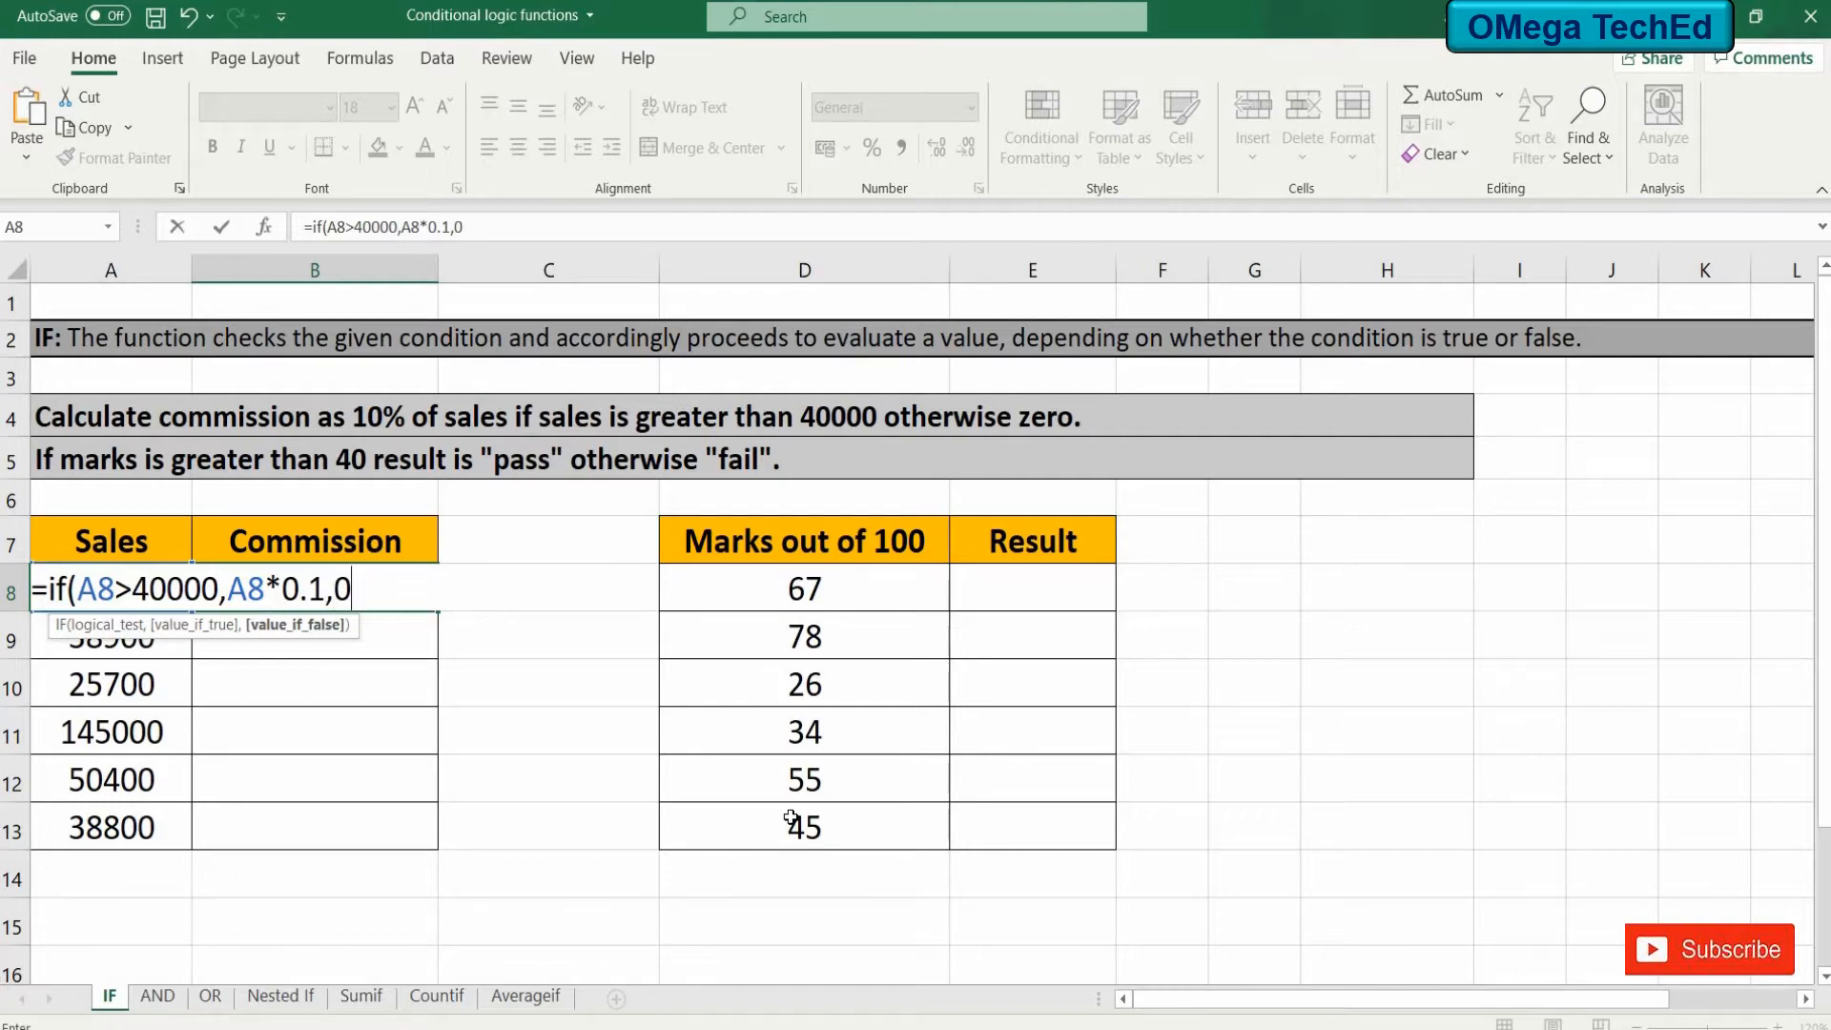
type(")")
key("Return")
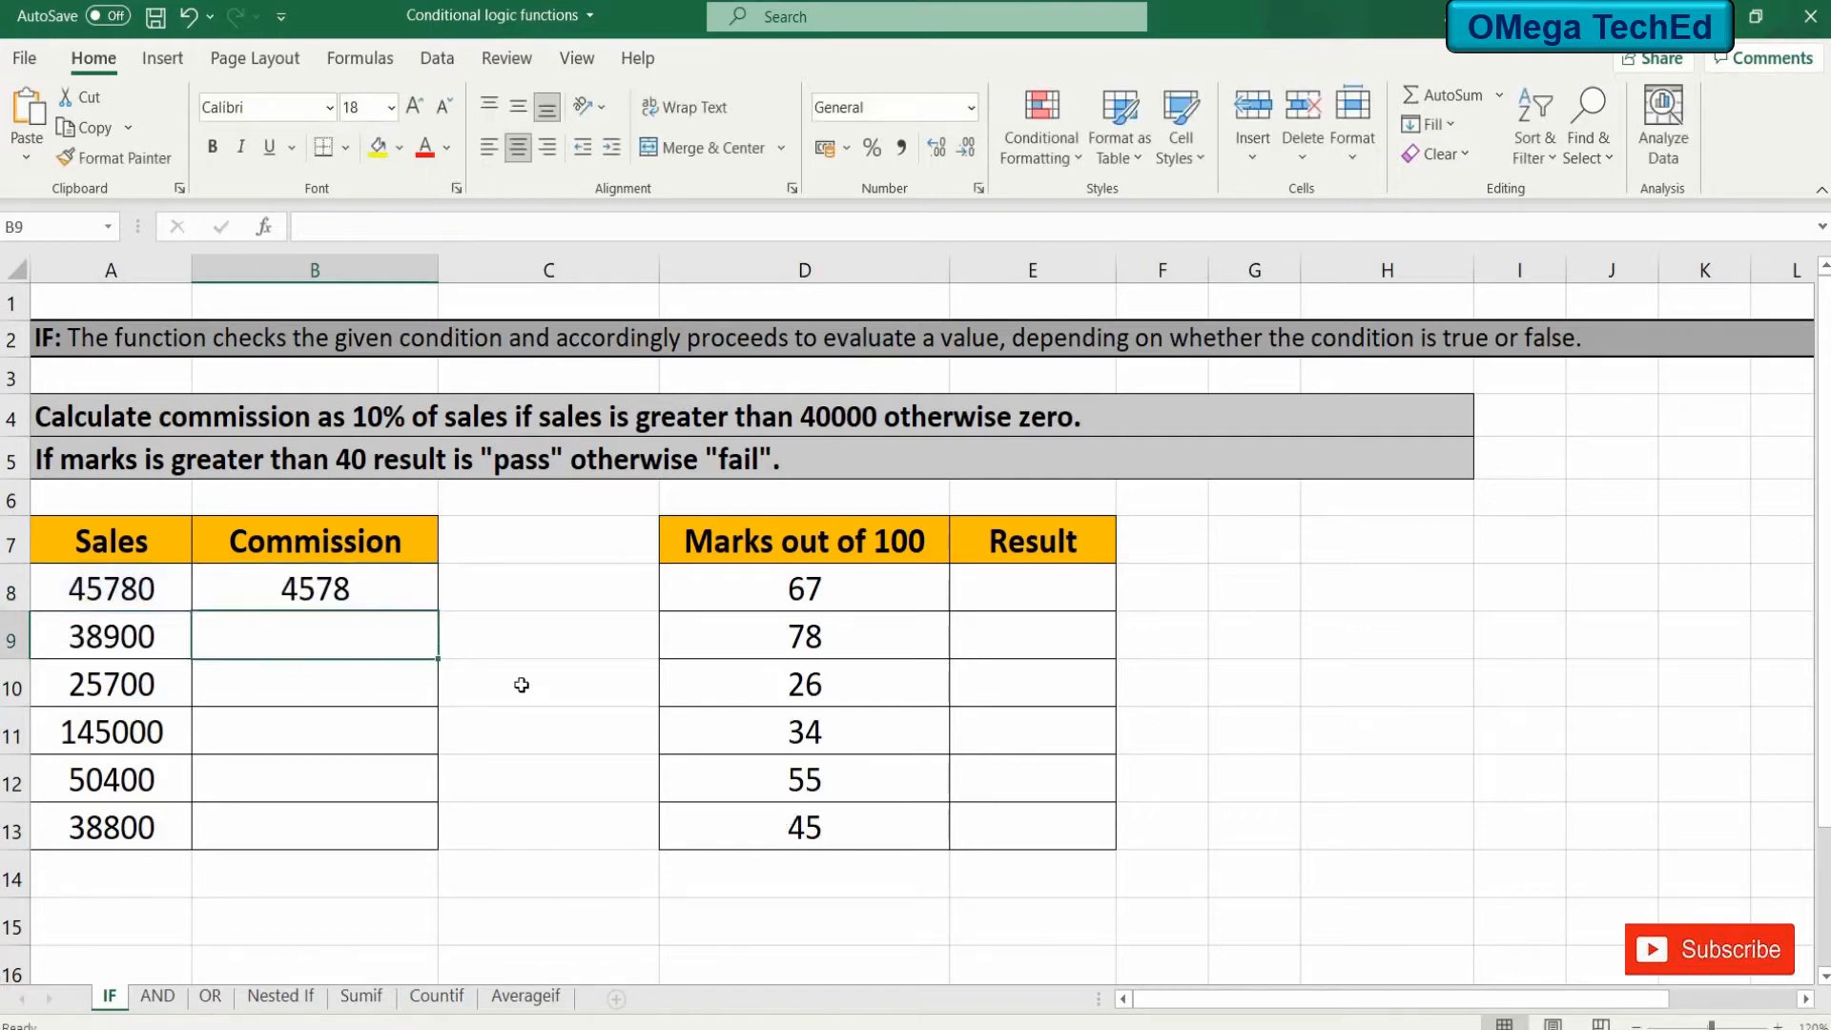
left_click(429, 591)
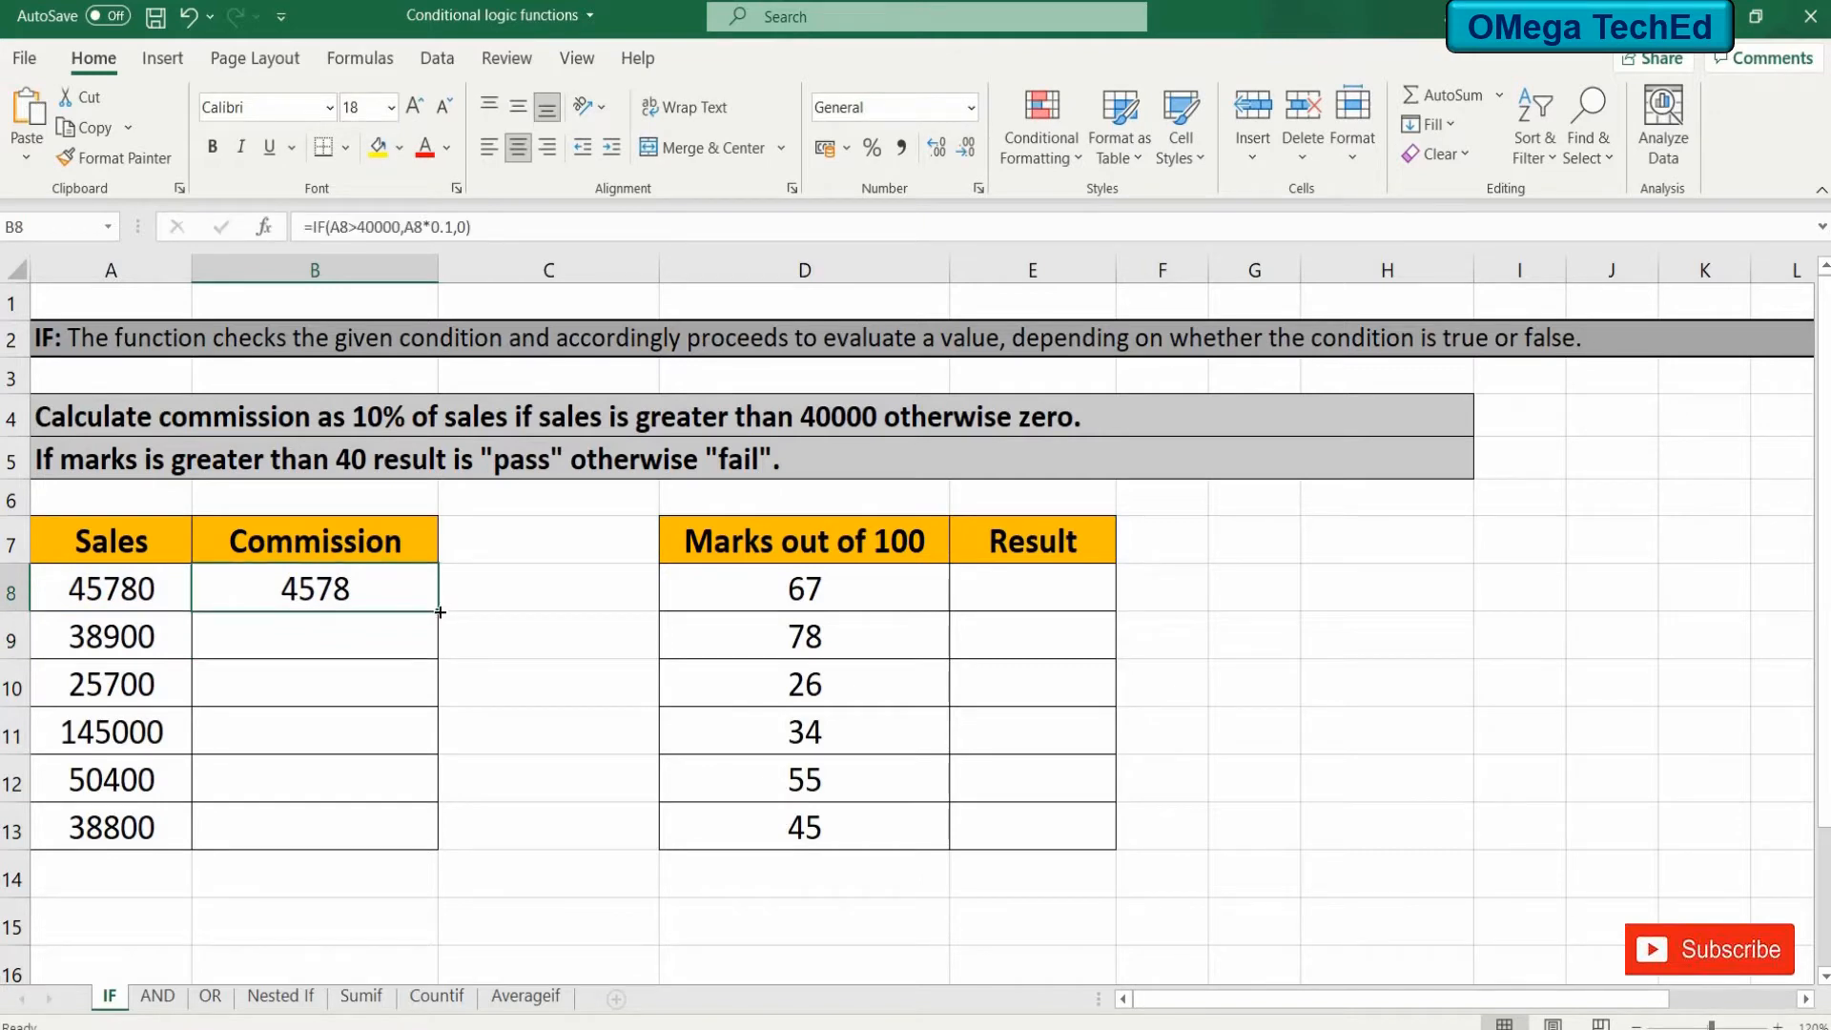
left_click_drag(440, 611, 461, 836)
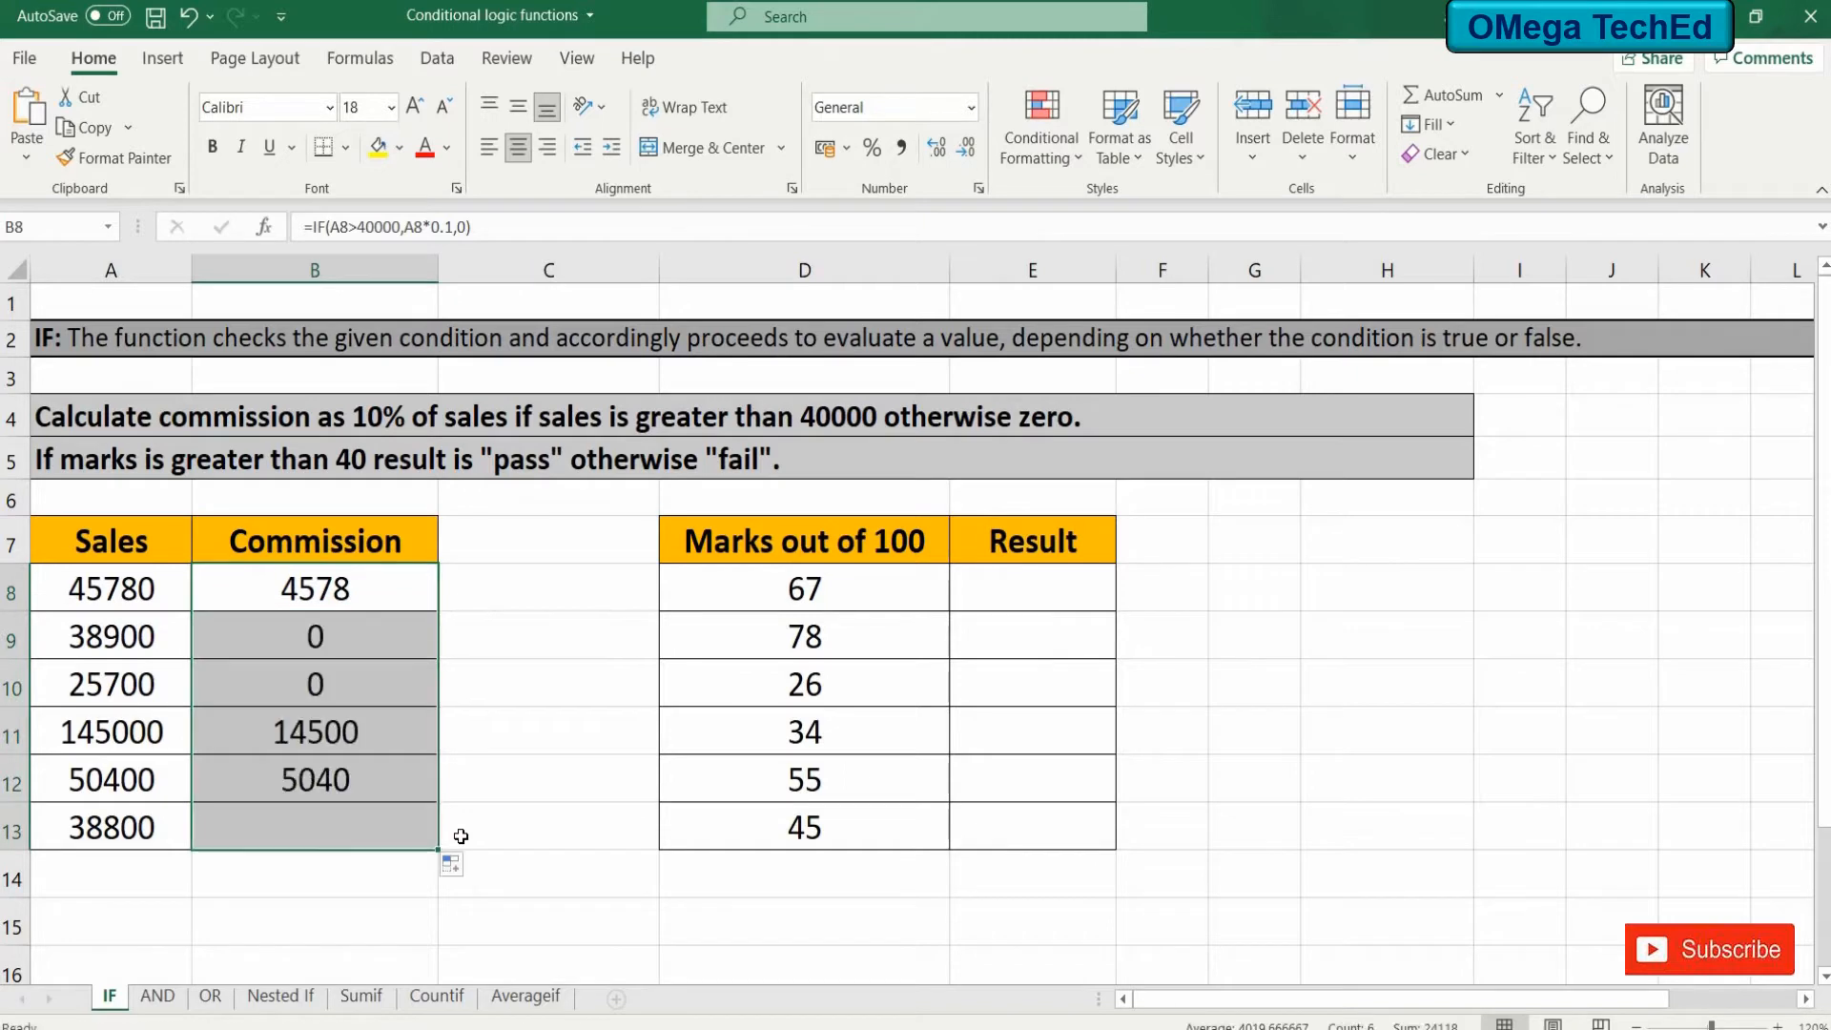
Enter =IF(D8>40,"Pass","Fail") in E8 and fill it down to E13 to complete the Result column.
left_click(989, 583)
type("=if")
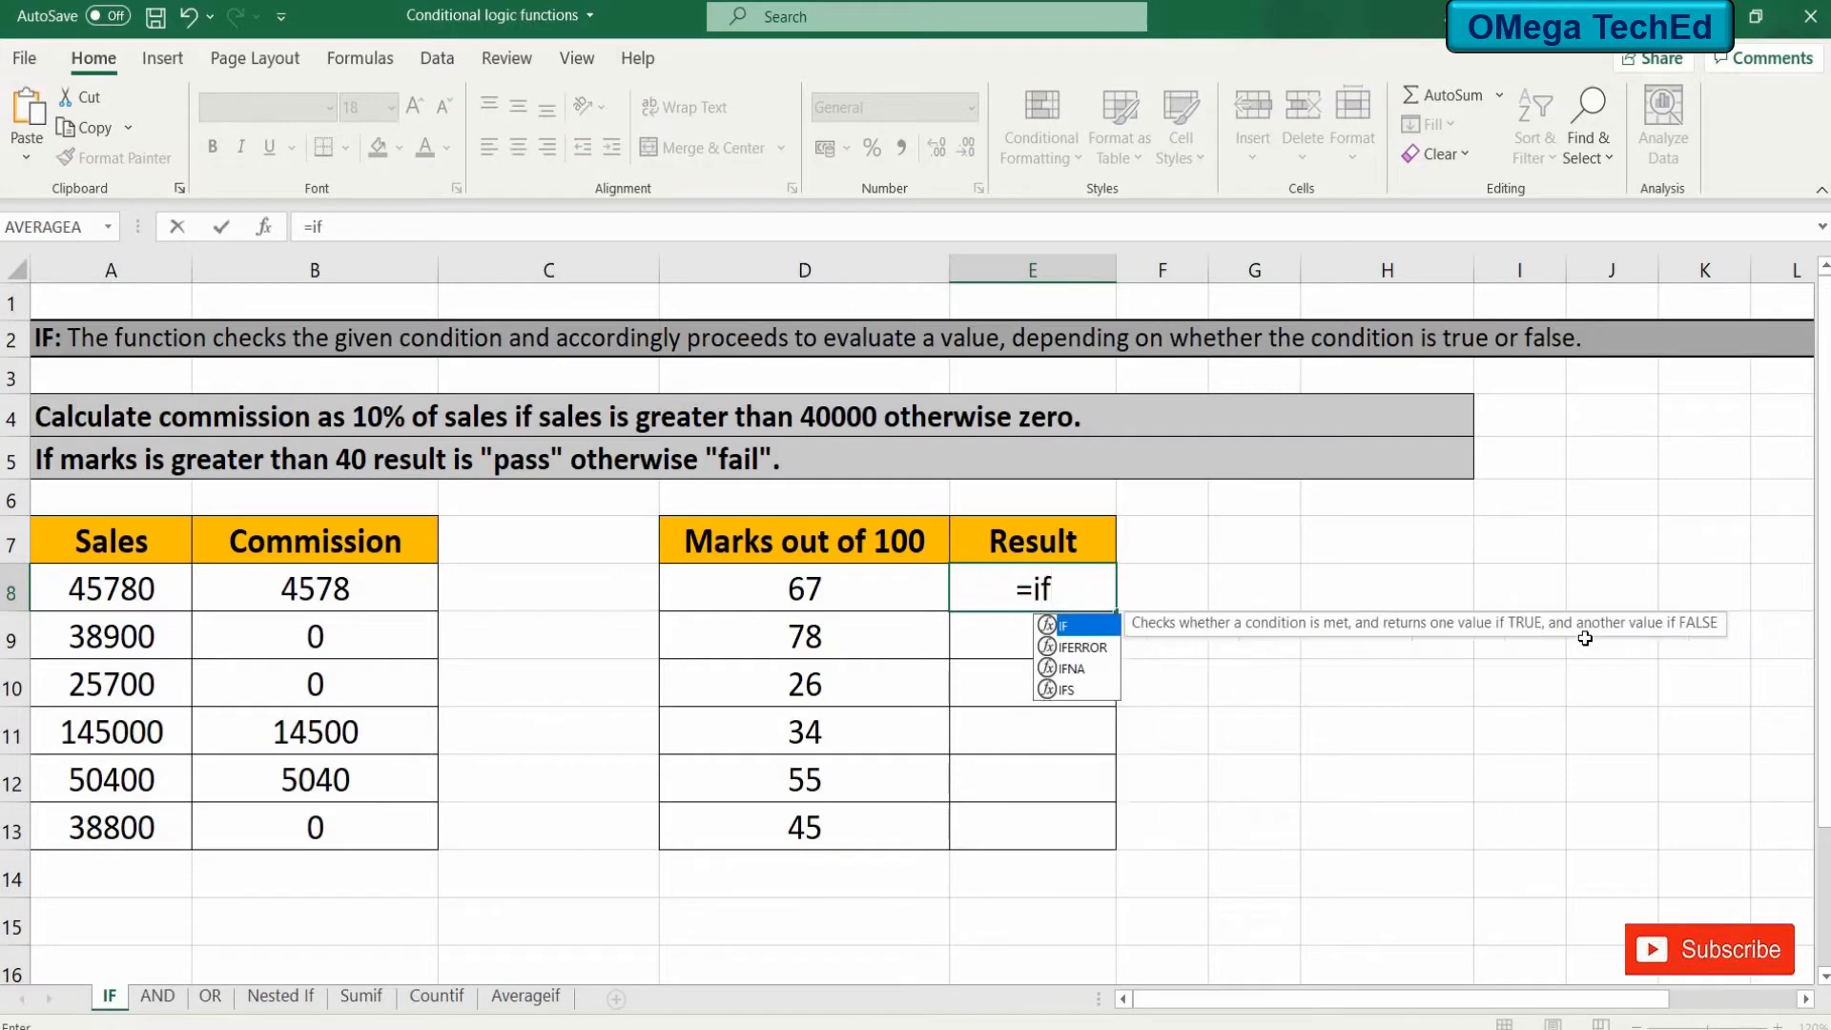
type("(")
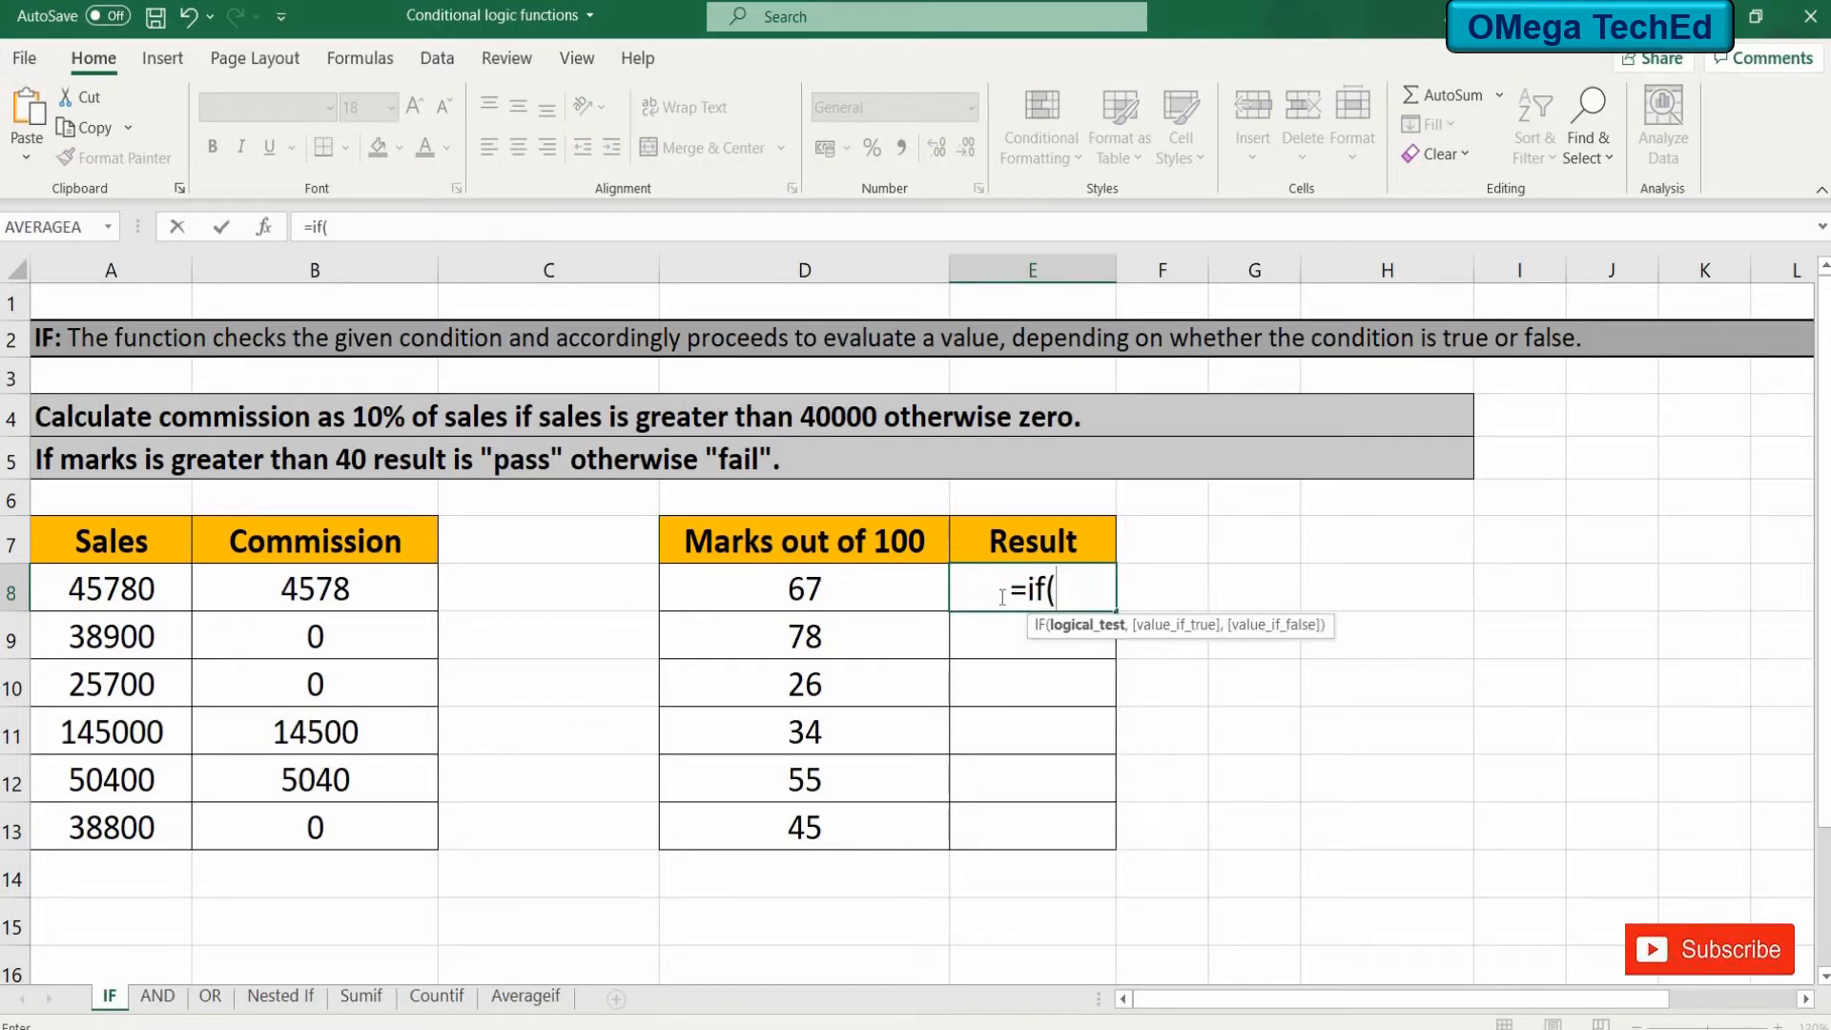
left_click(904, 584)
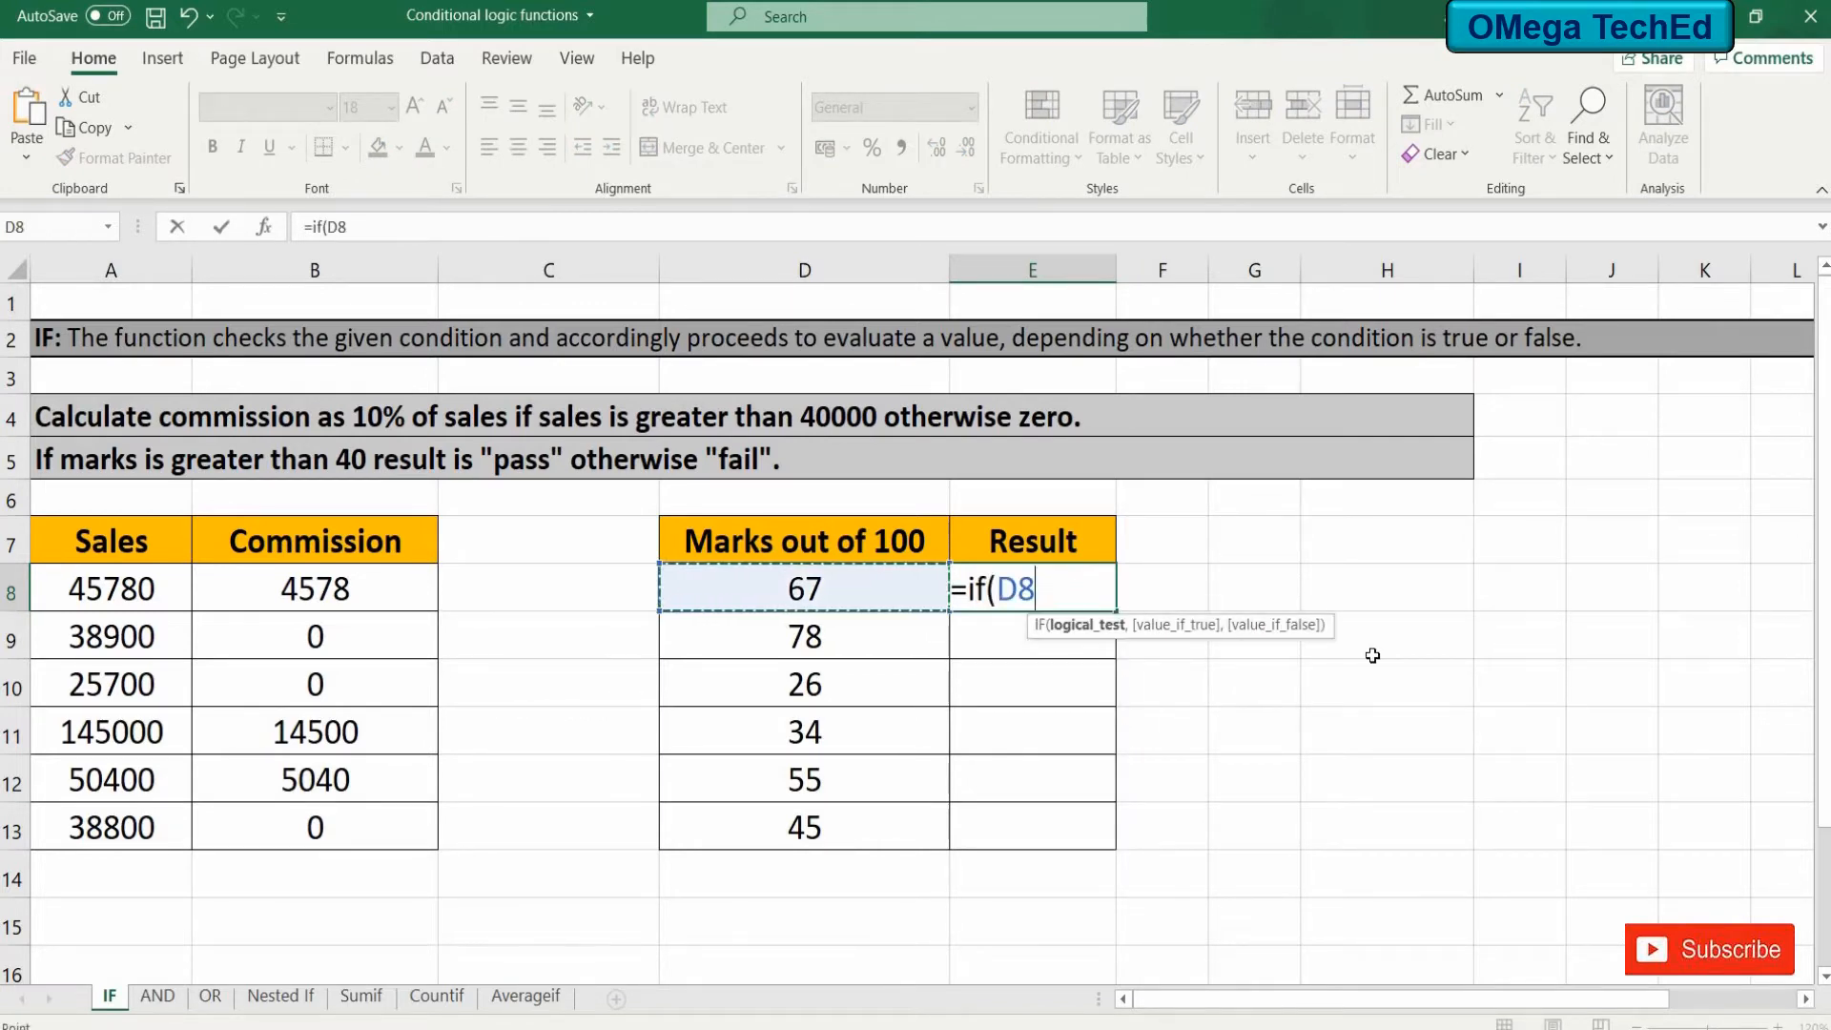
type(">40")
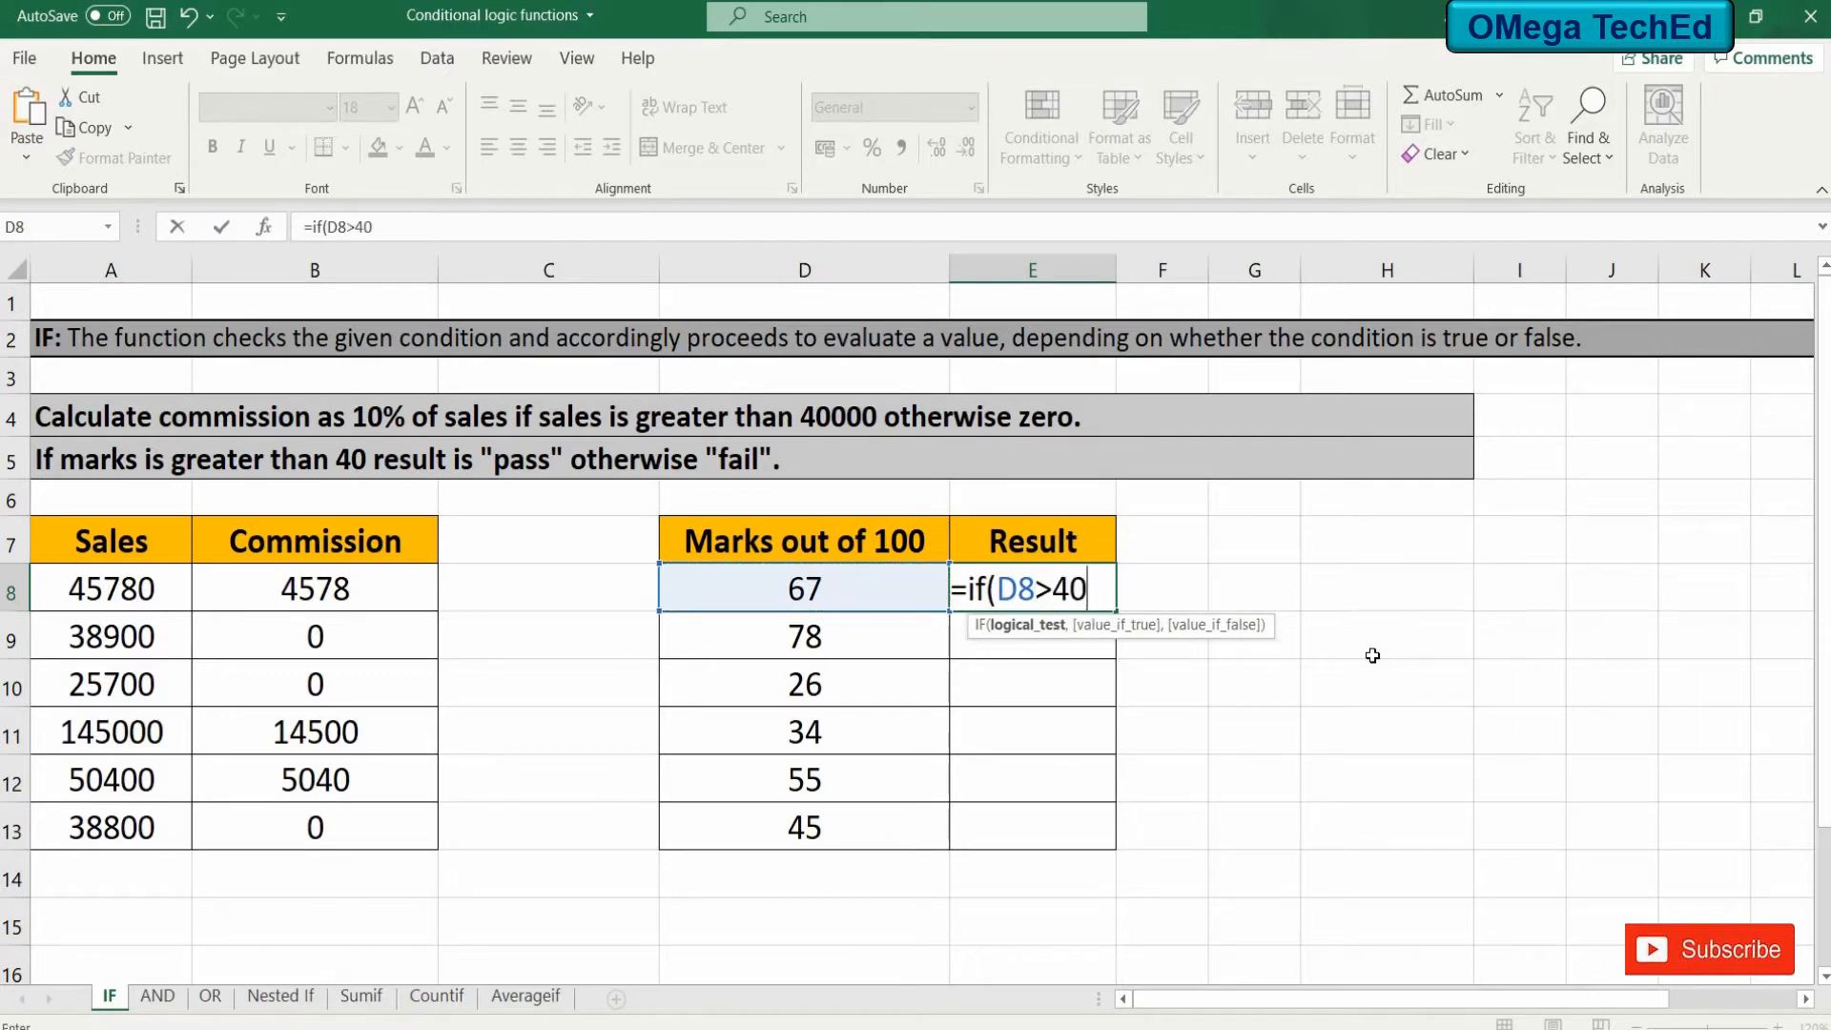
type(",\"P")
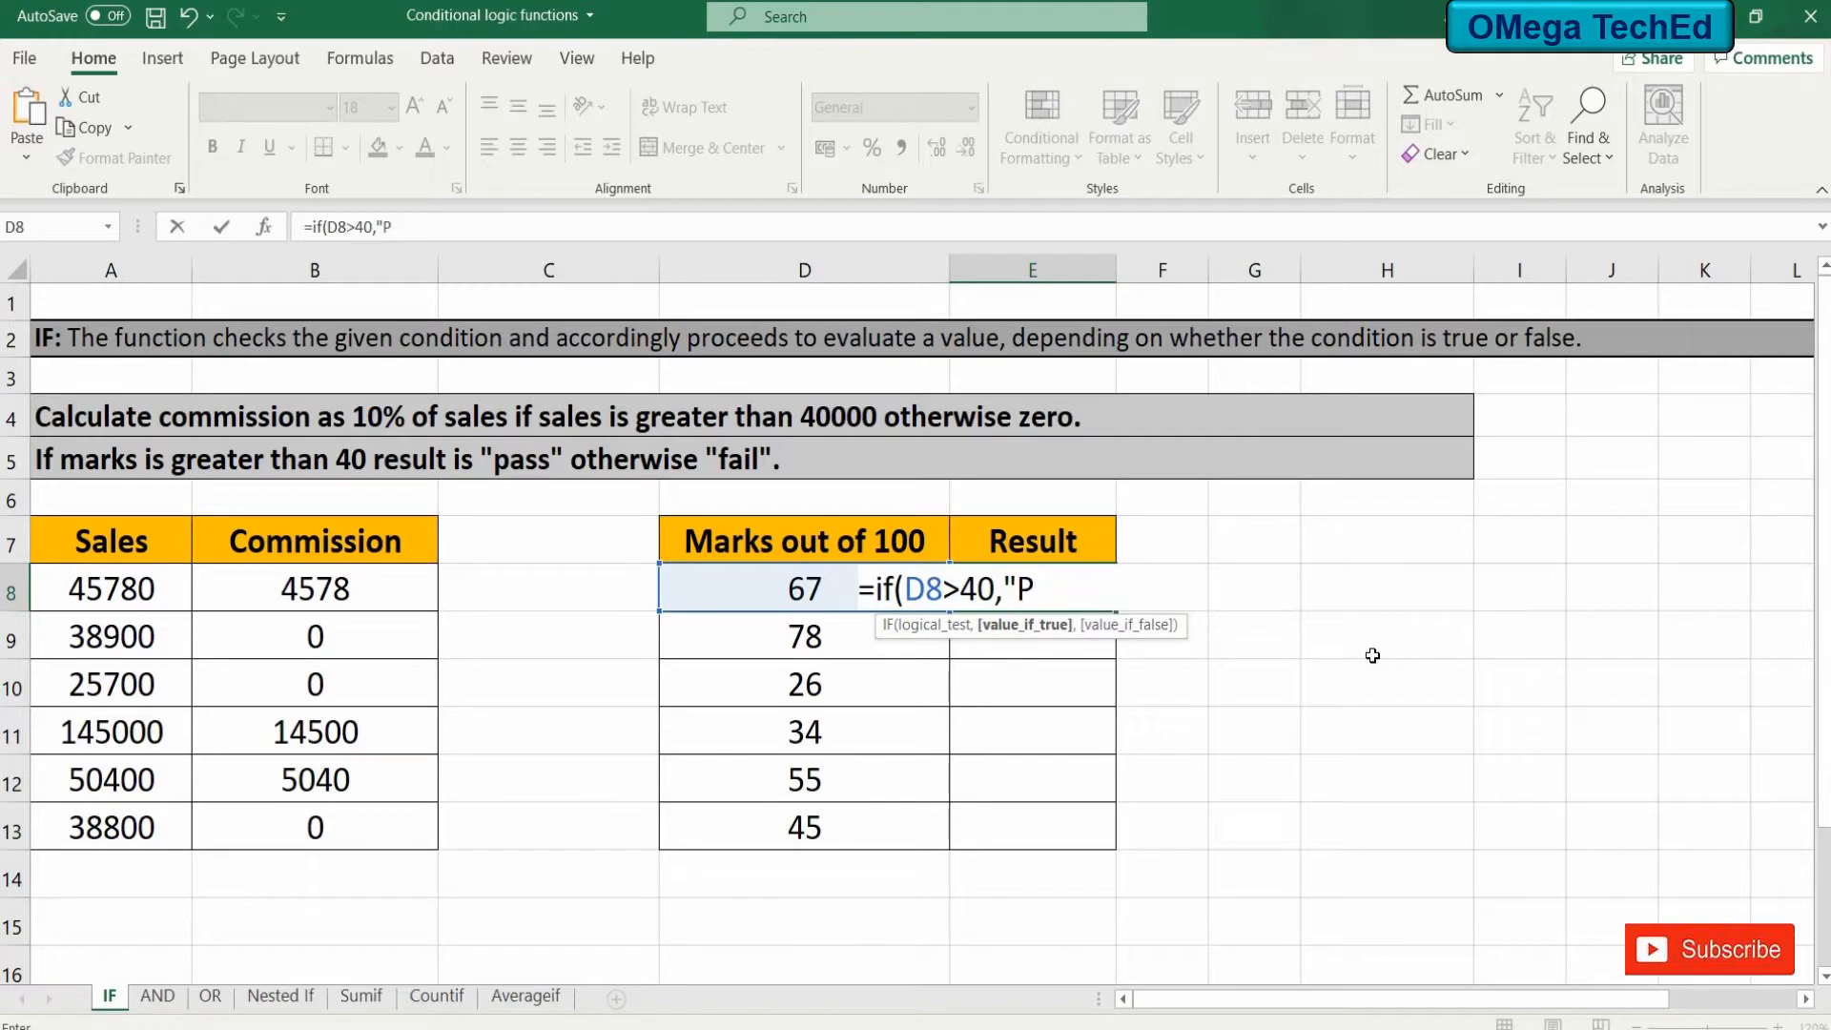
type("ass\",")
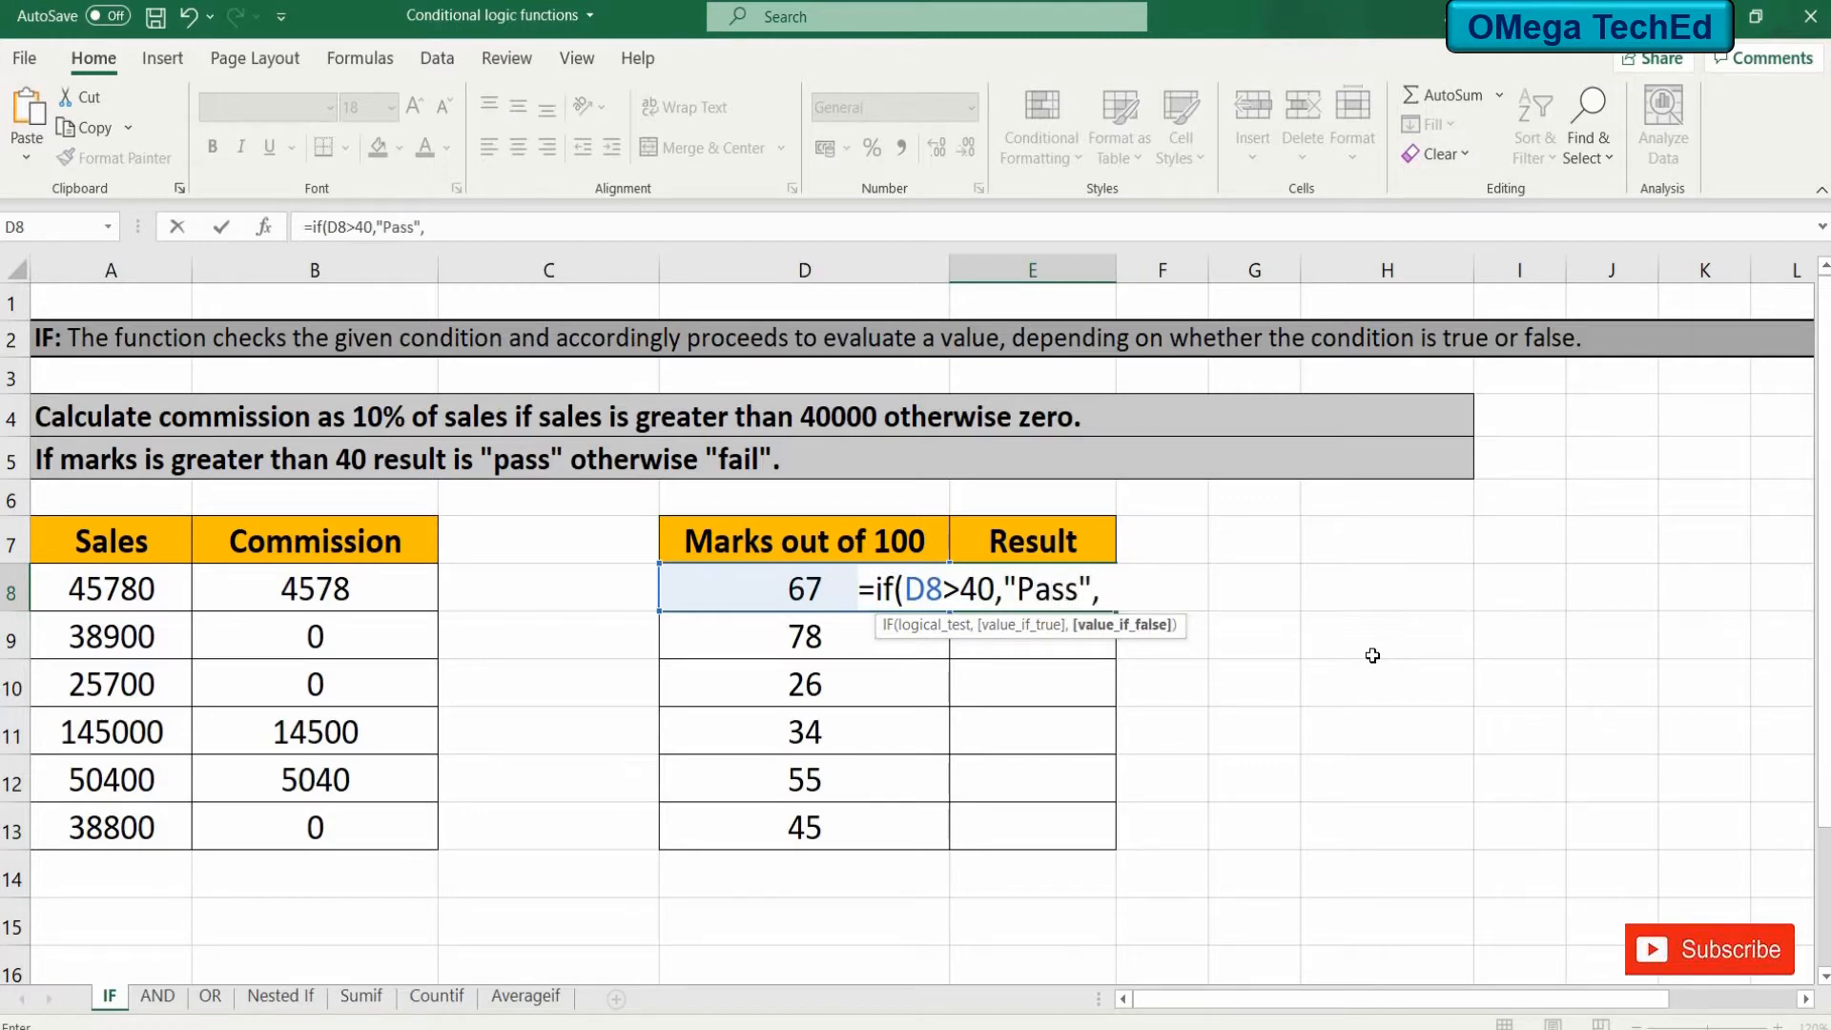
type("\"Fail\")")
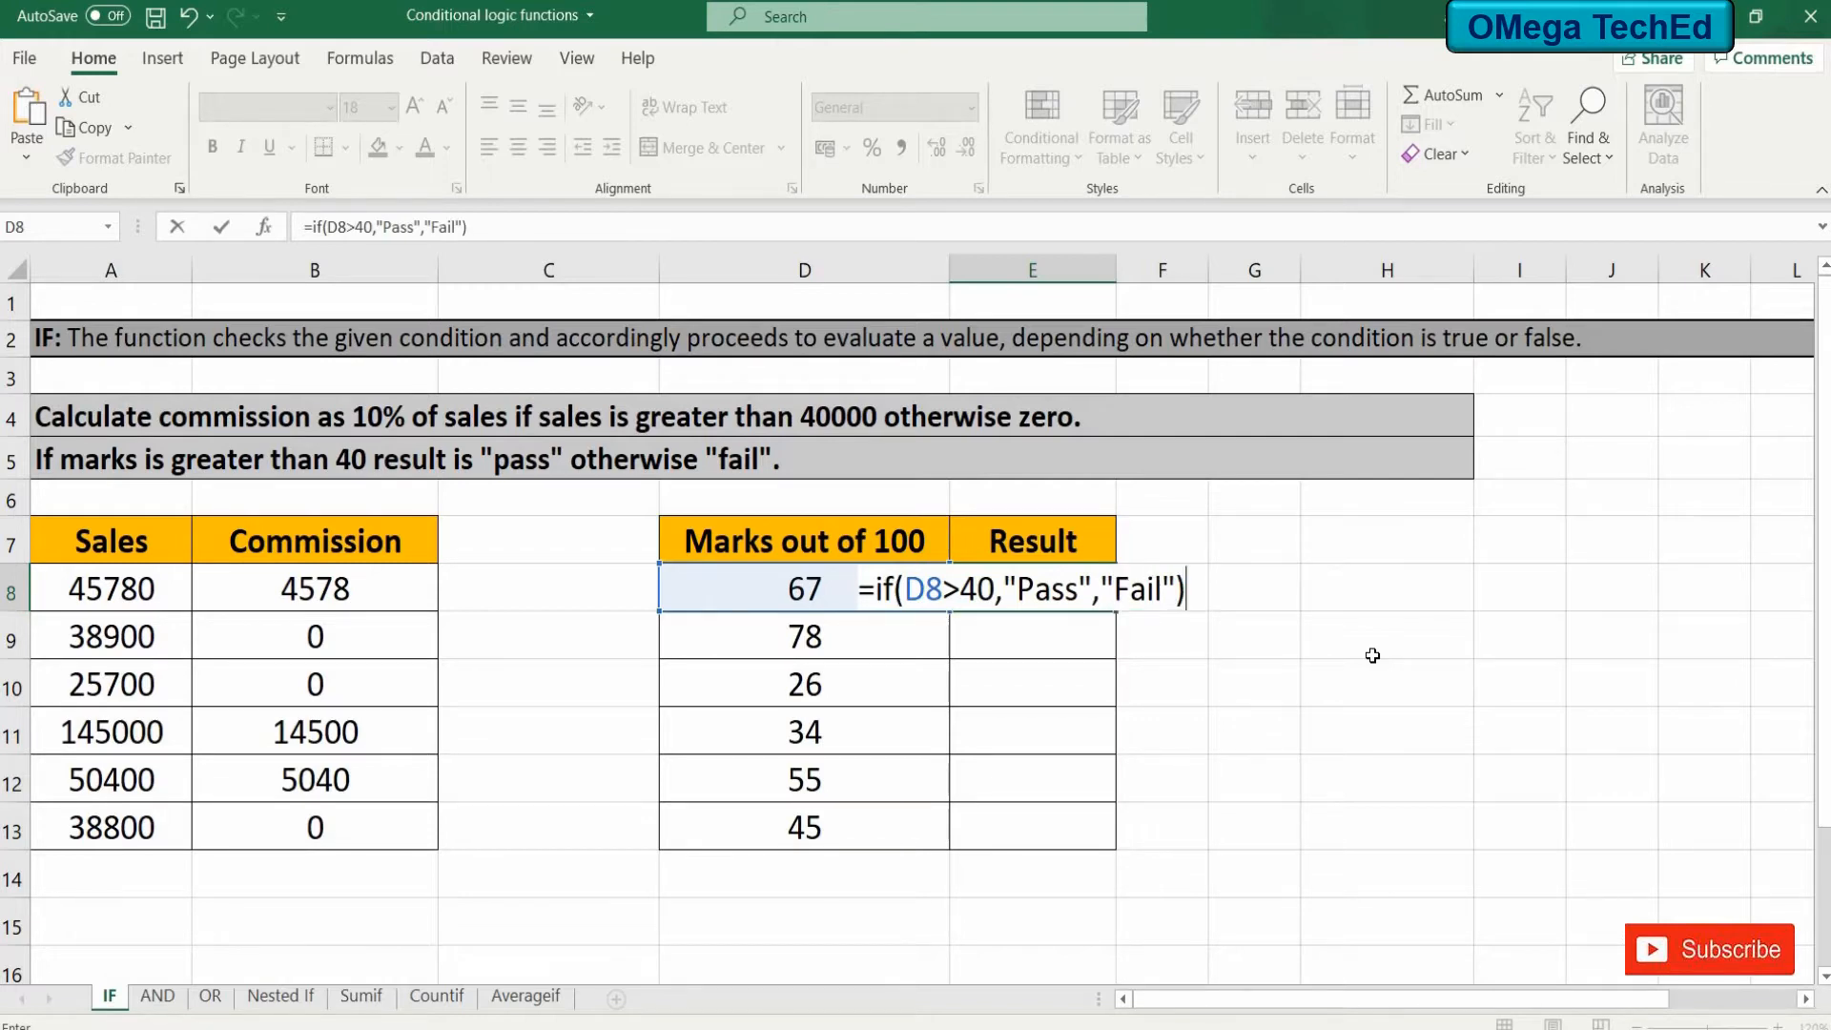
key("Return")
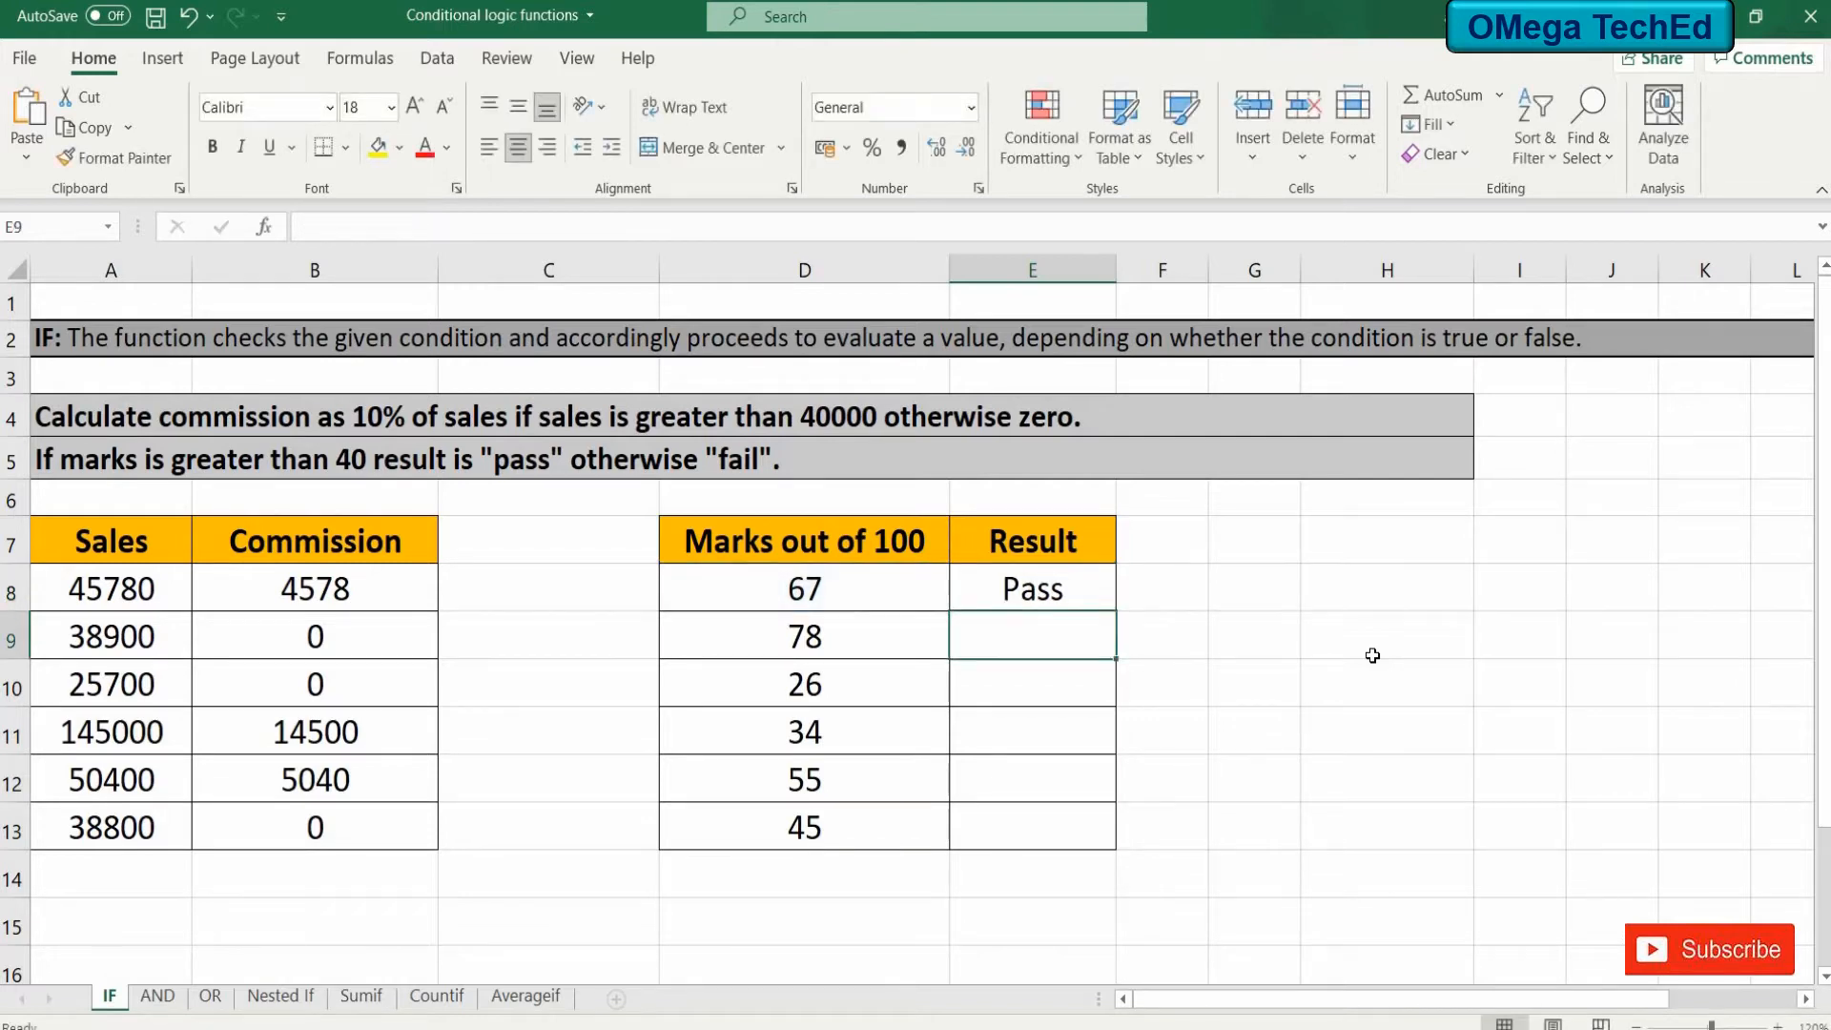
left_click(1098, 586)
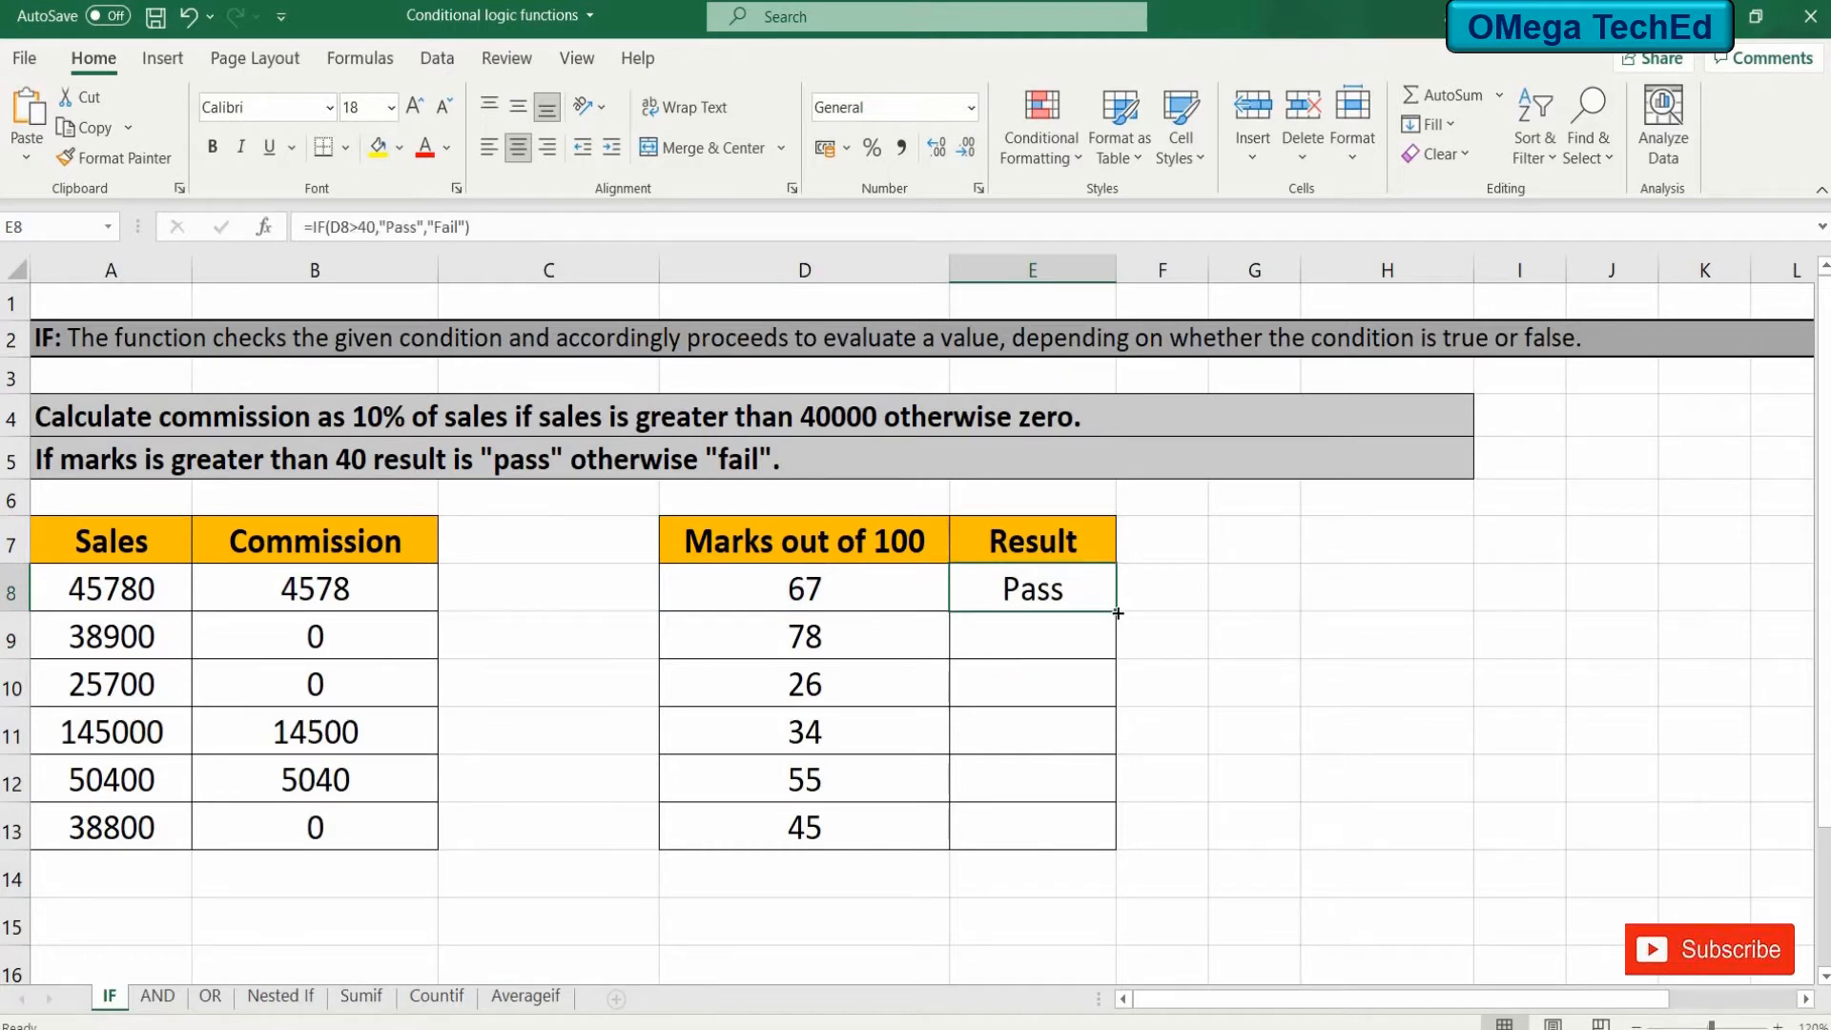
left_click_drag(1117, 613, 1116, 847)
left_click(1427, 724)
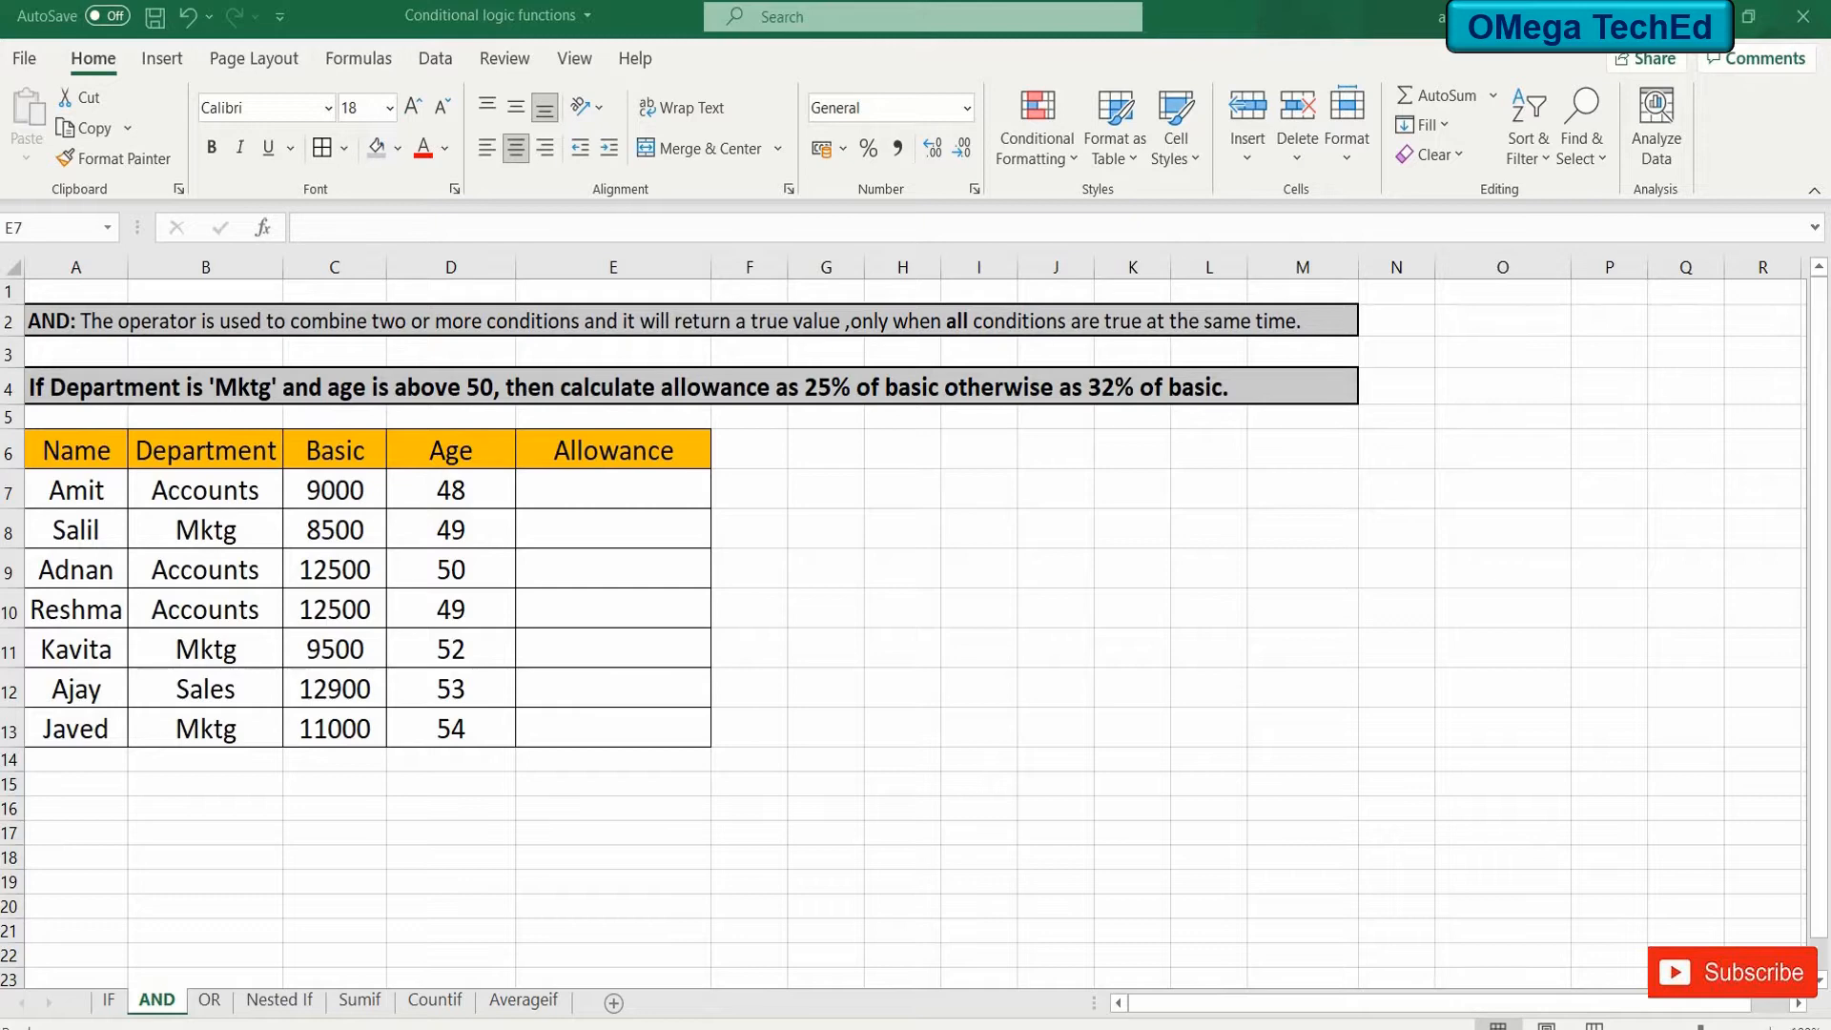
Begin an IF formula in the first Allowance cell, E7, with the logical test AND(B7="Mktg",D7>50).
double_click(597, 483)
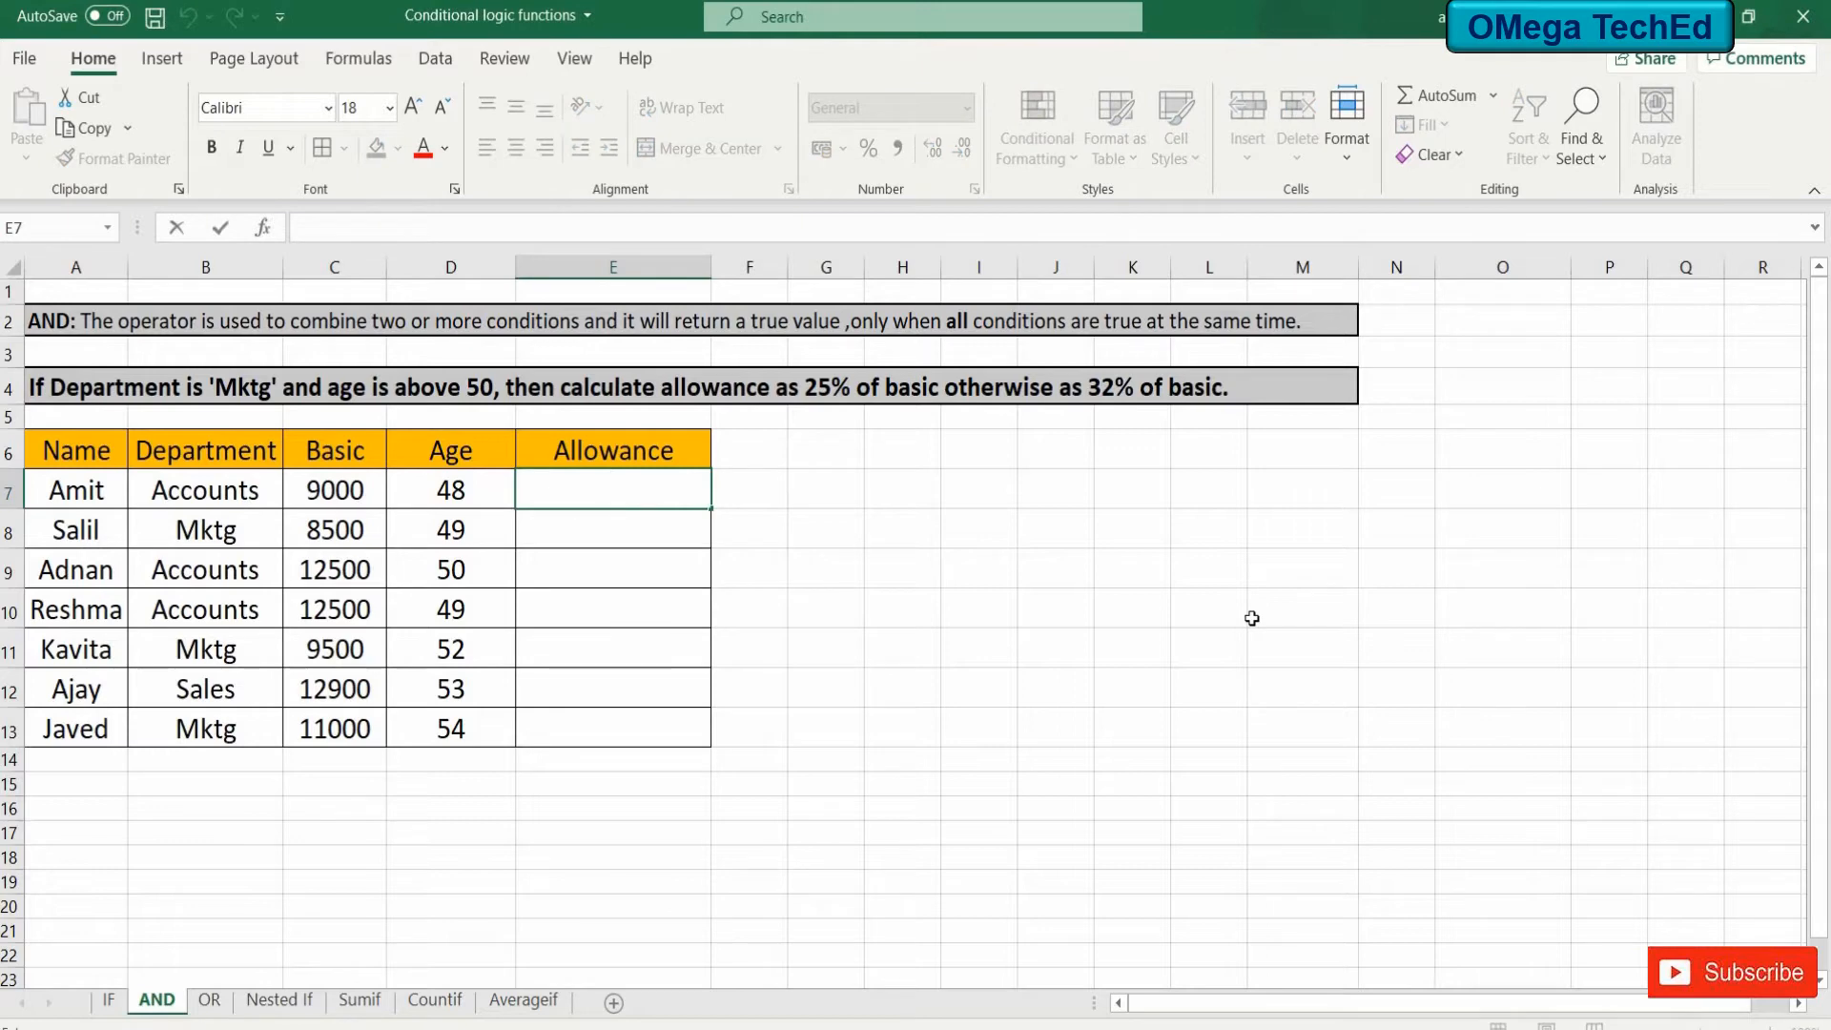
type("=if")
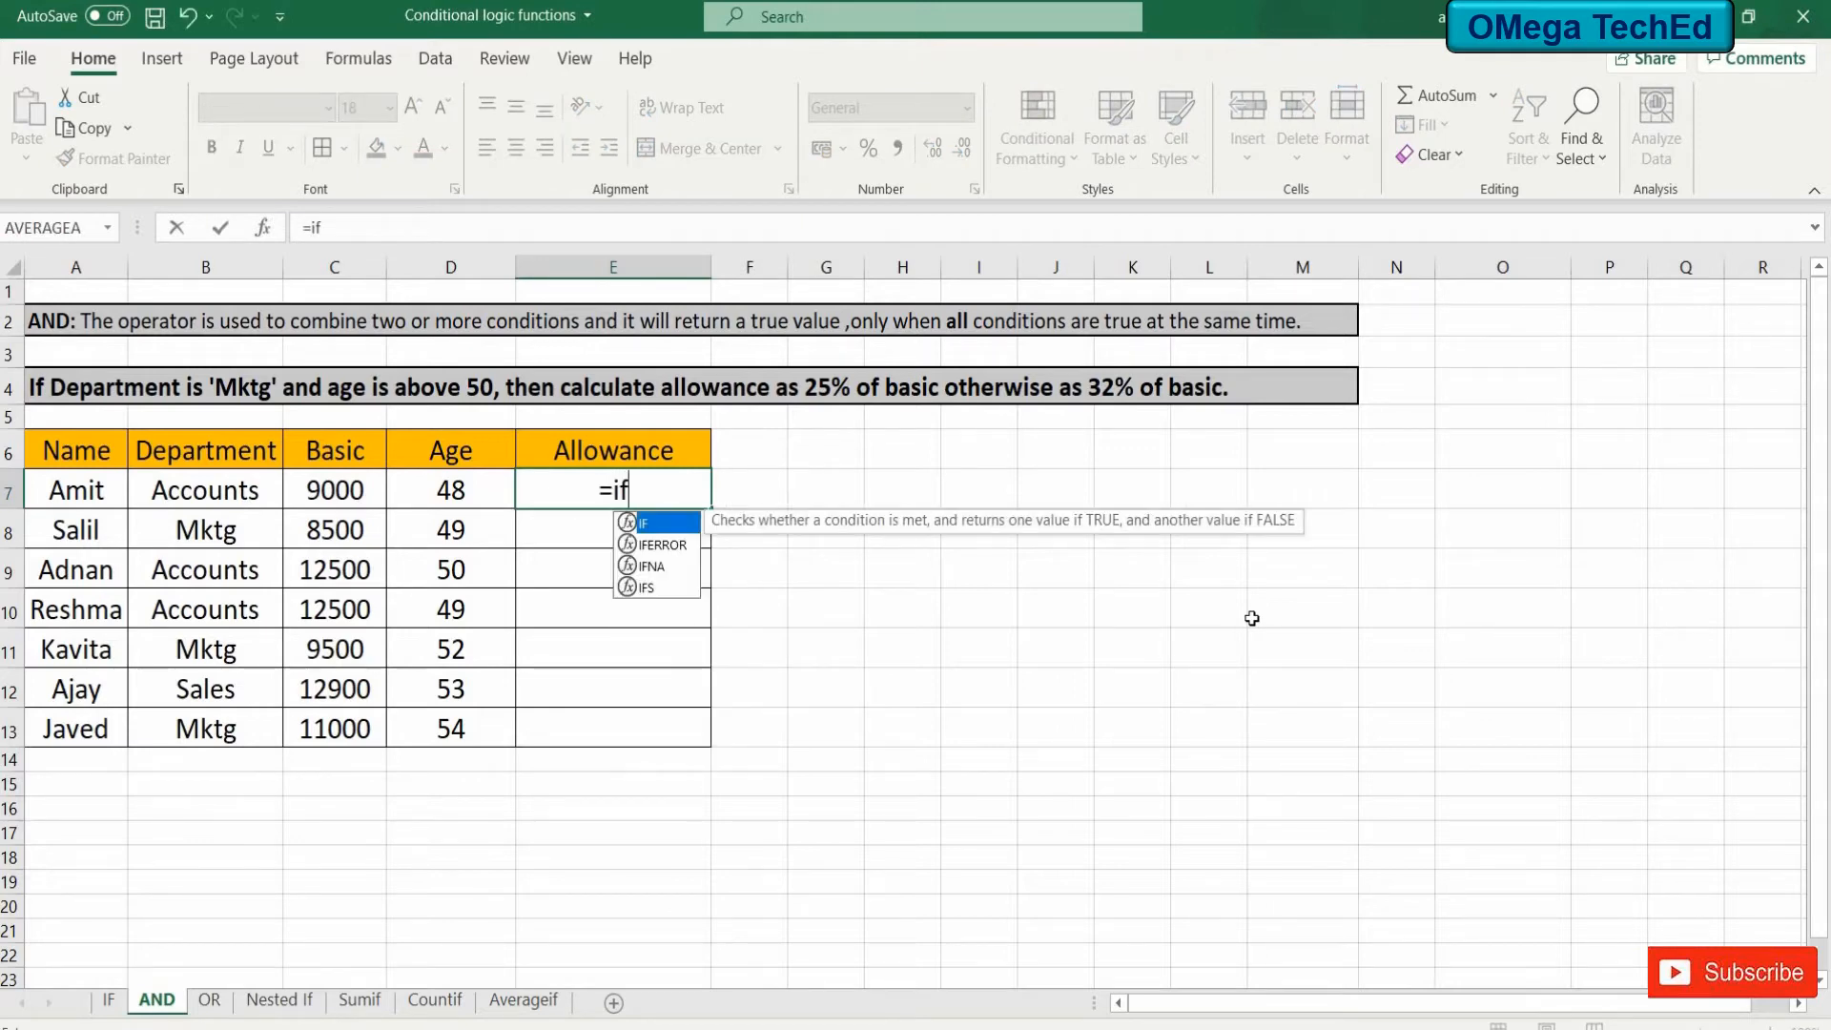
type("(and(")
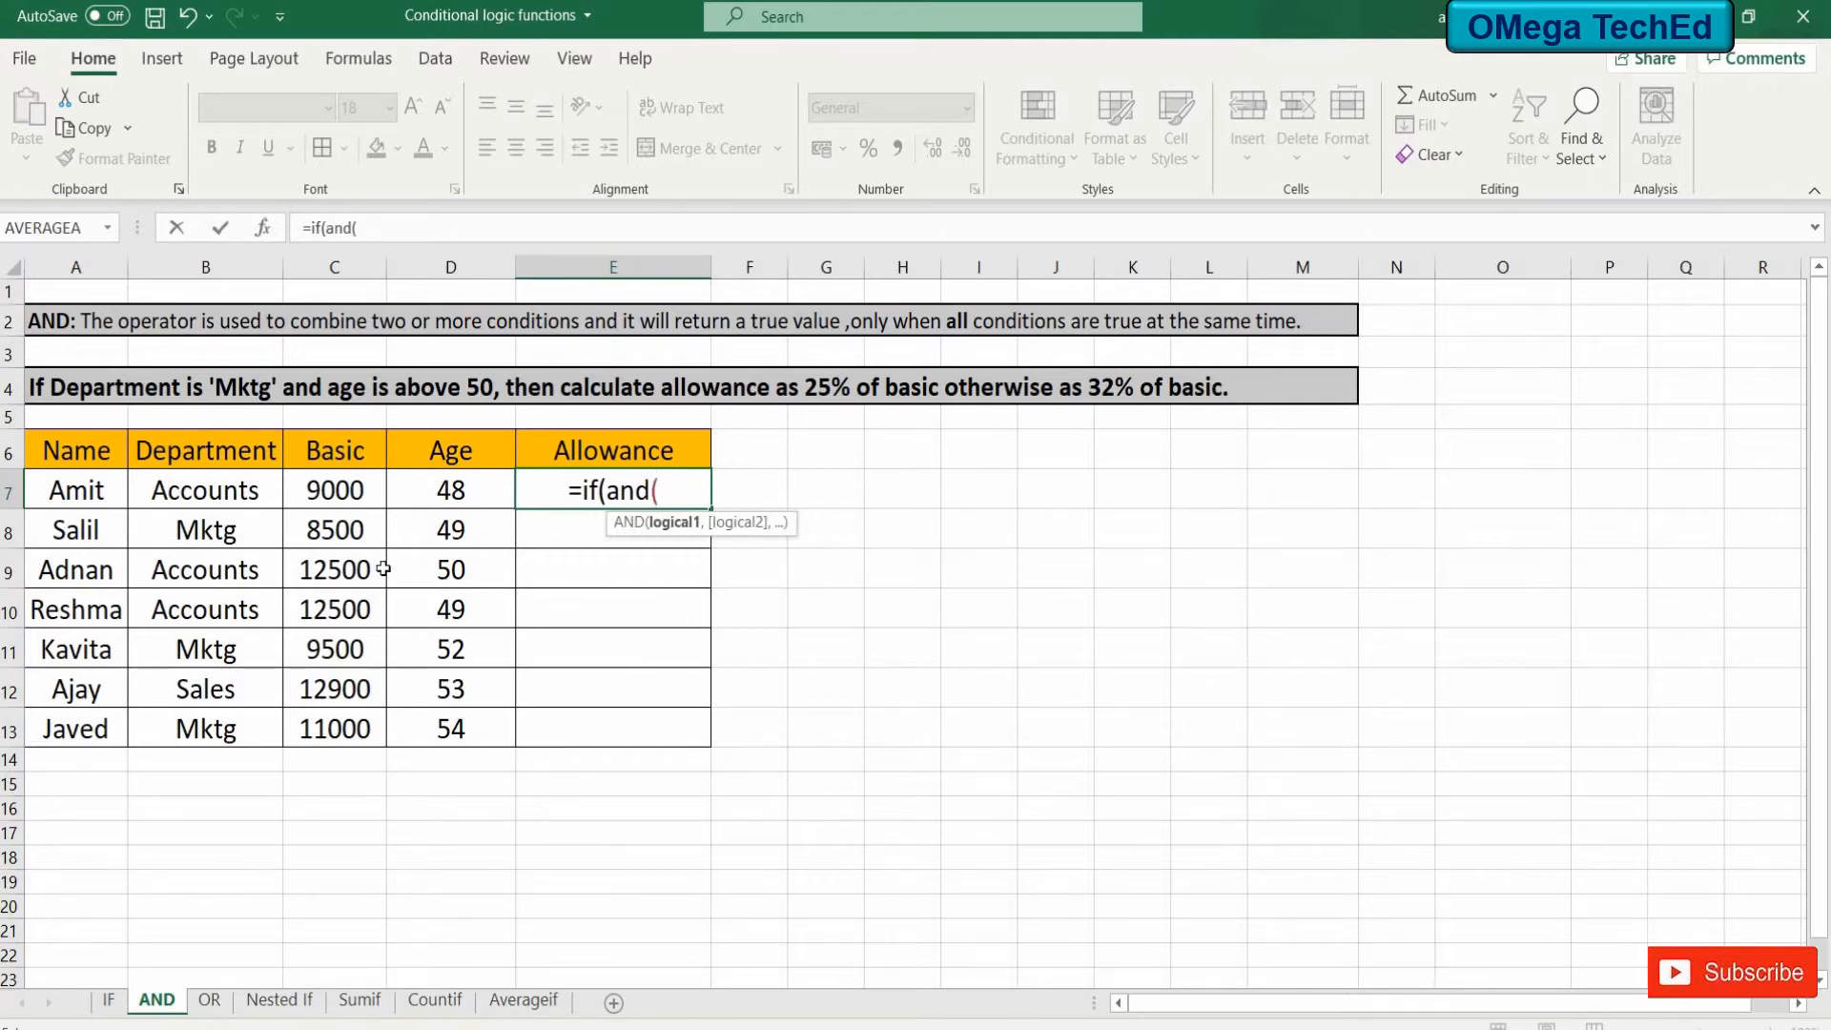
left_click(249, 492)
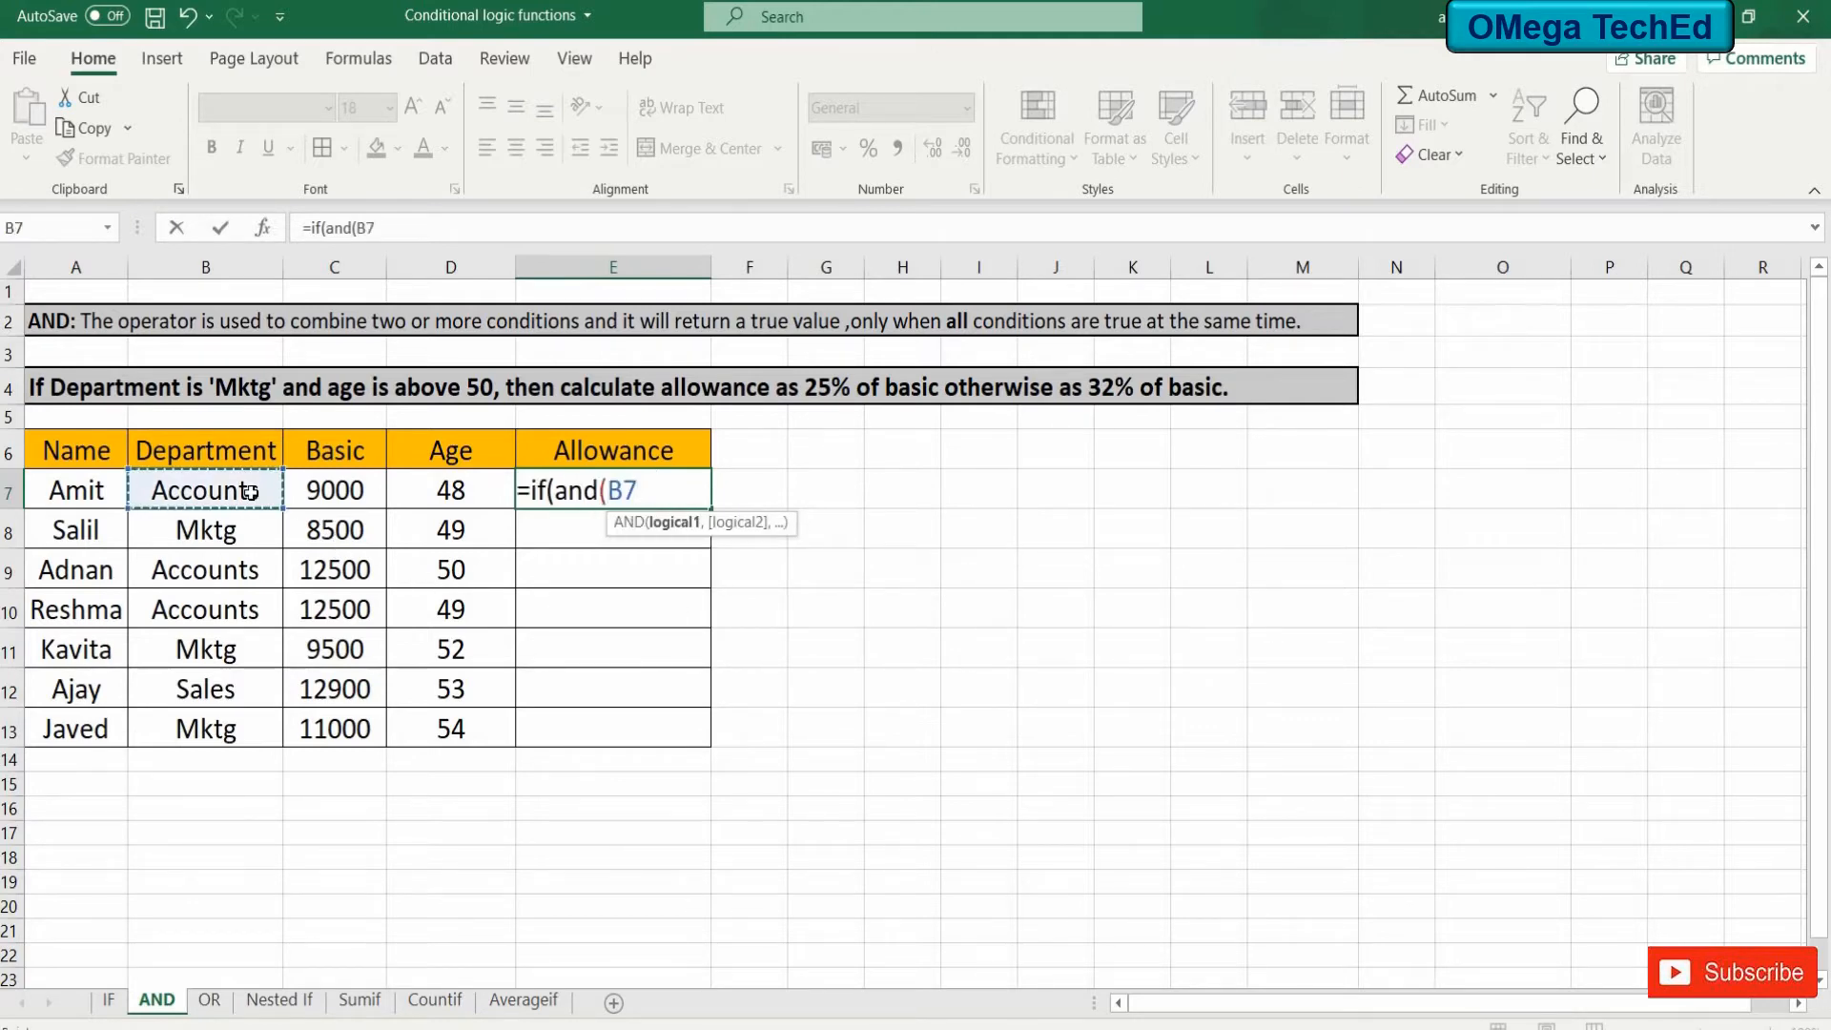
type("=\"")
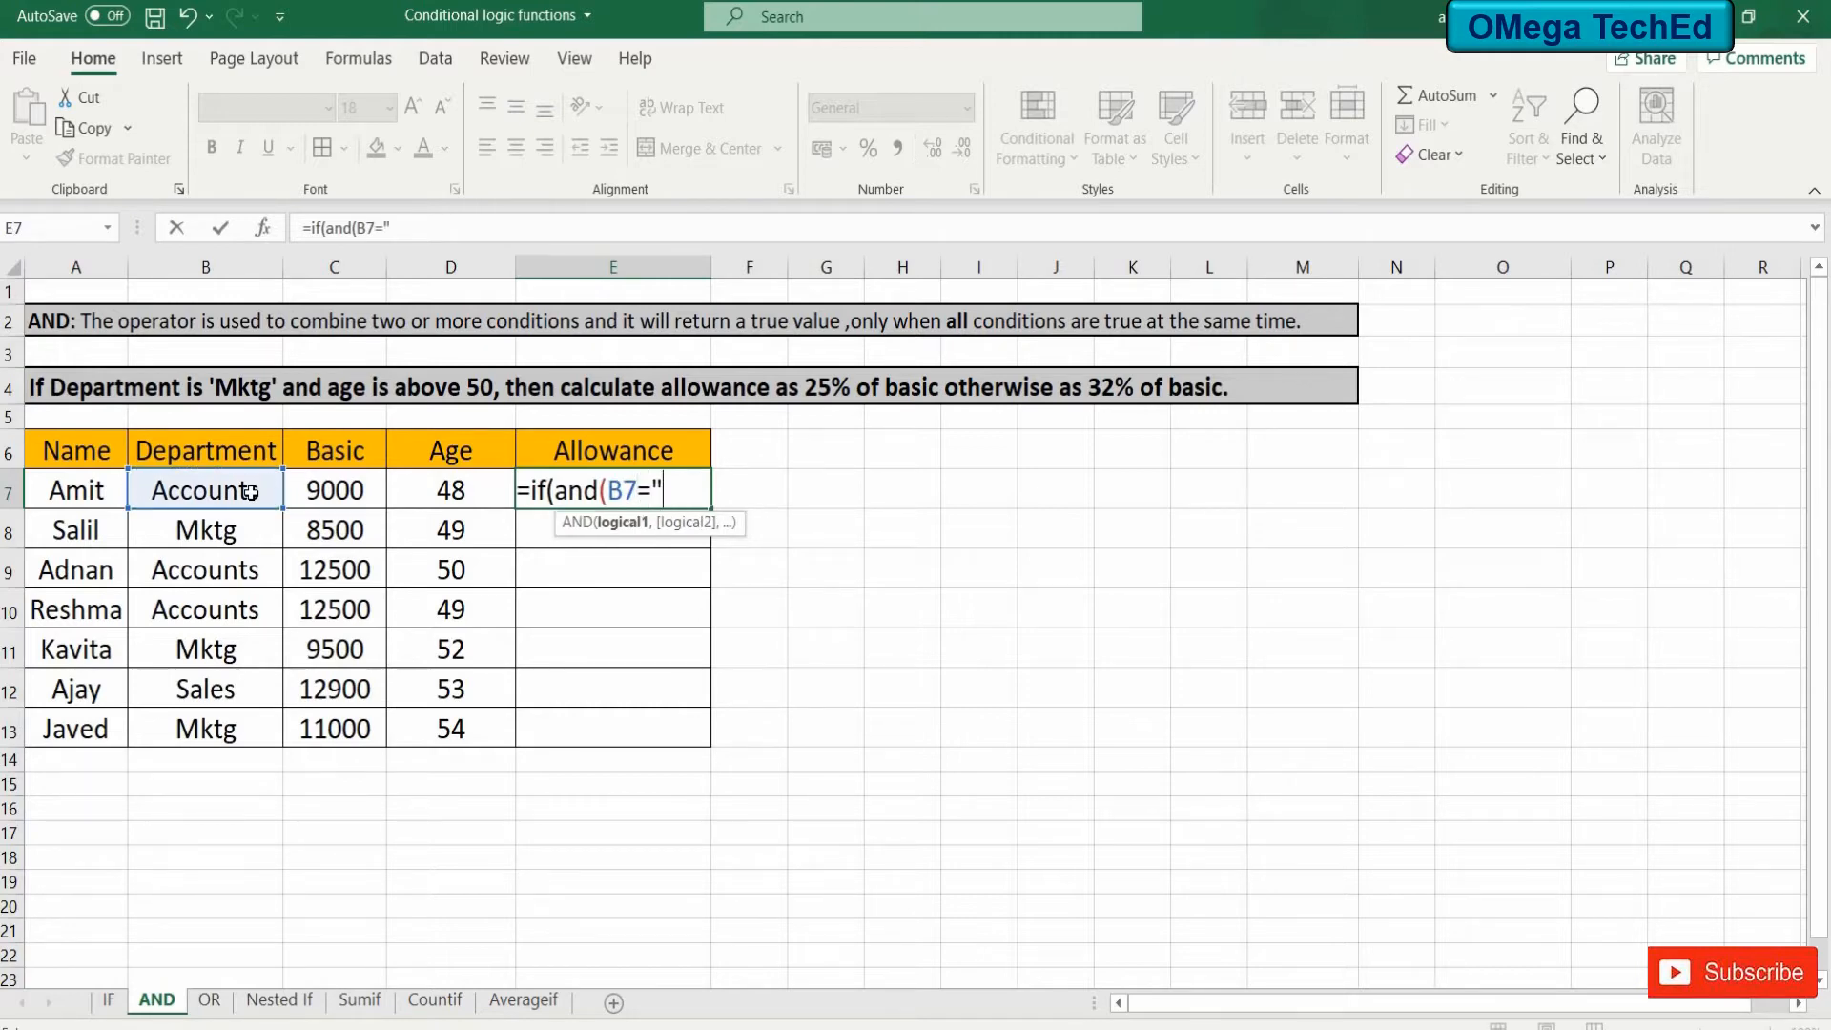
type("Mkt")
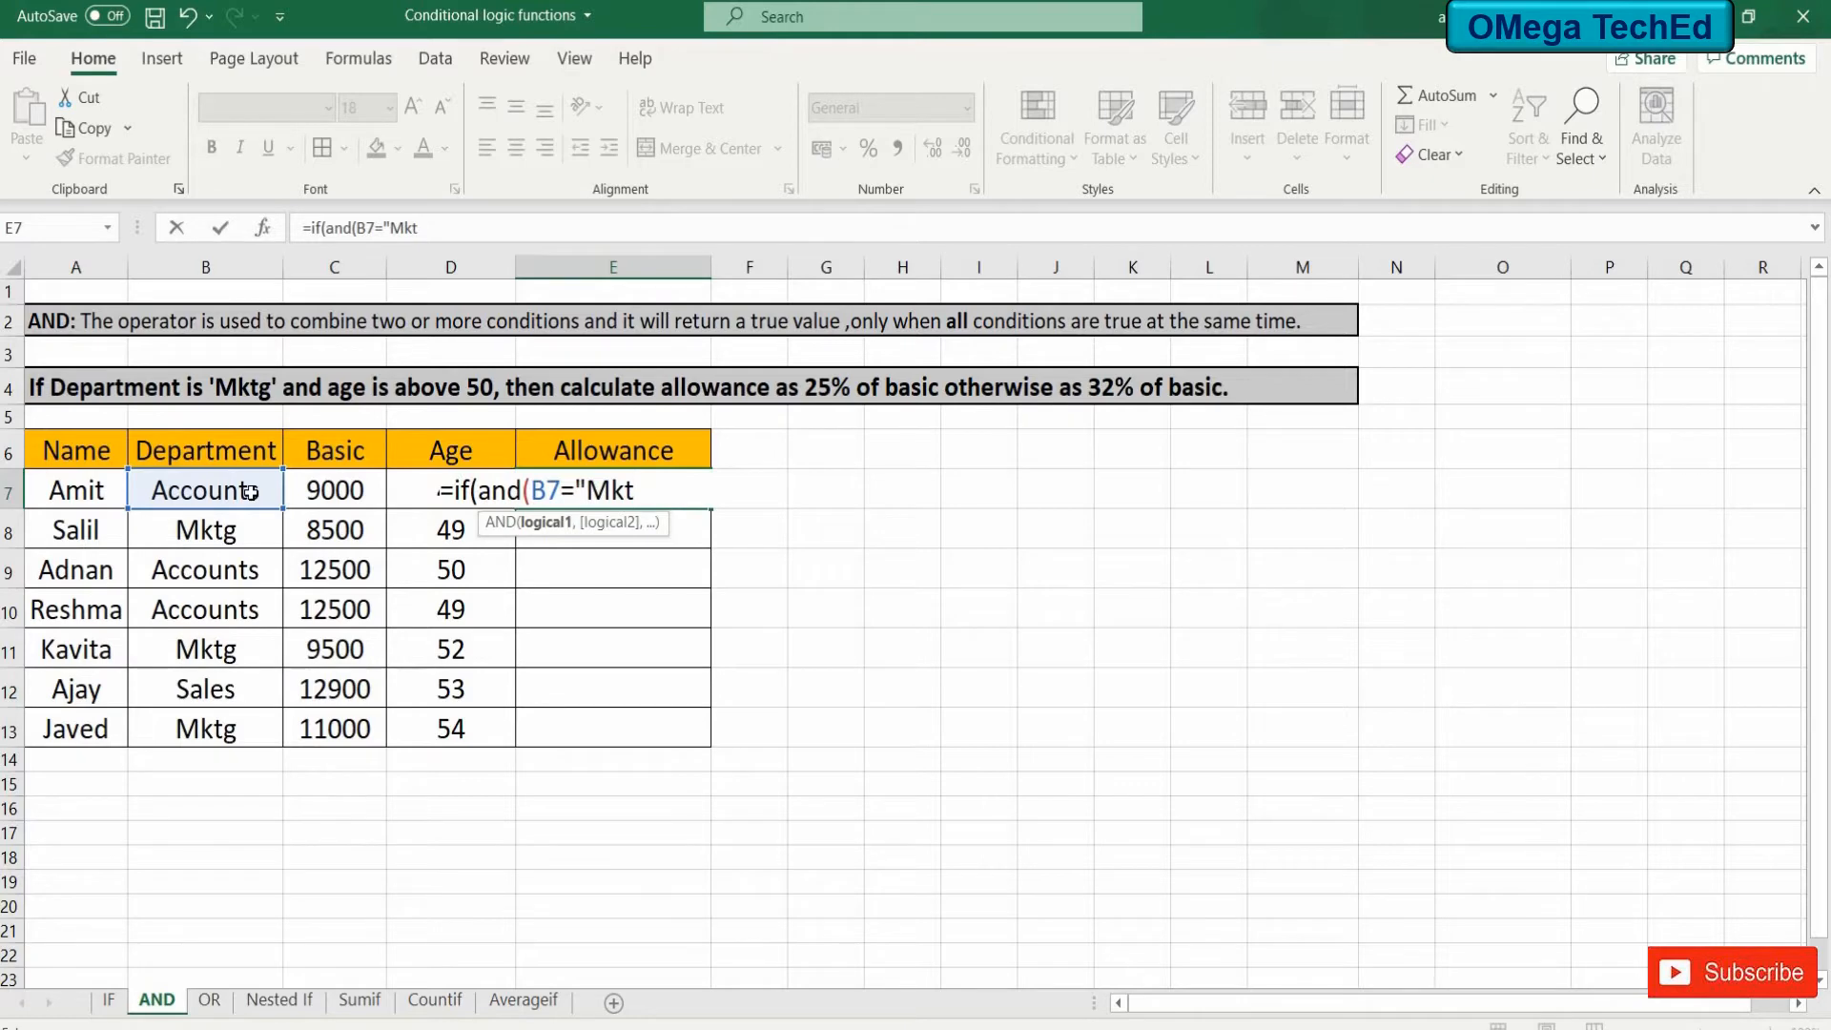
type("g\",")
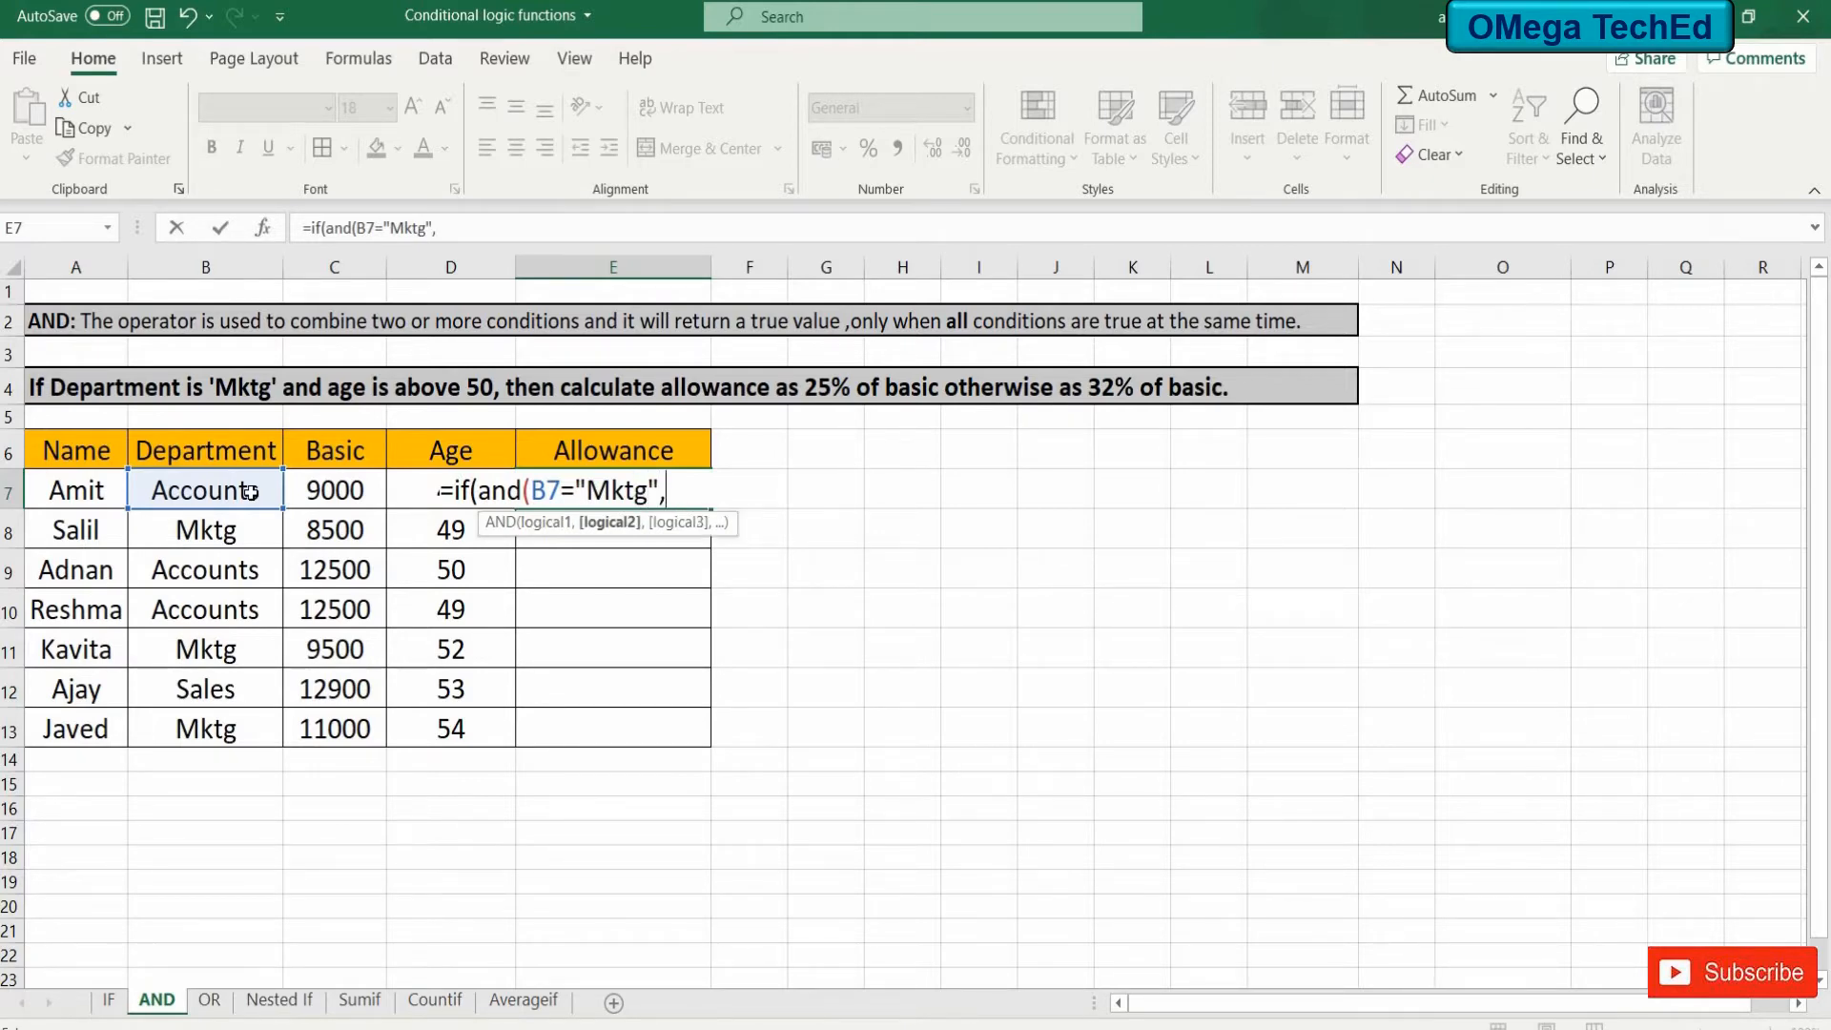
left_click(422, 481)
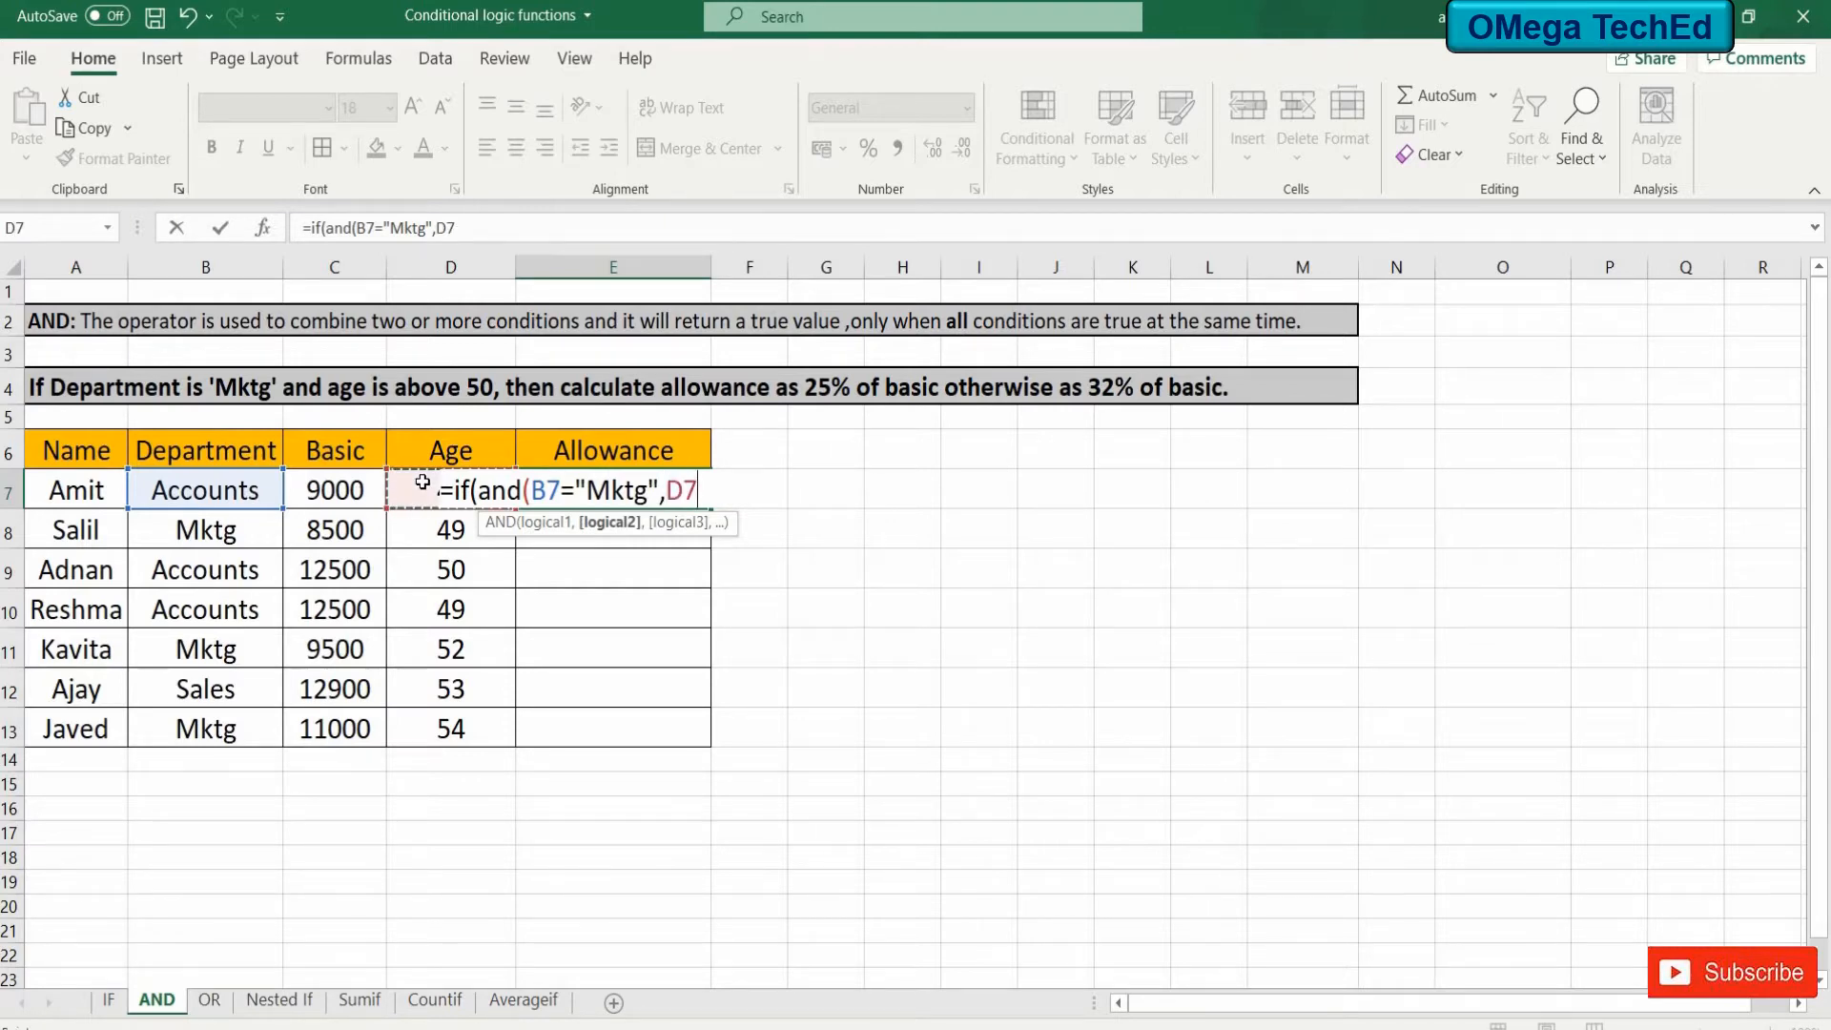
type(">50)")
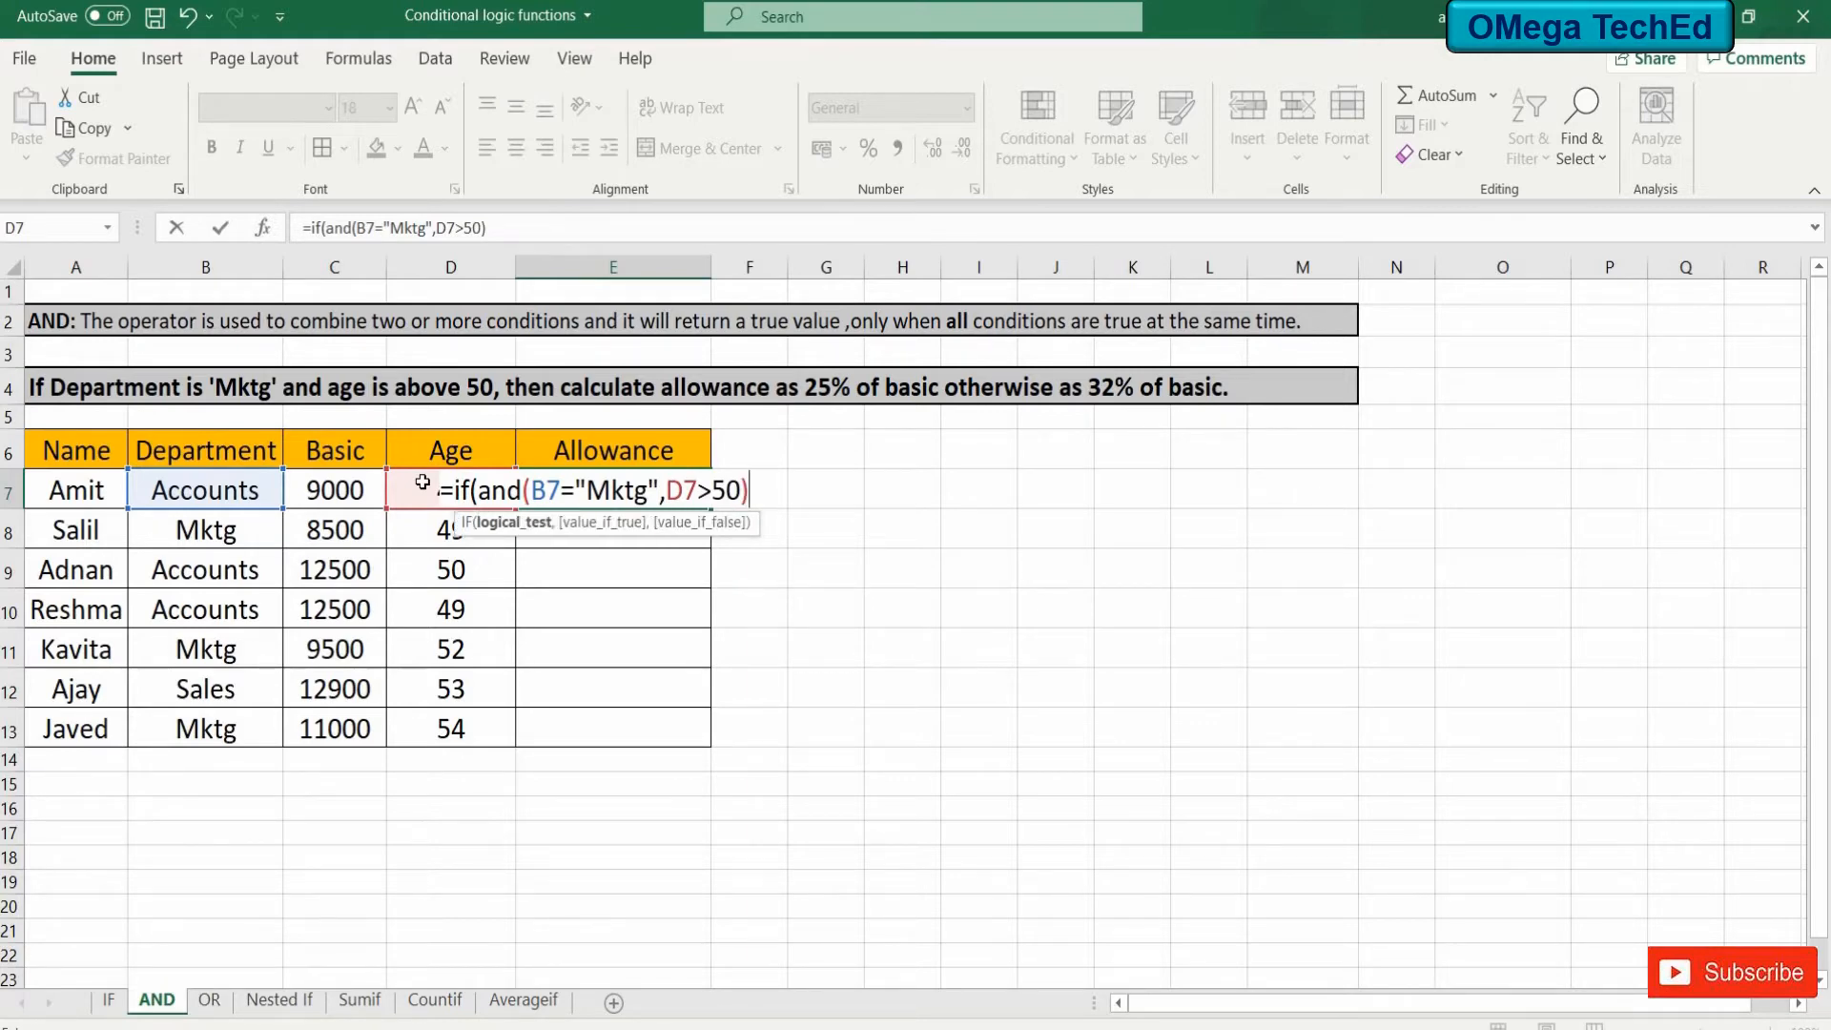
type(",")
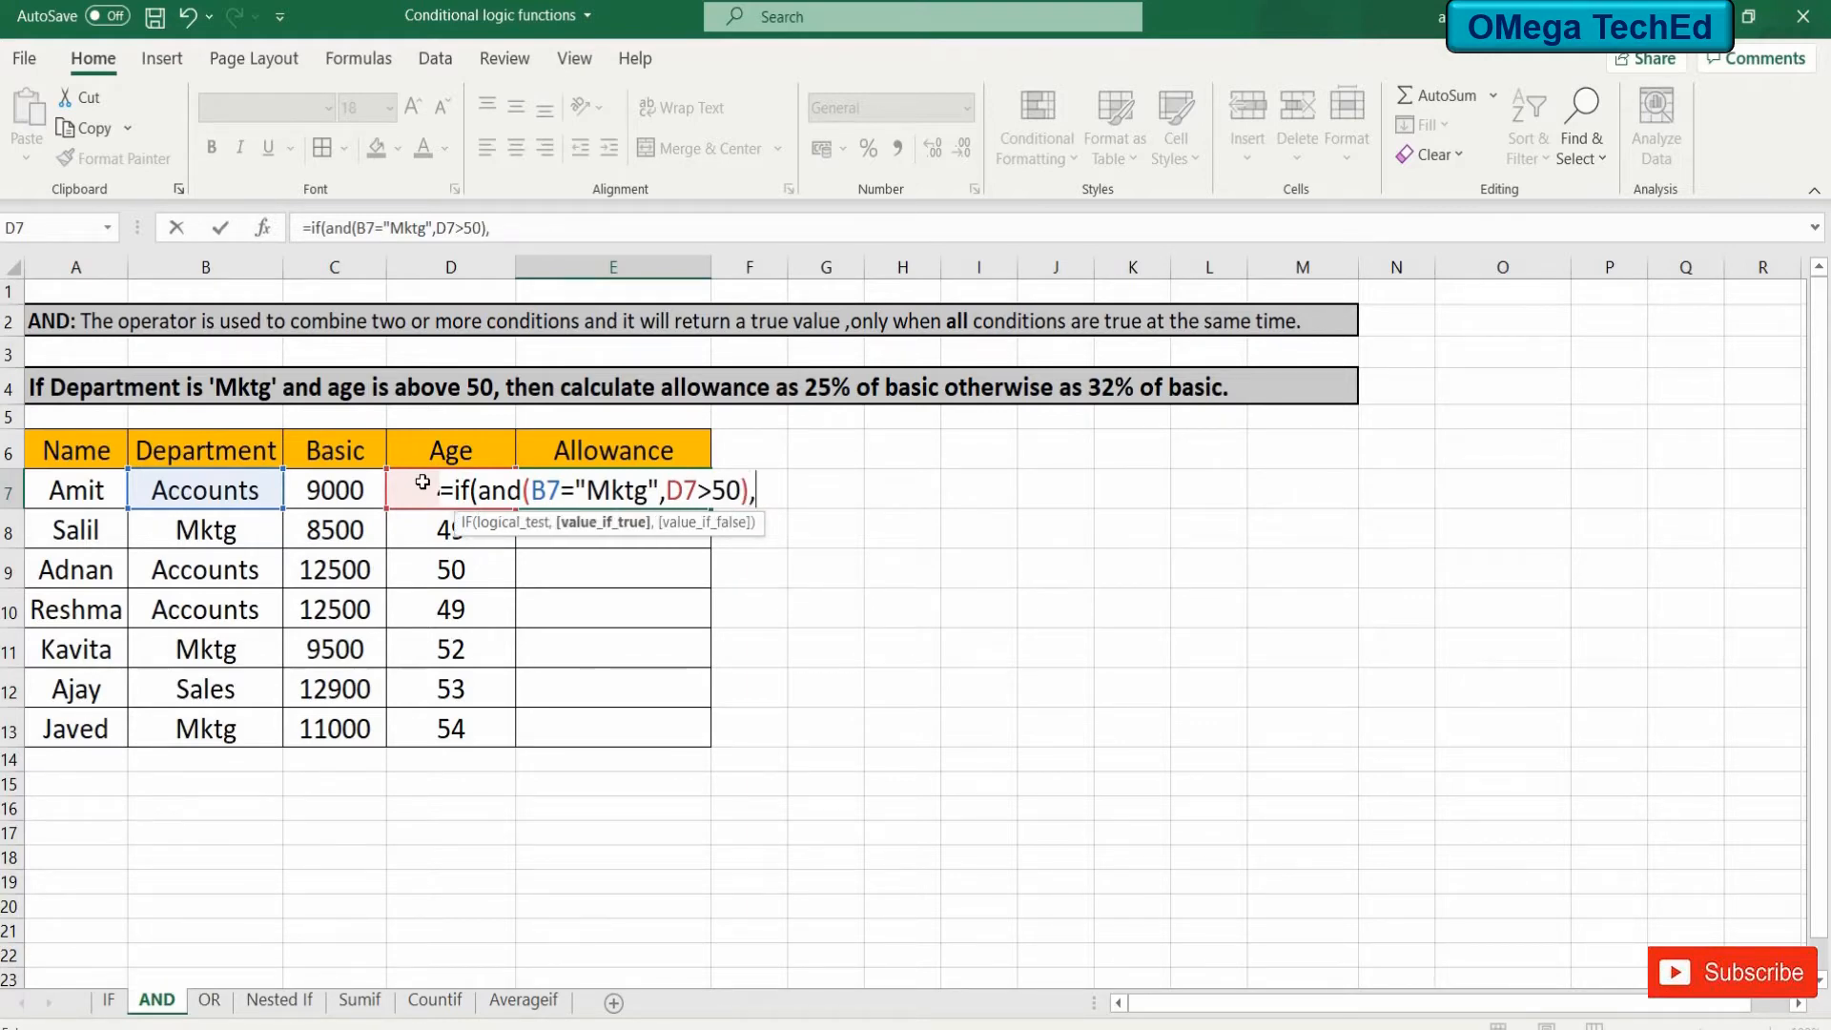
Complete the IF formula in E7 with C7*0.25 as the true value and C7*0.32 as the false value.
left_click(348, 488)
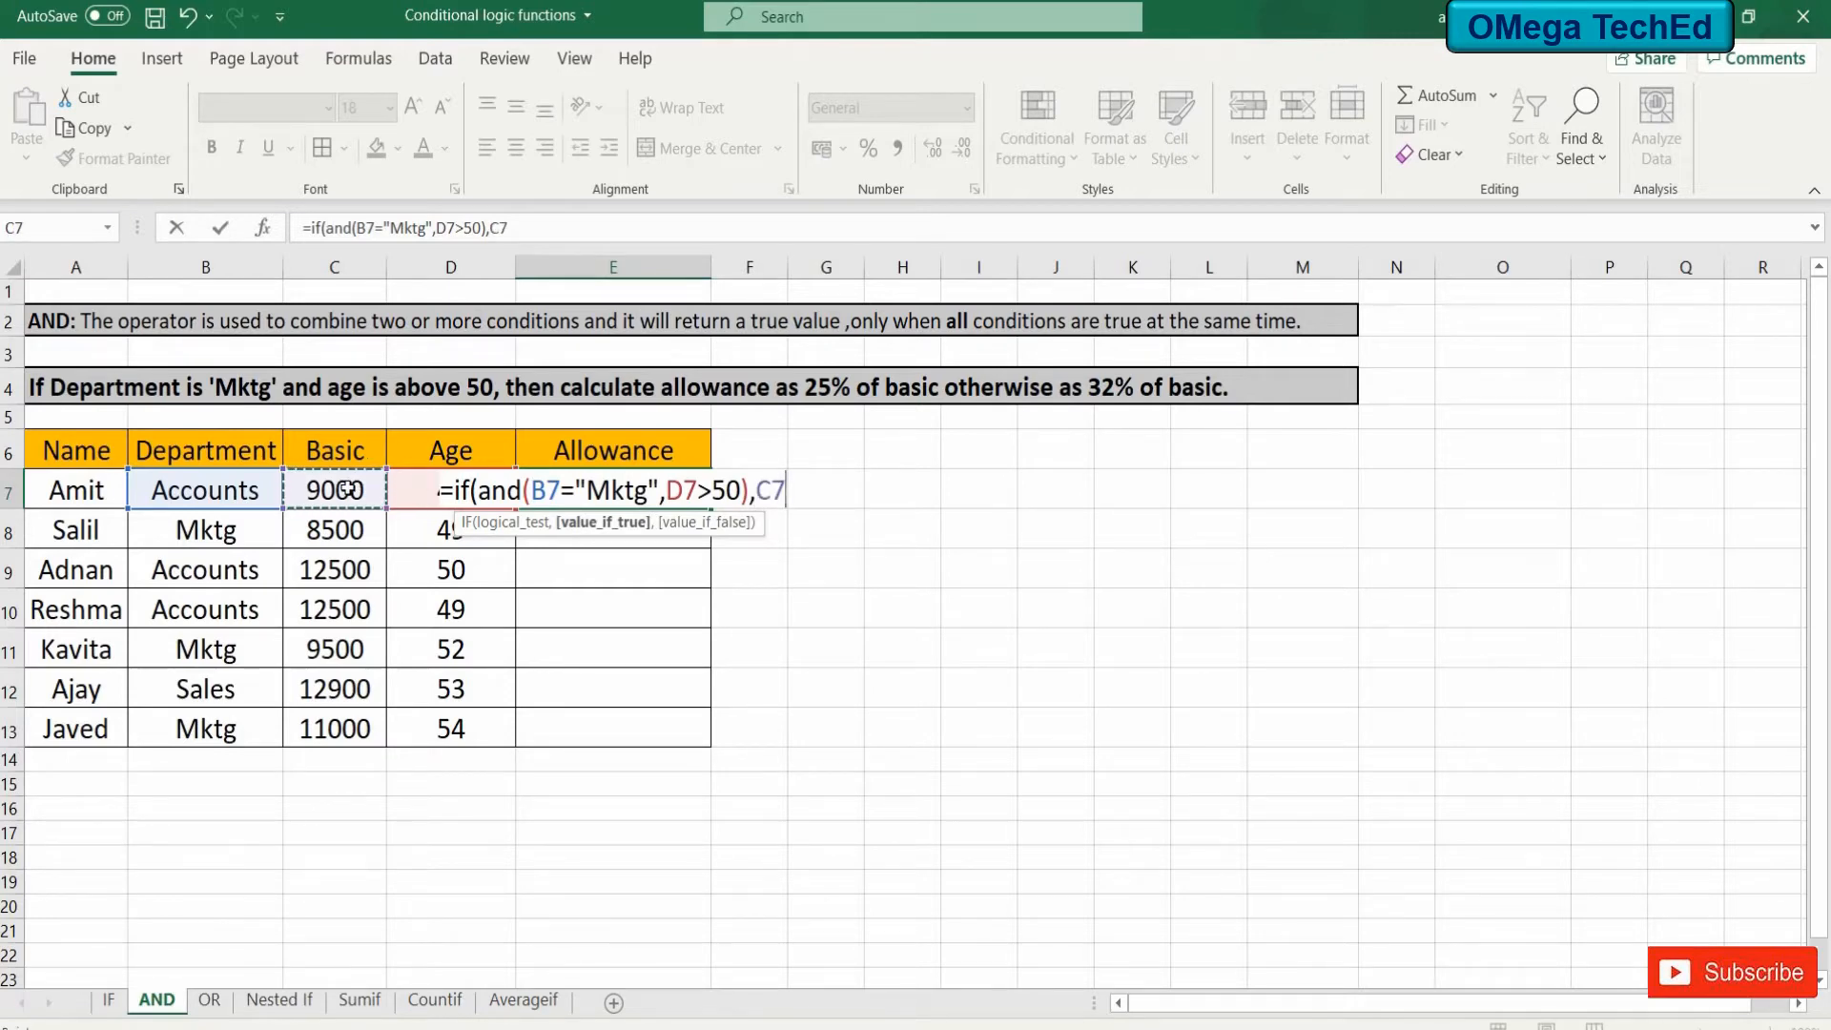
type("*0")
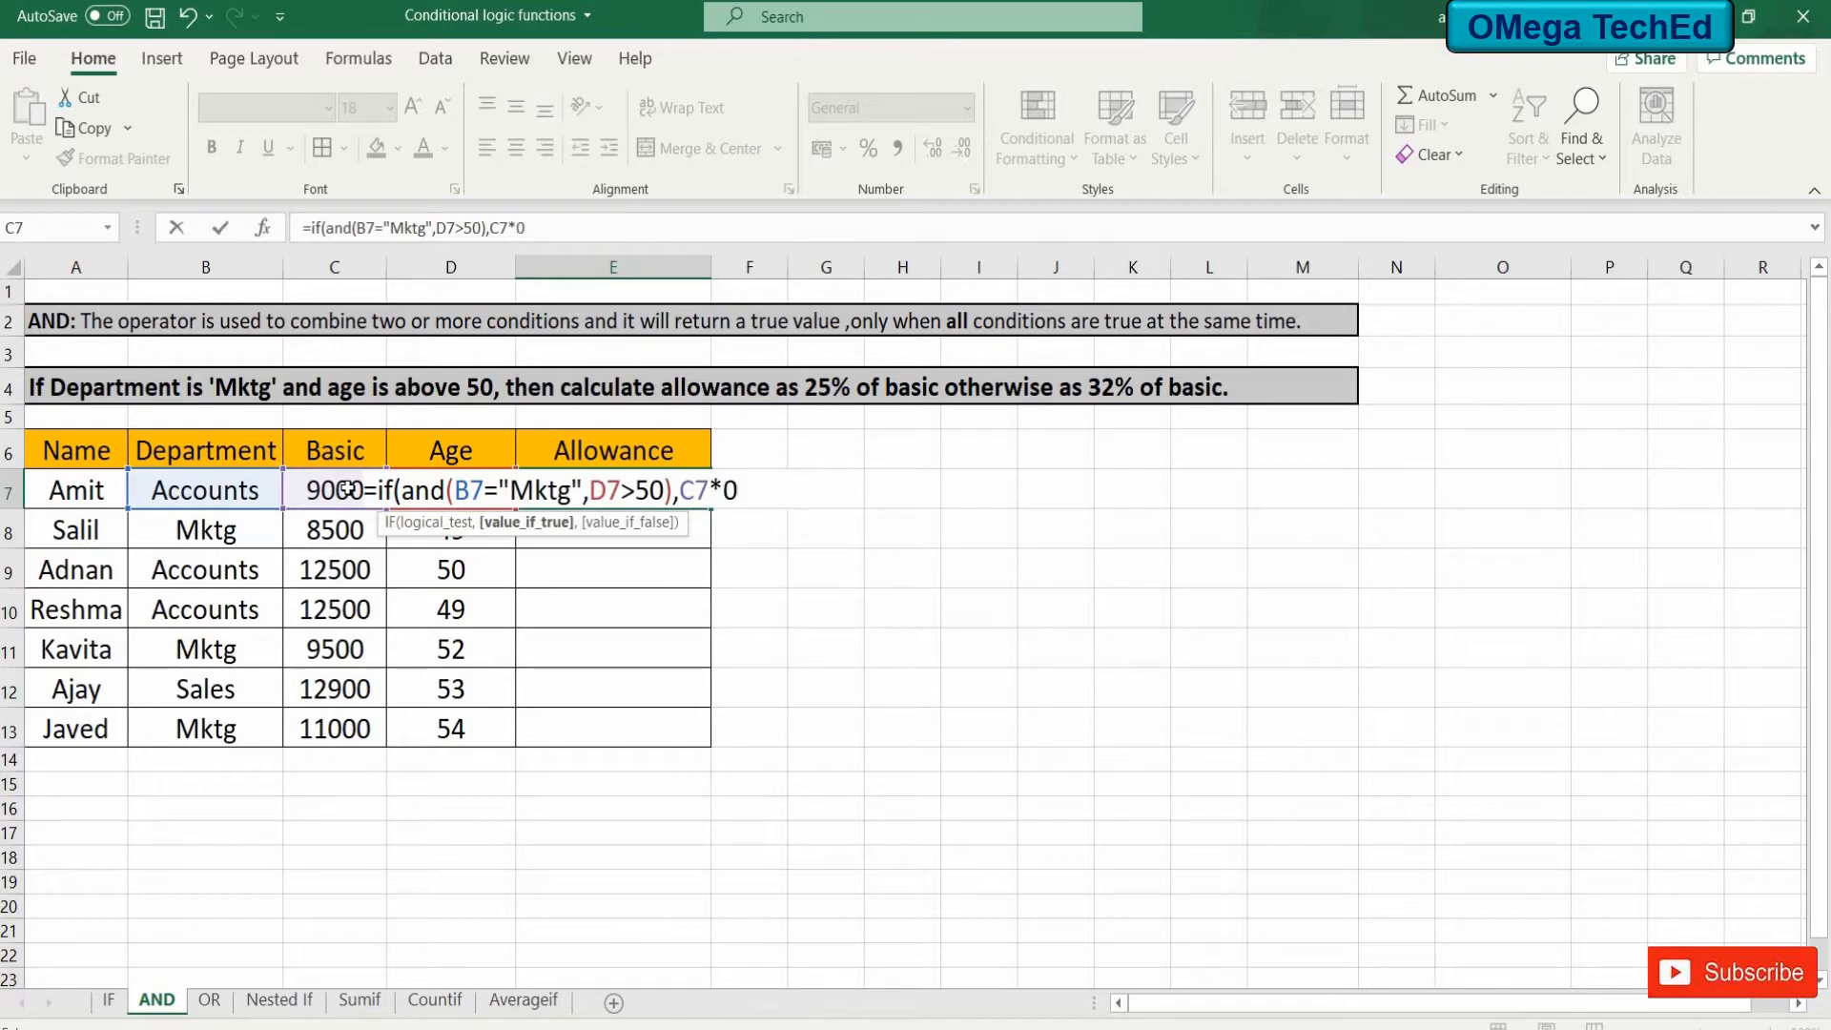
type(".25,")
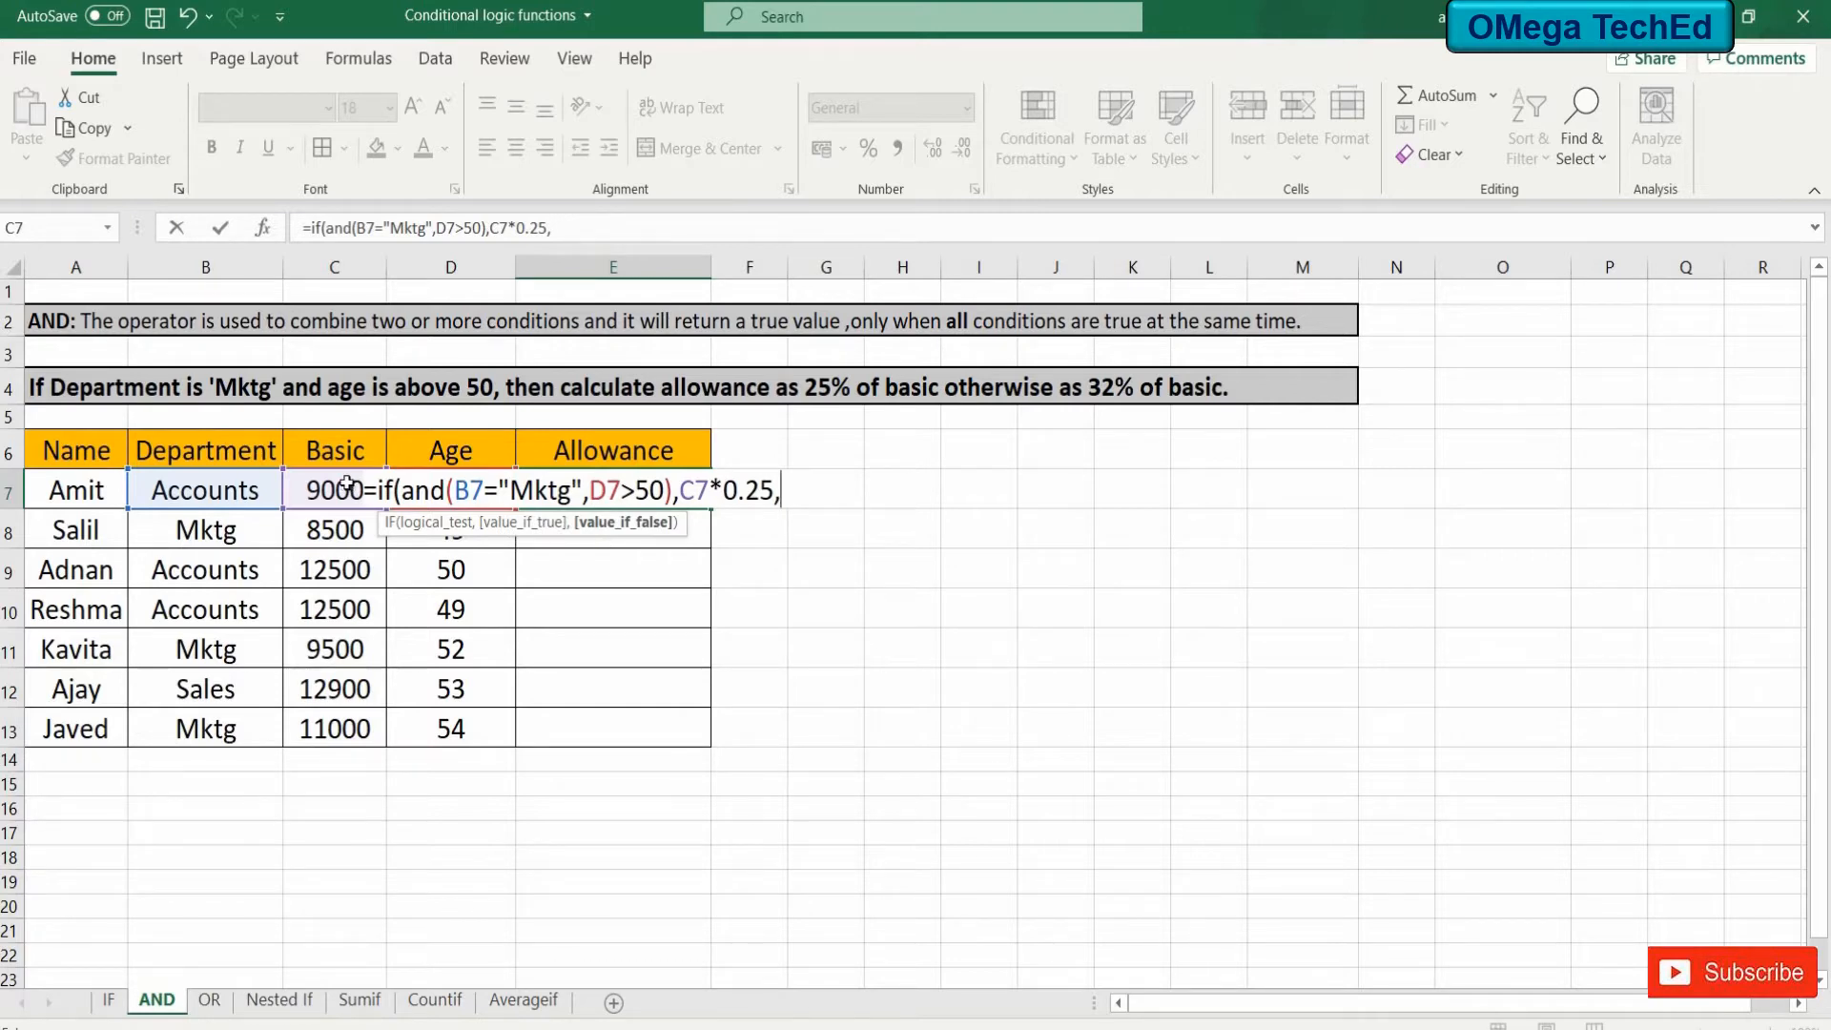
left_click(346, 484)
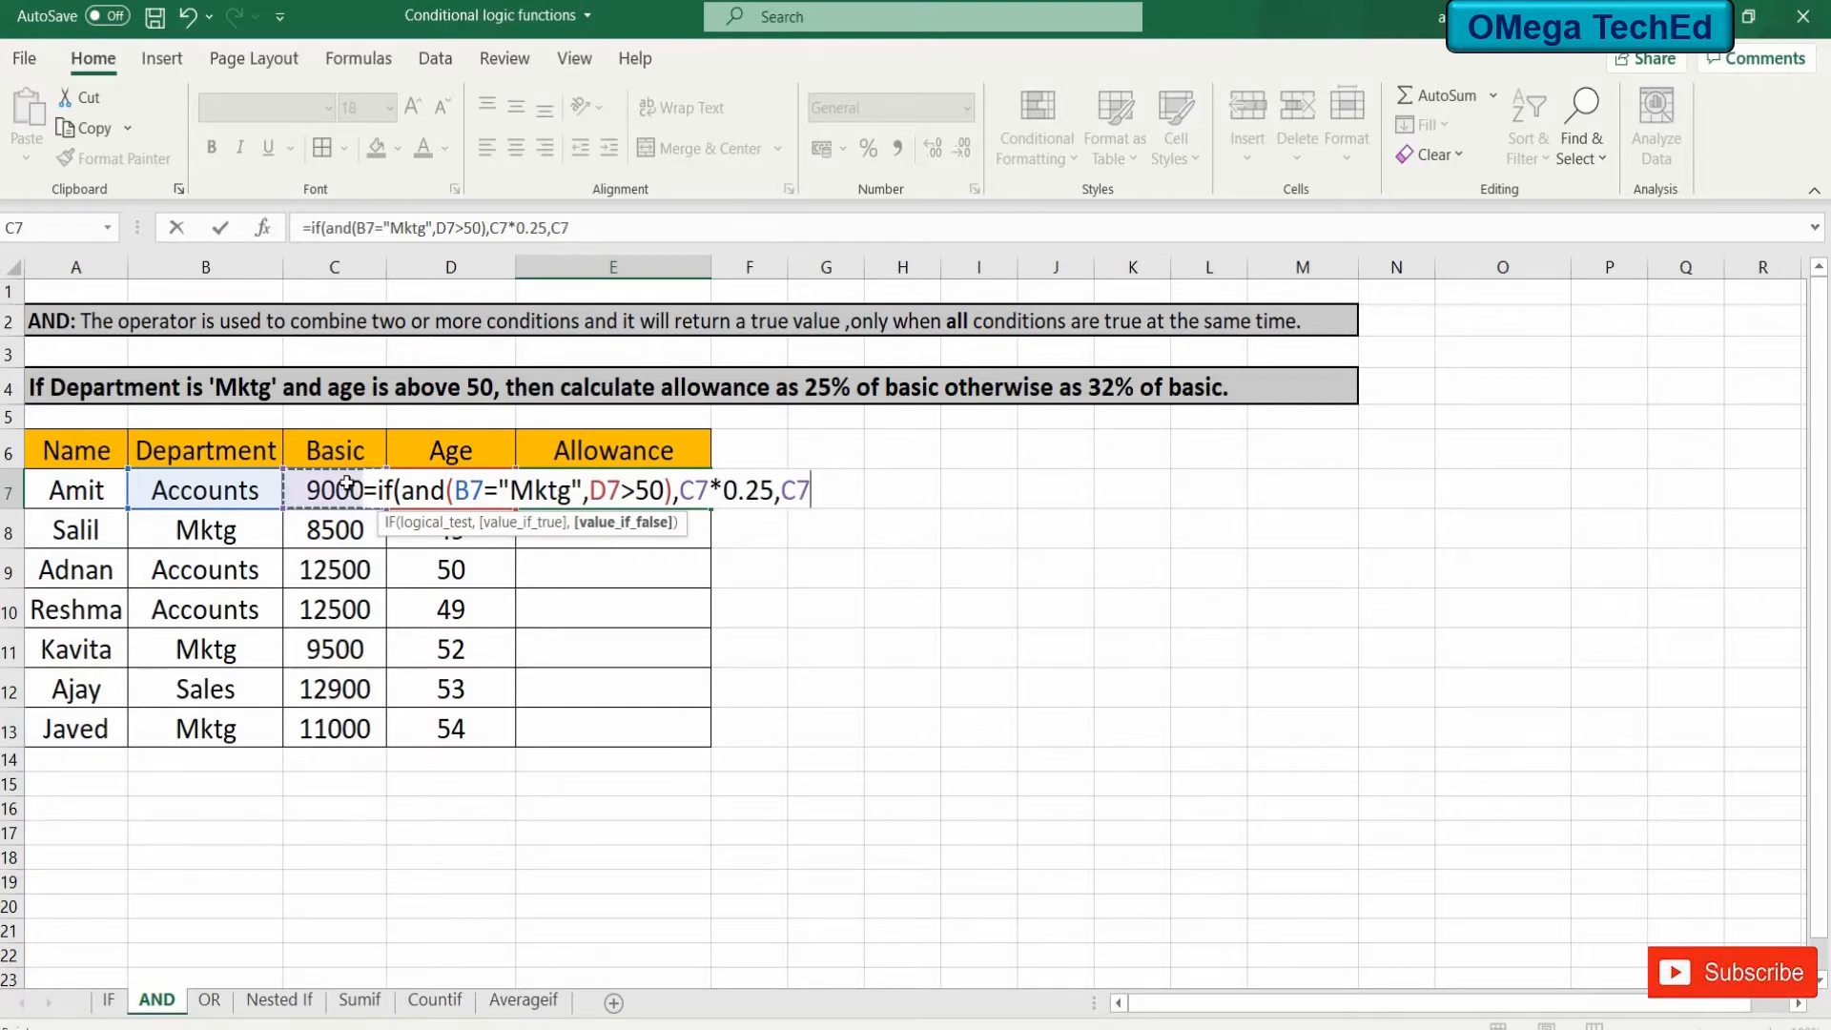
type("*0.32)")
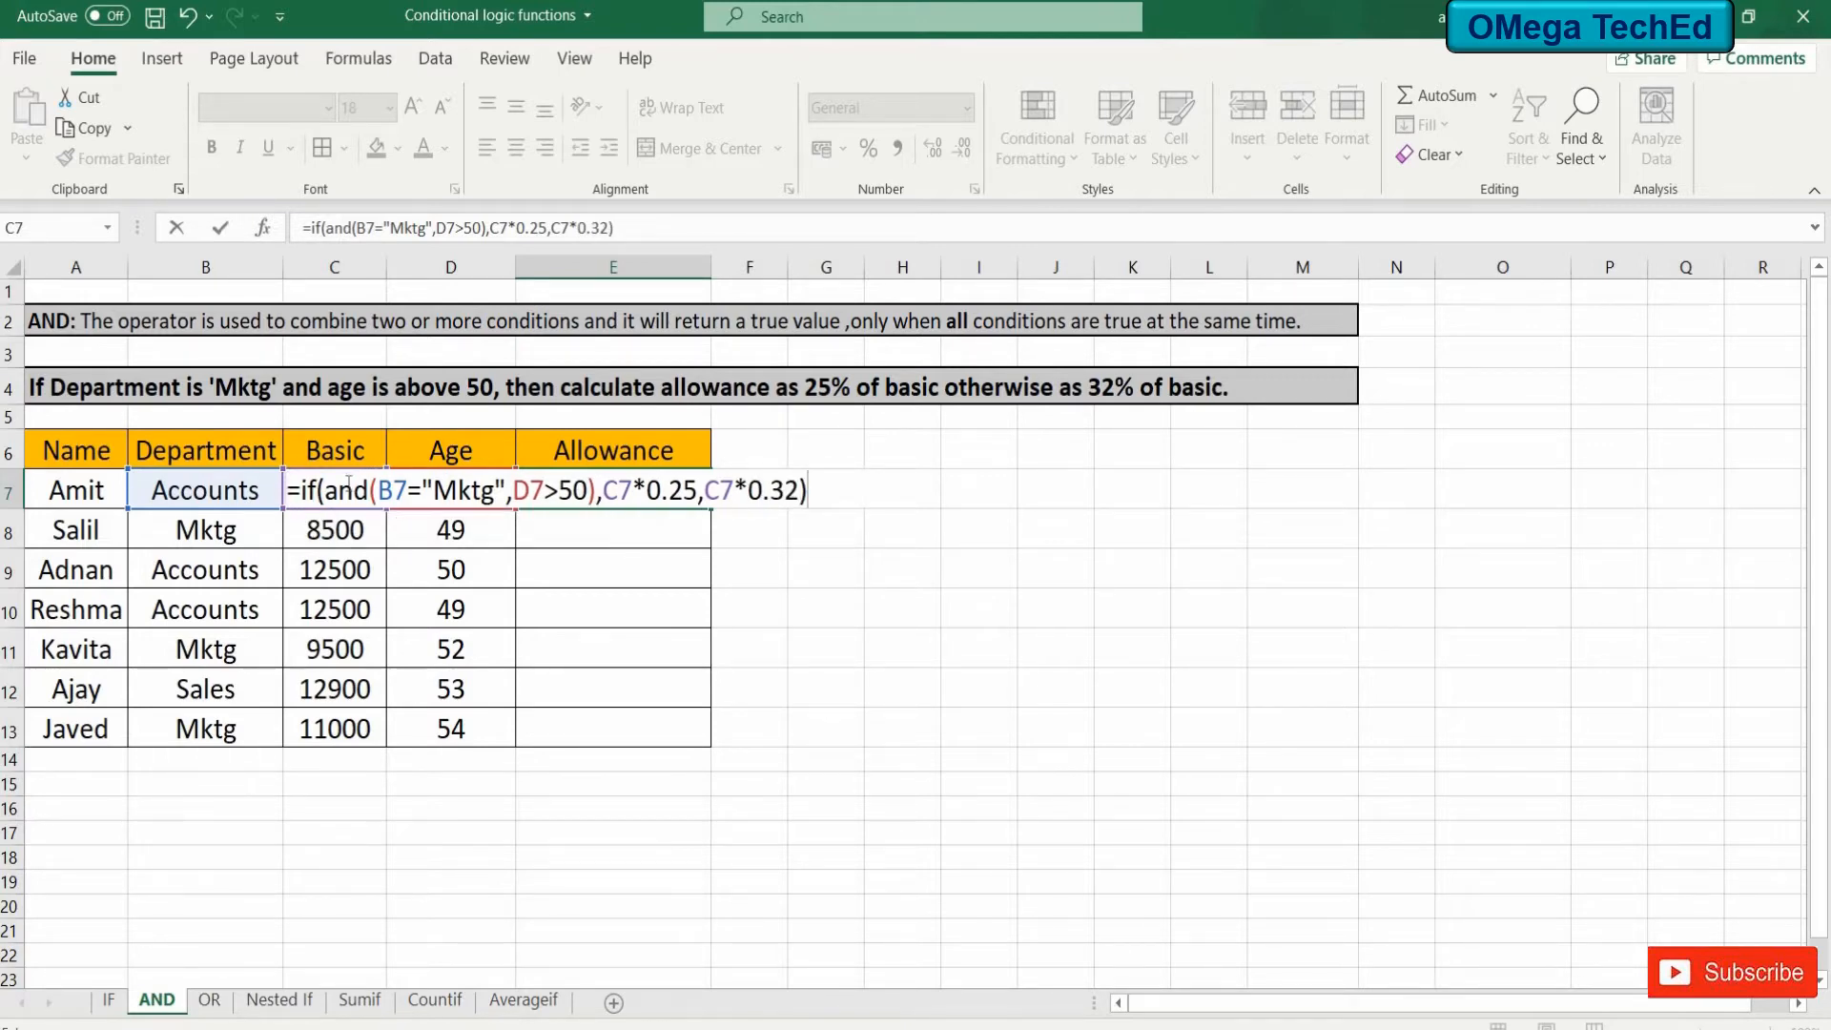
key("Return")
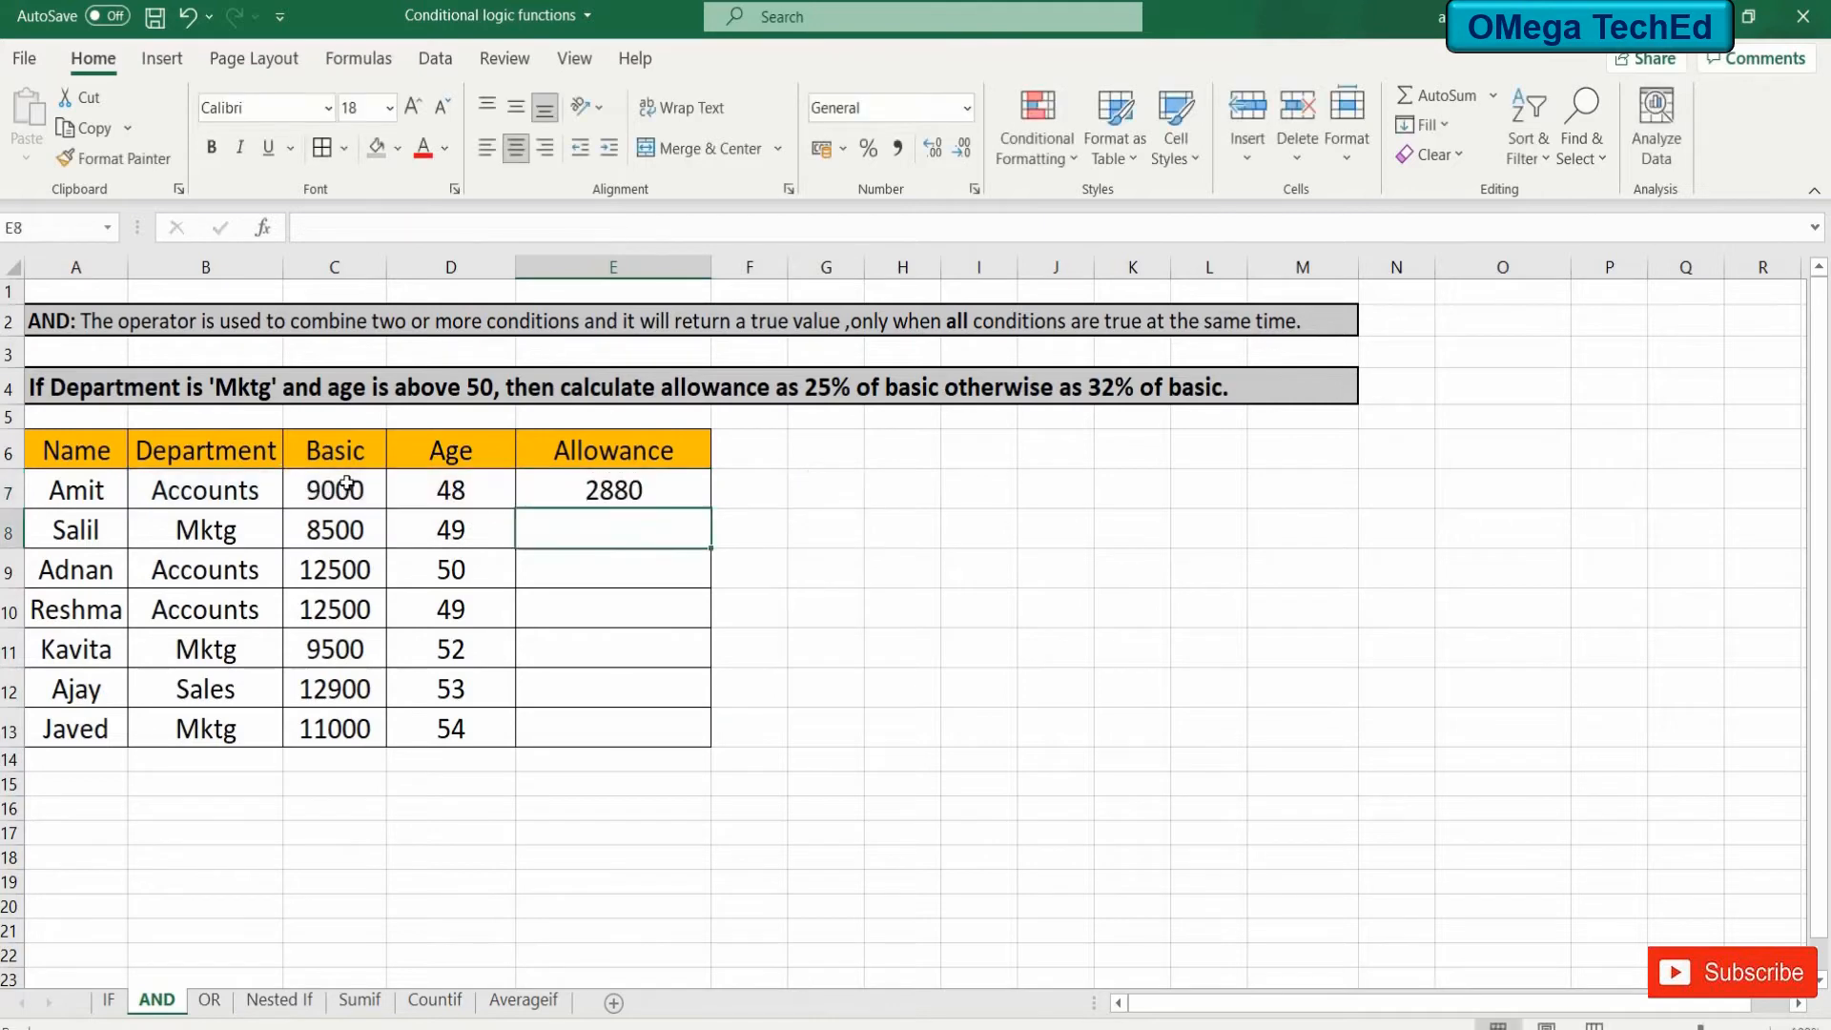
Fill the Allowance formula from E7 down to E13.
left_click(629, 489)
left_click_drag(710, 512, 718, 739)
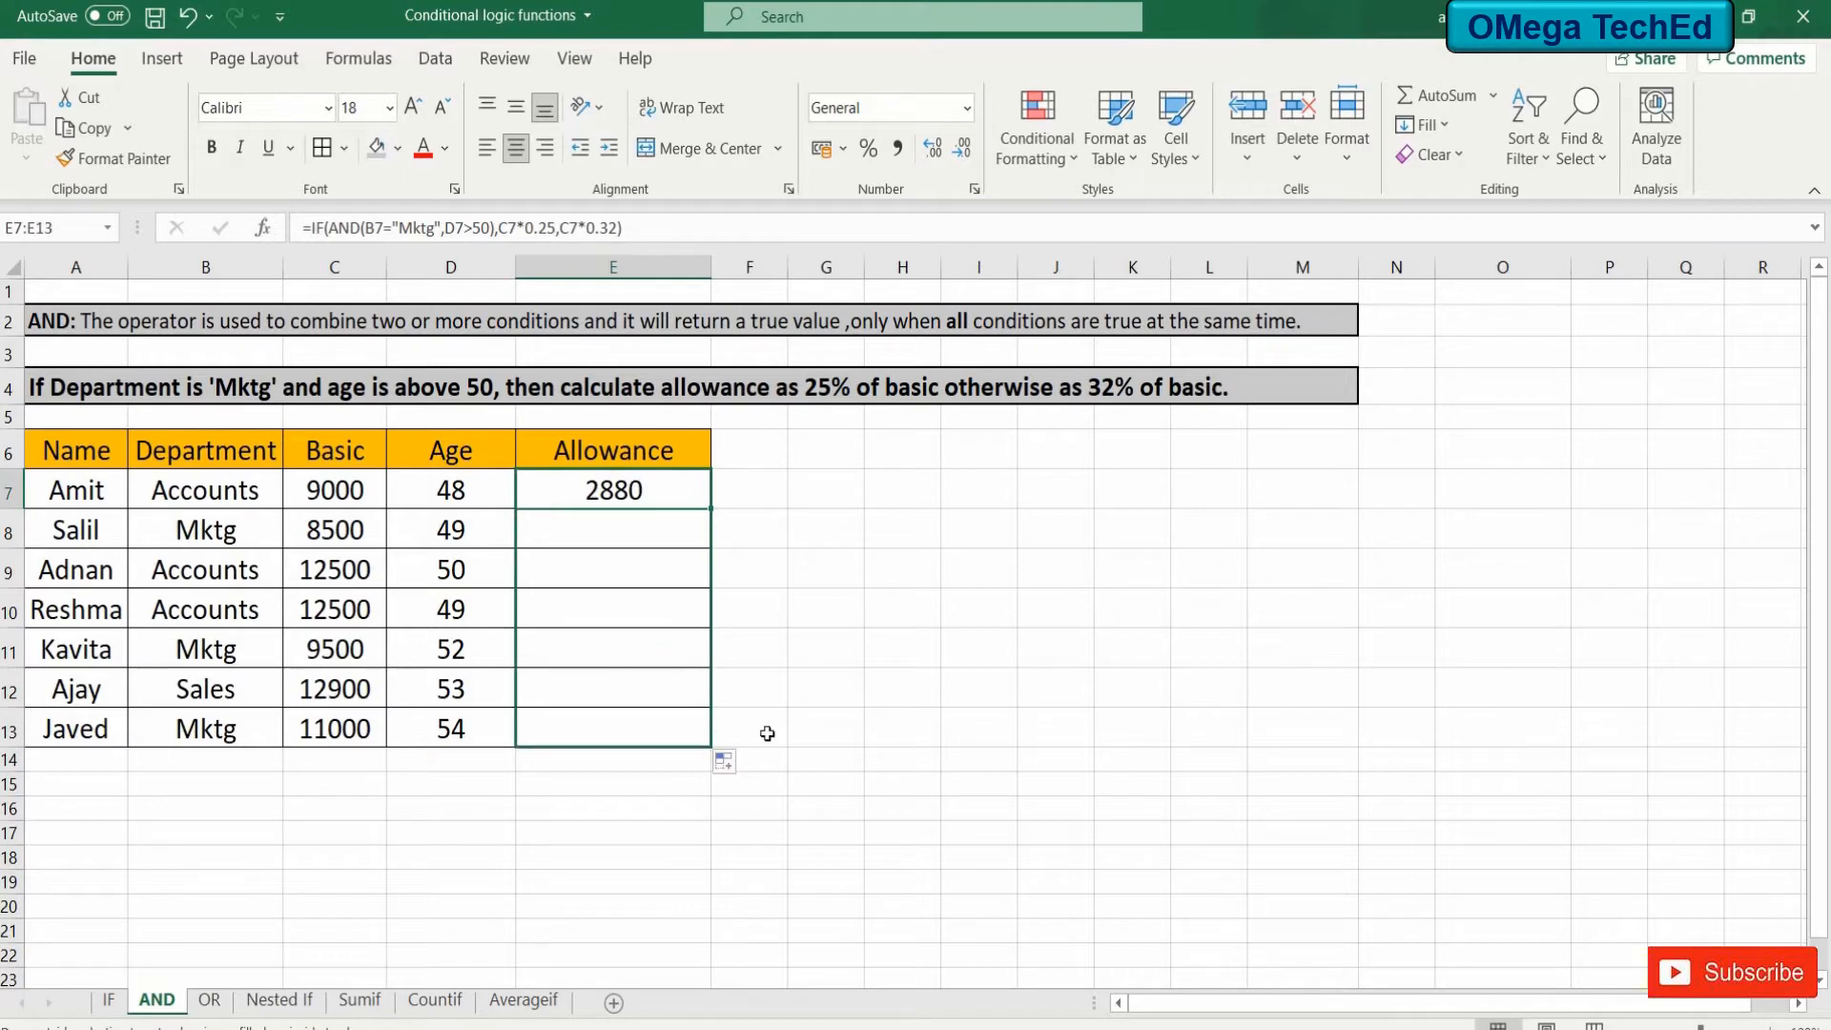
left_click(1099, 753)
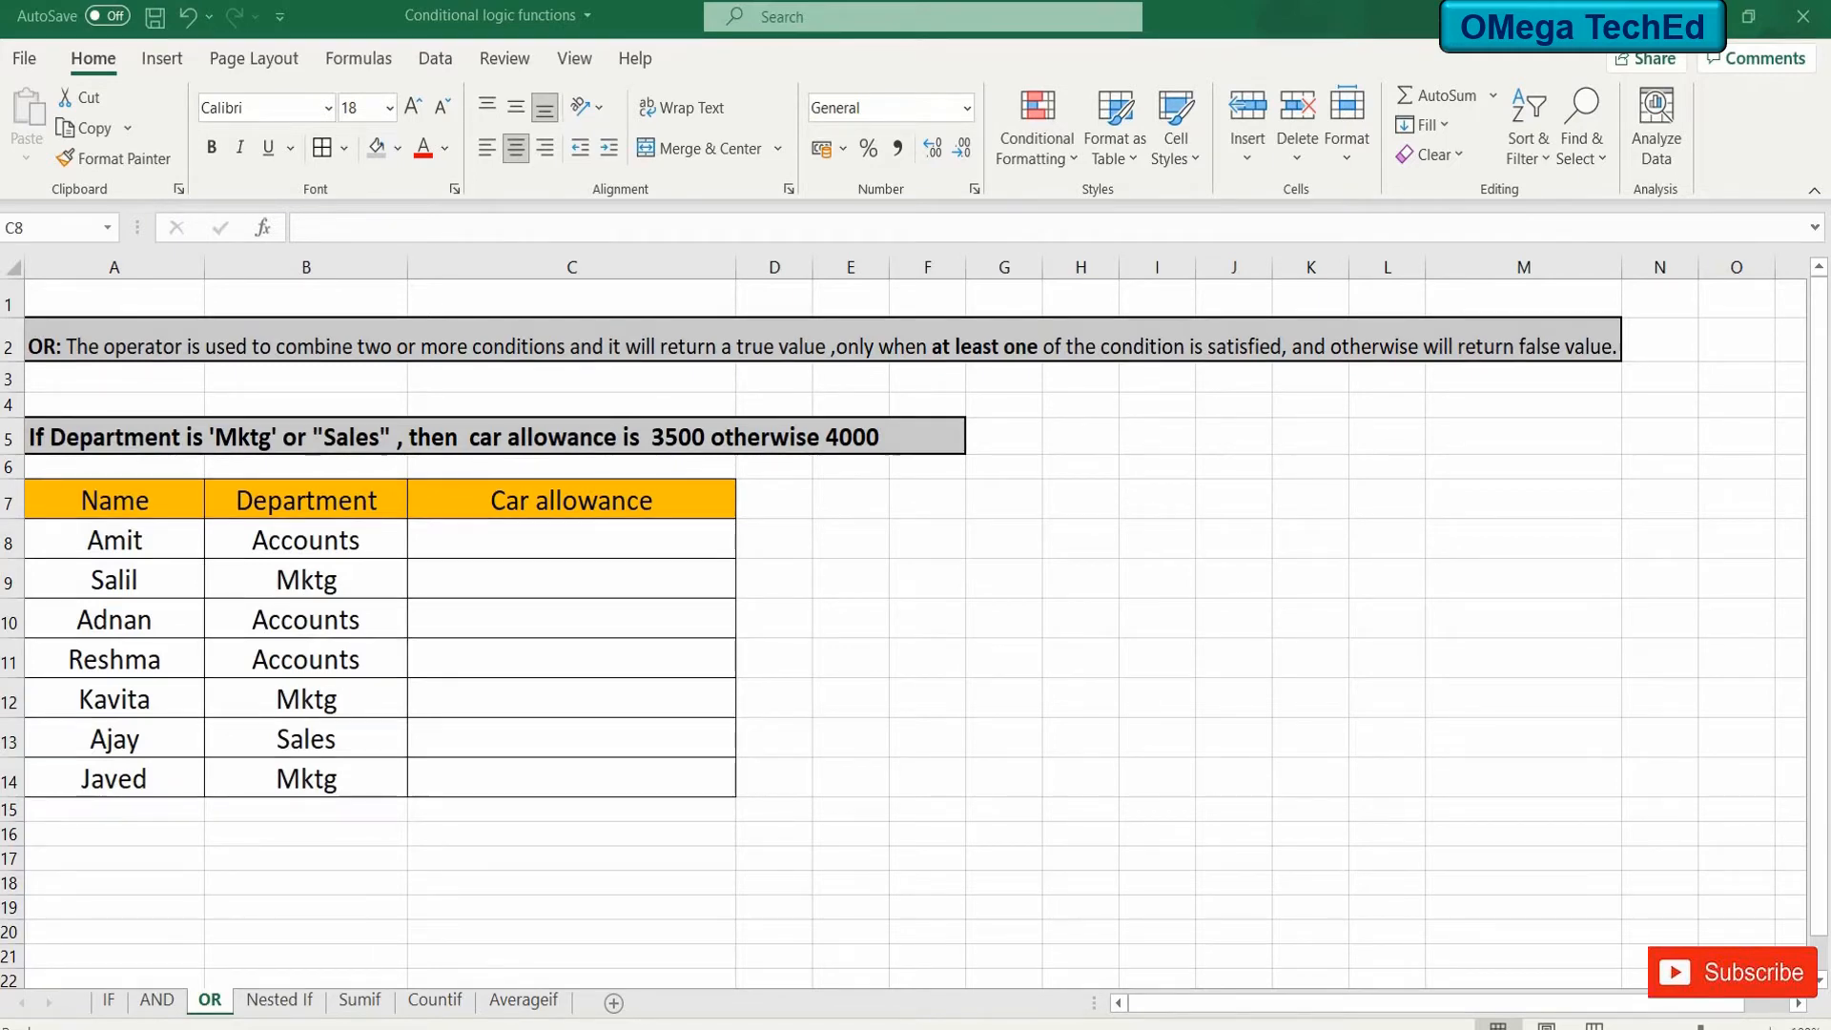
Begin an IF formula in the first Car allowance cell, C8, with the logical test OR(B8="Mktg",B8="Sales").
left_click(549, 538)
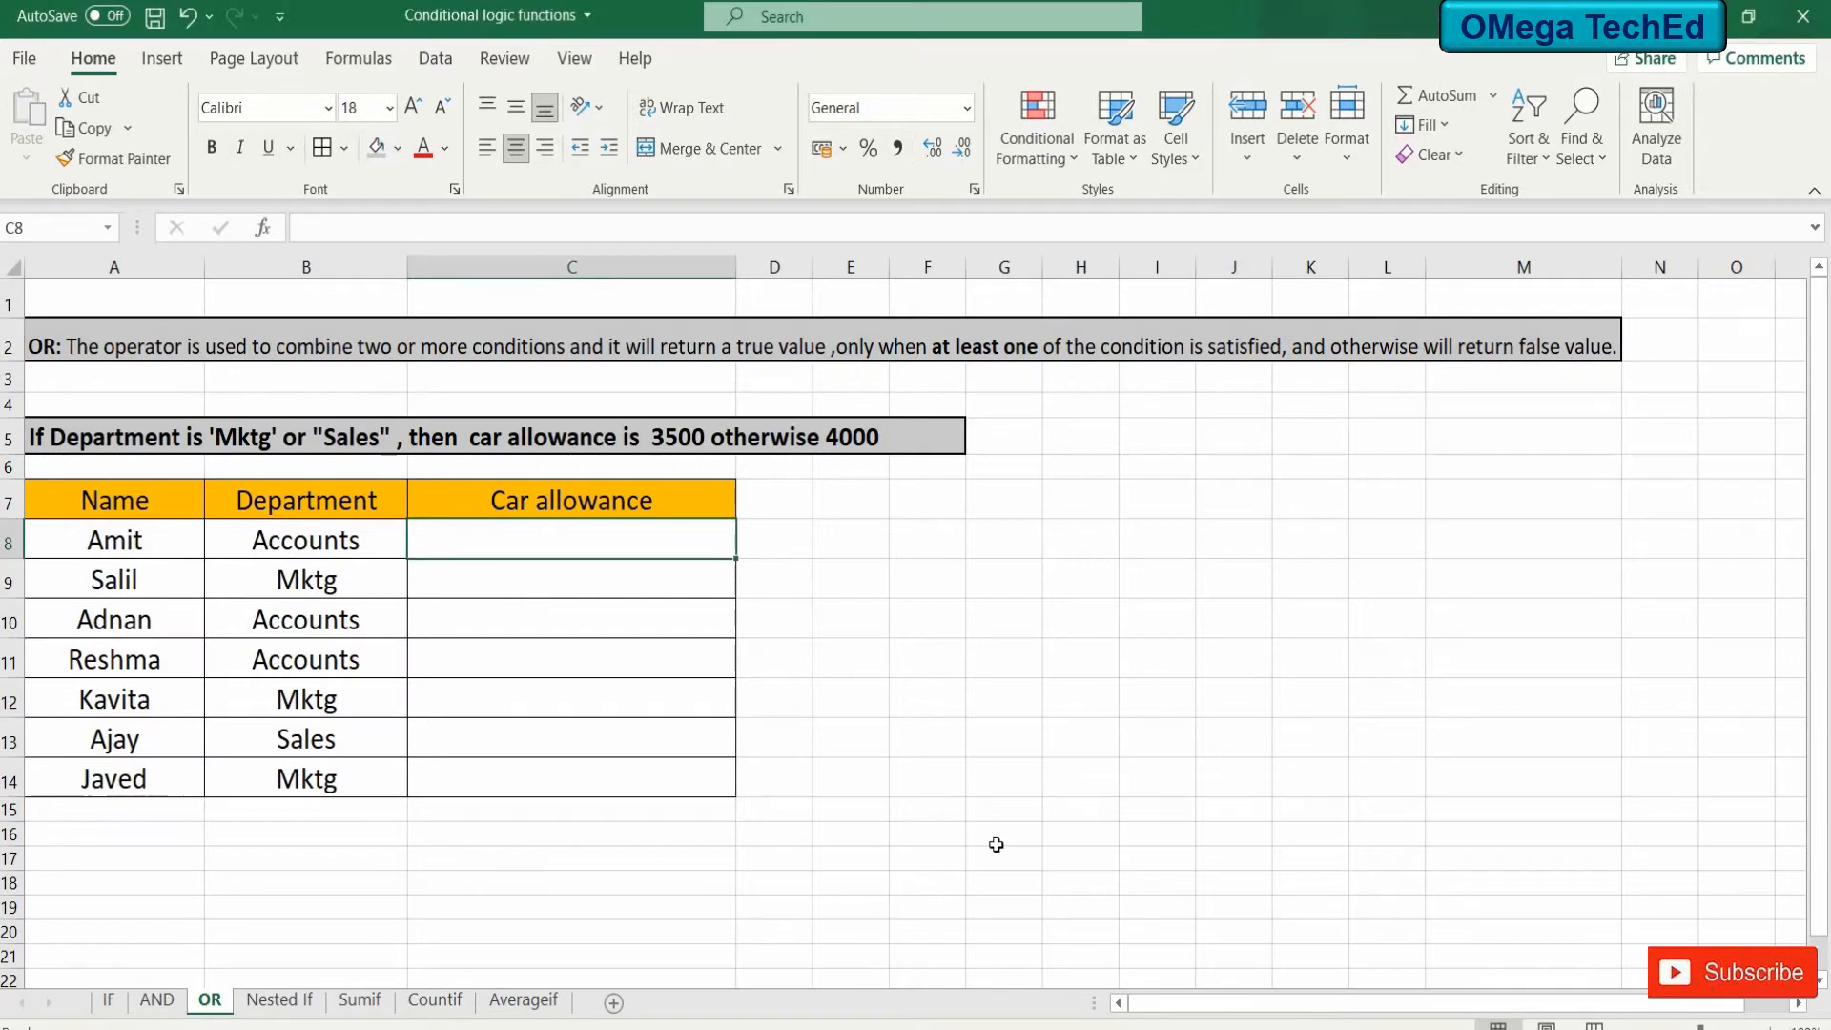
type("=if")
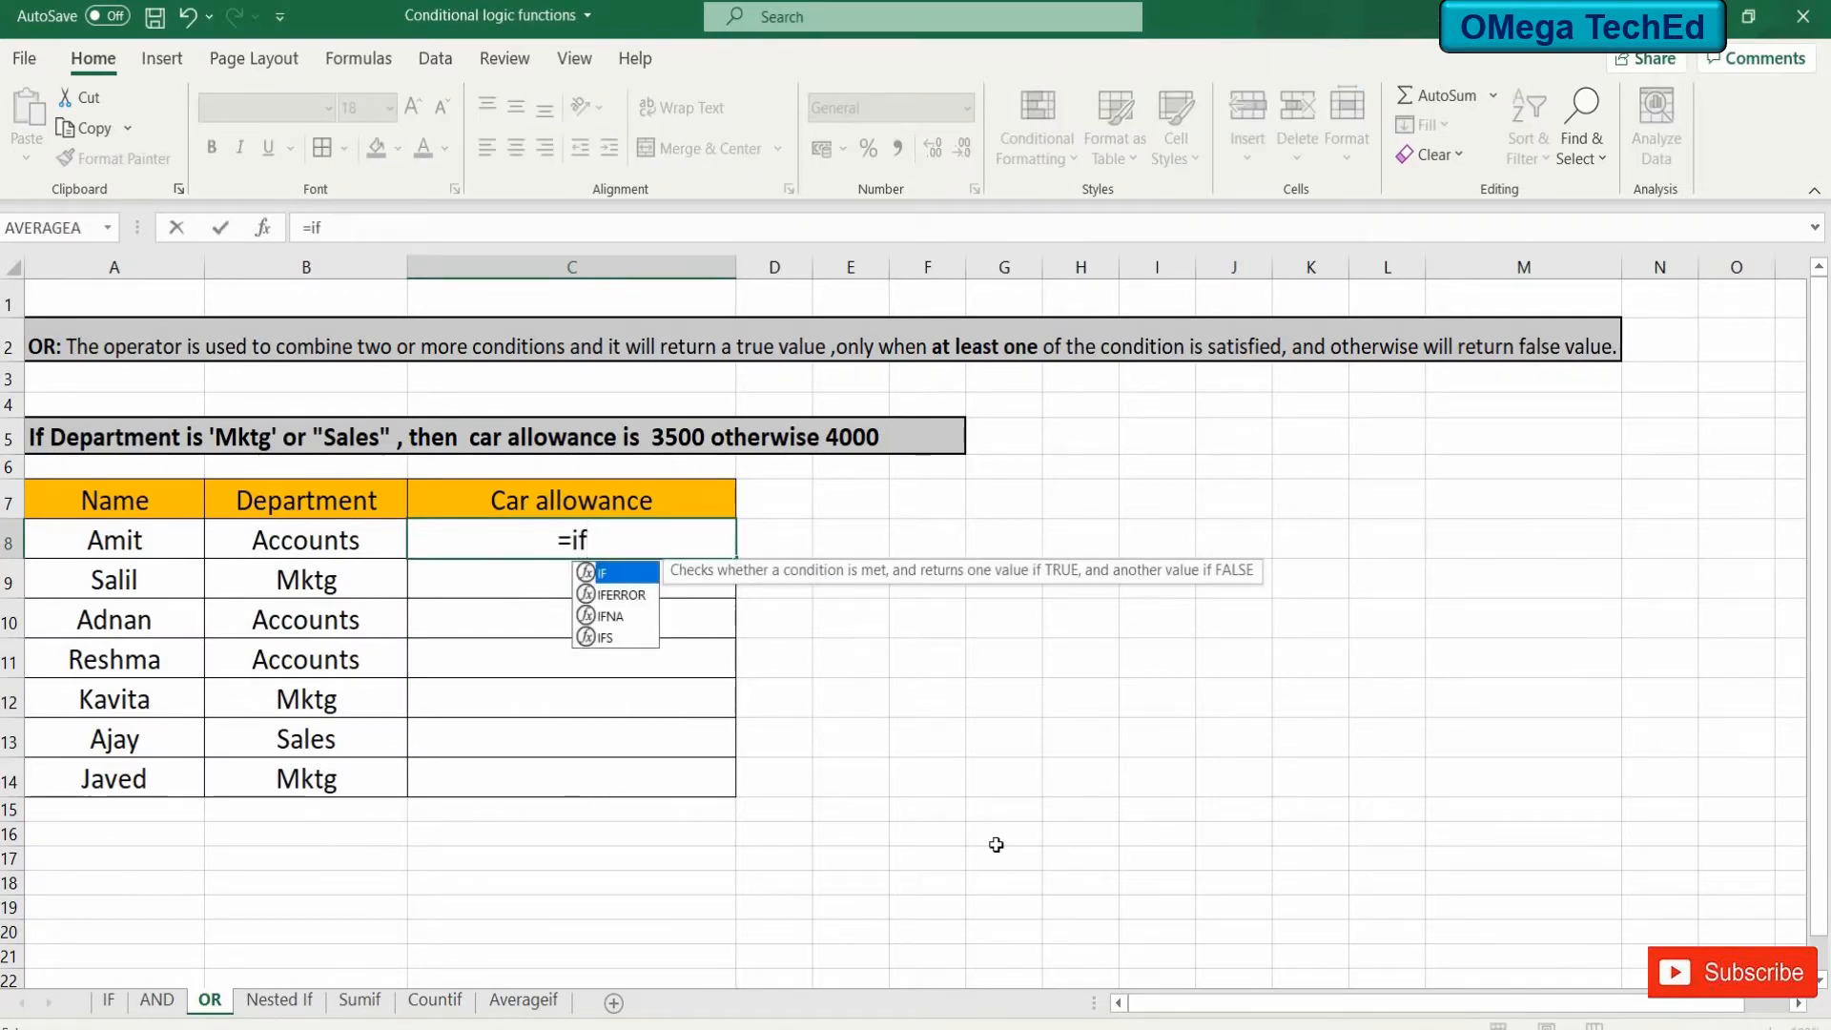
type("(o")
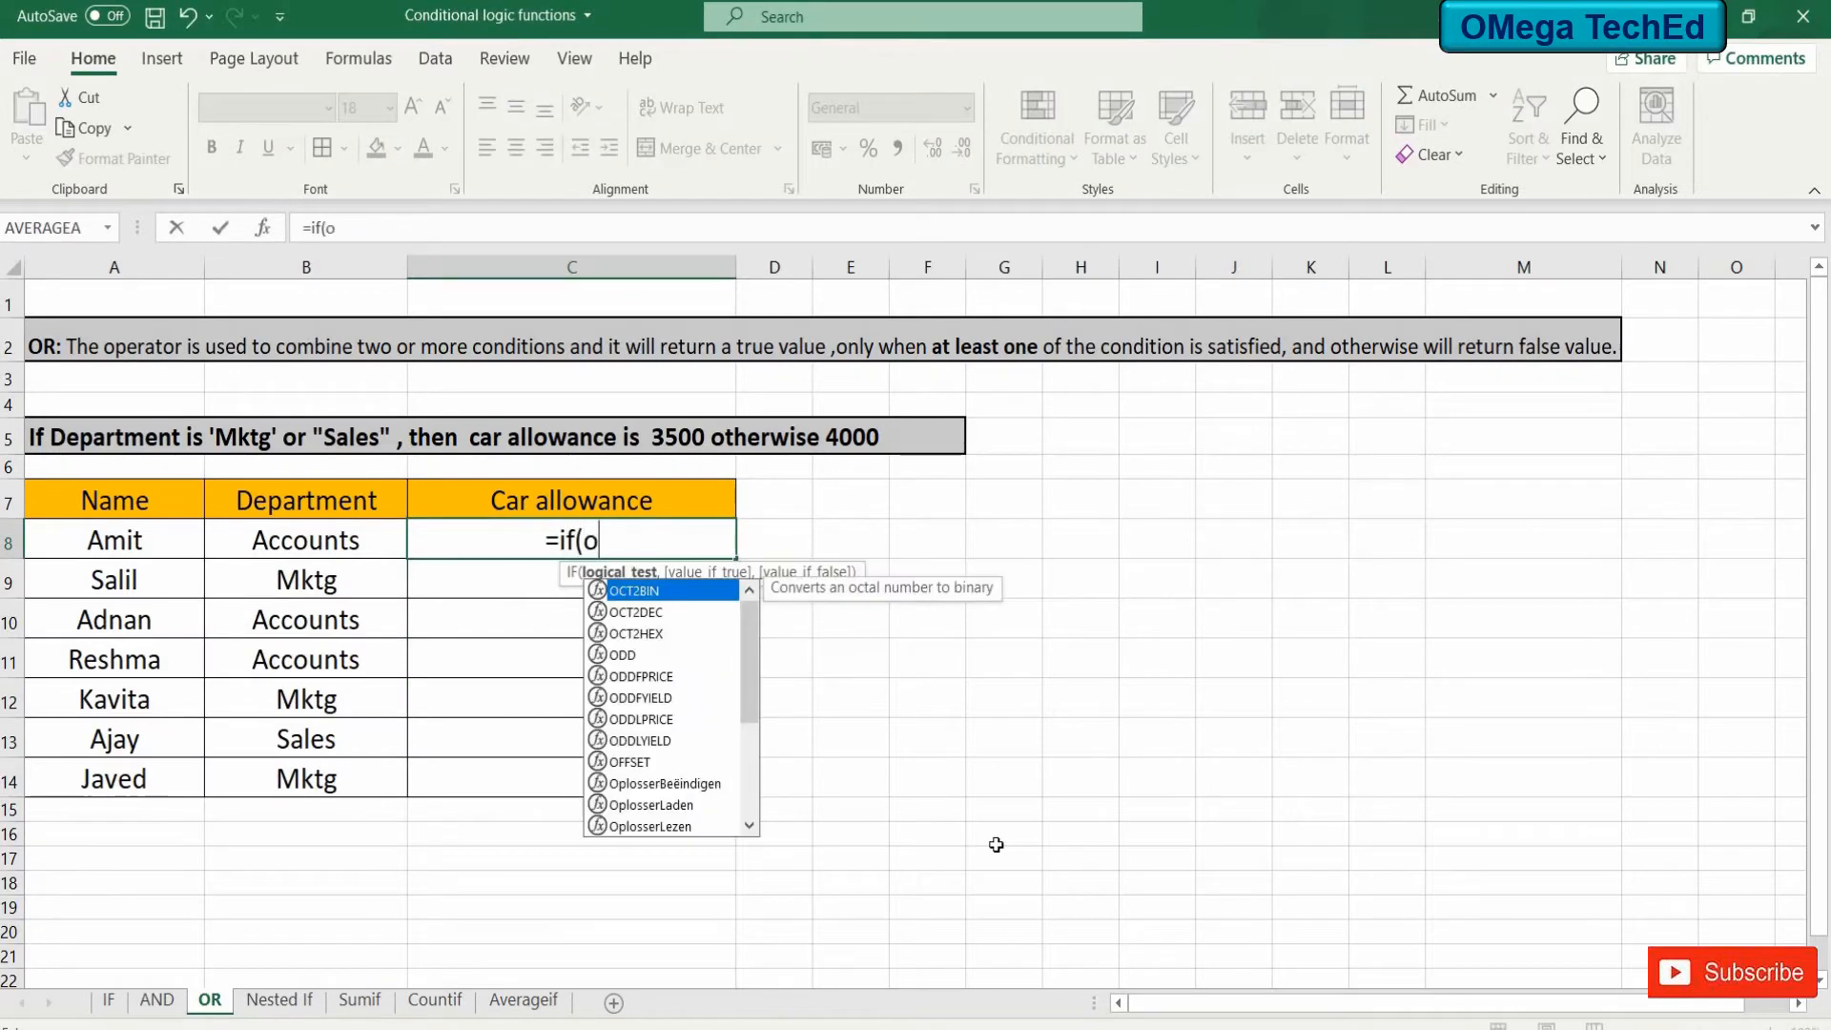
type("r(")
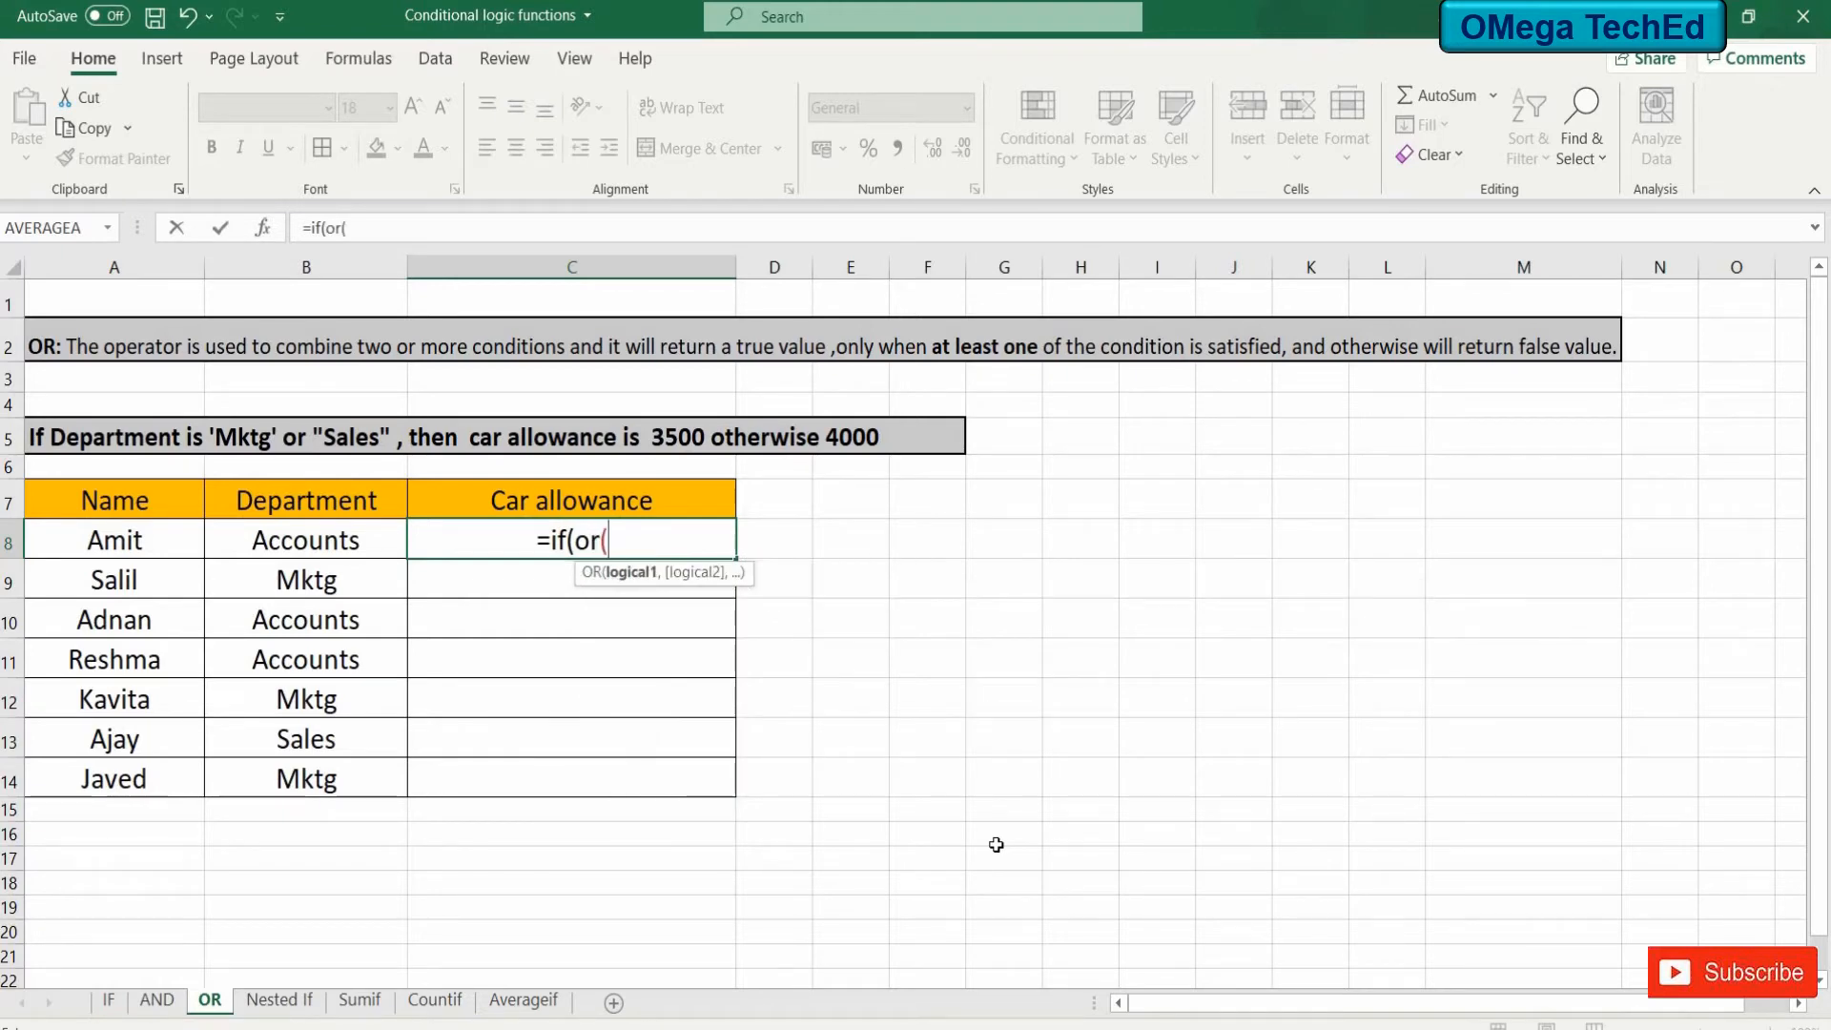
left_click(339, 558)
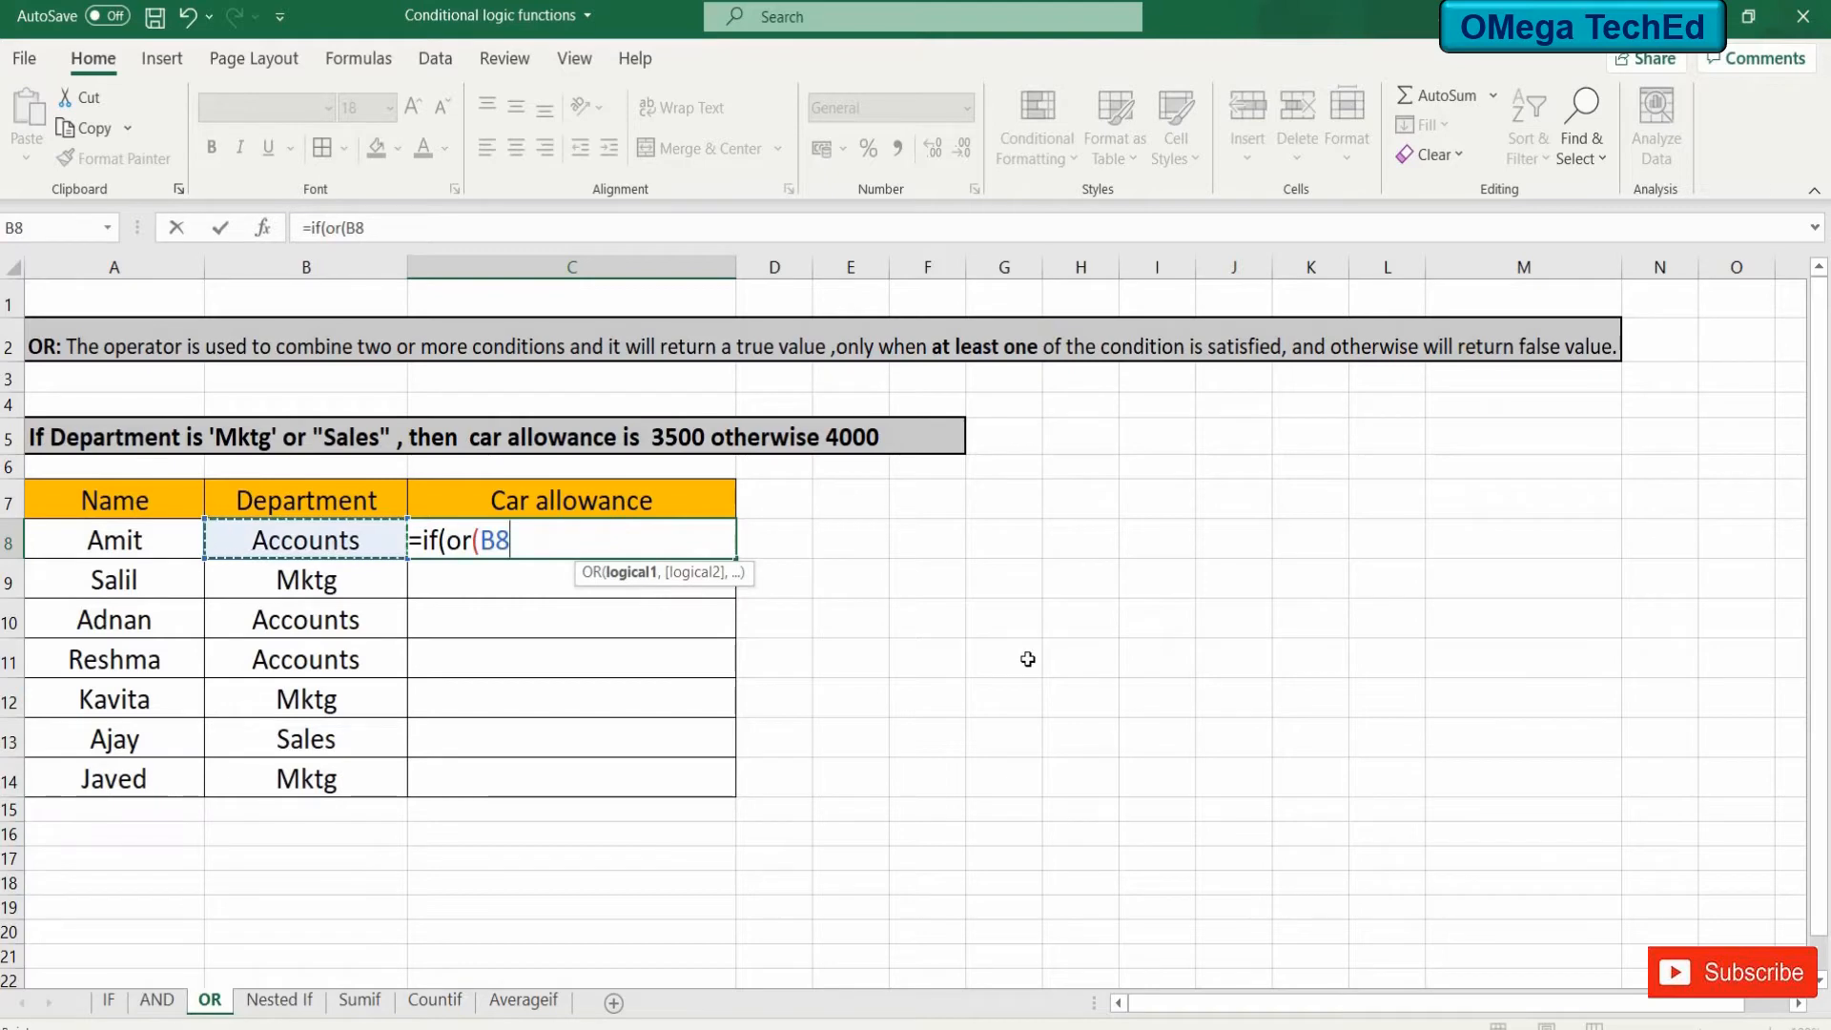
type("=\"")
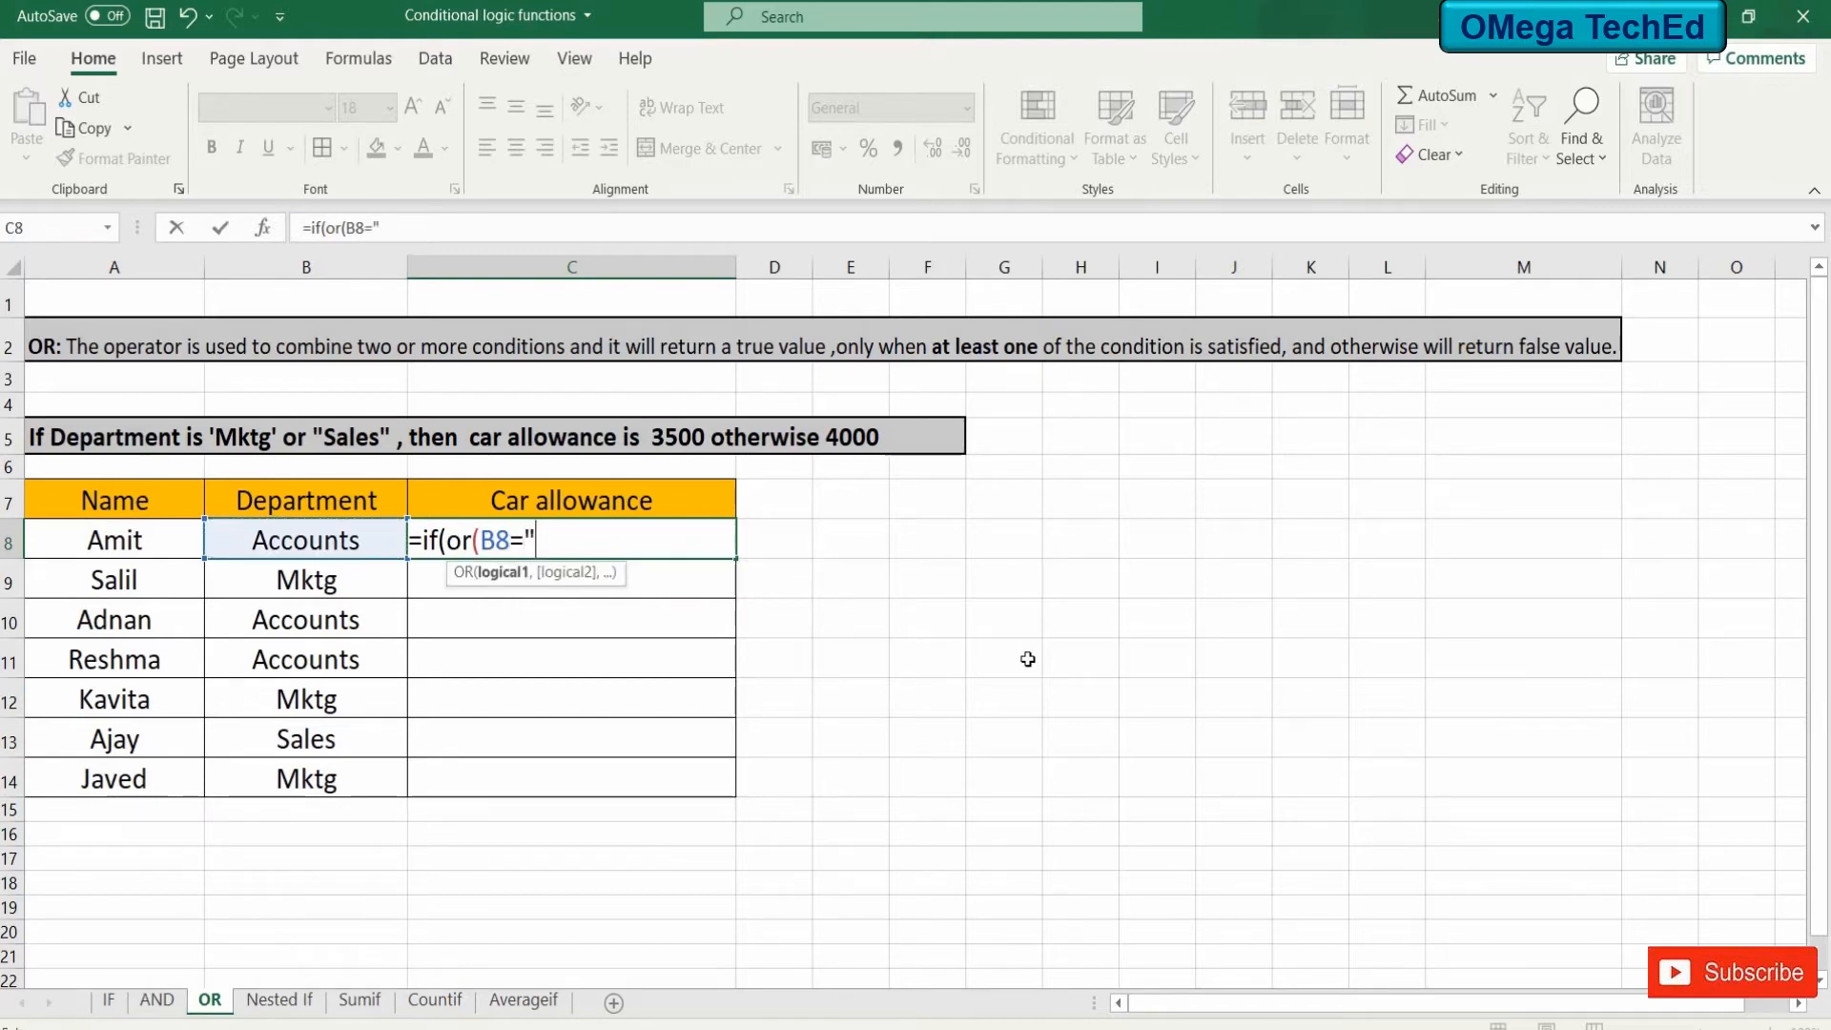
type("Mkt")
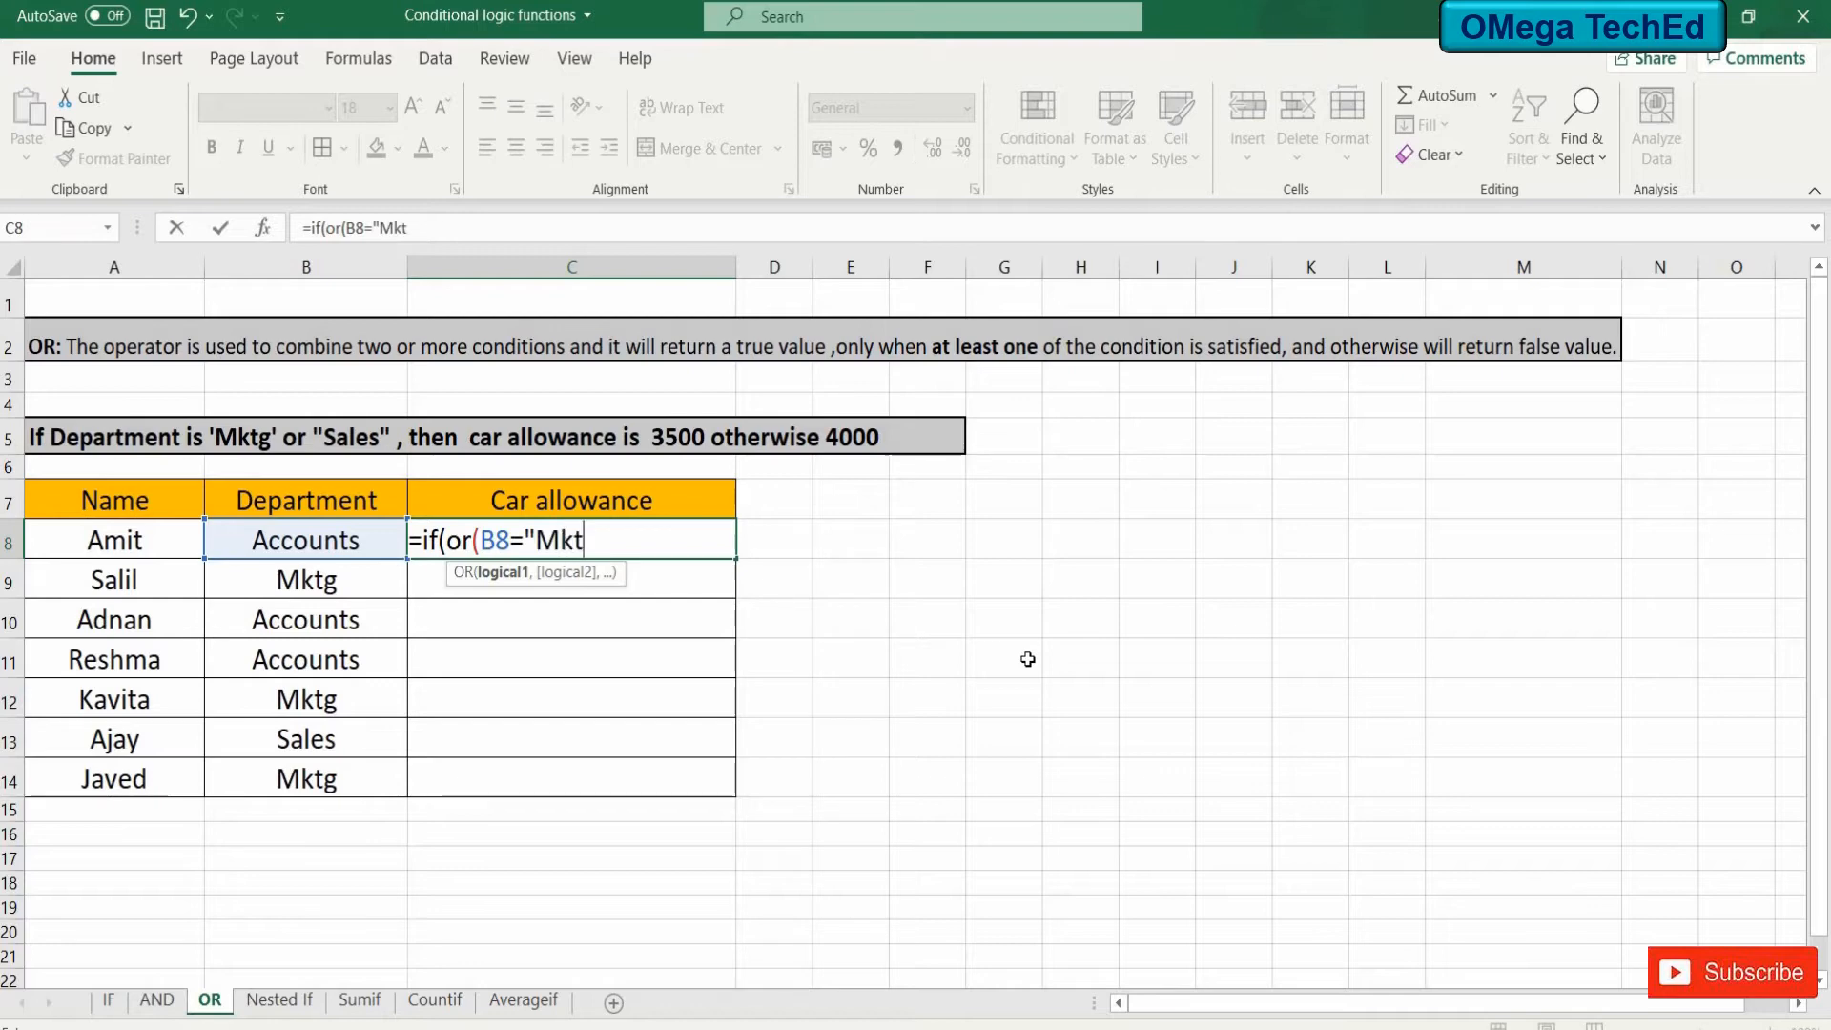
type("g\",")
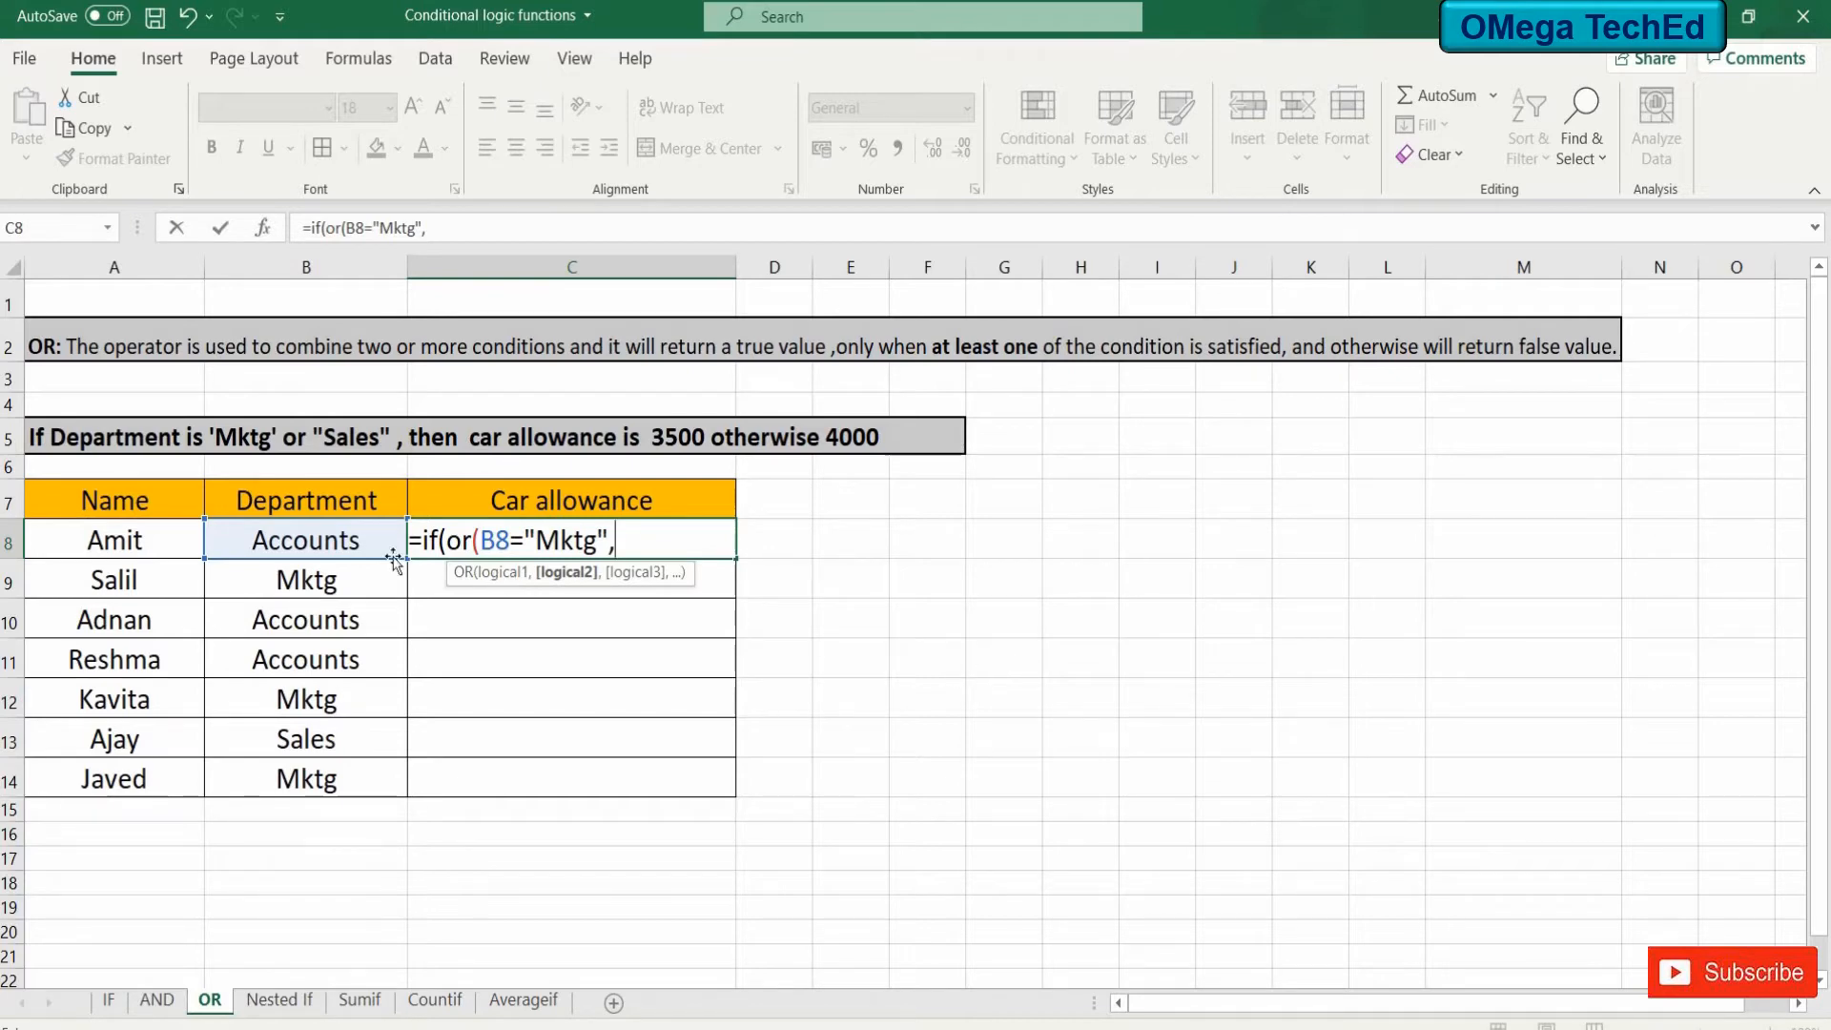
left_click(356, 540)
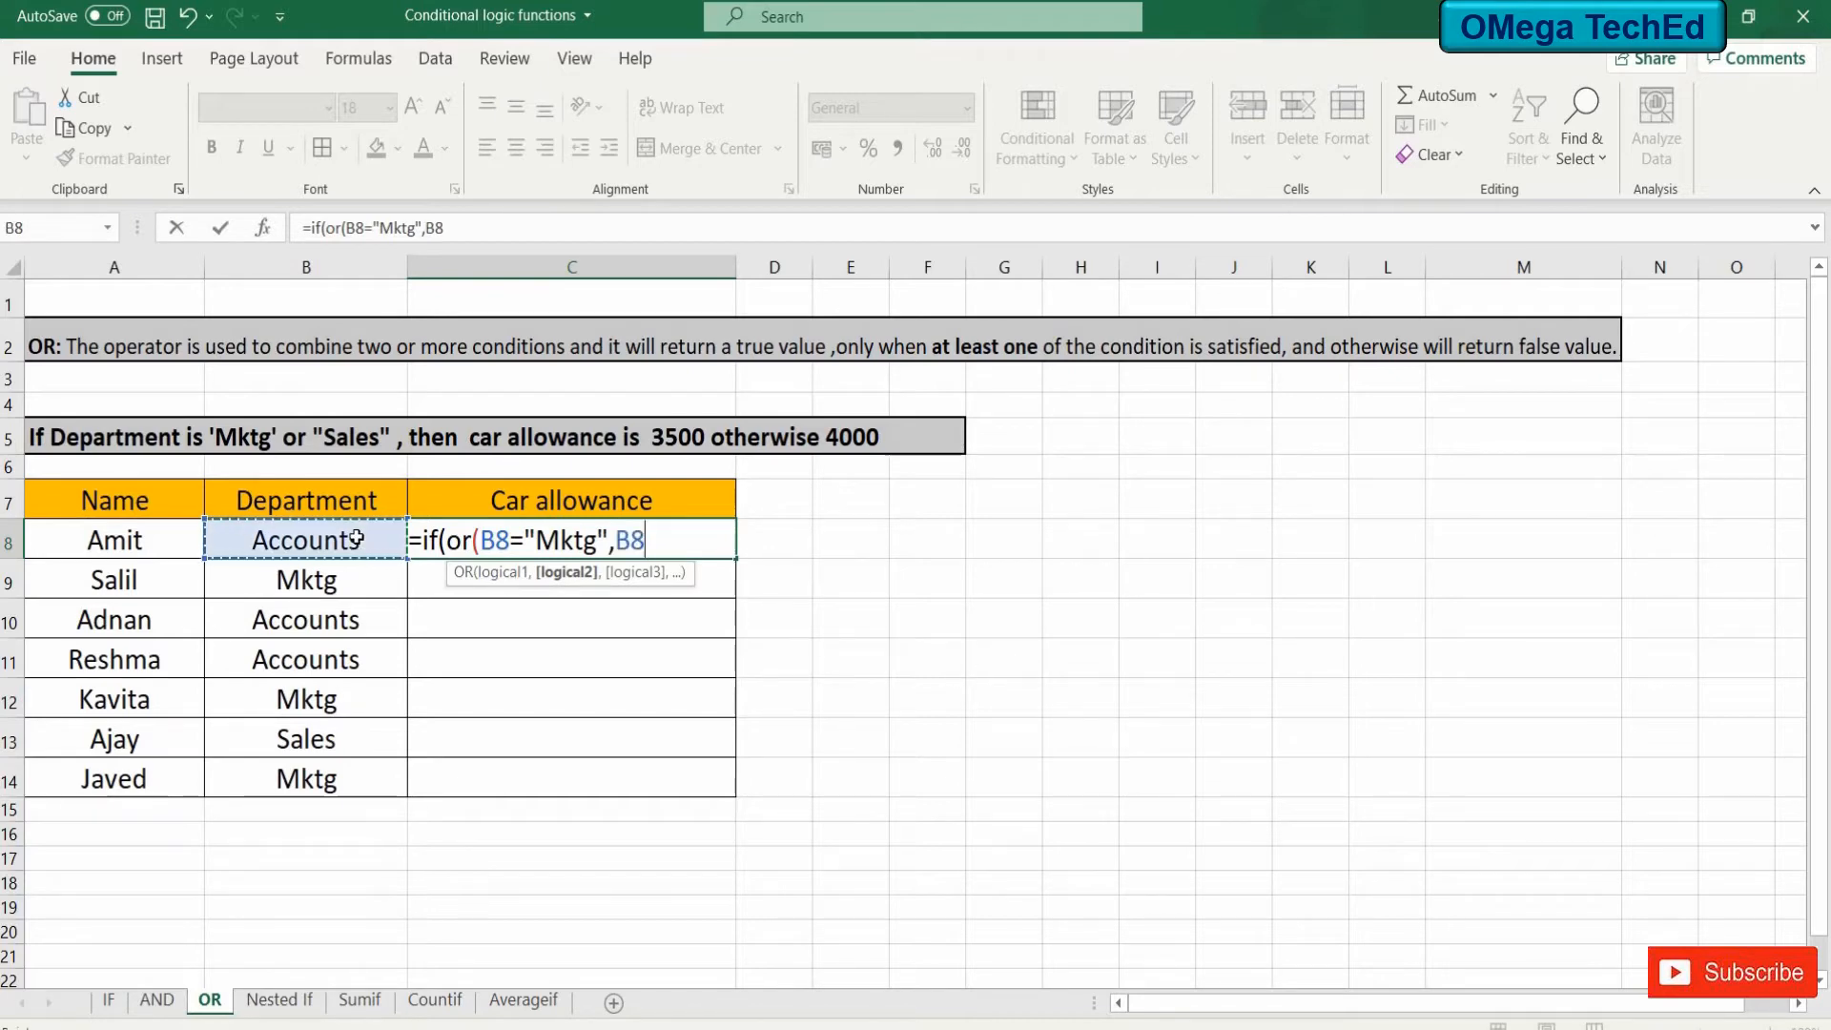
type("=\"")
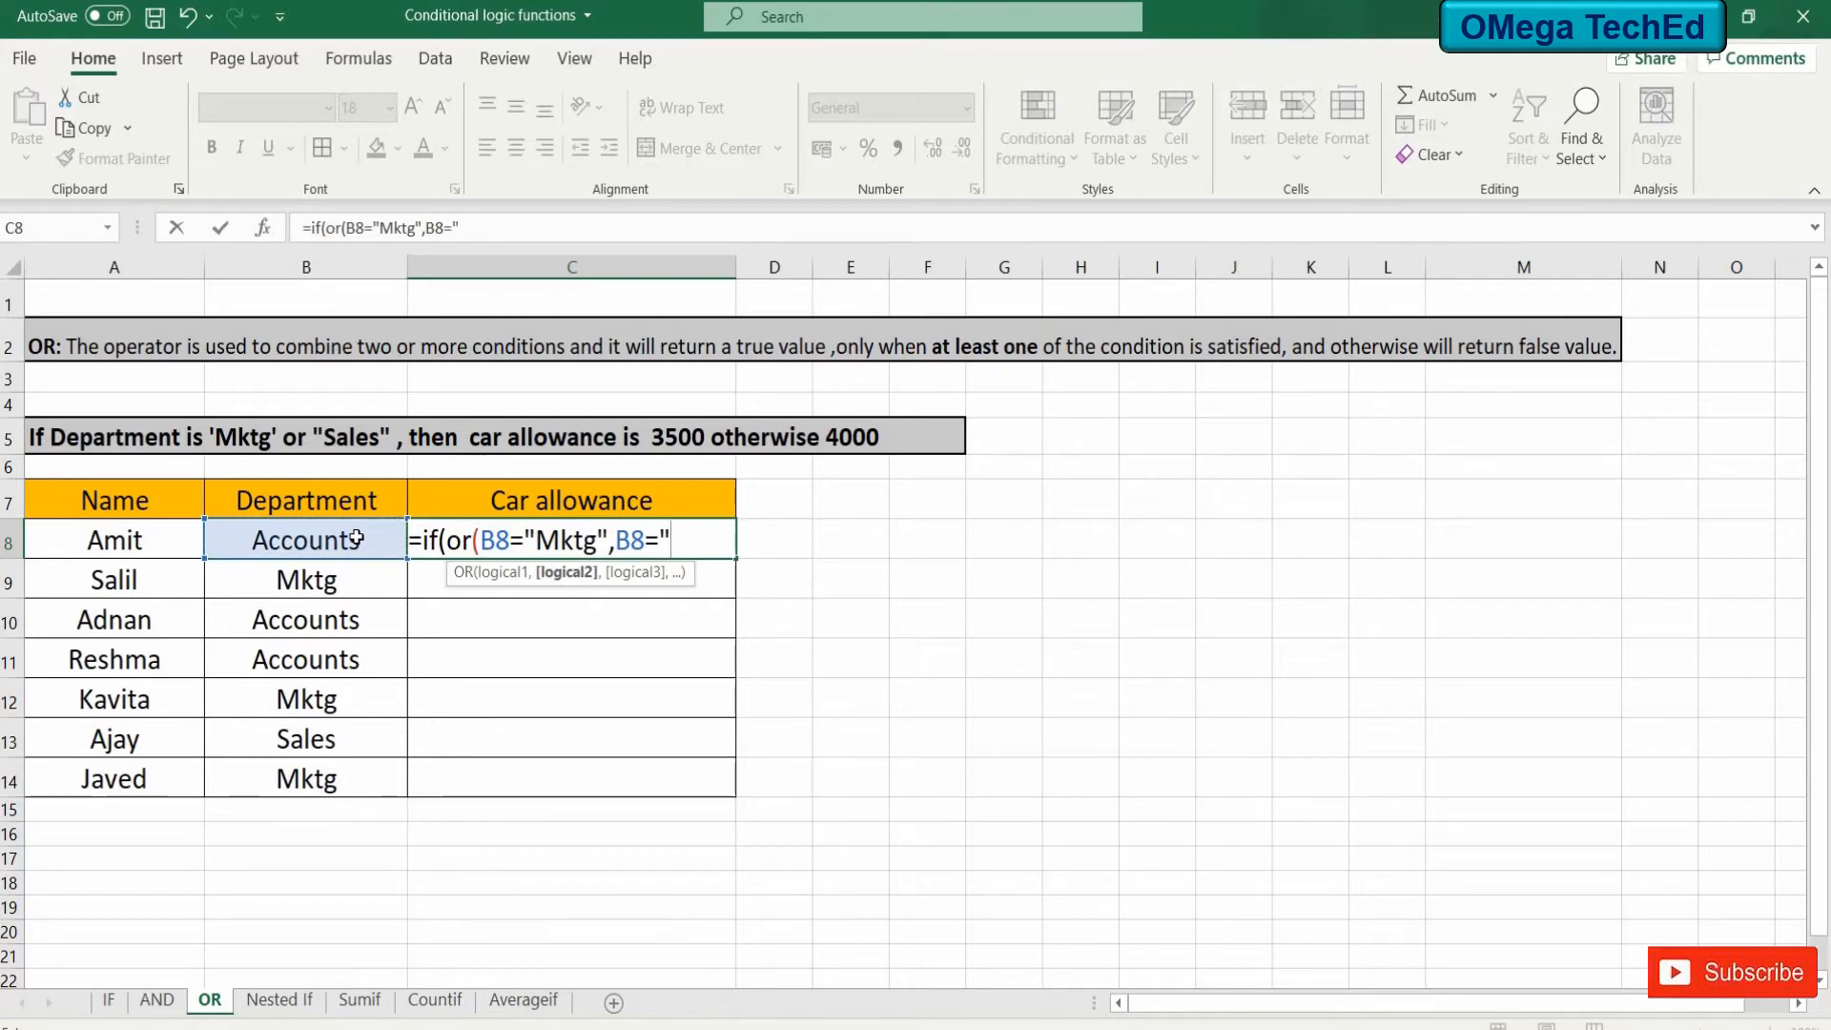
type("Sales\"")
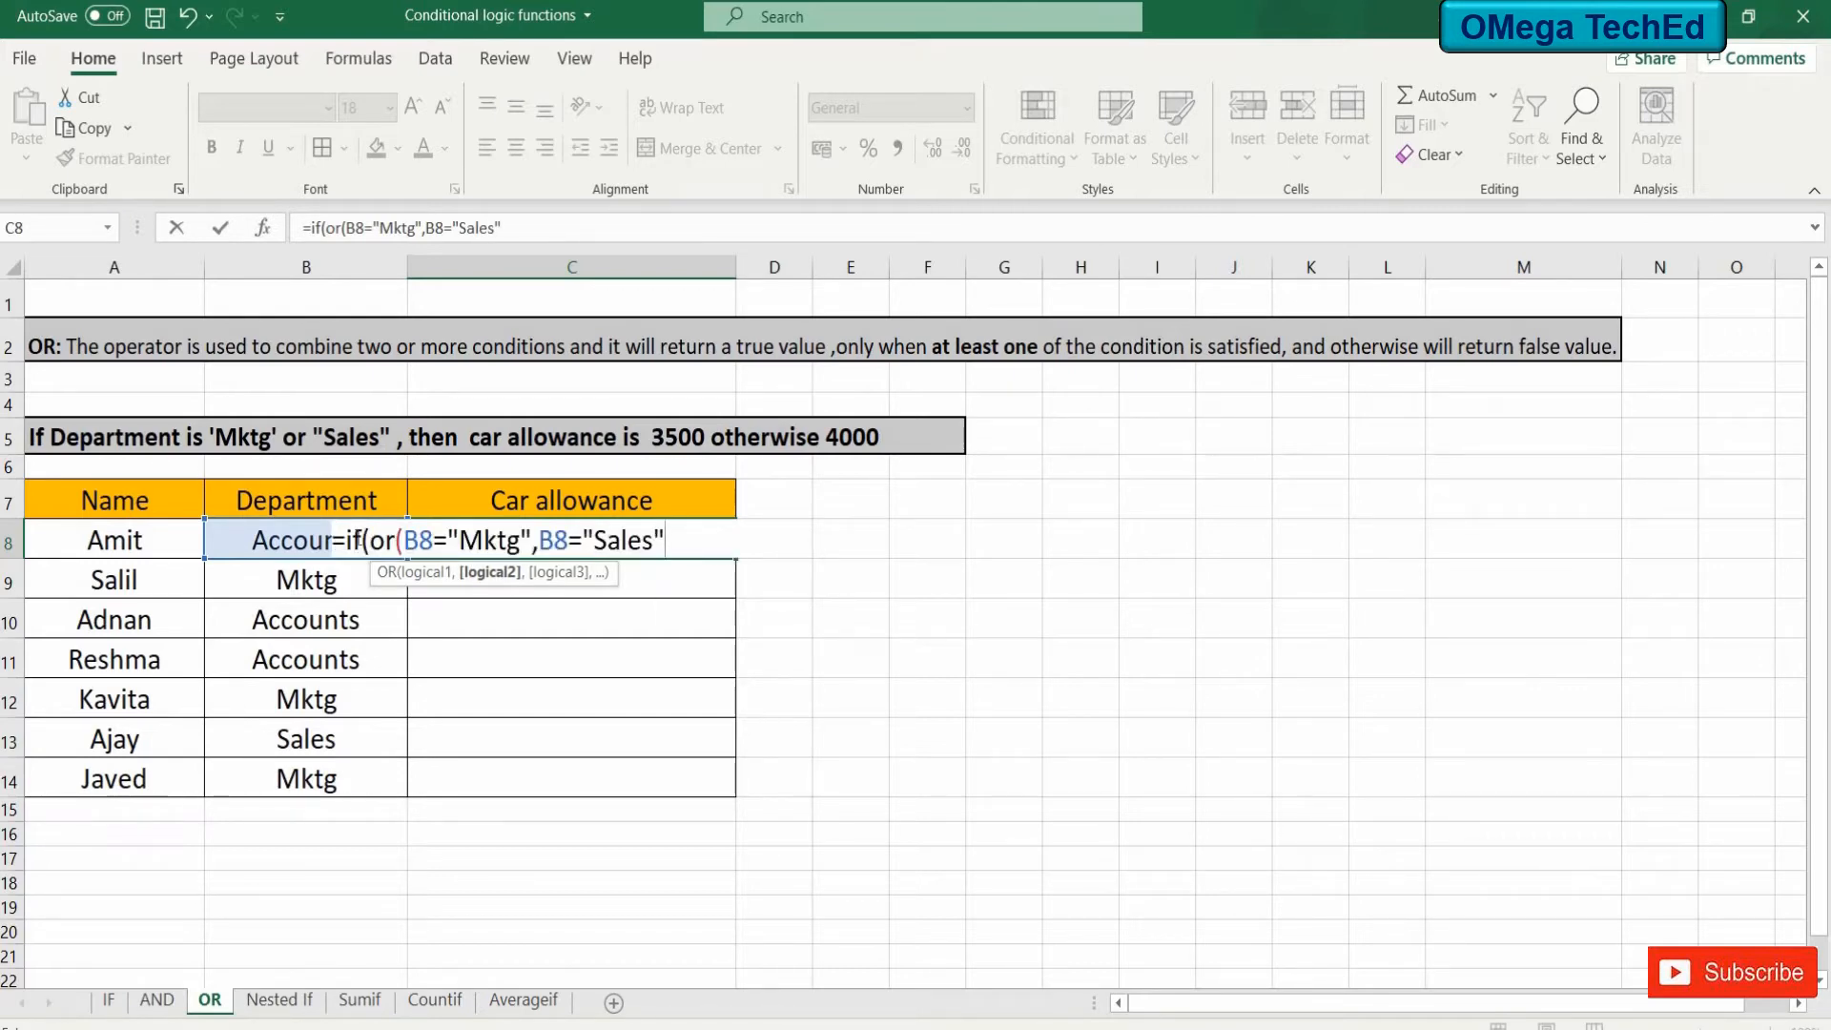
type(")")
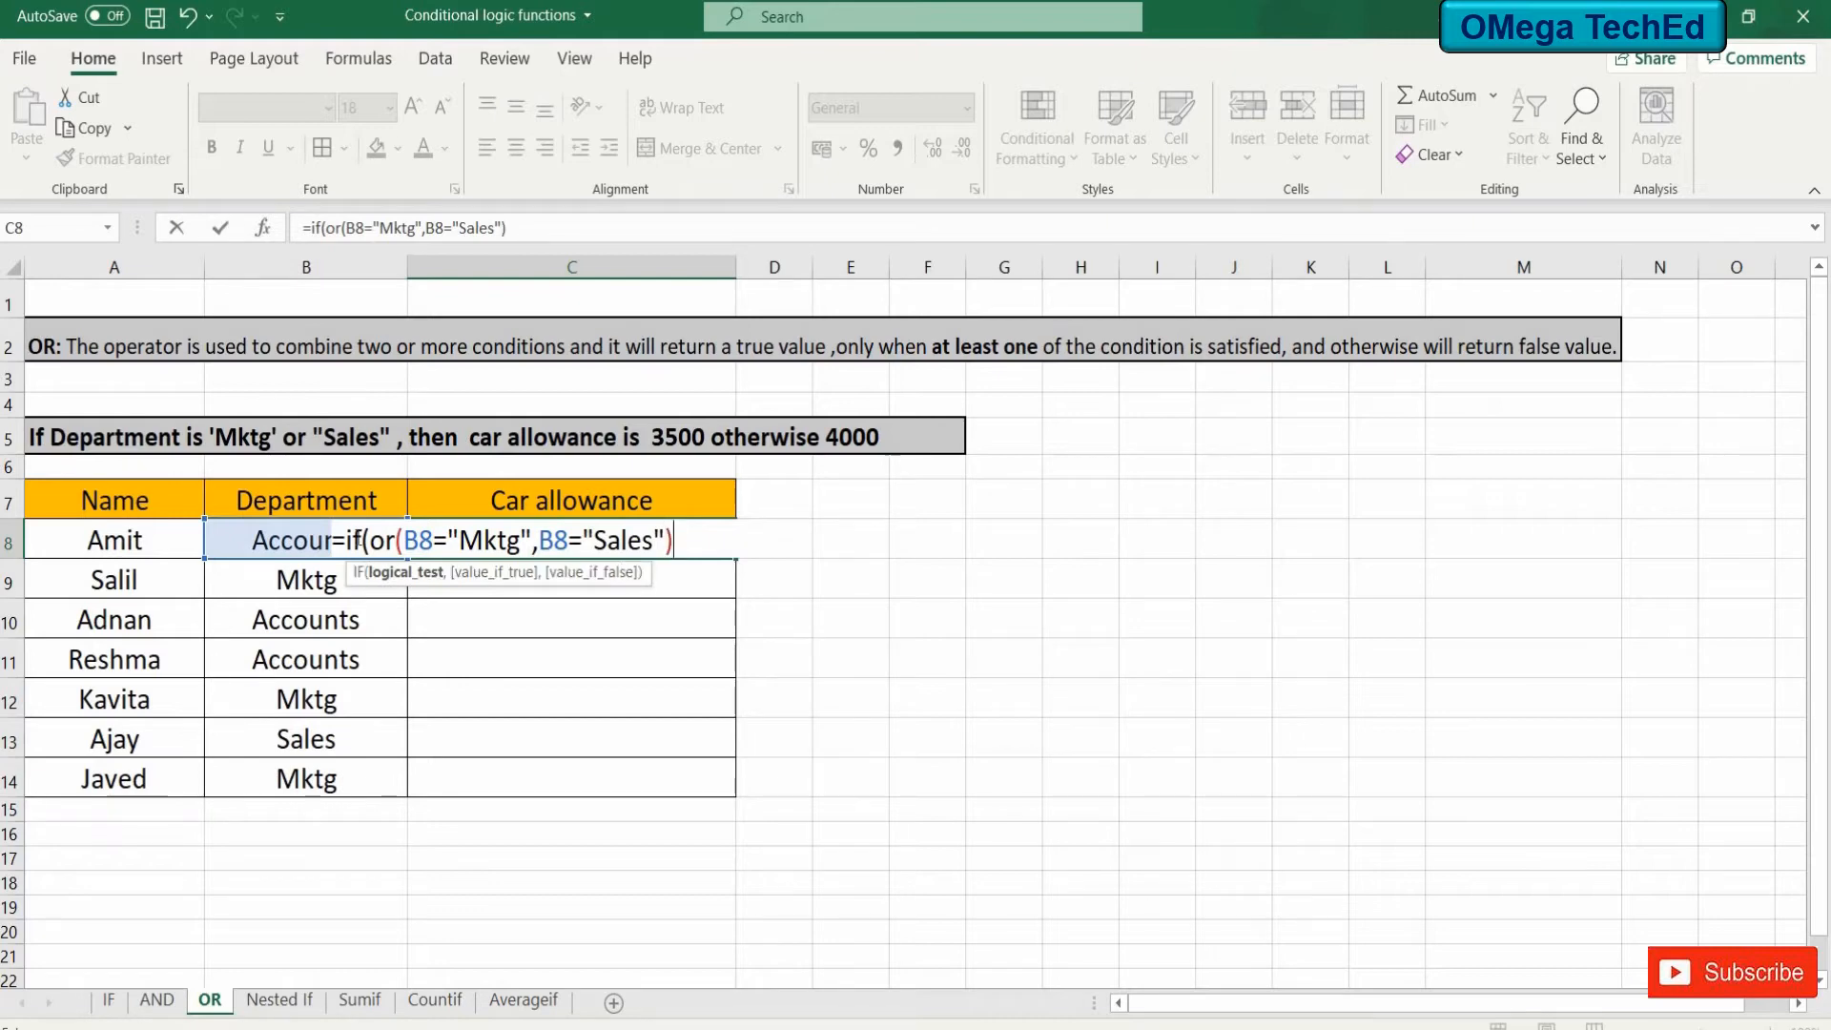
Complete the IF formula in C8 with 3500 as the true value and 4000 as the false value.
type(",")
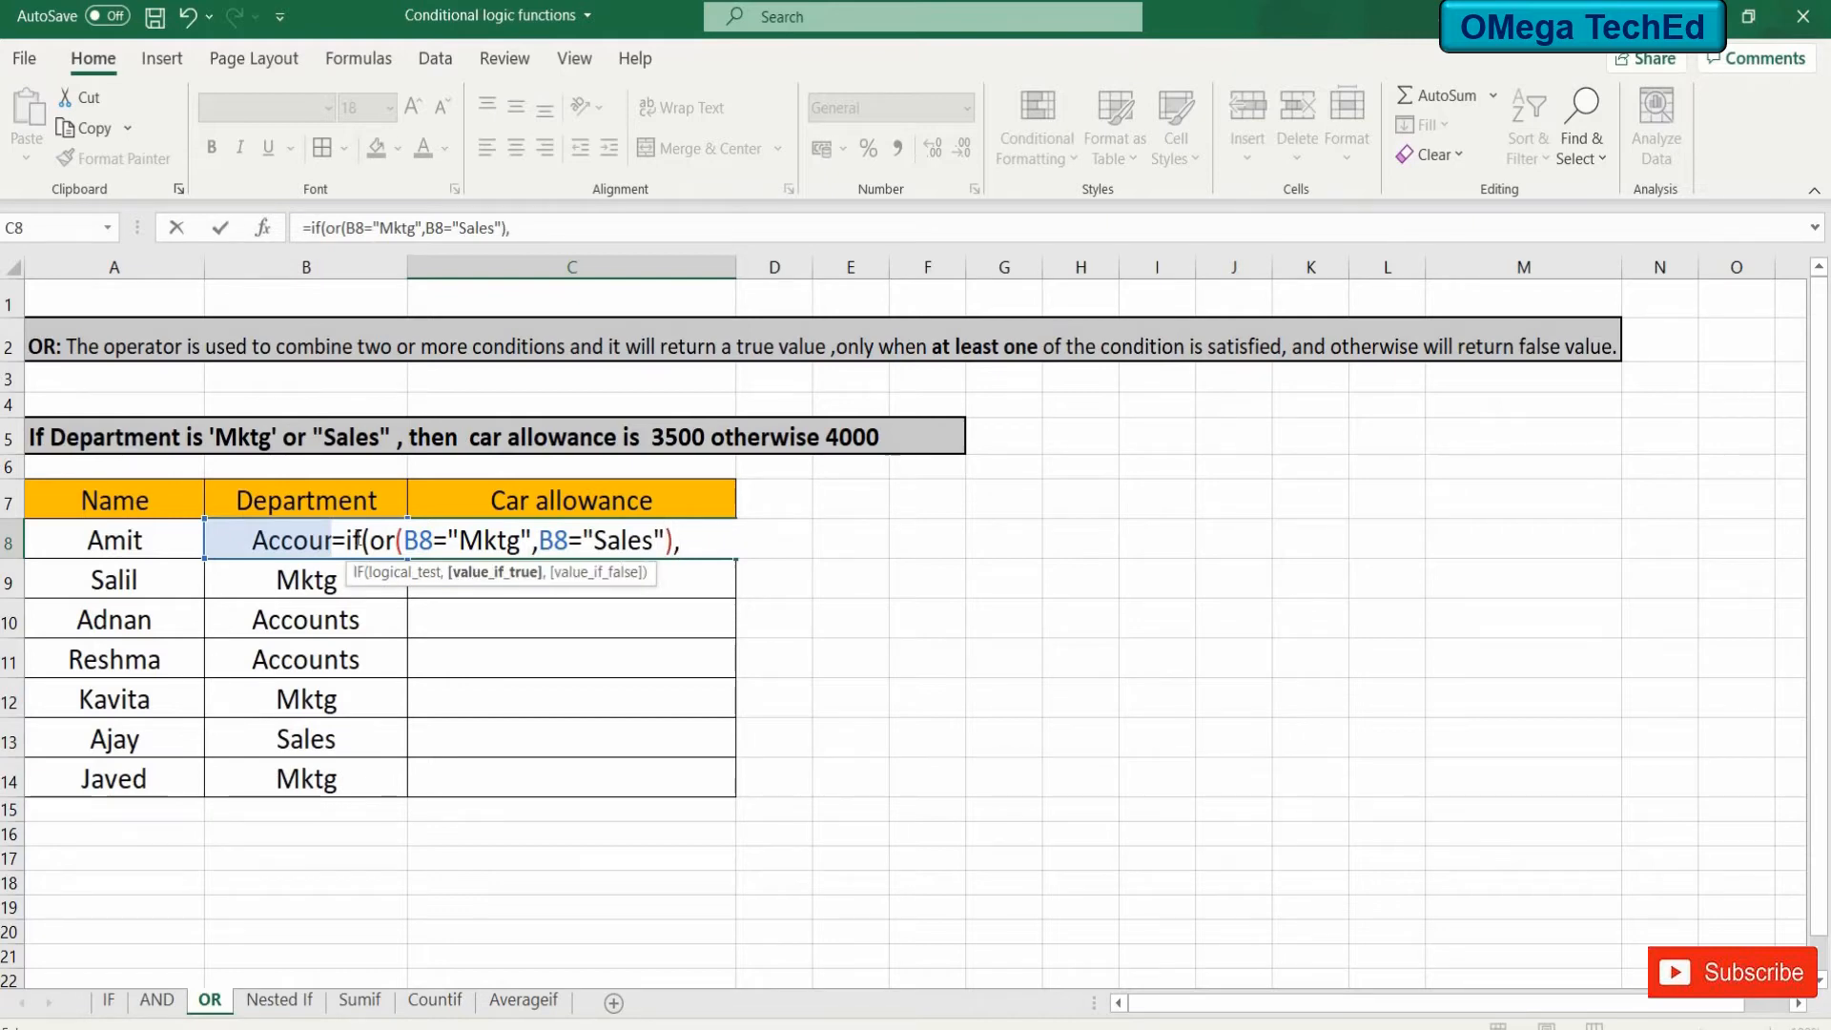
type("3500,4")
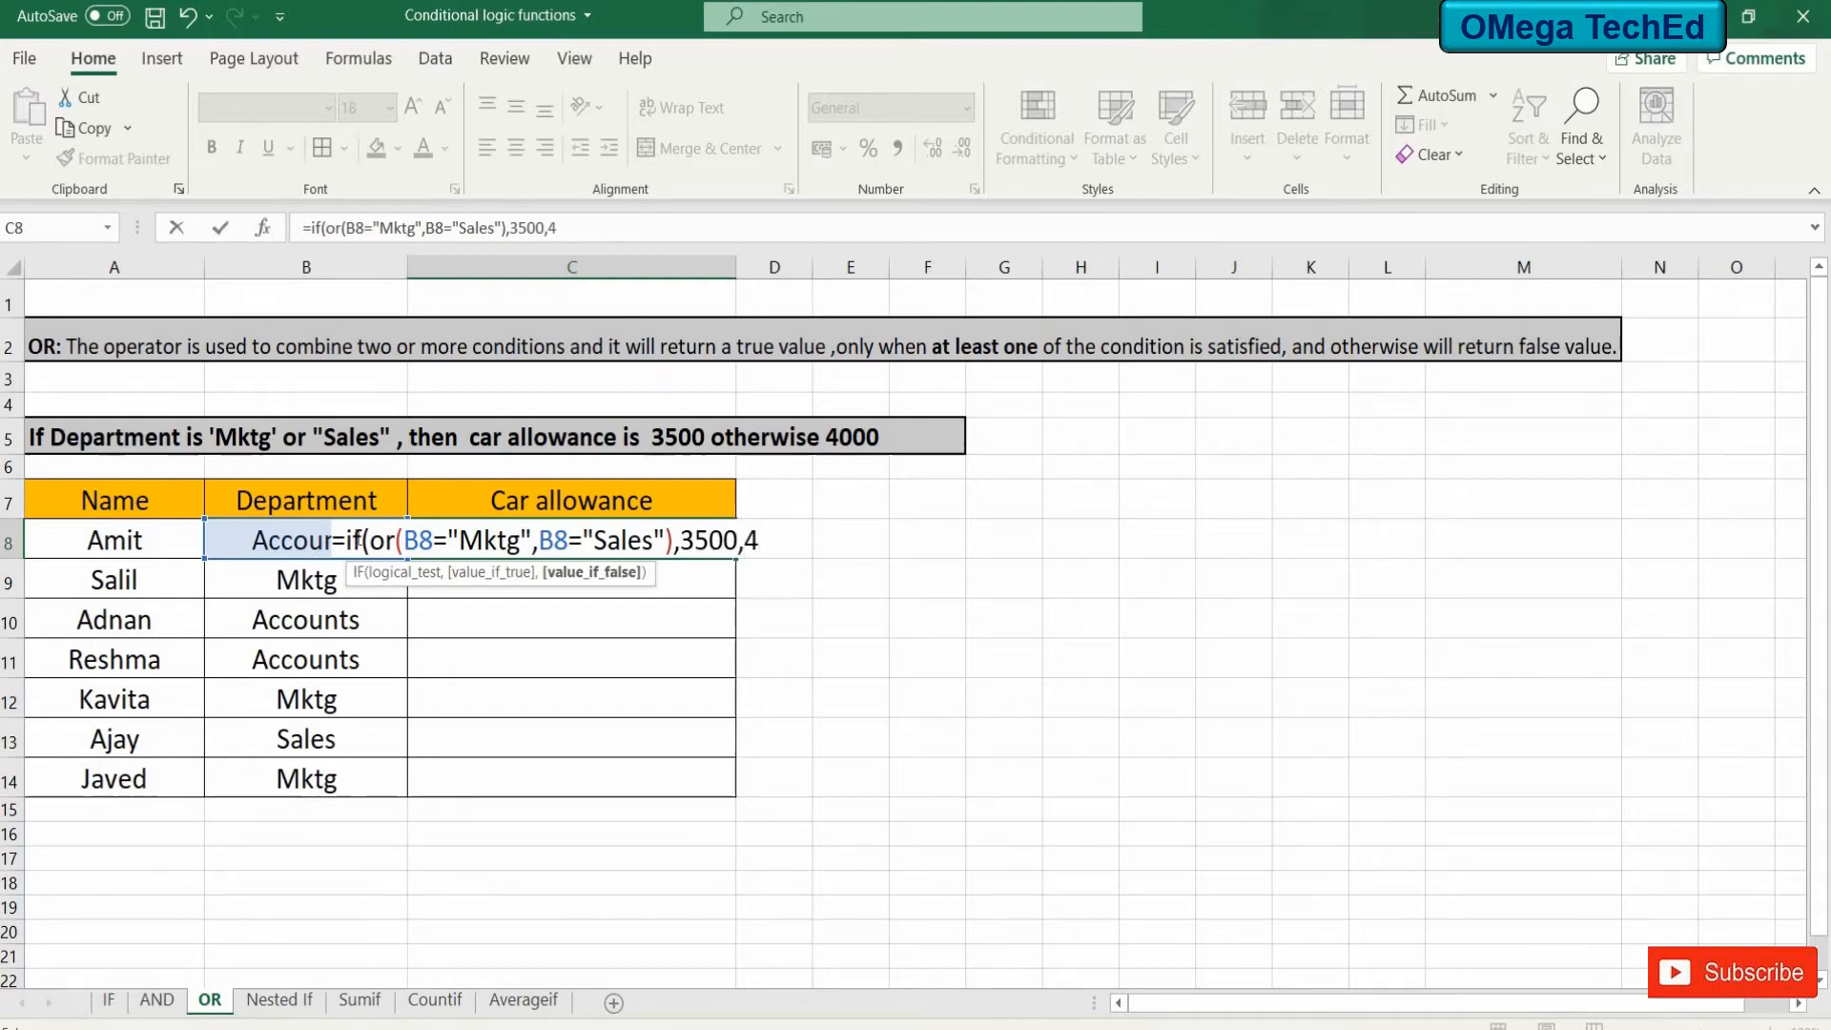
type("000)")
key("Return")
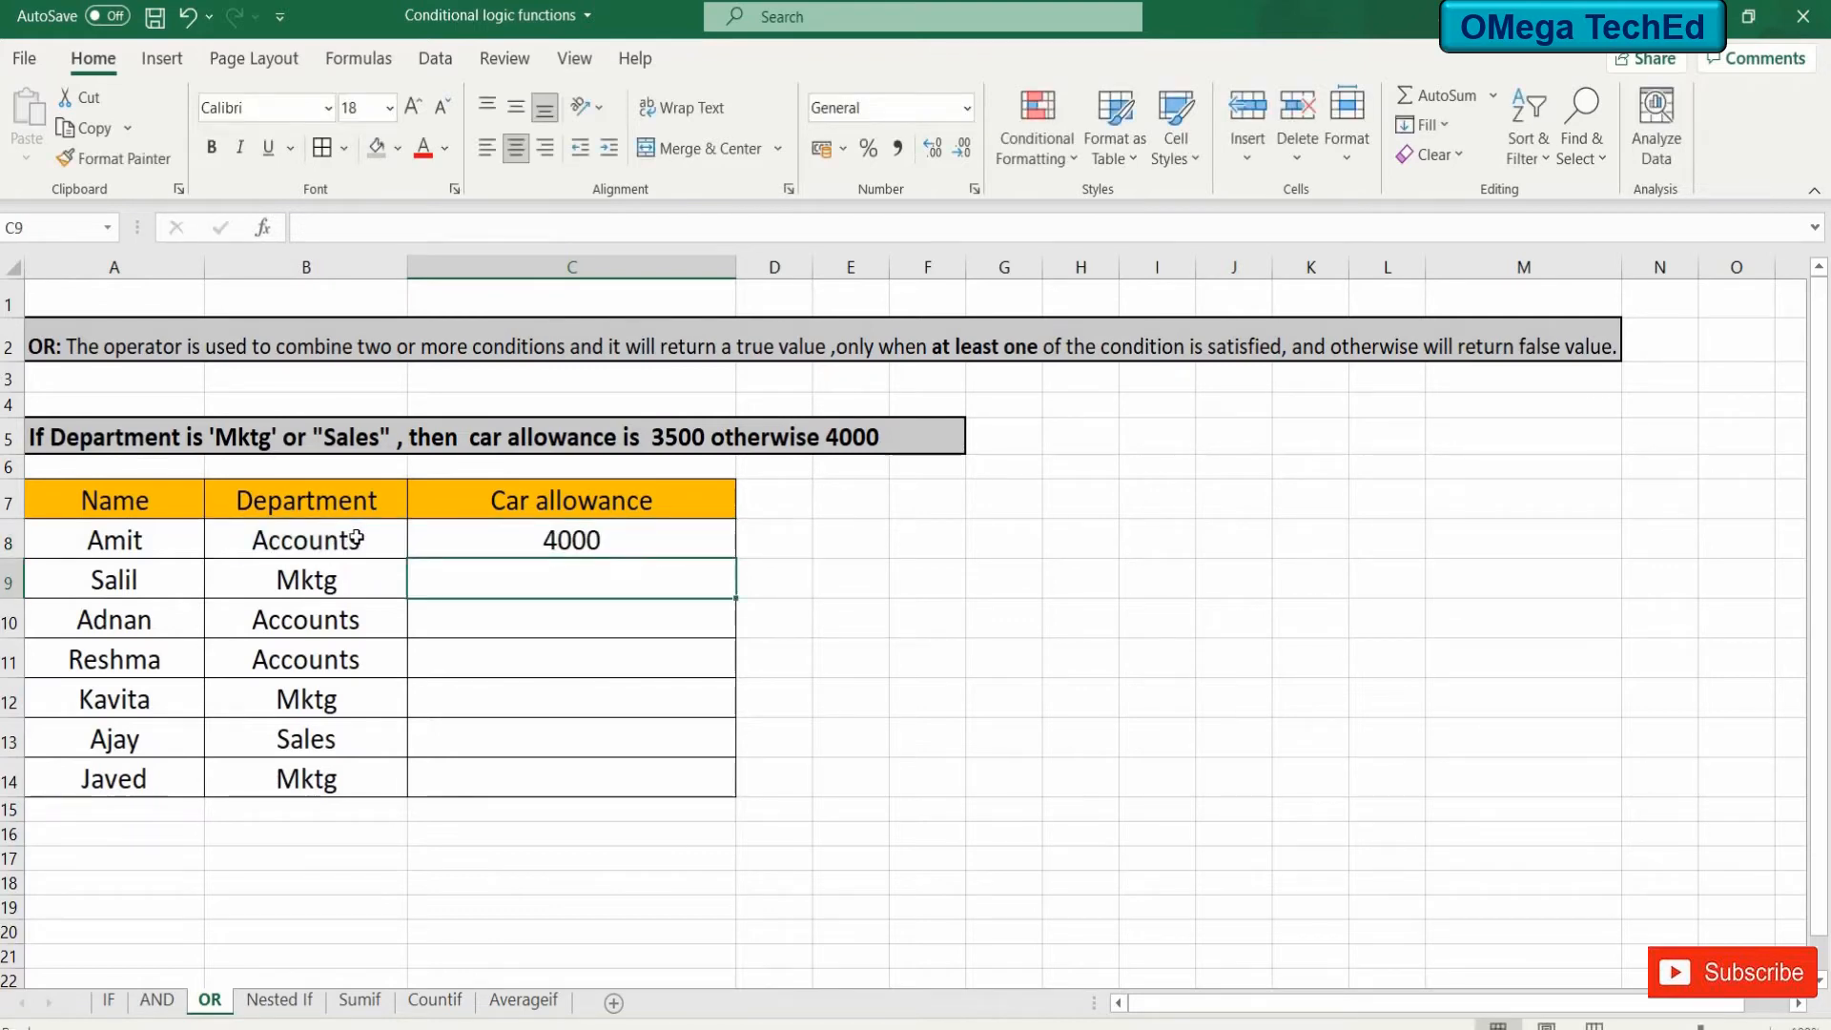
Fill the Car allowance formula from C8 down to C14.
left_click(640, 532)
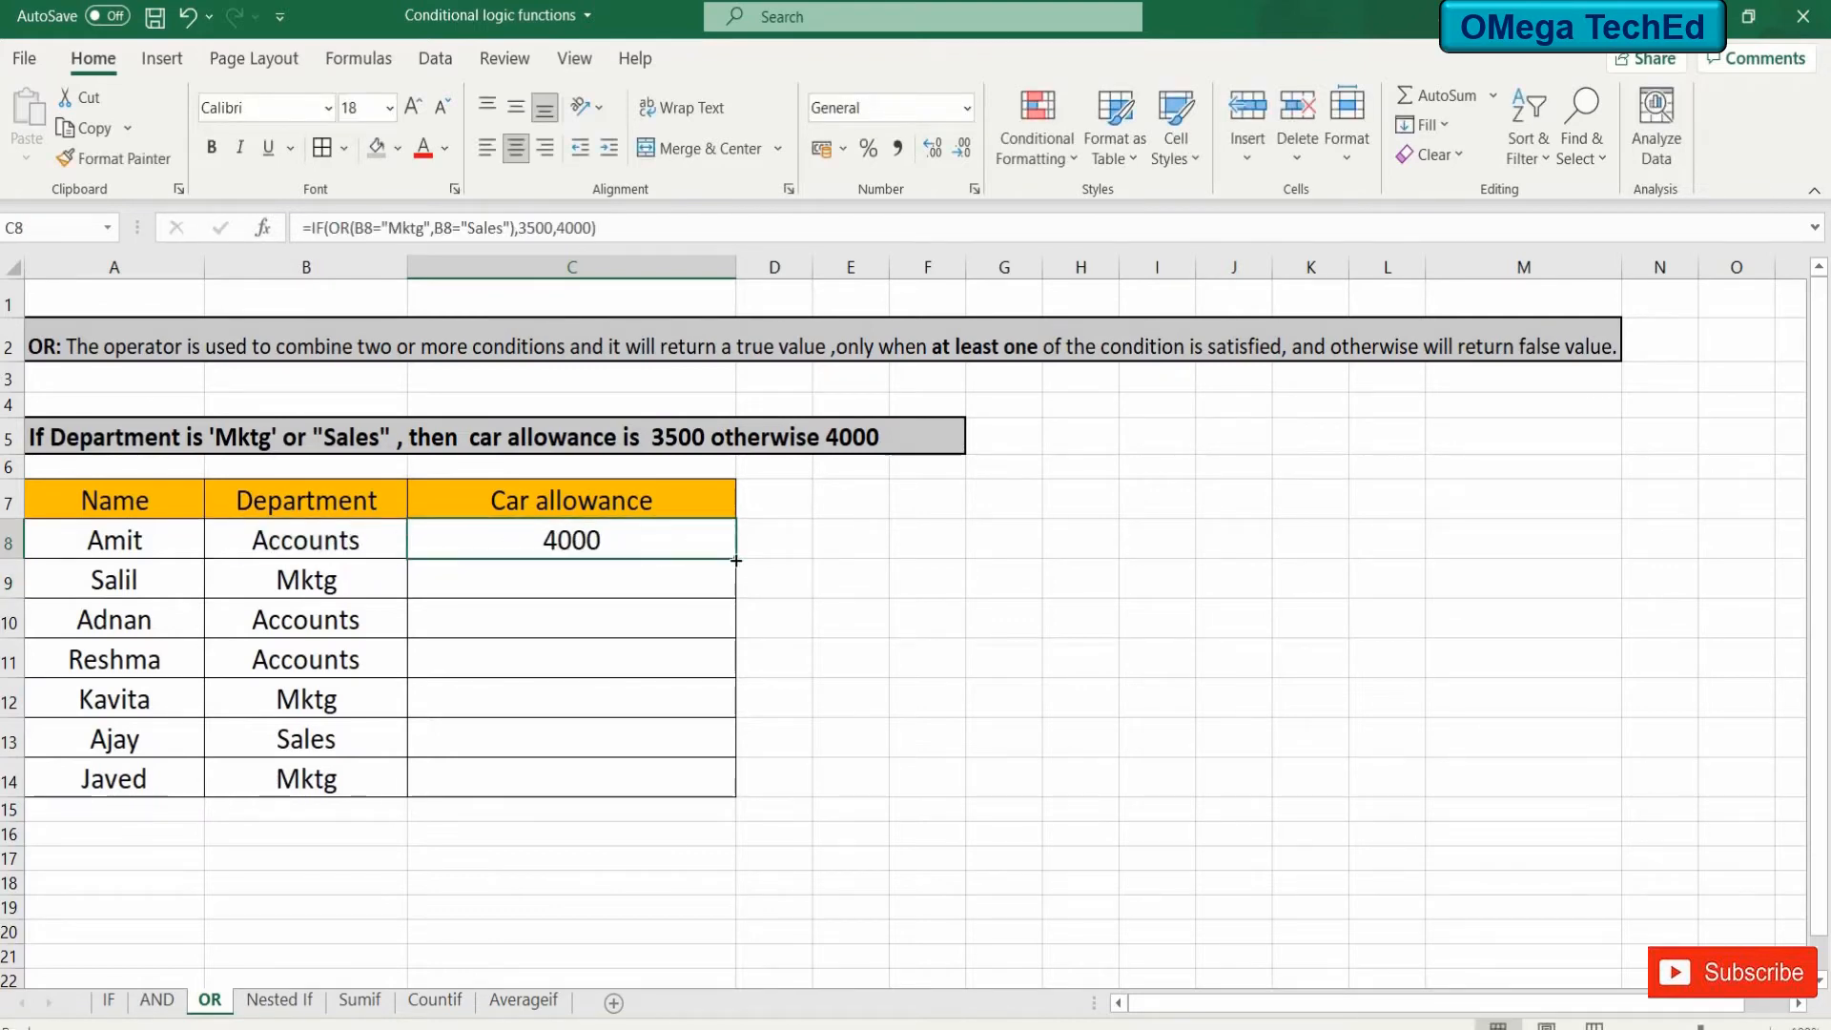
left_click_drag(735, 558, 730, 797)
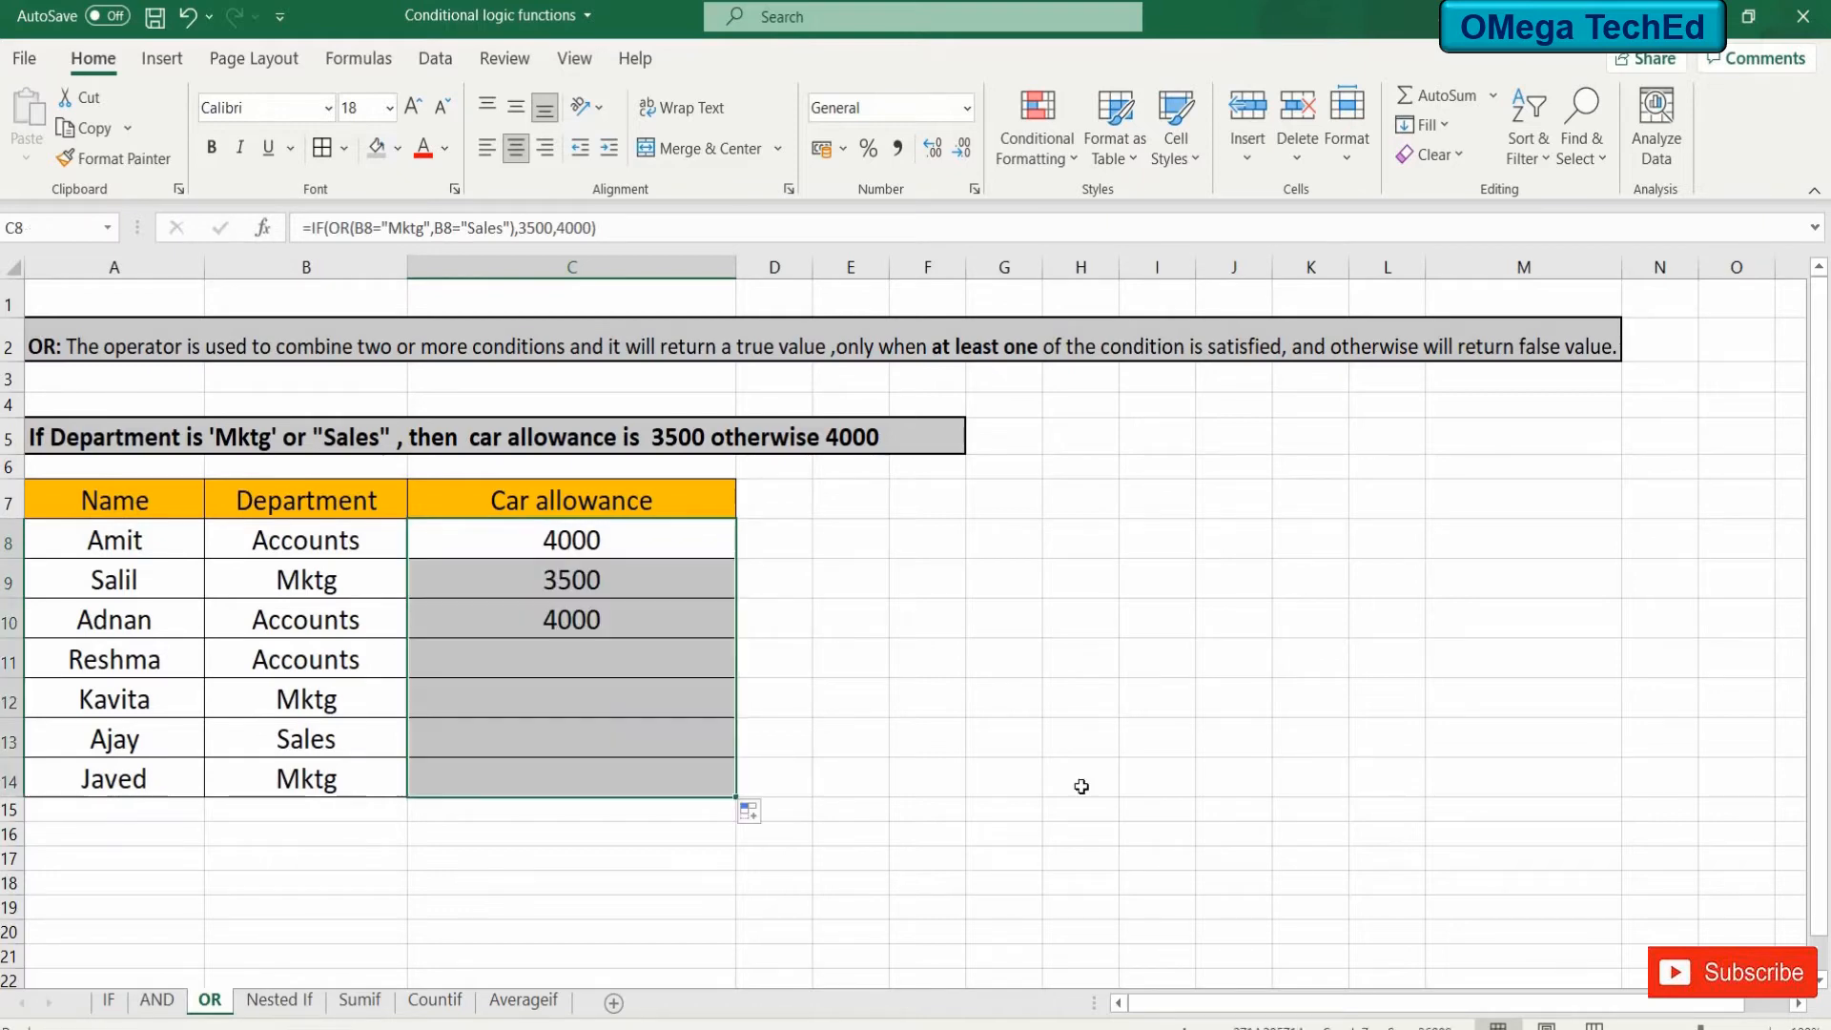
left_click(1216, 784)
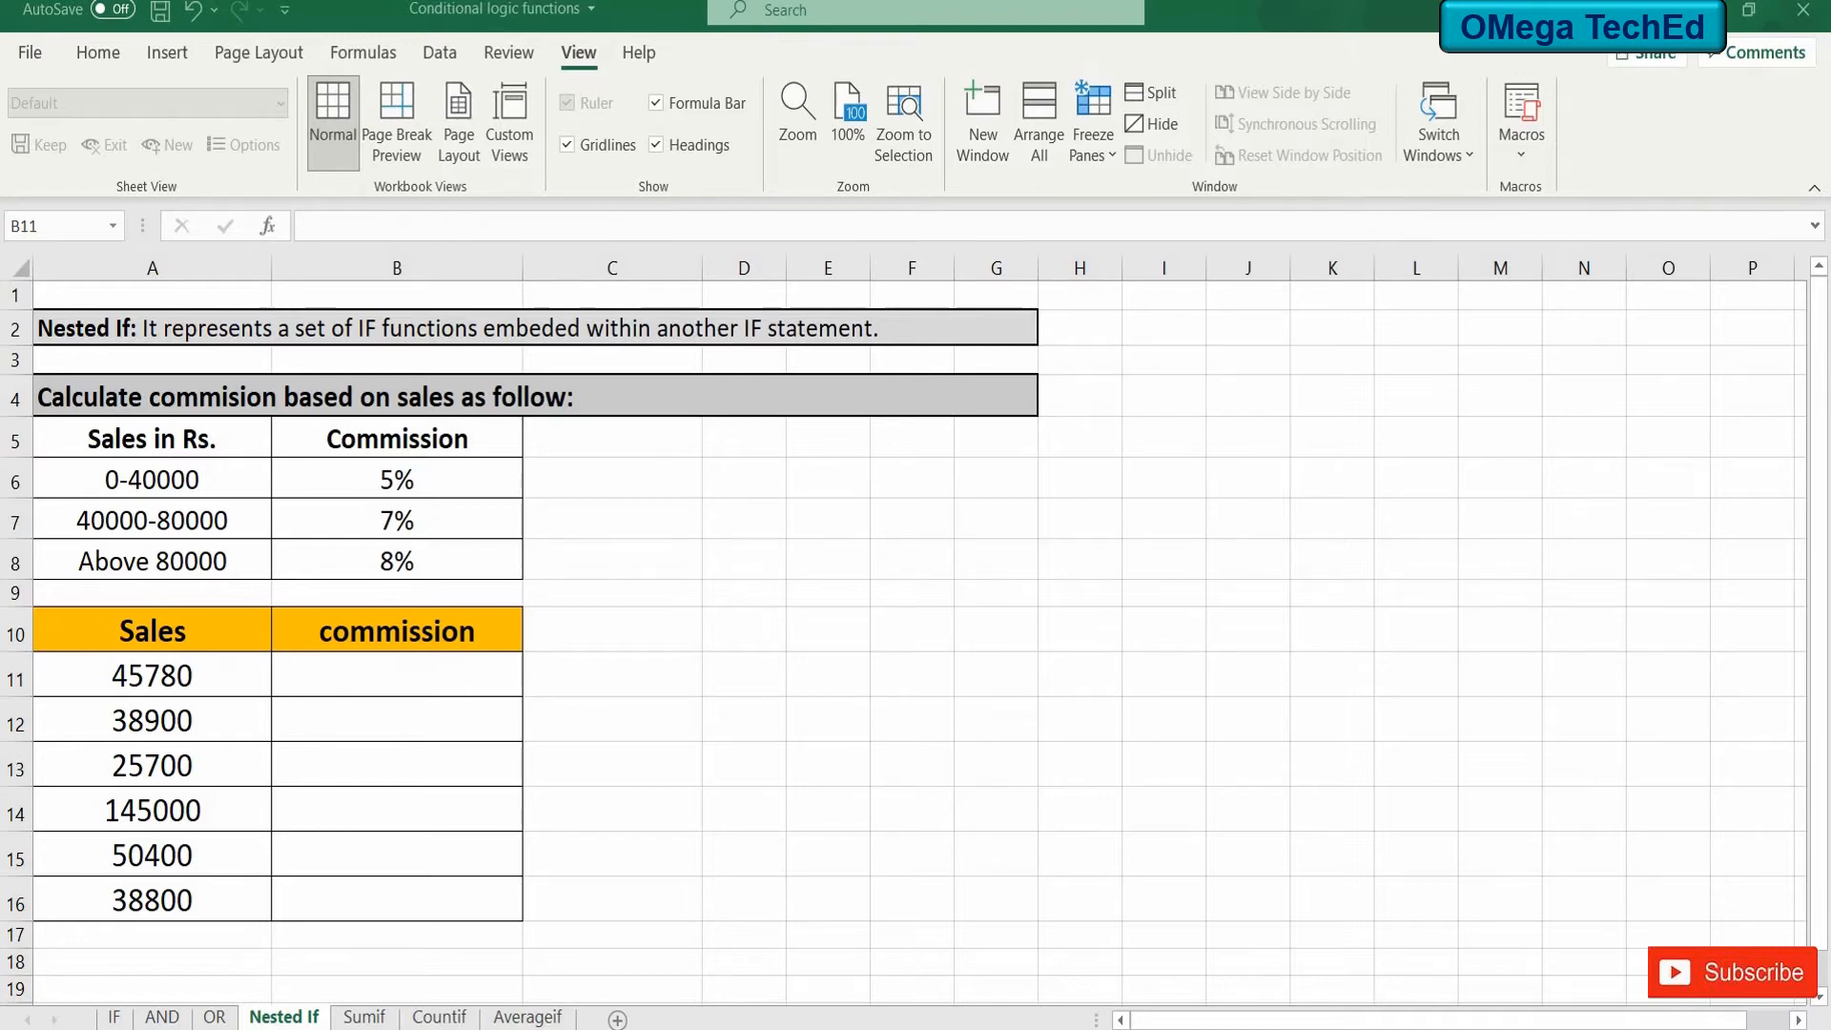
Begin an IF formula in the first commission cell, B11, with the logical test A11<40000 and 0.05*A11 as the true value.
left_click(376, 666)
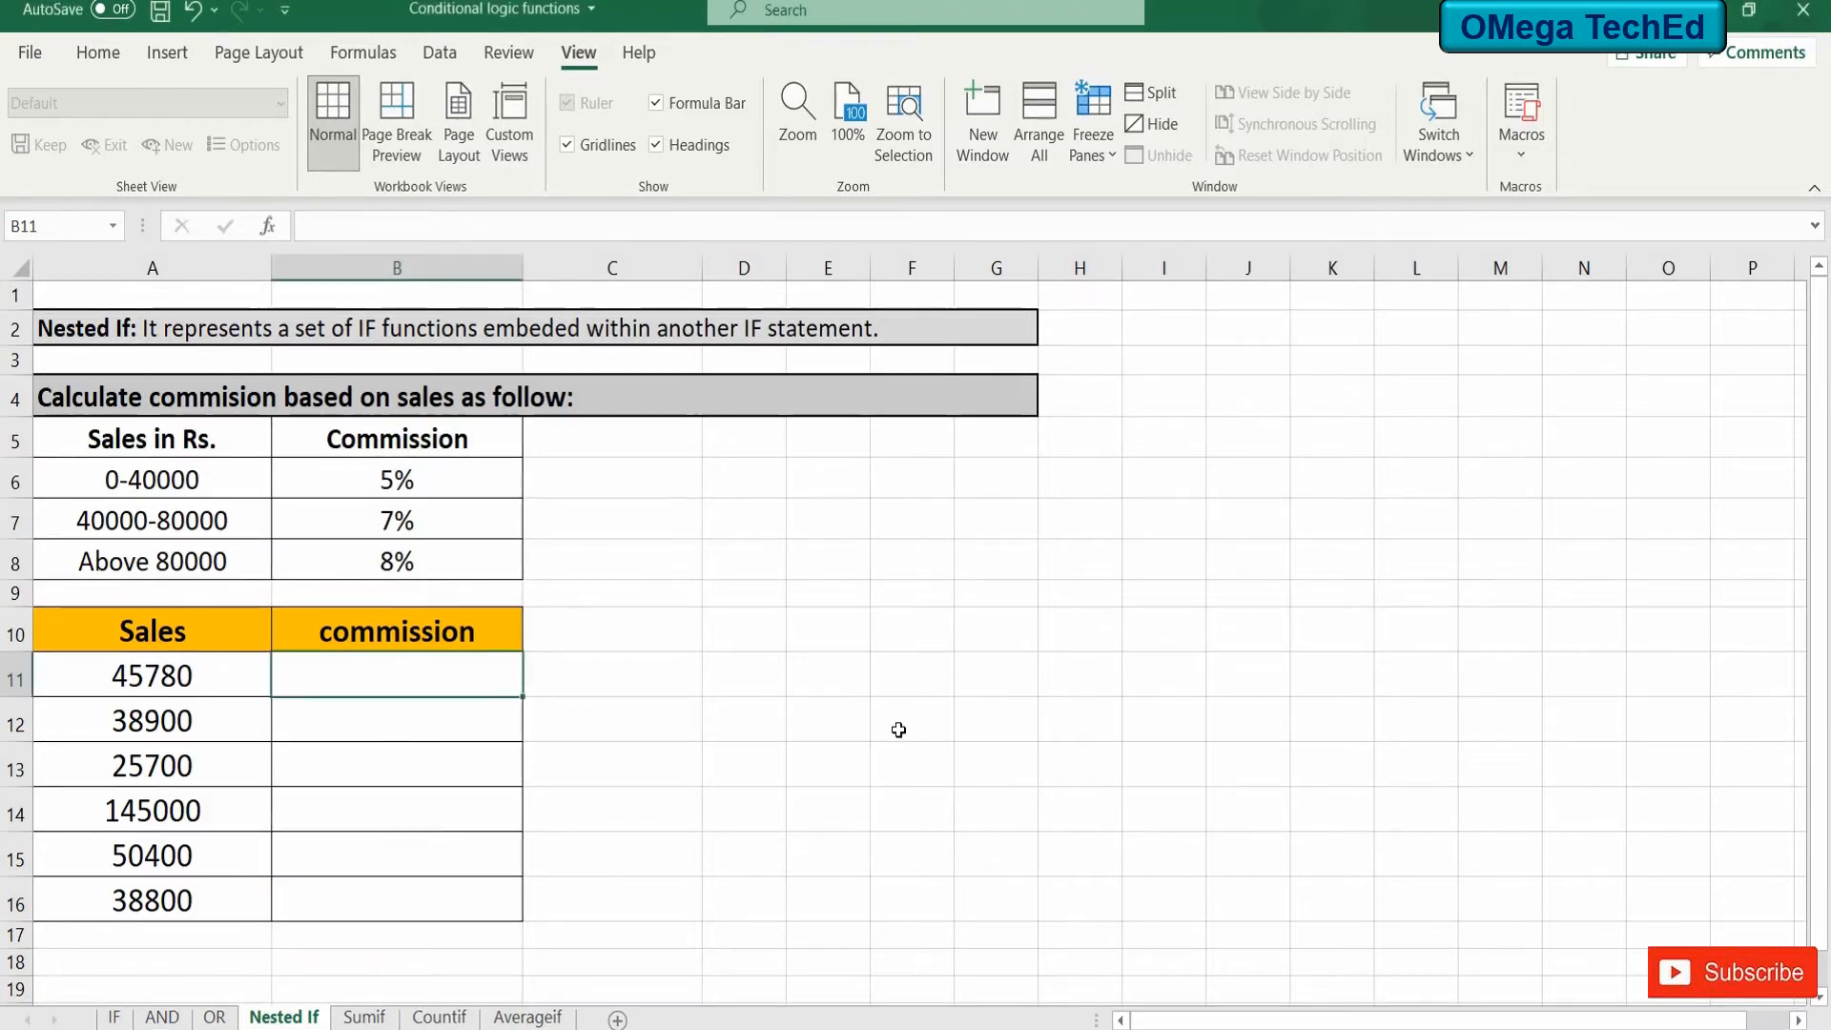
type("=if")
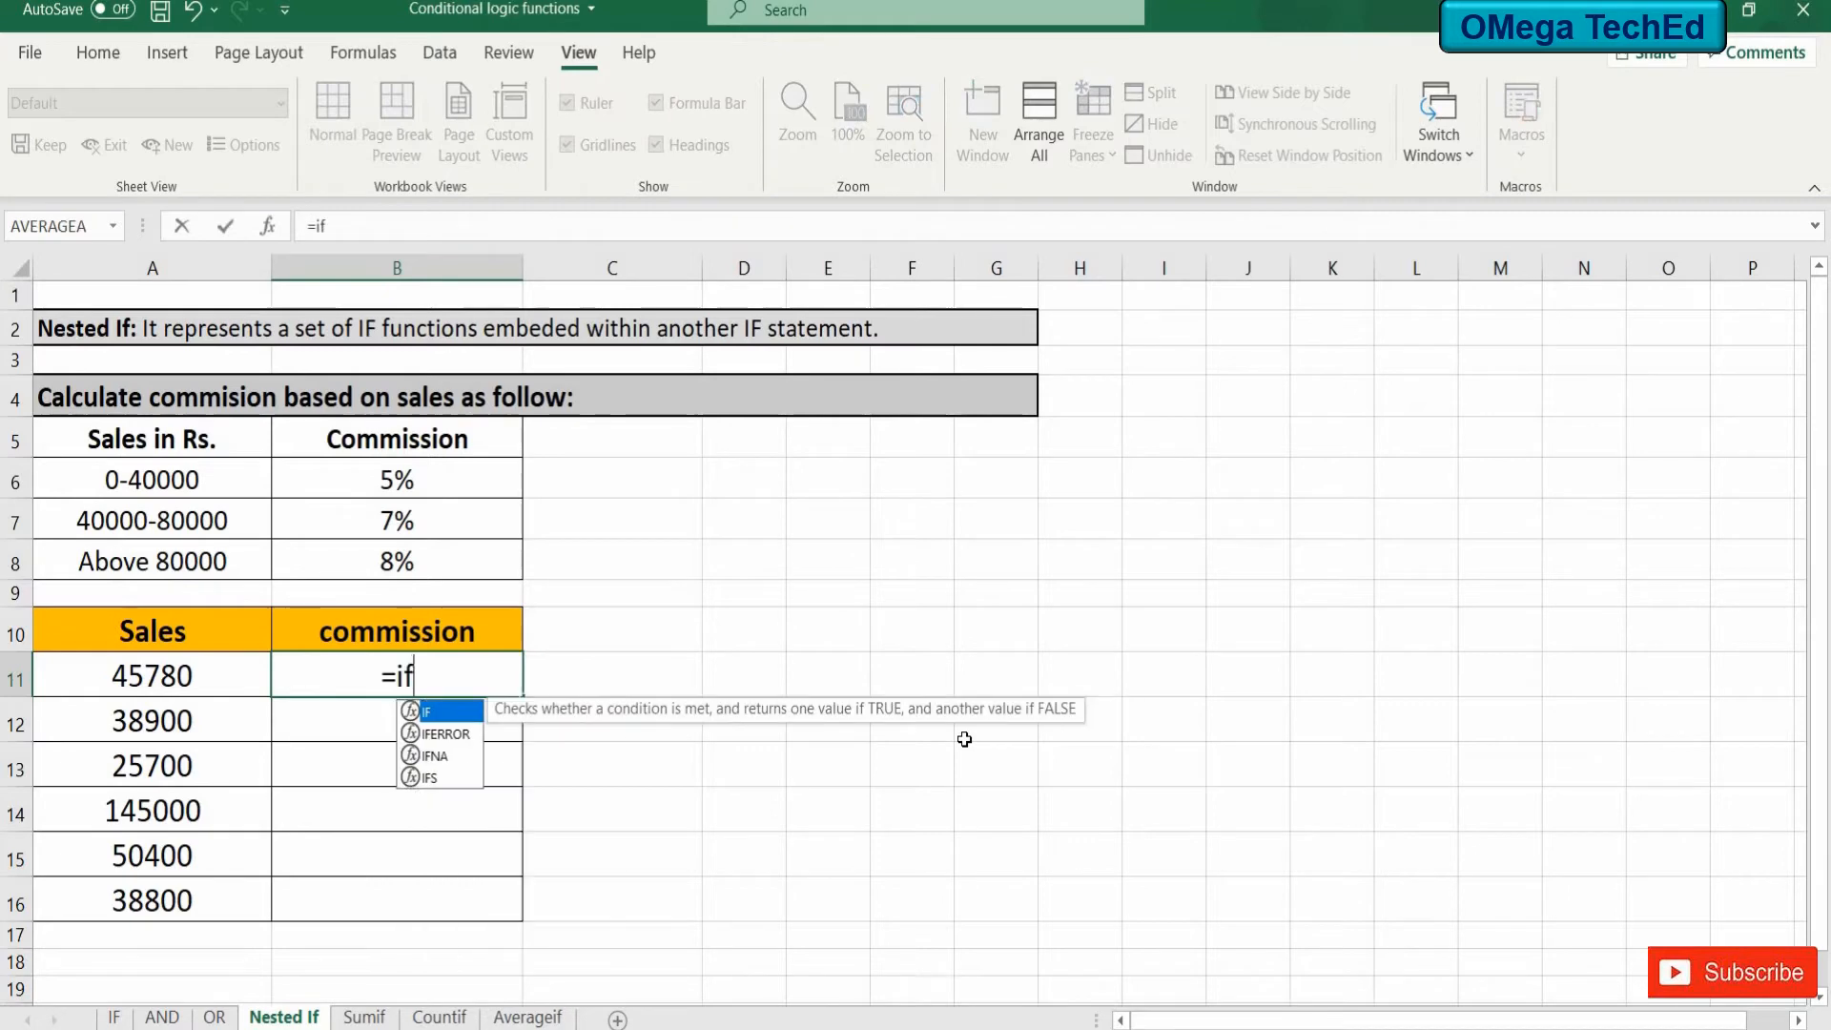
type("(")
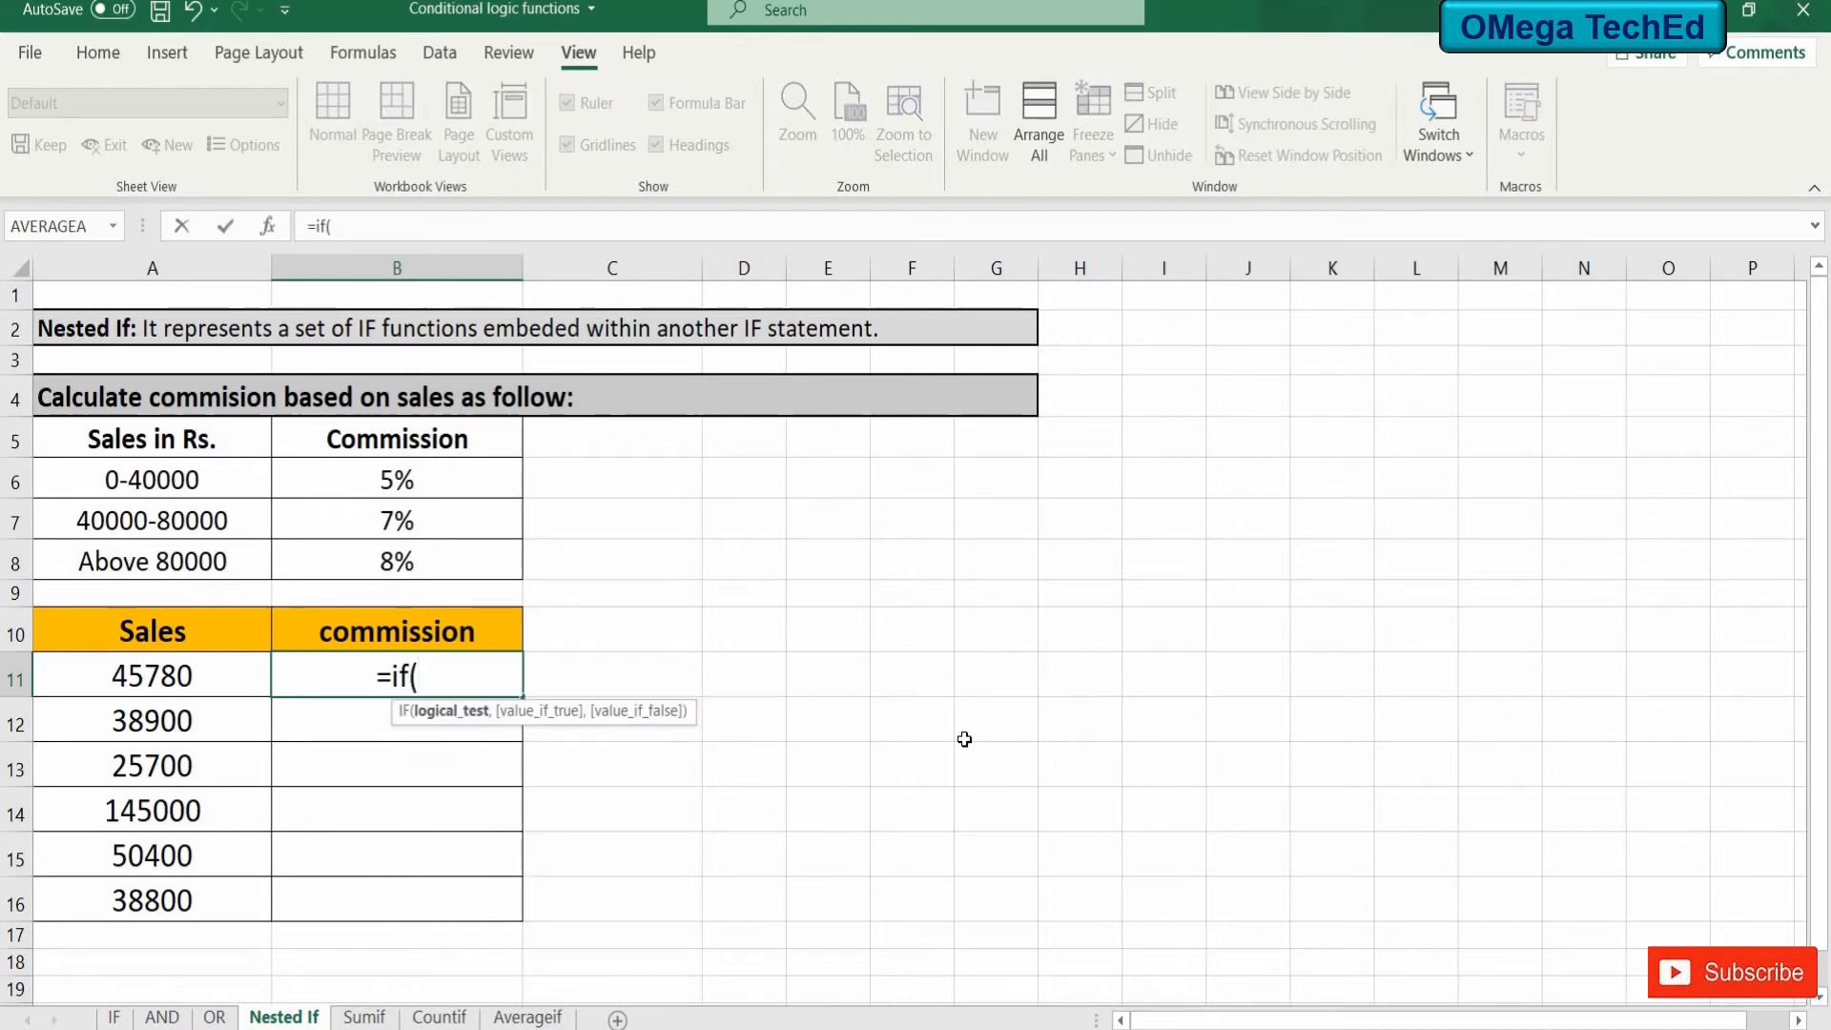
key("Left")
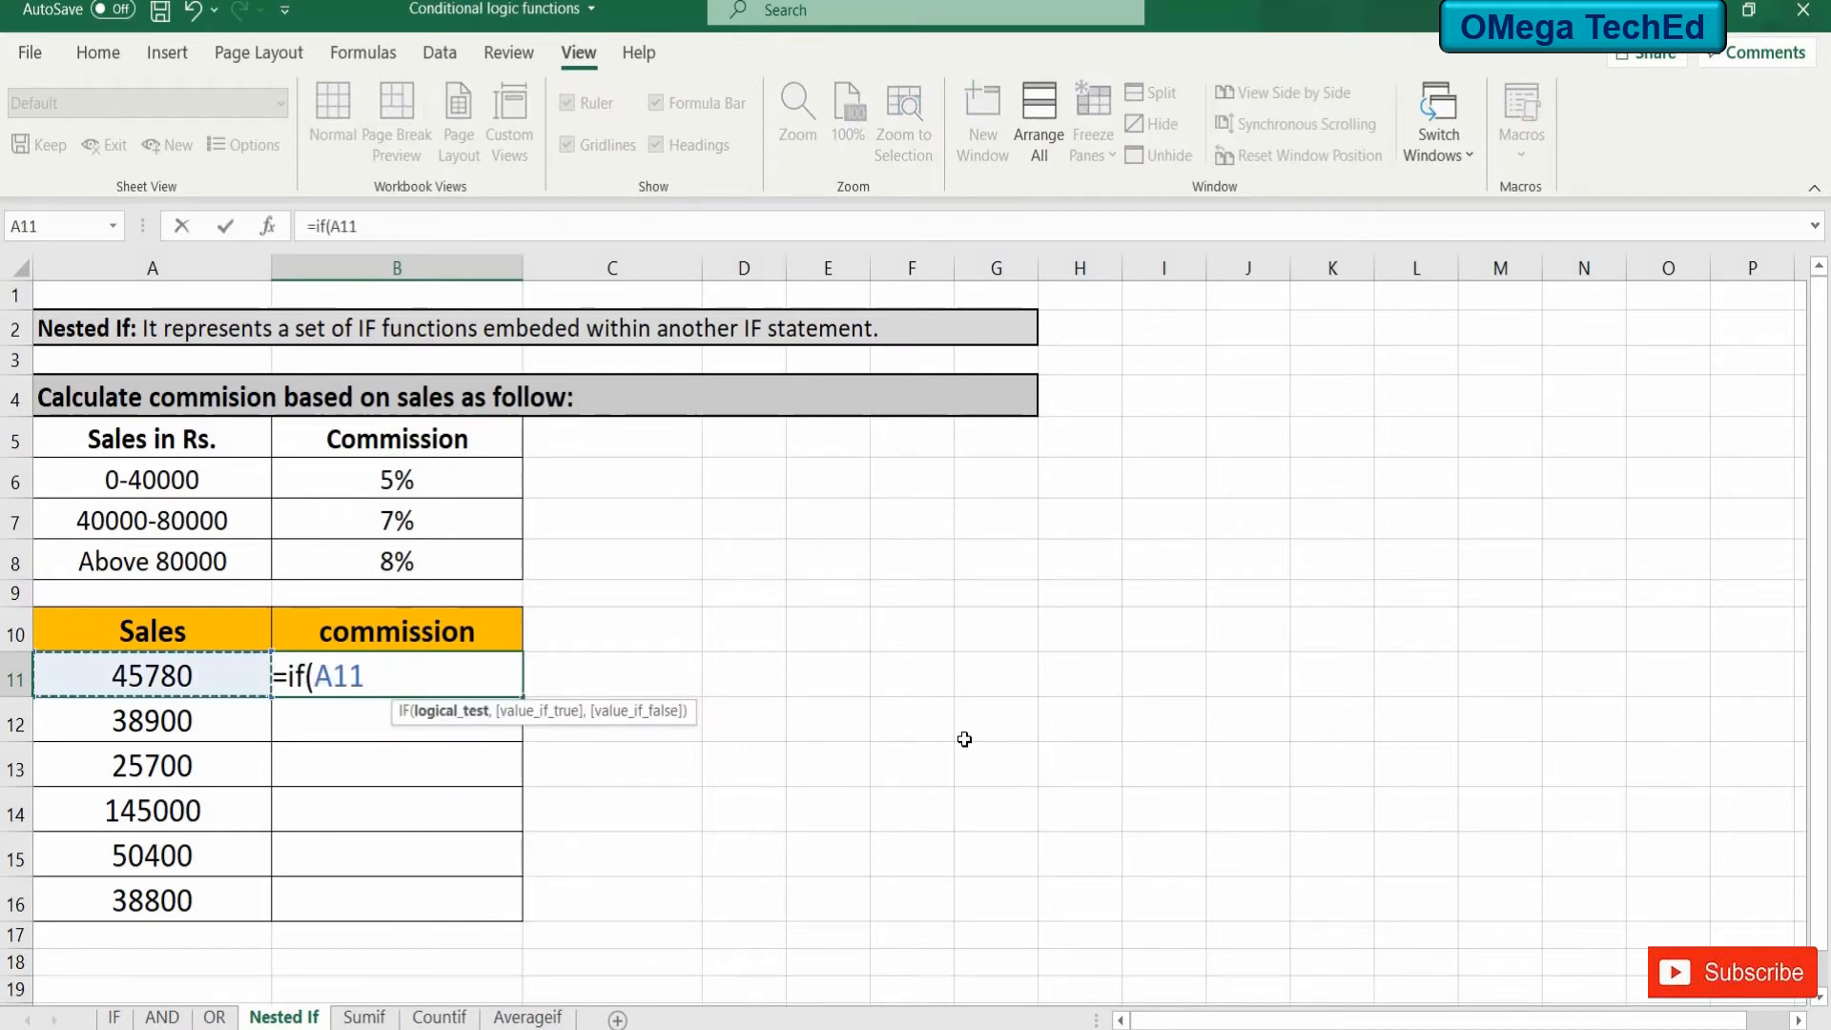
type("<4")
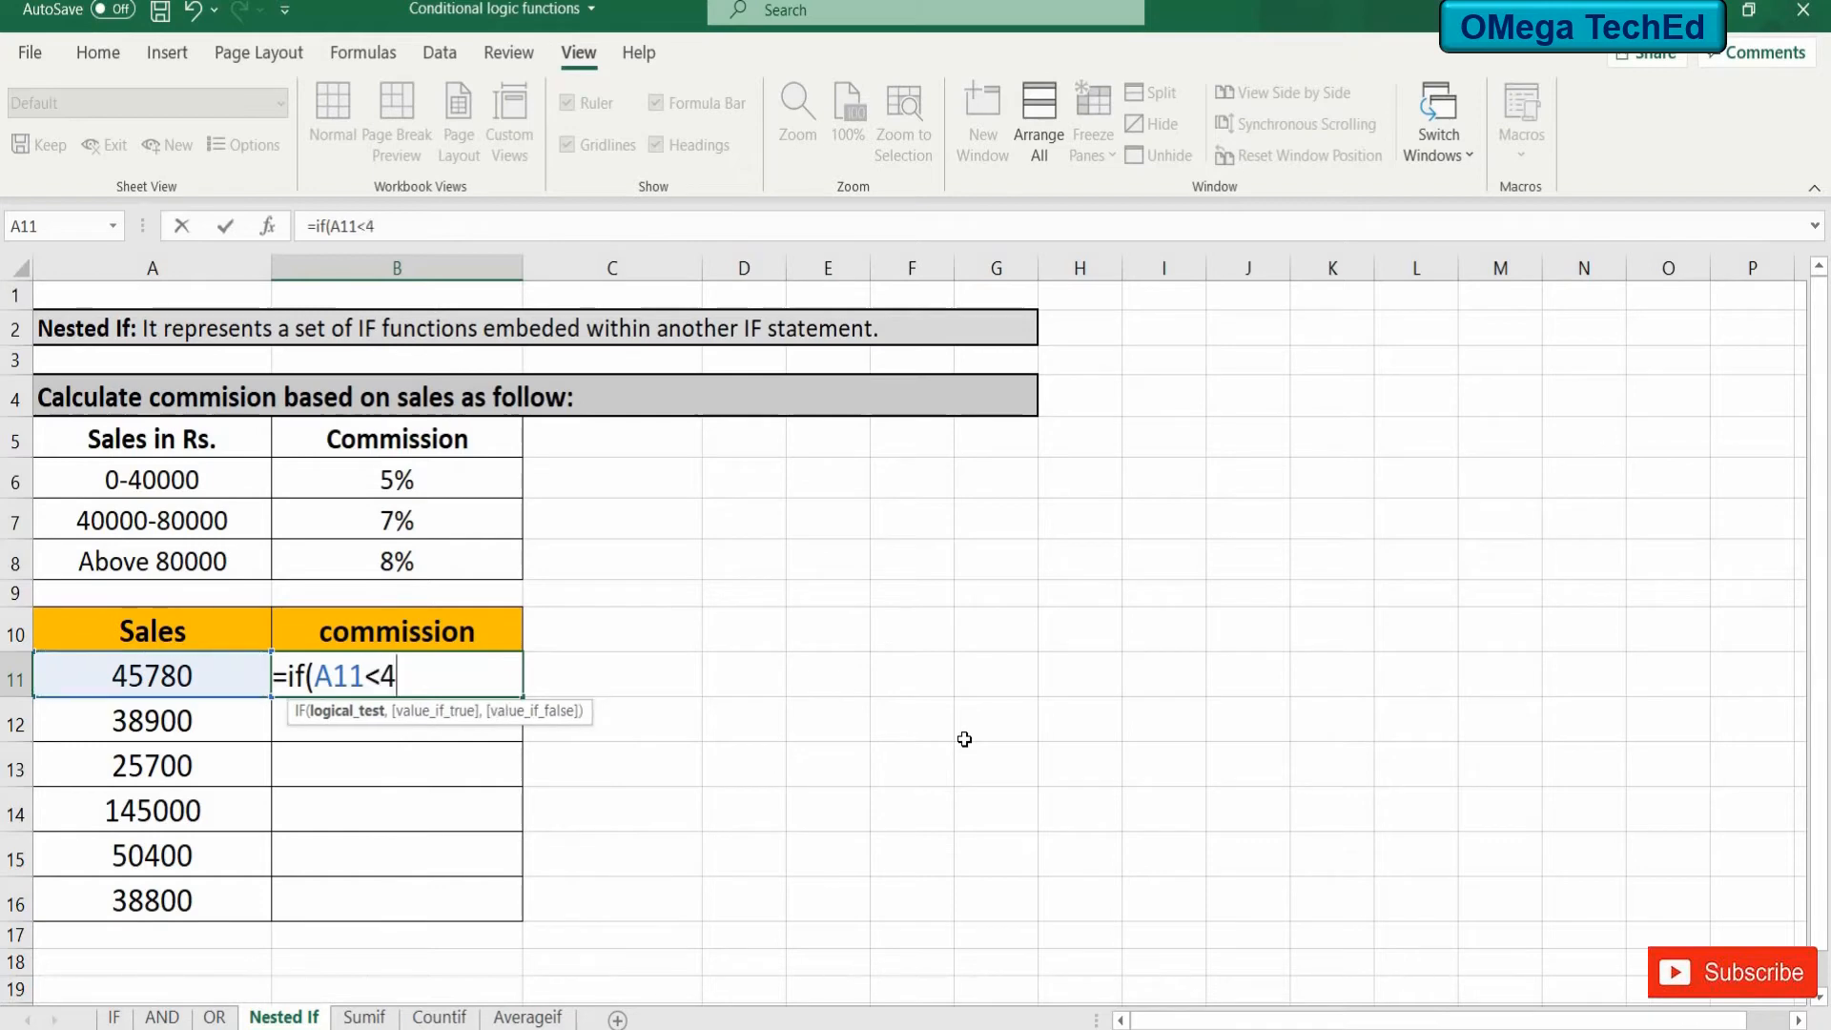
type("0000")
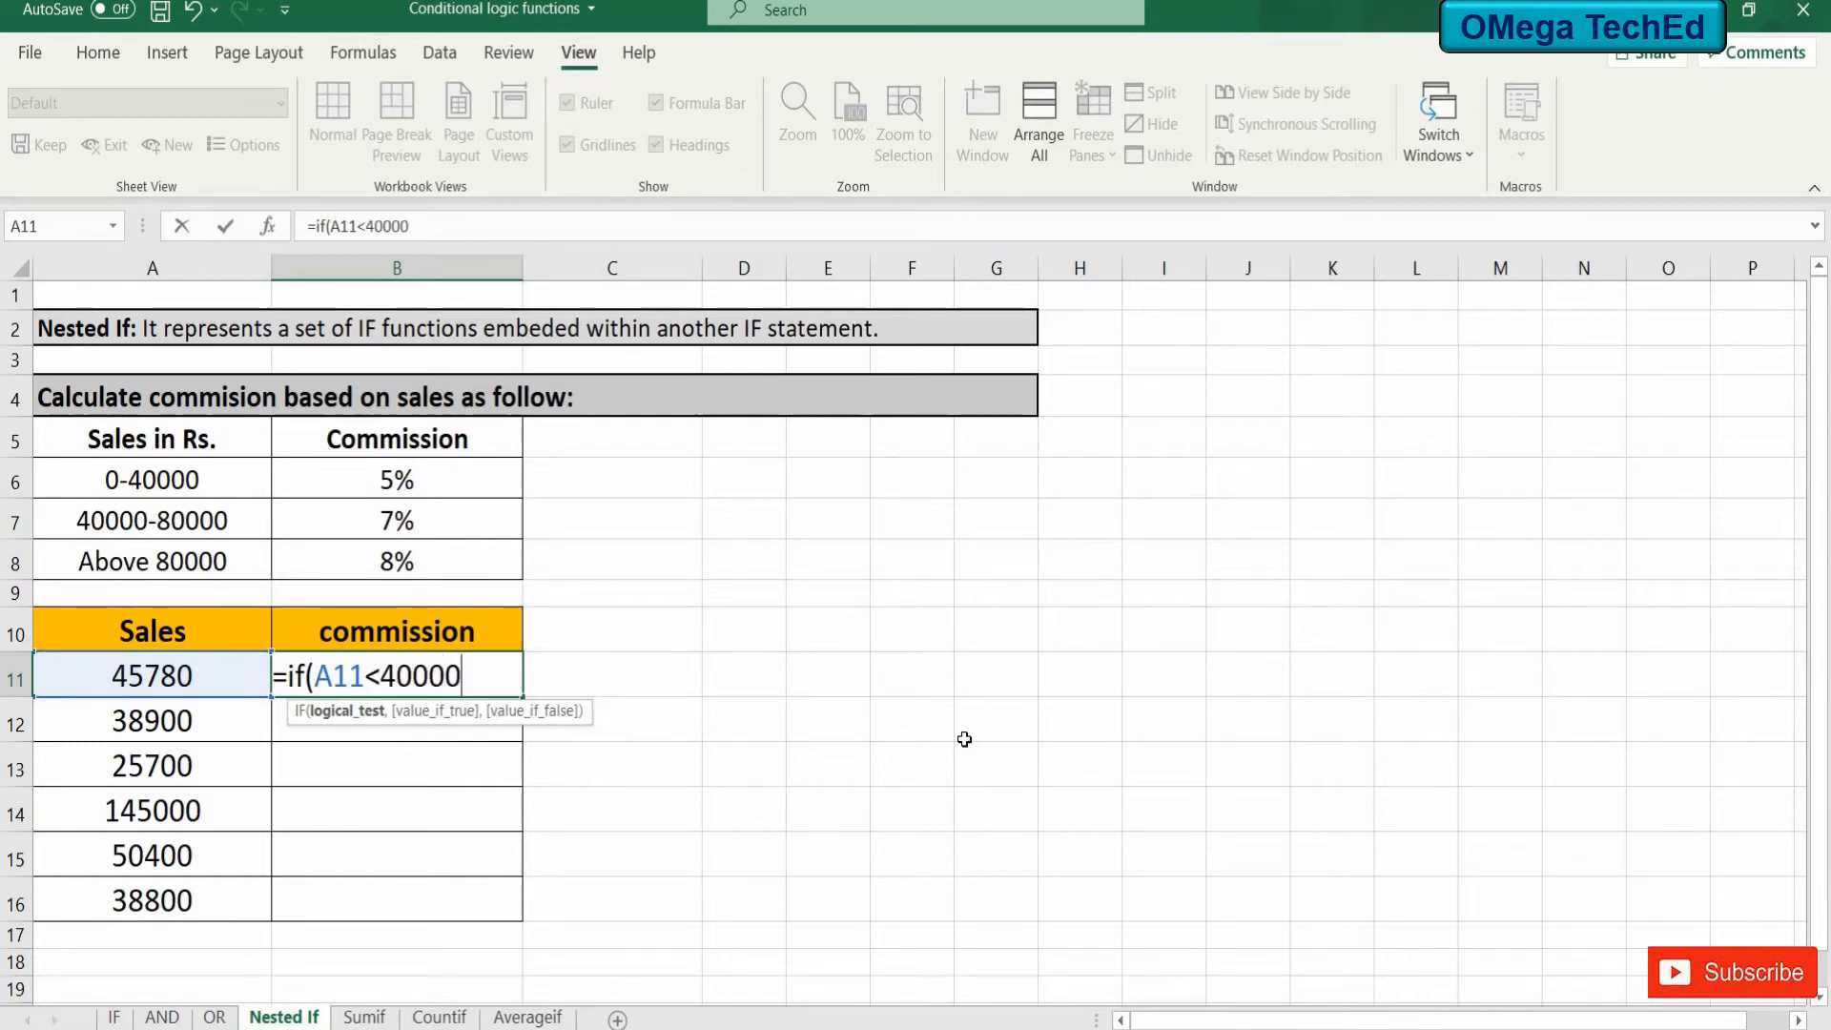
type(",0.0")
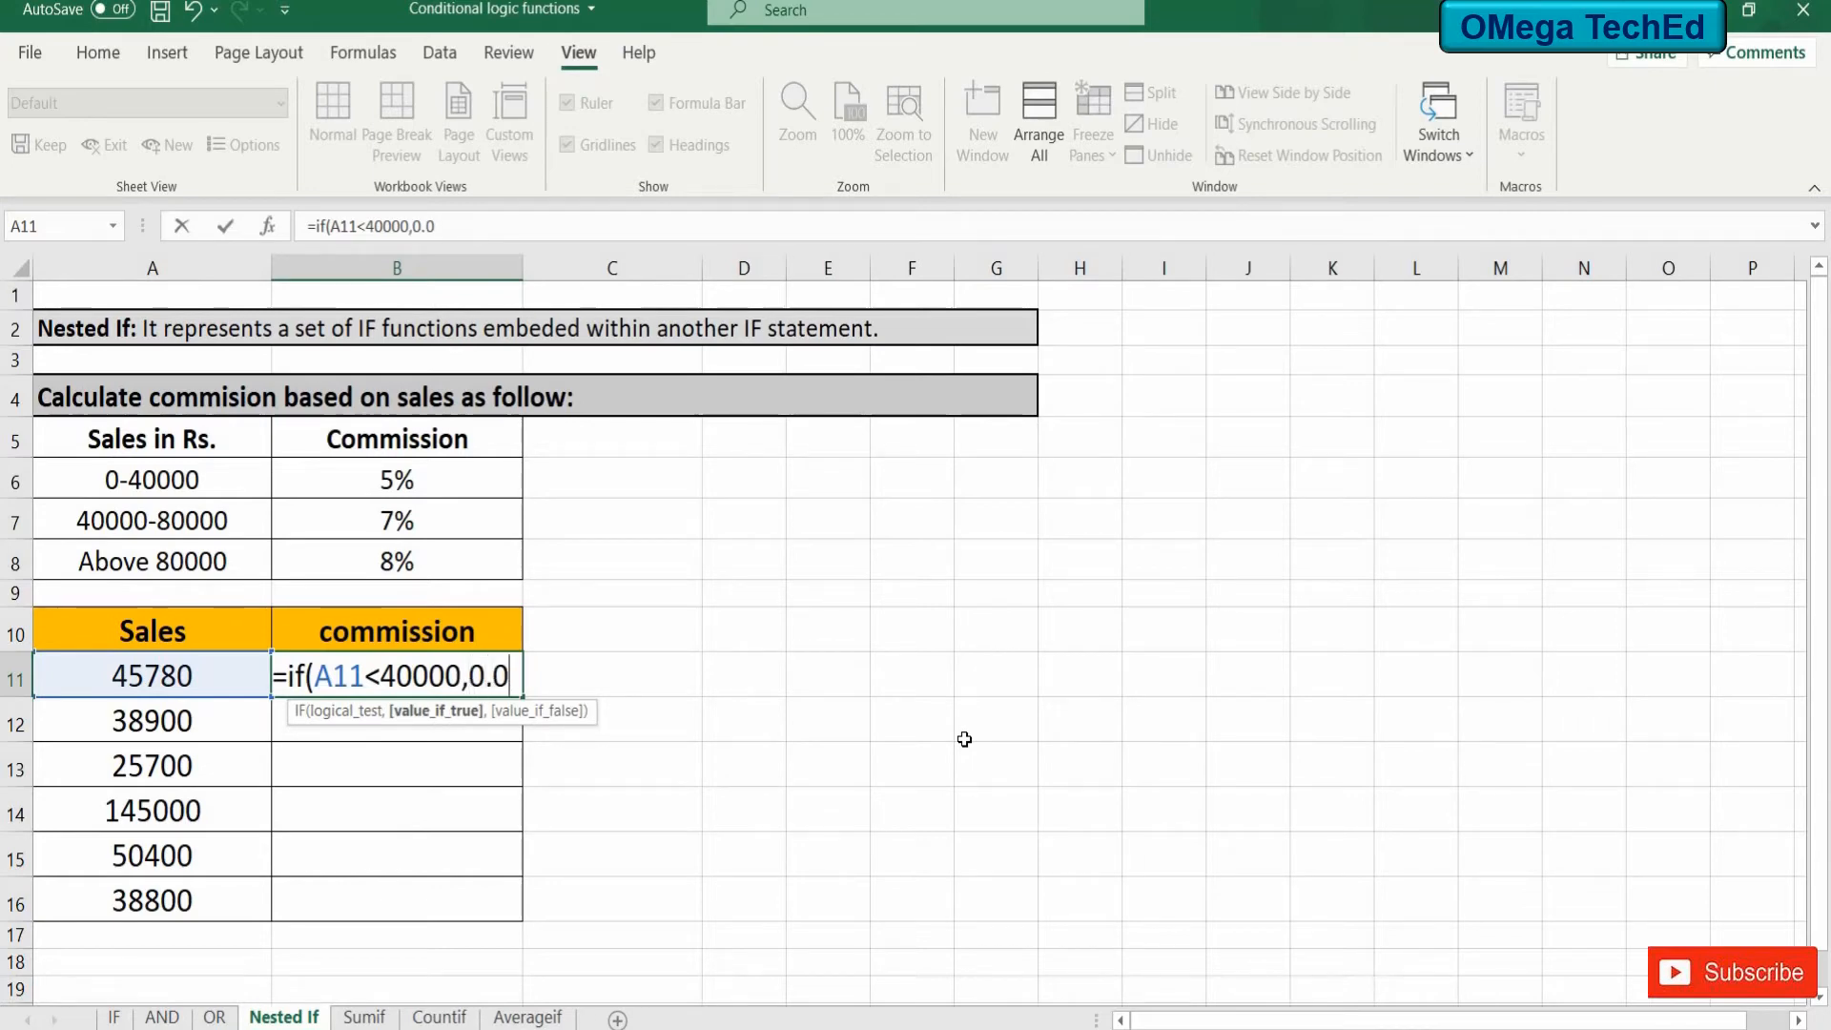
type("5*")
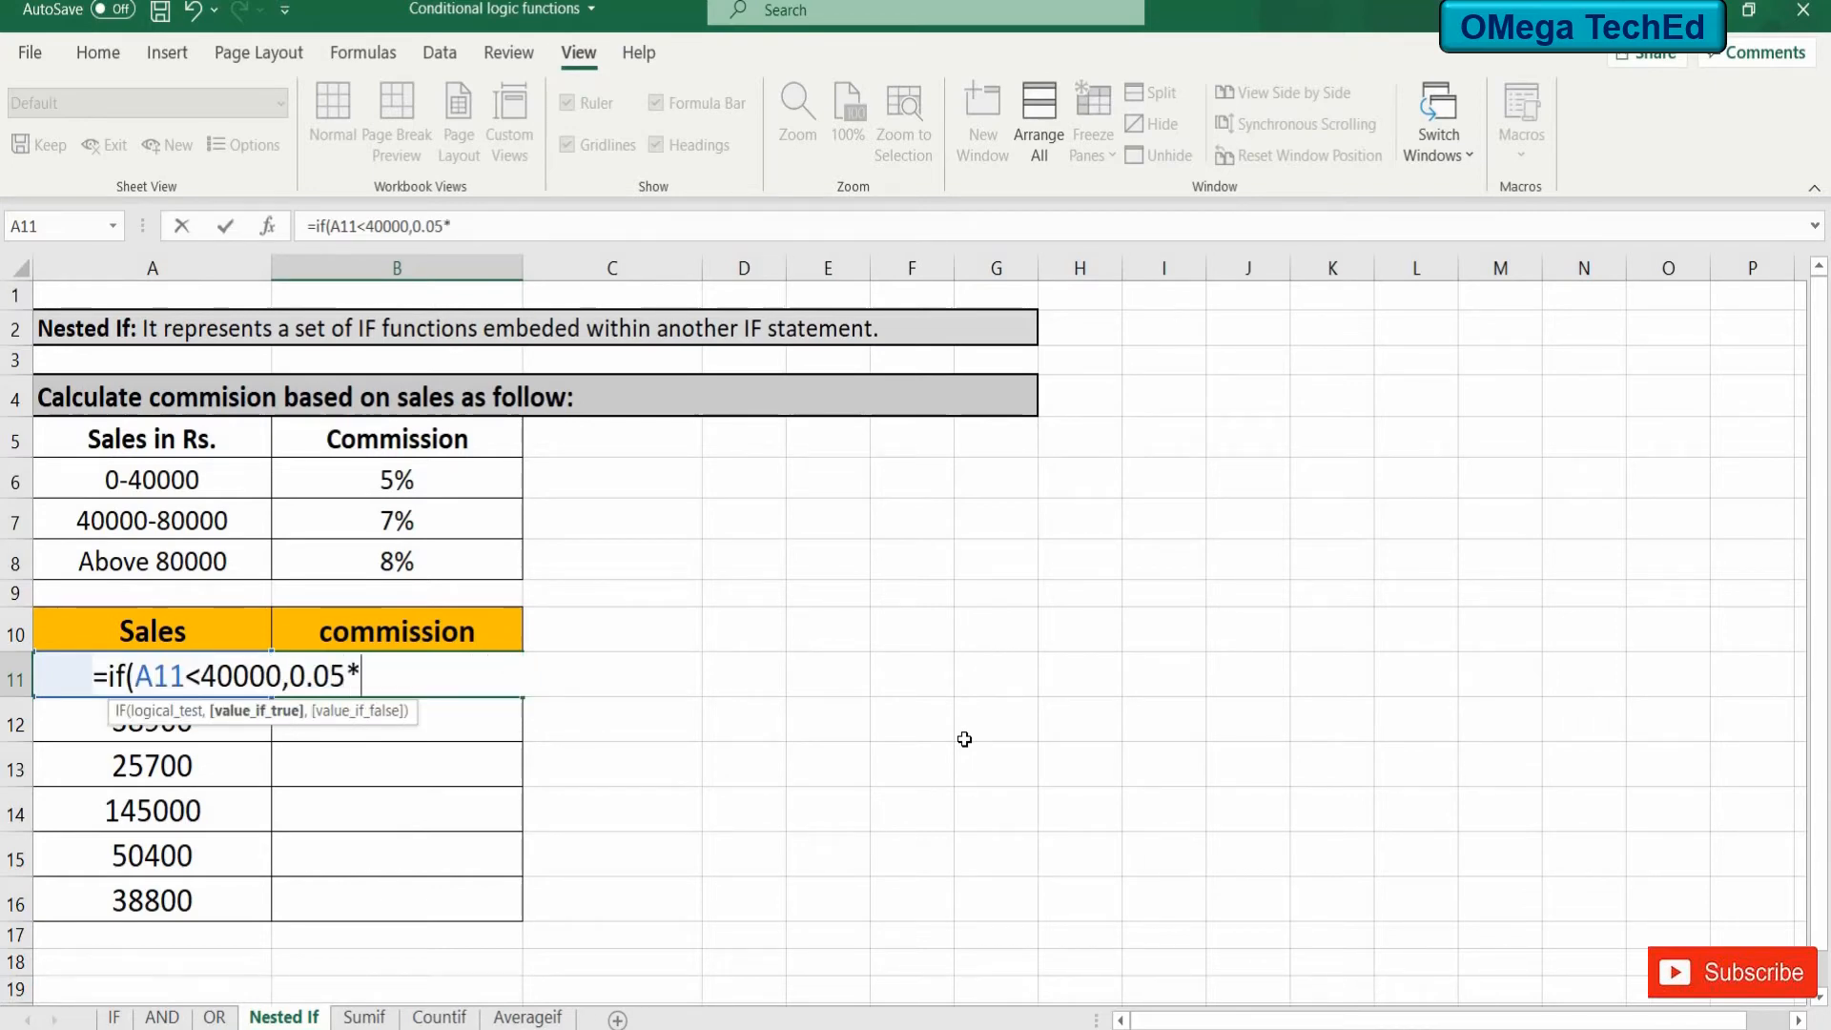
key("Left")
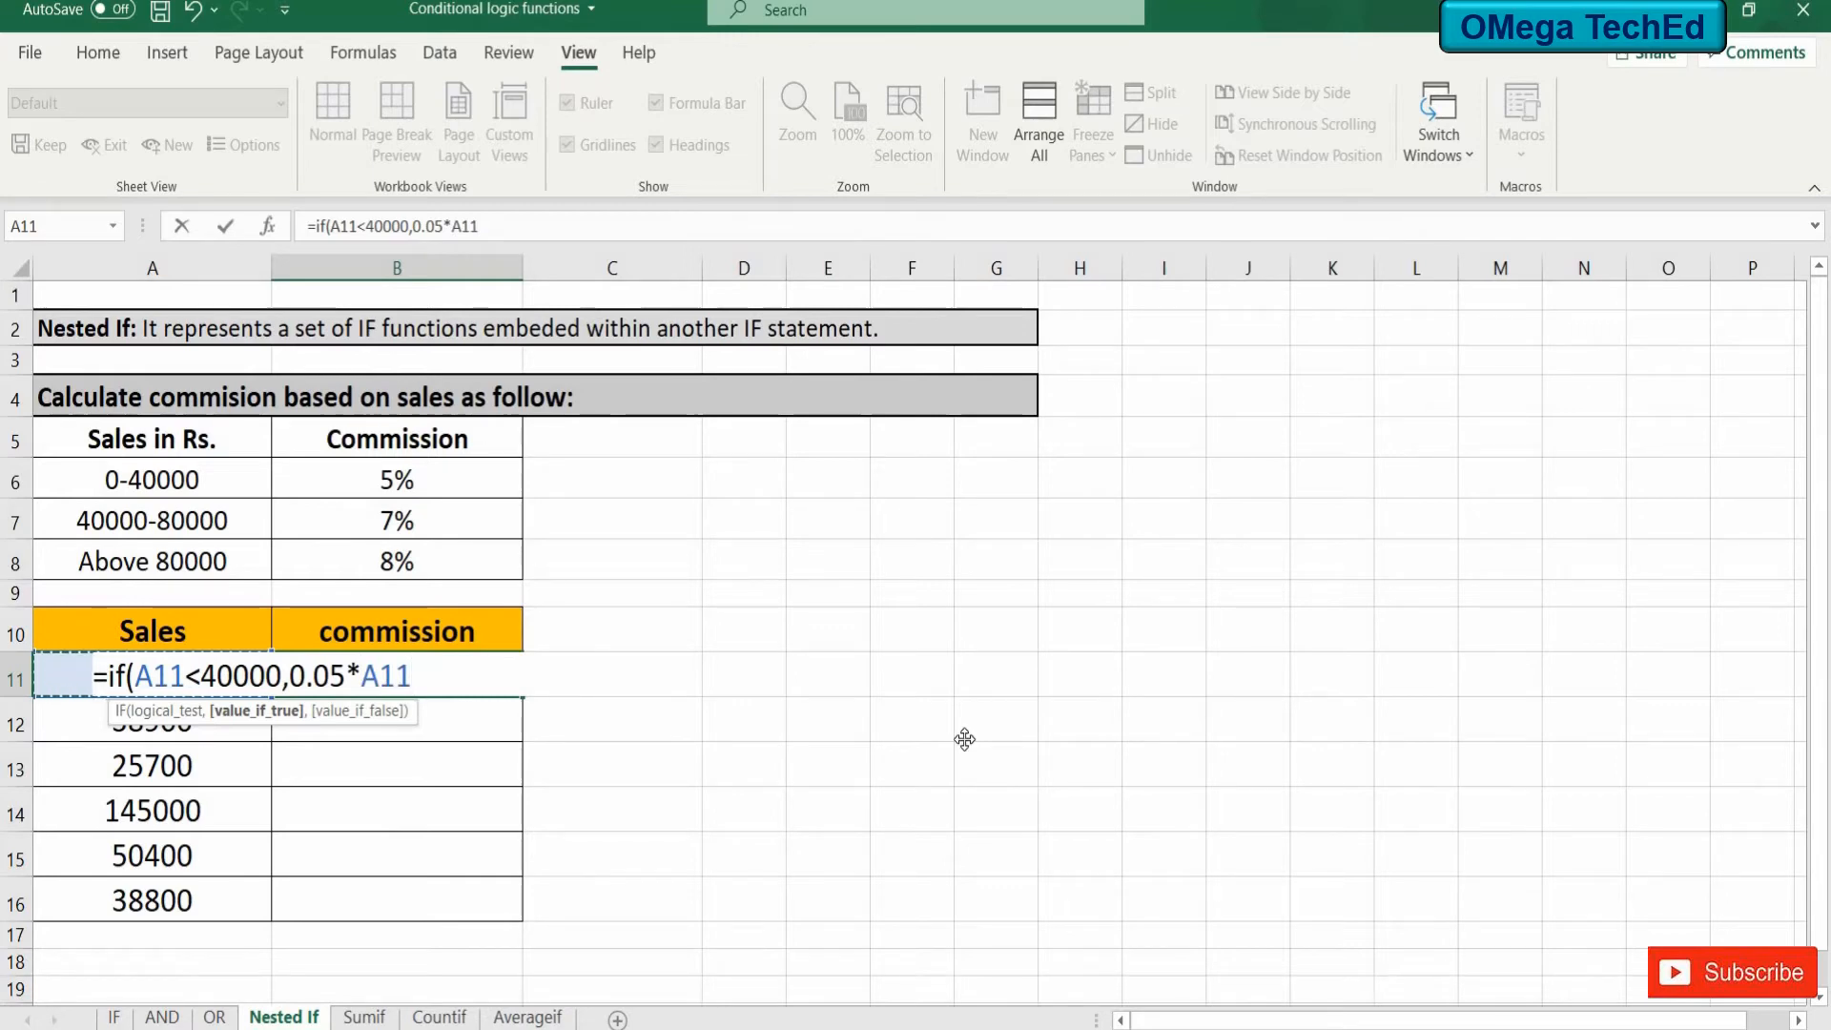
Nest a second IF as the false value in B11, with the test A11<=80000 and 0.07*A11 as its true value.
type(",if")
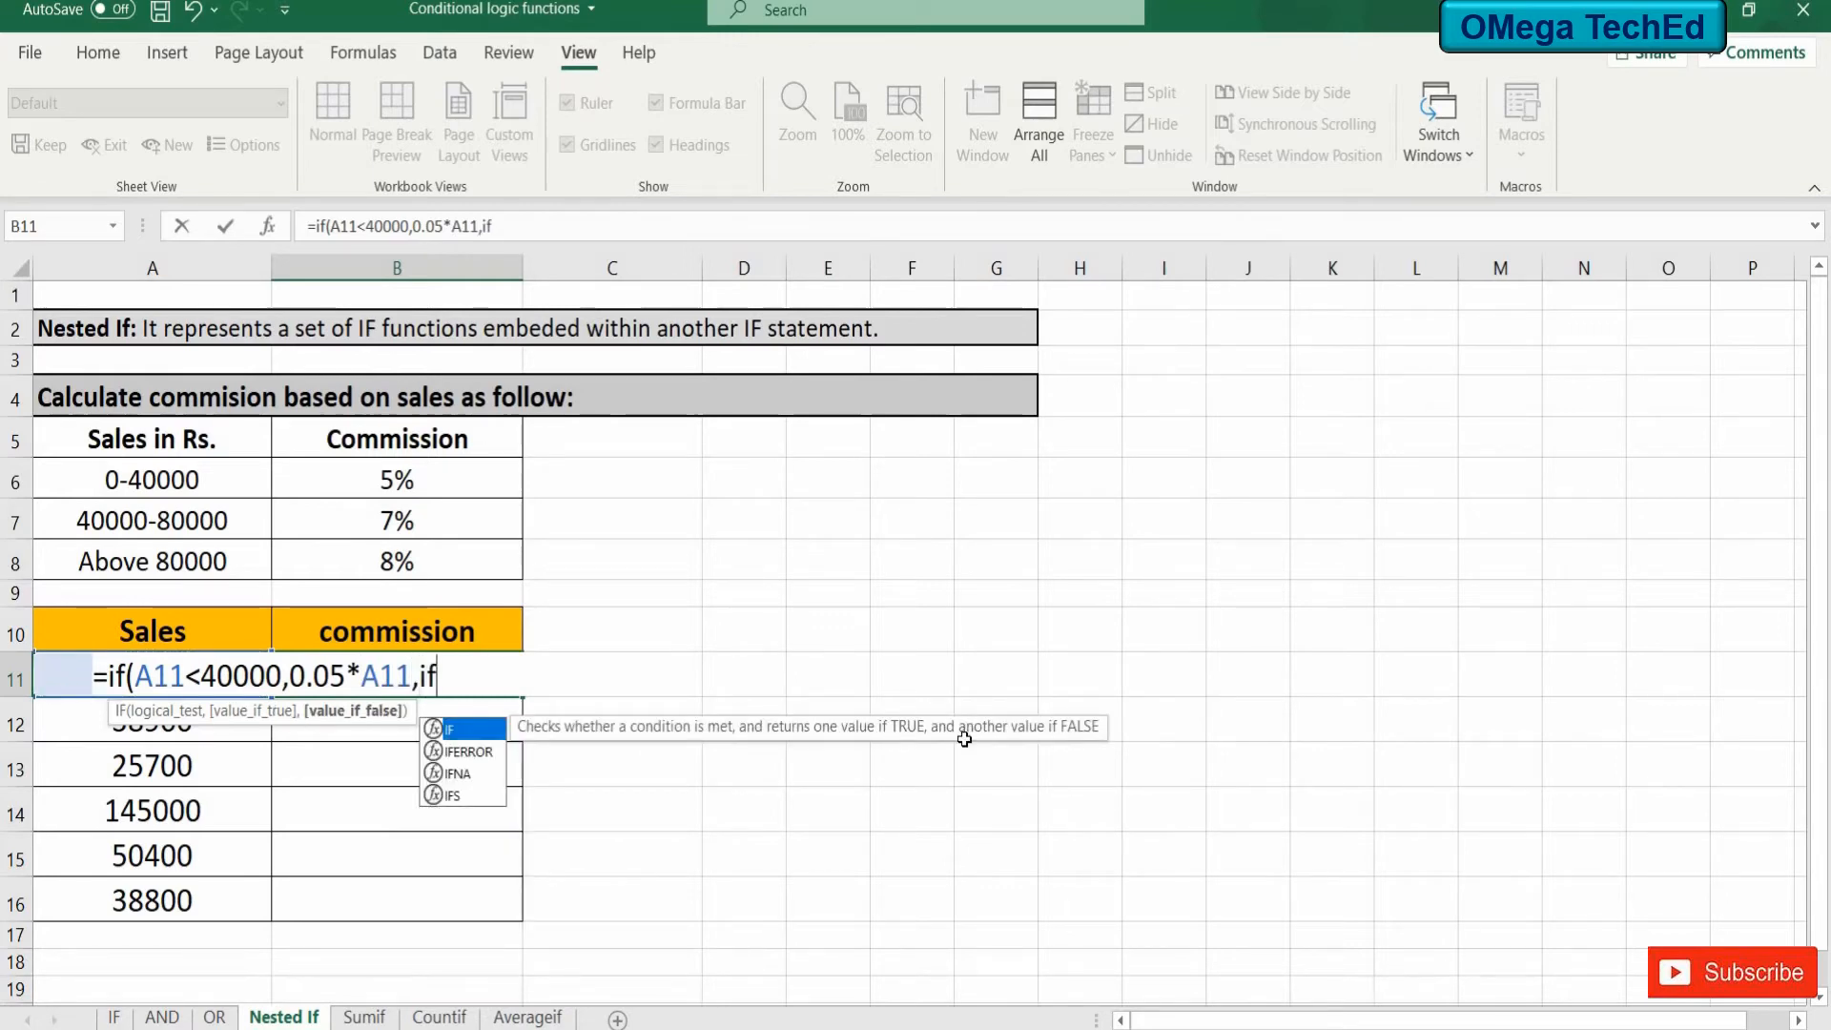
type("(")
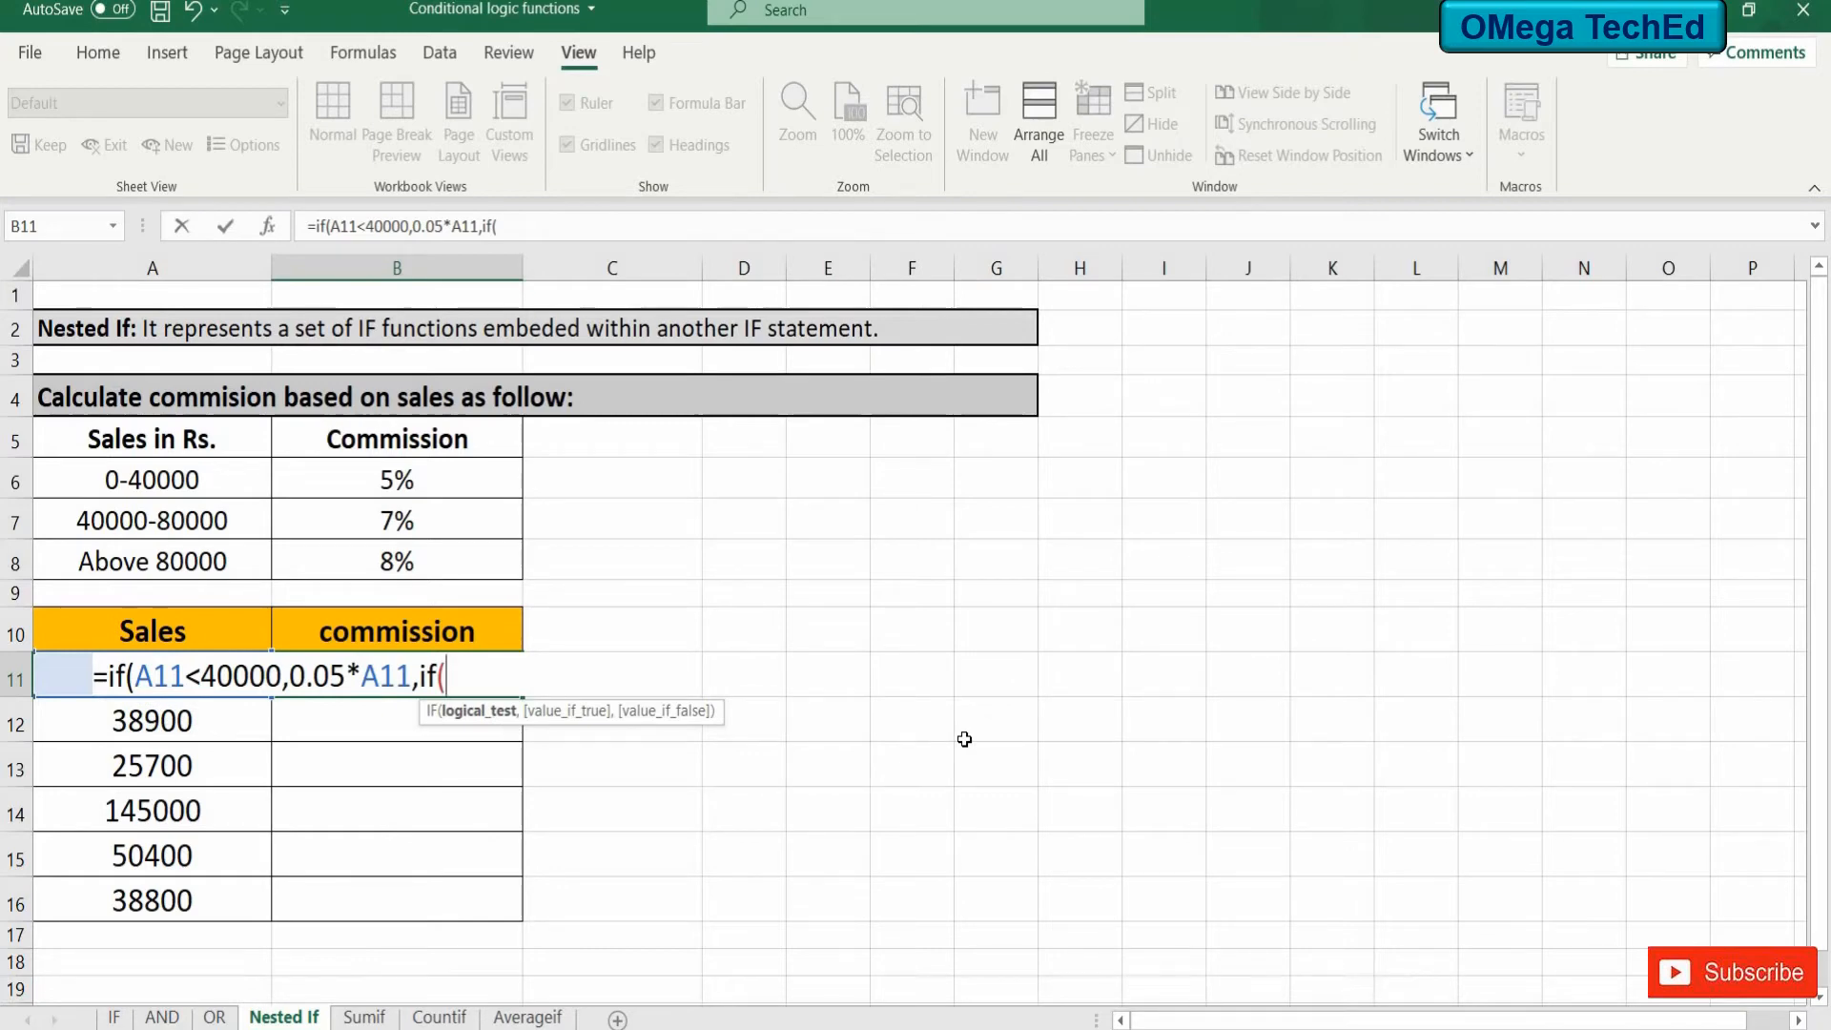
key("Left")
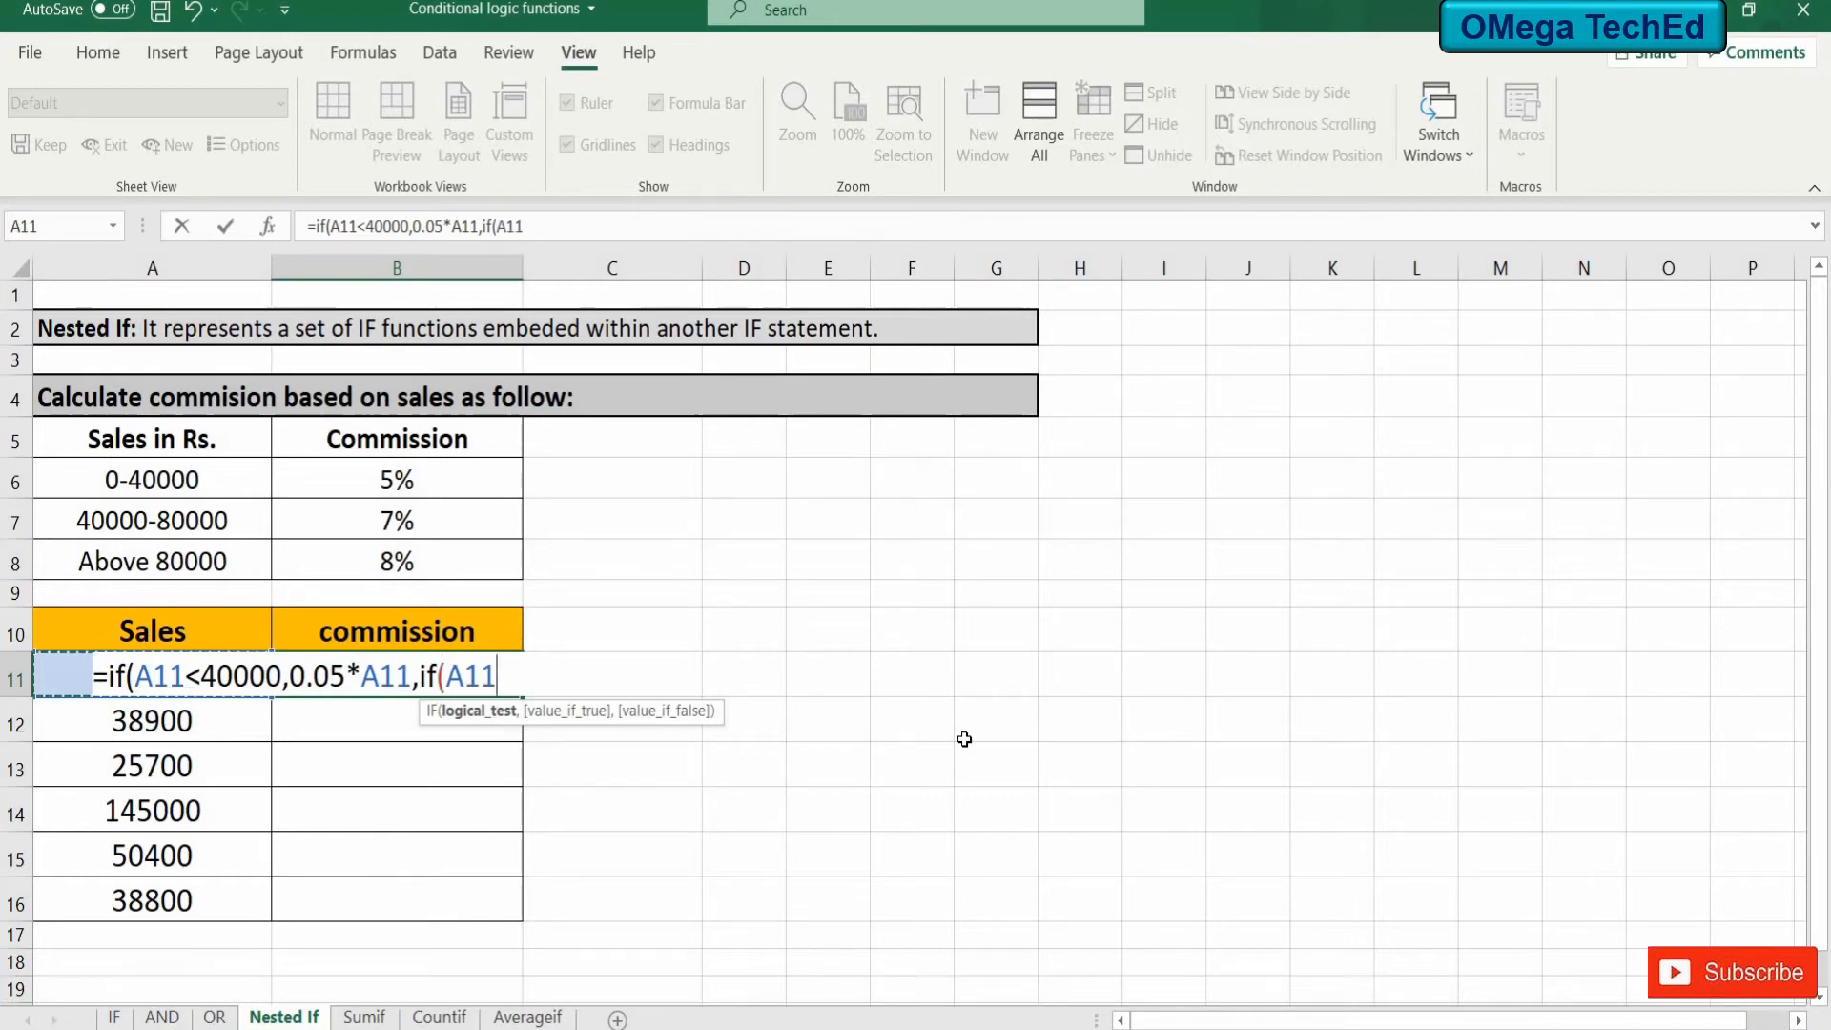
type("<=8")
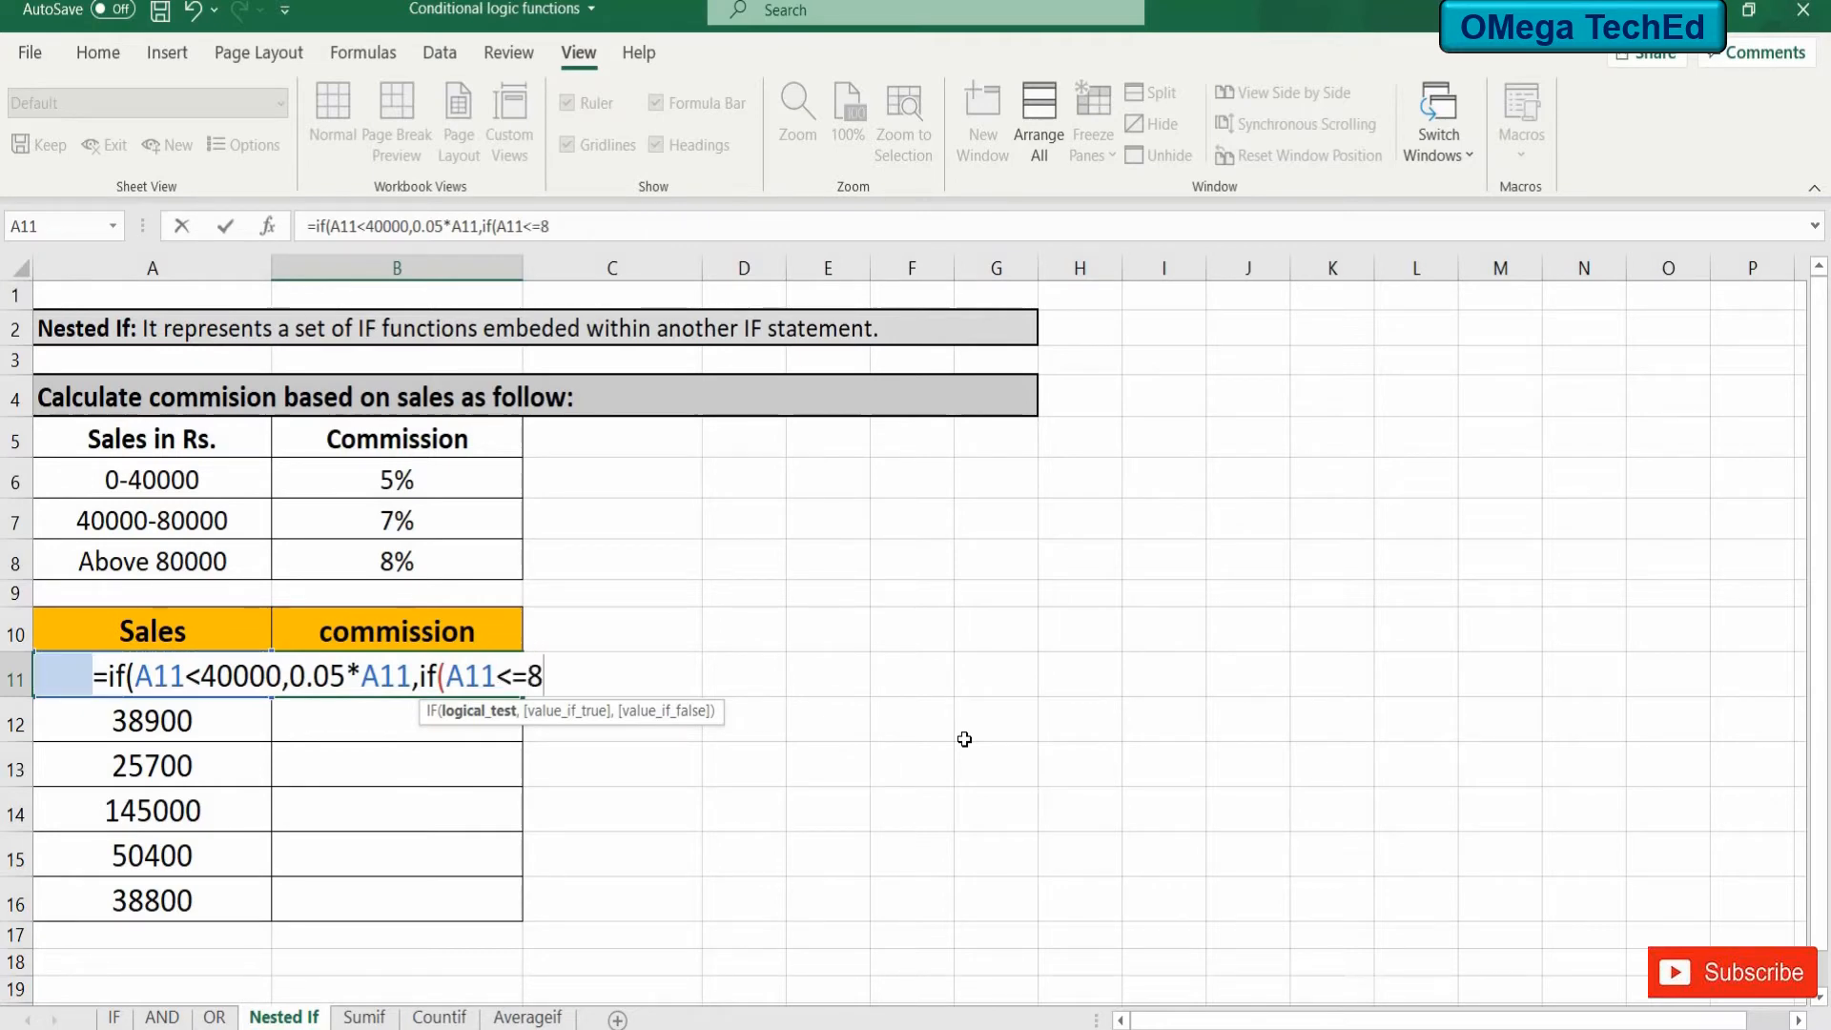
type("0000")
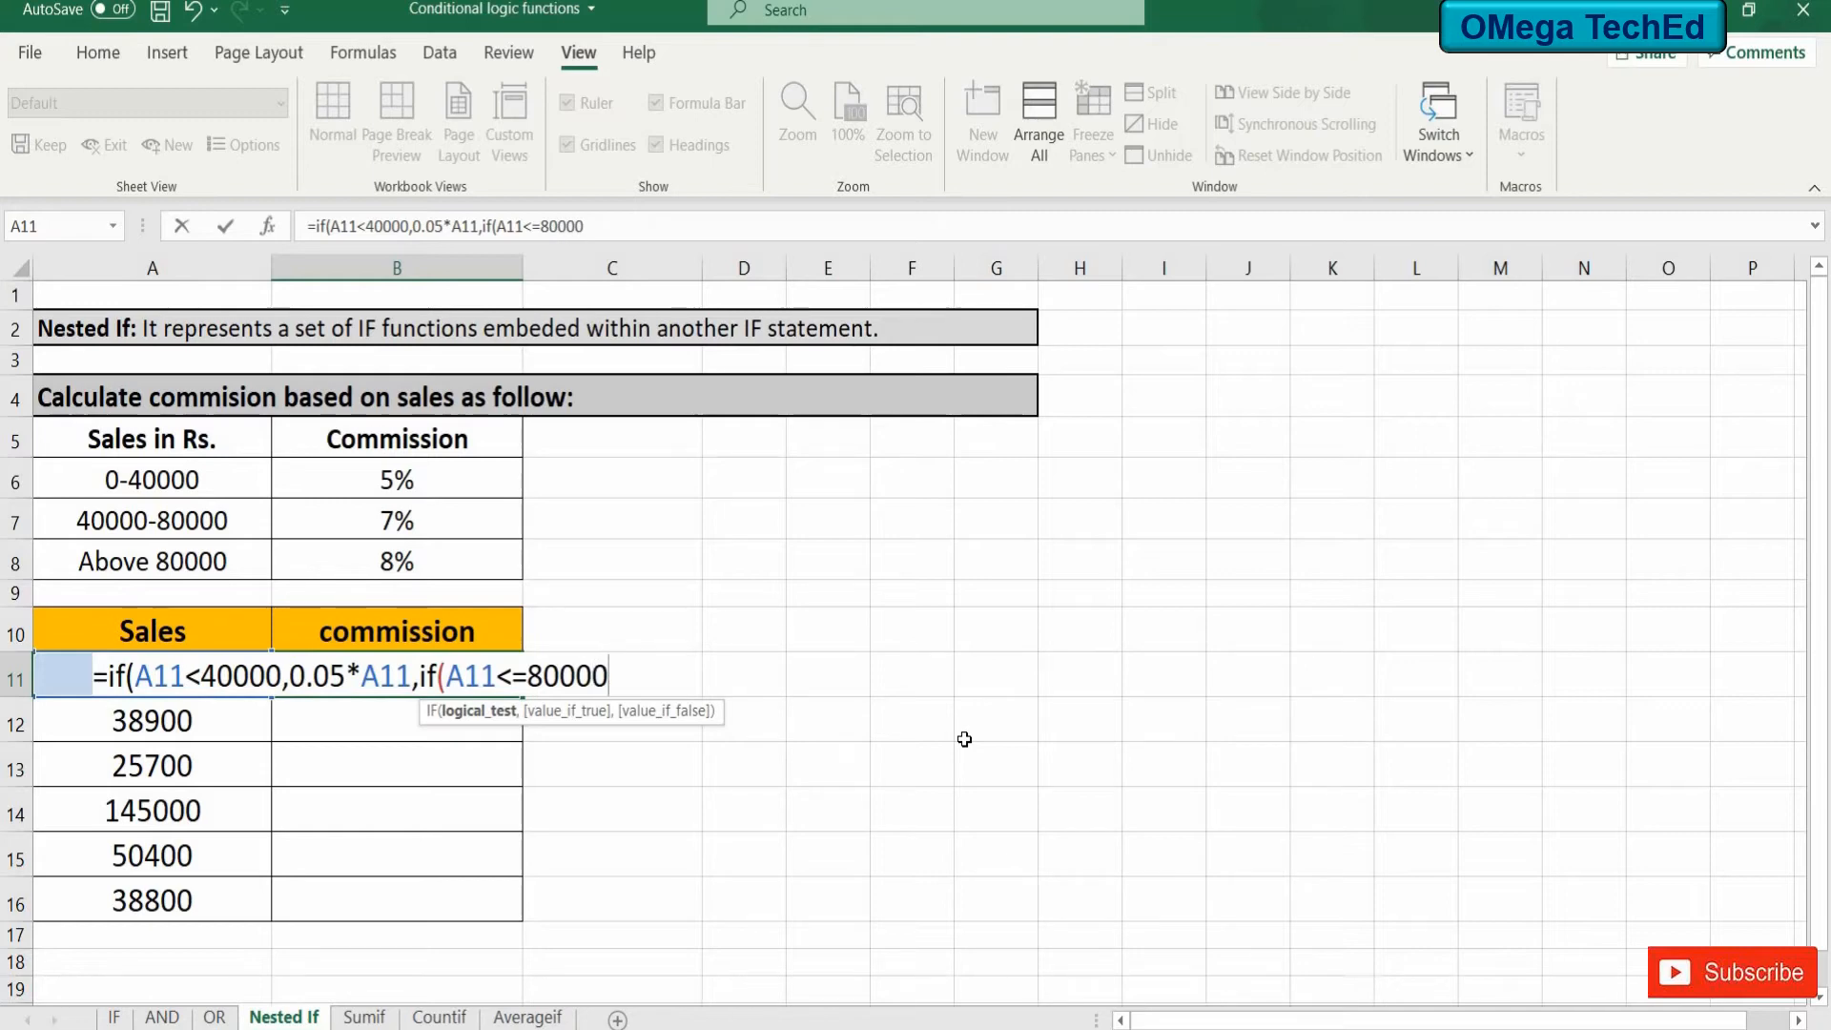
type(",0.0")
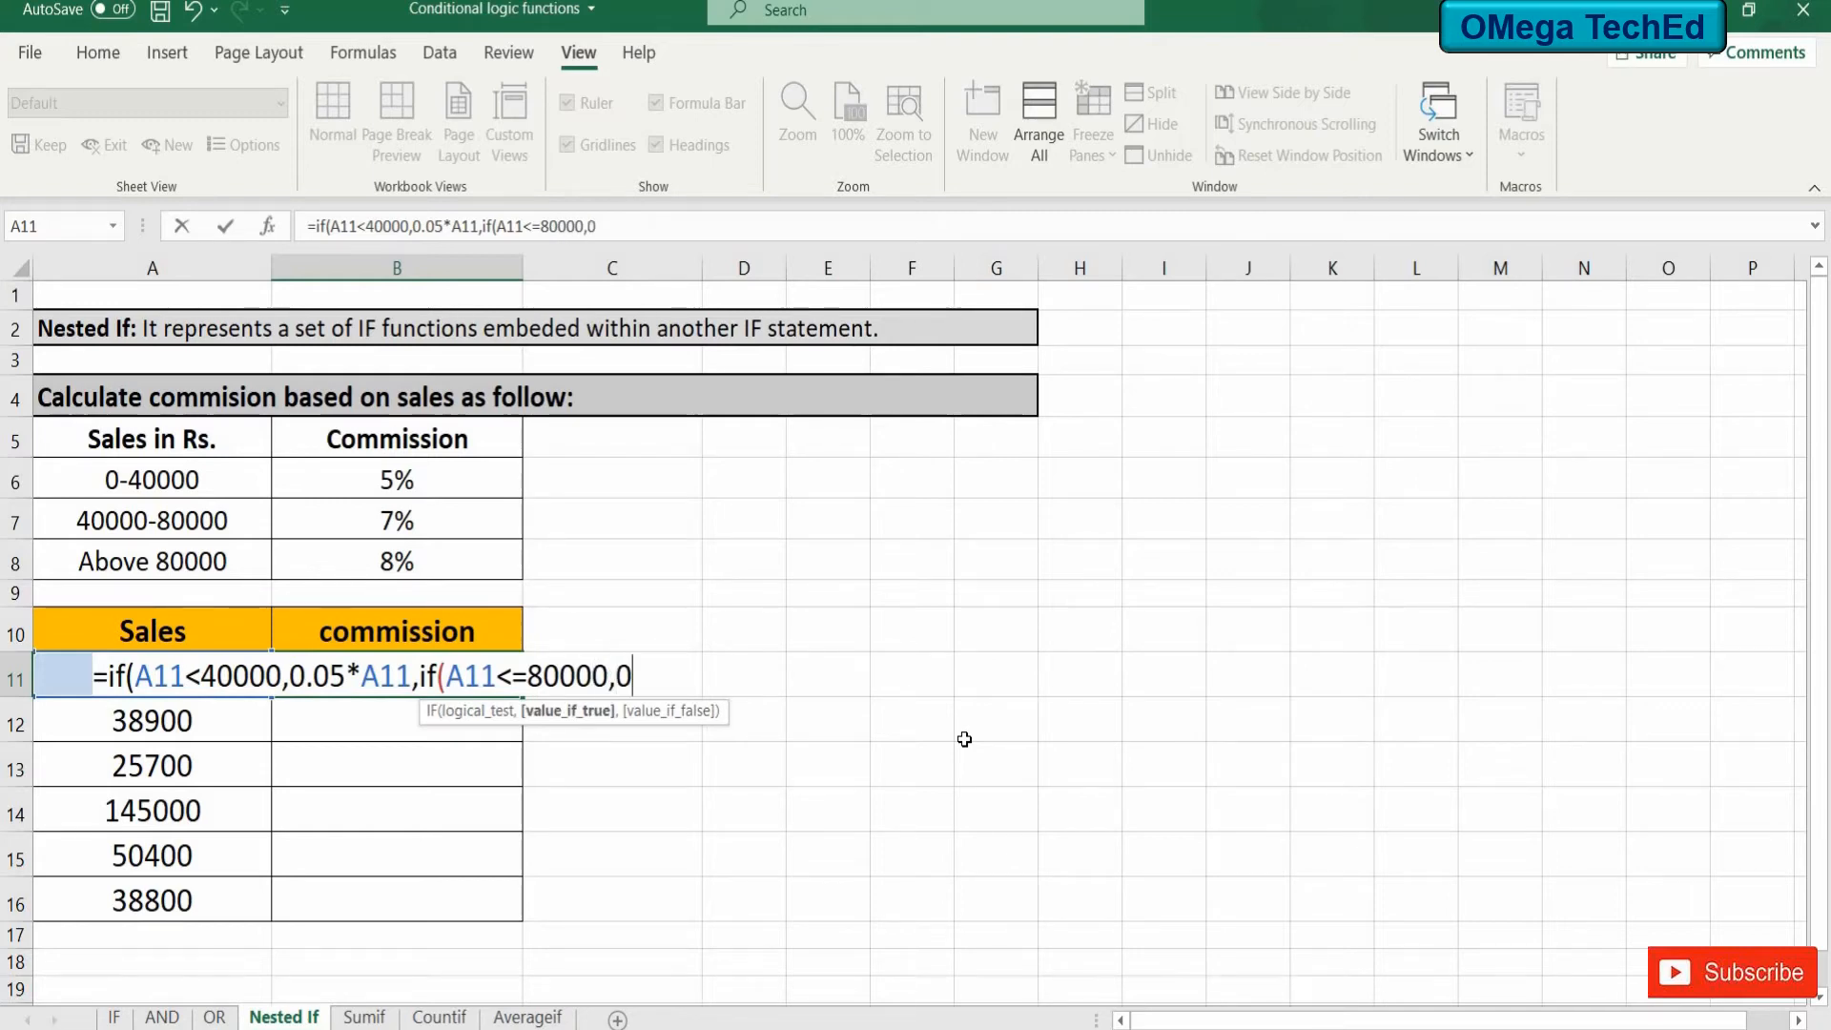
type("7*")
key("Left")
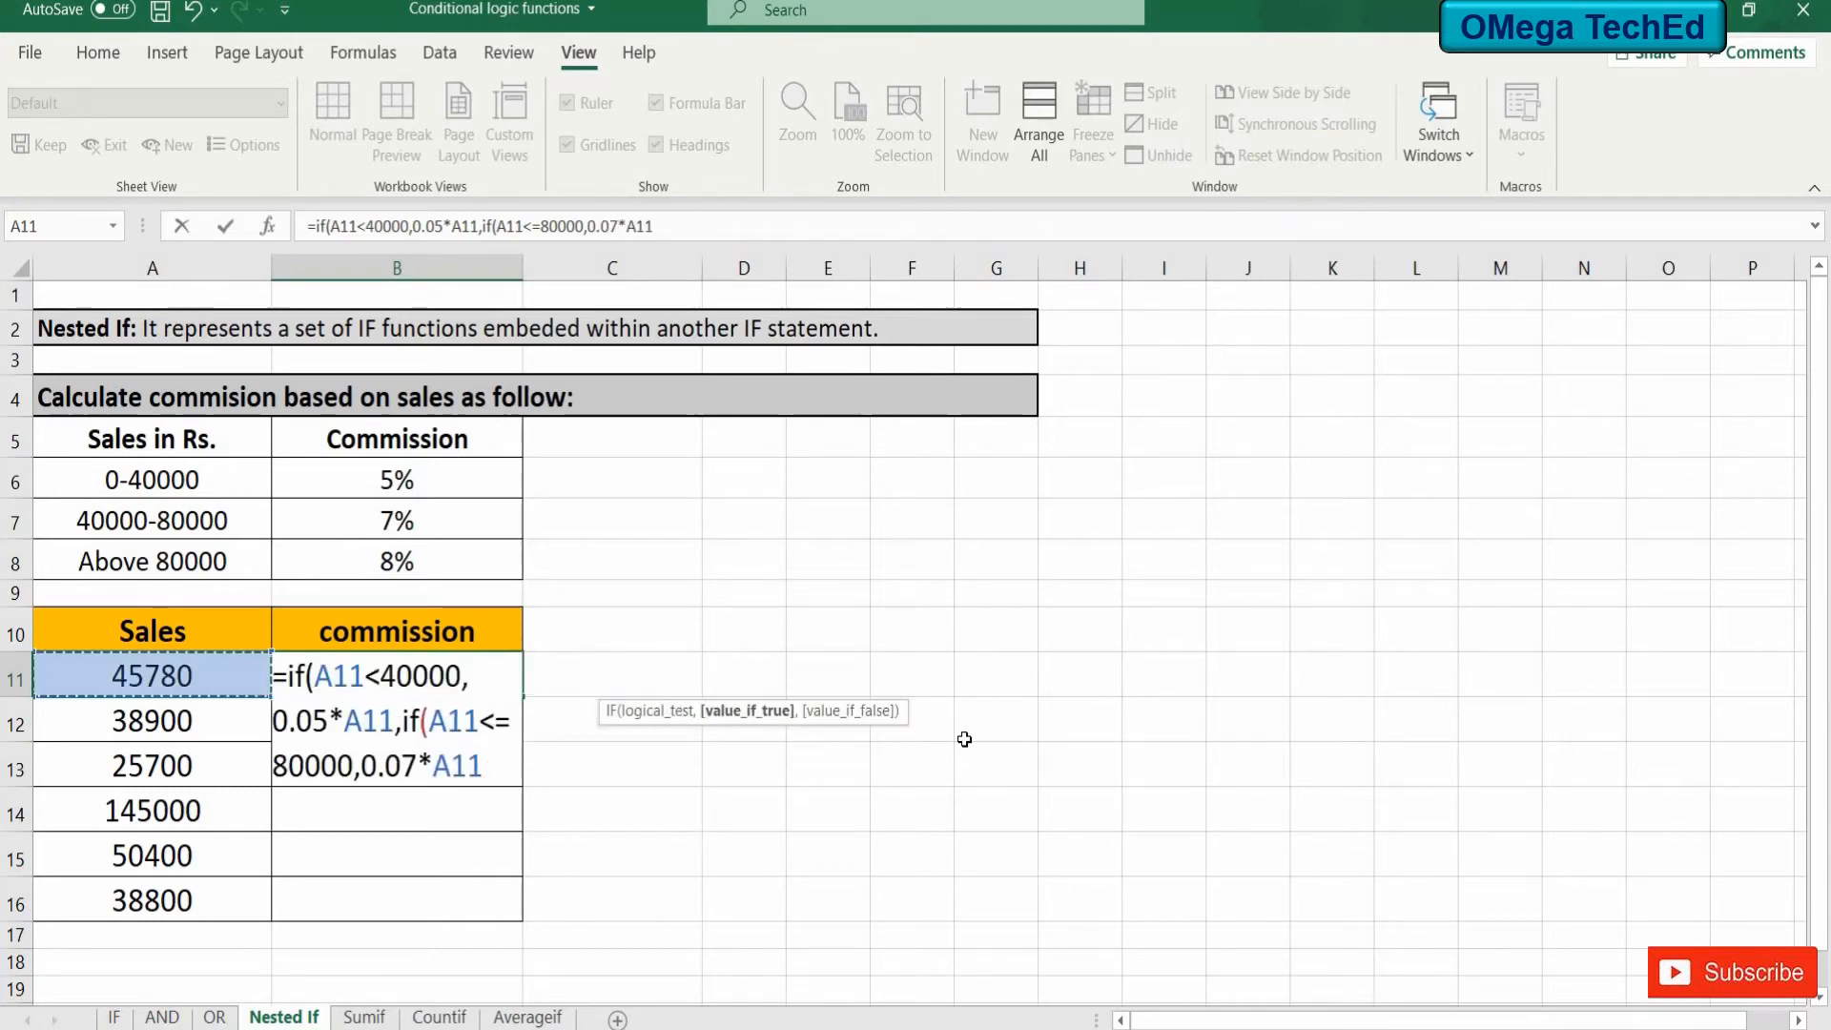
Complete the nested IF formula in B11 with 0.08*A11 as the final false value.
type(",")
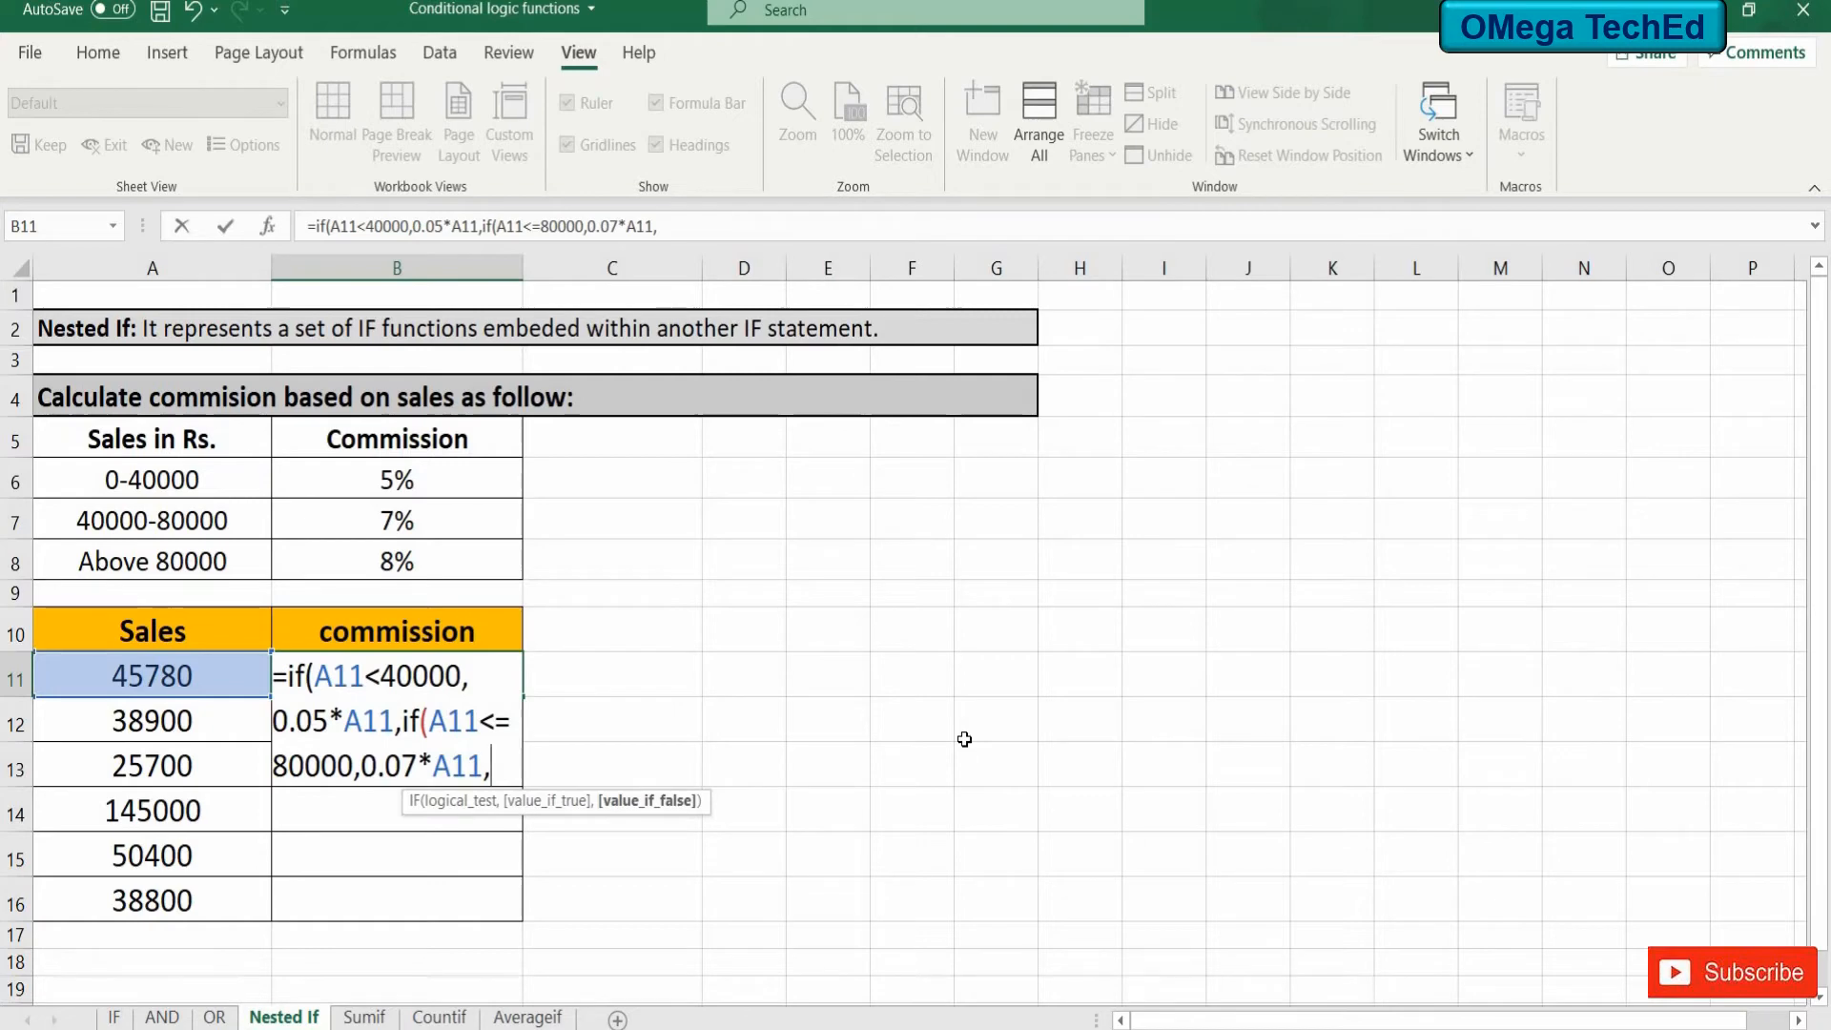
type("0.08")
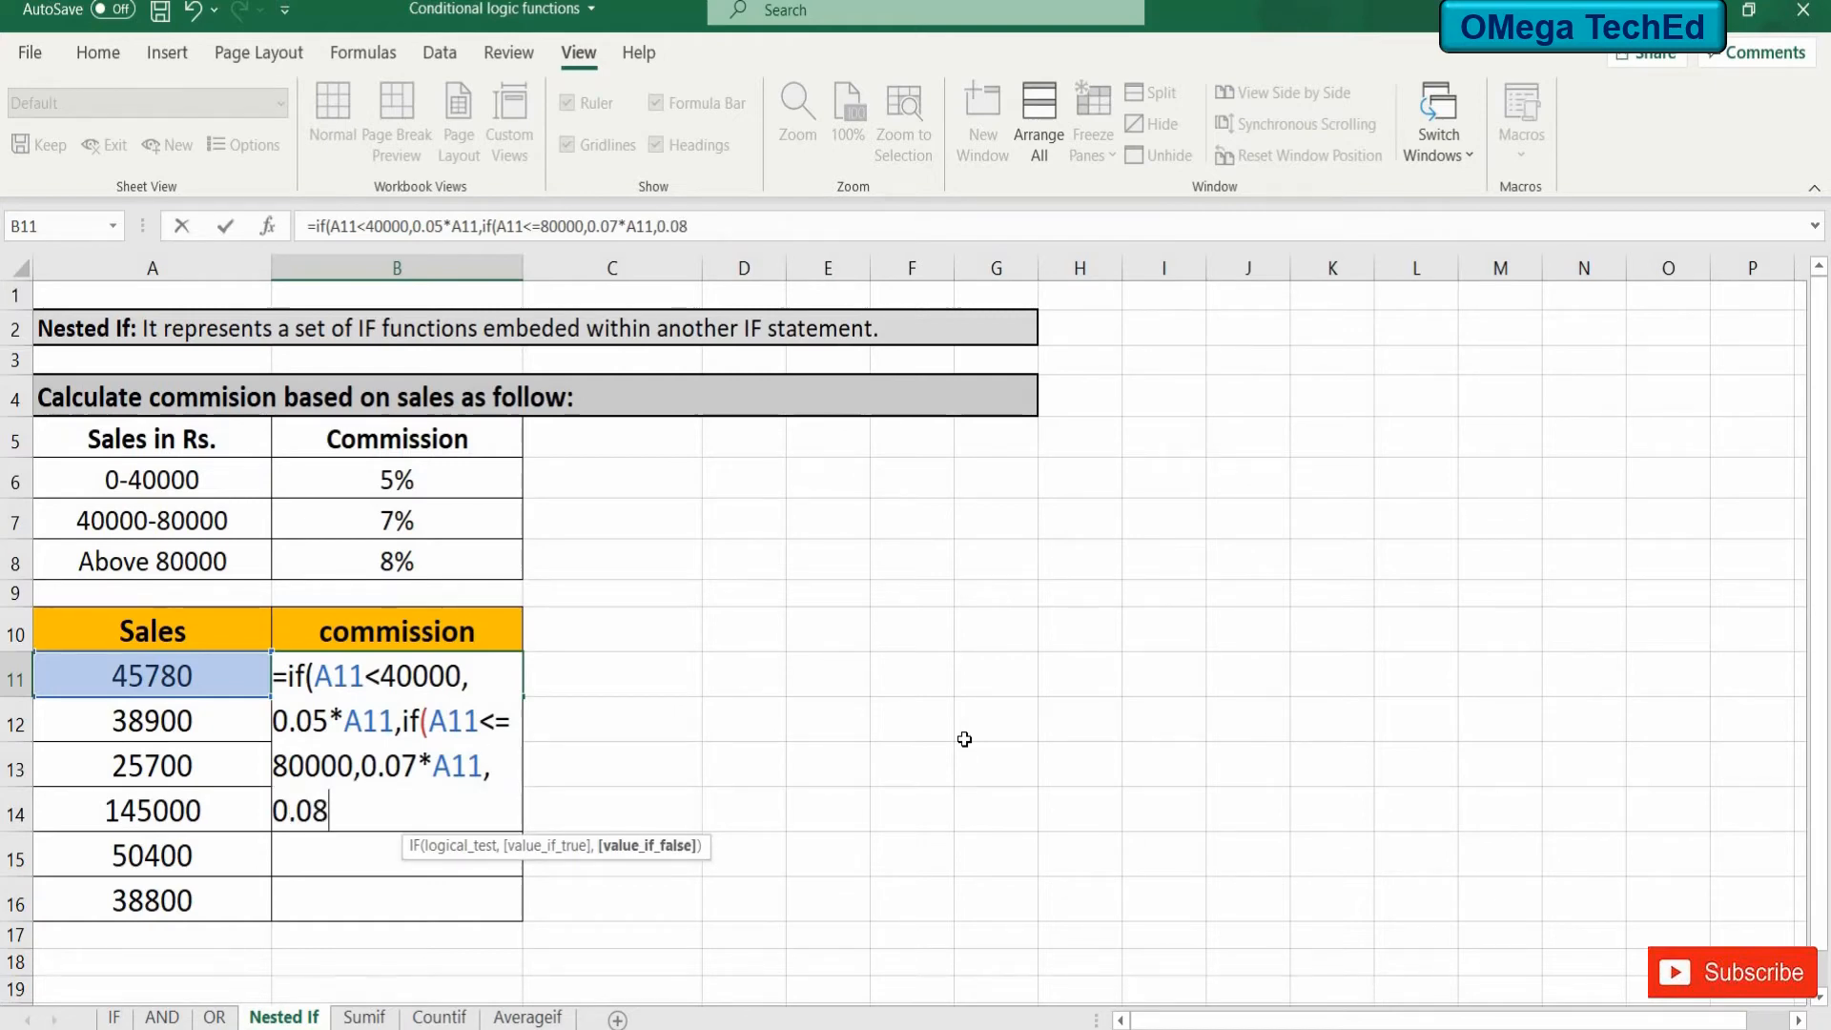
type("*")
key("Left")
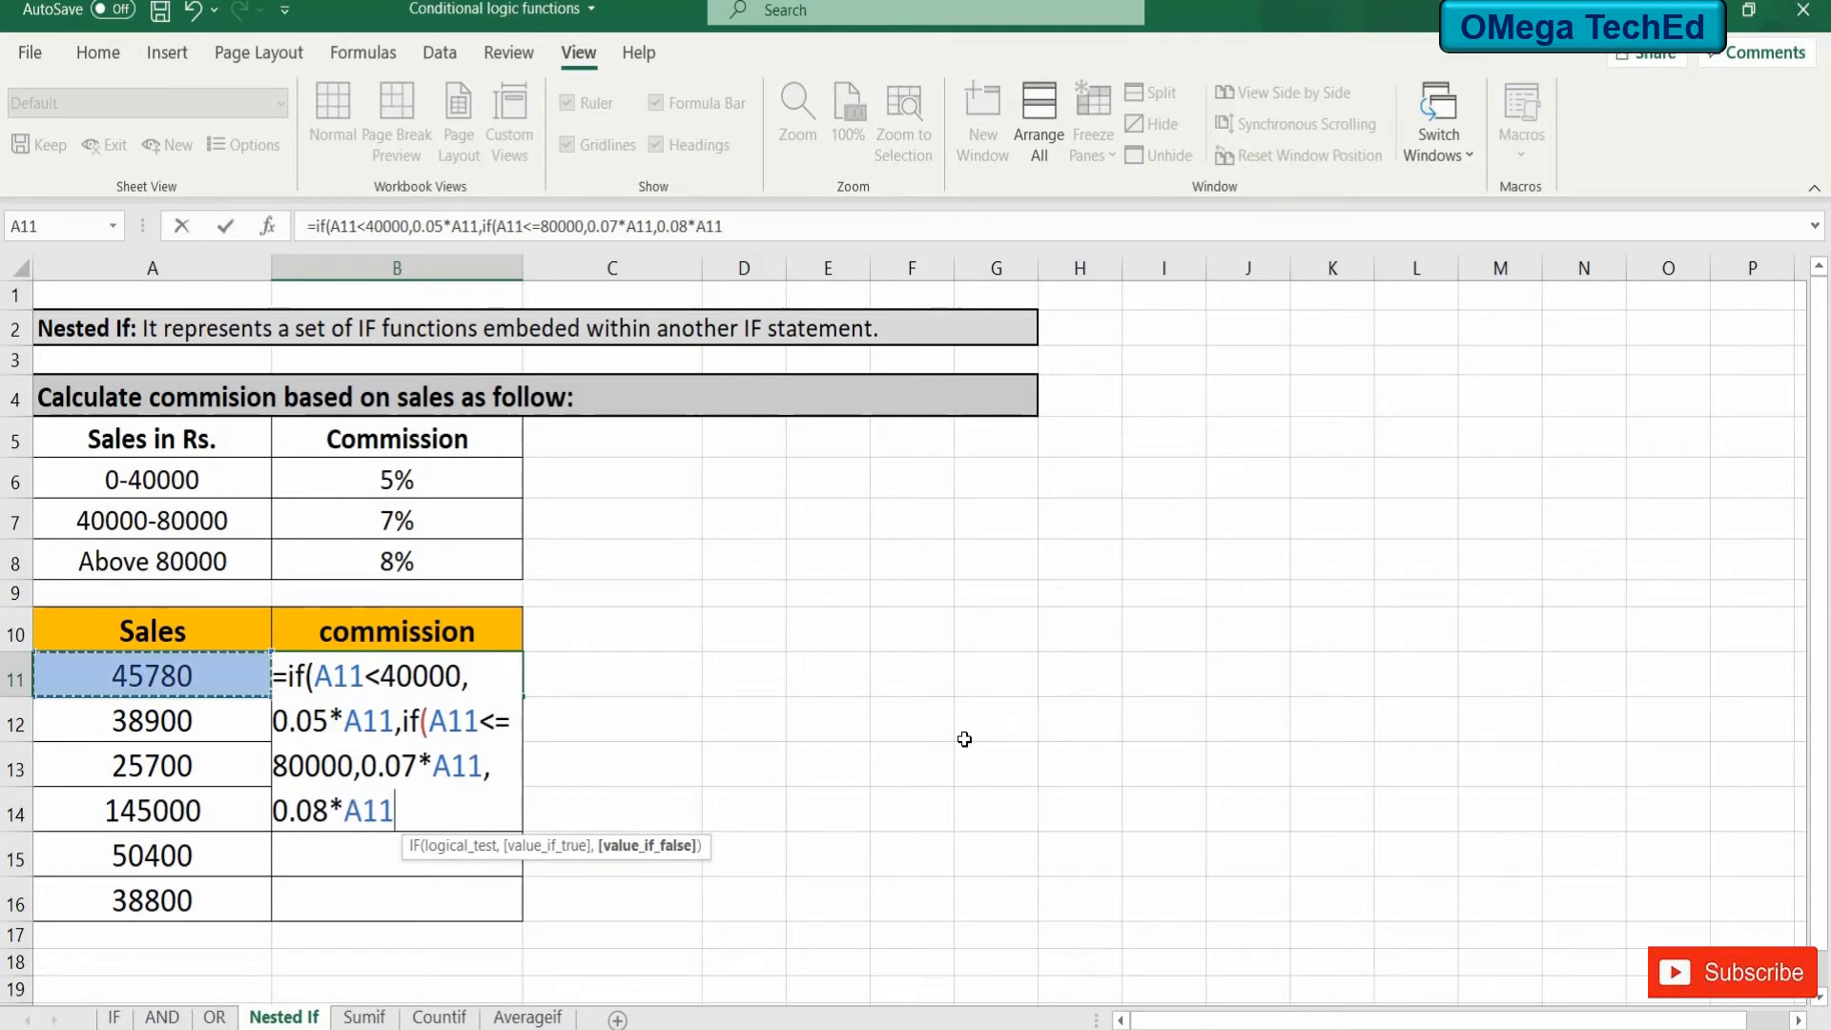
type(")")
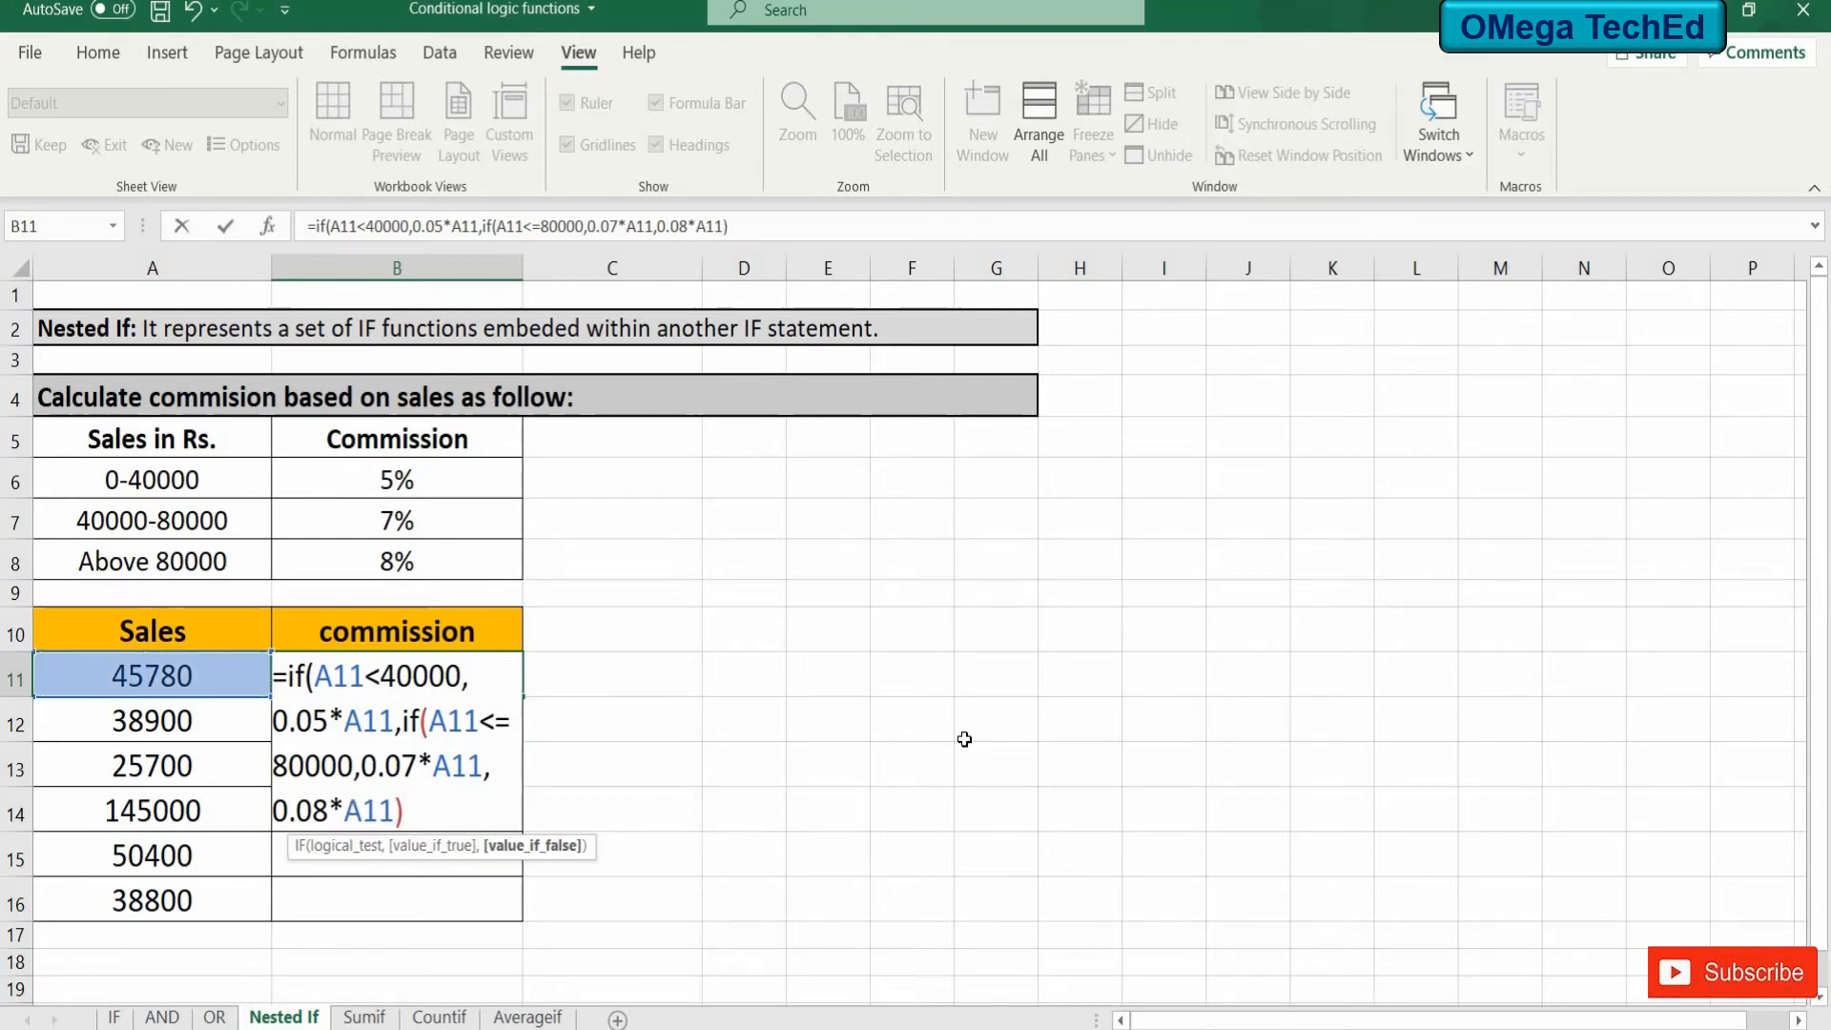
type(")")
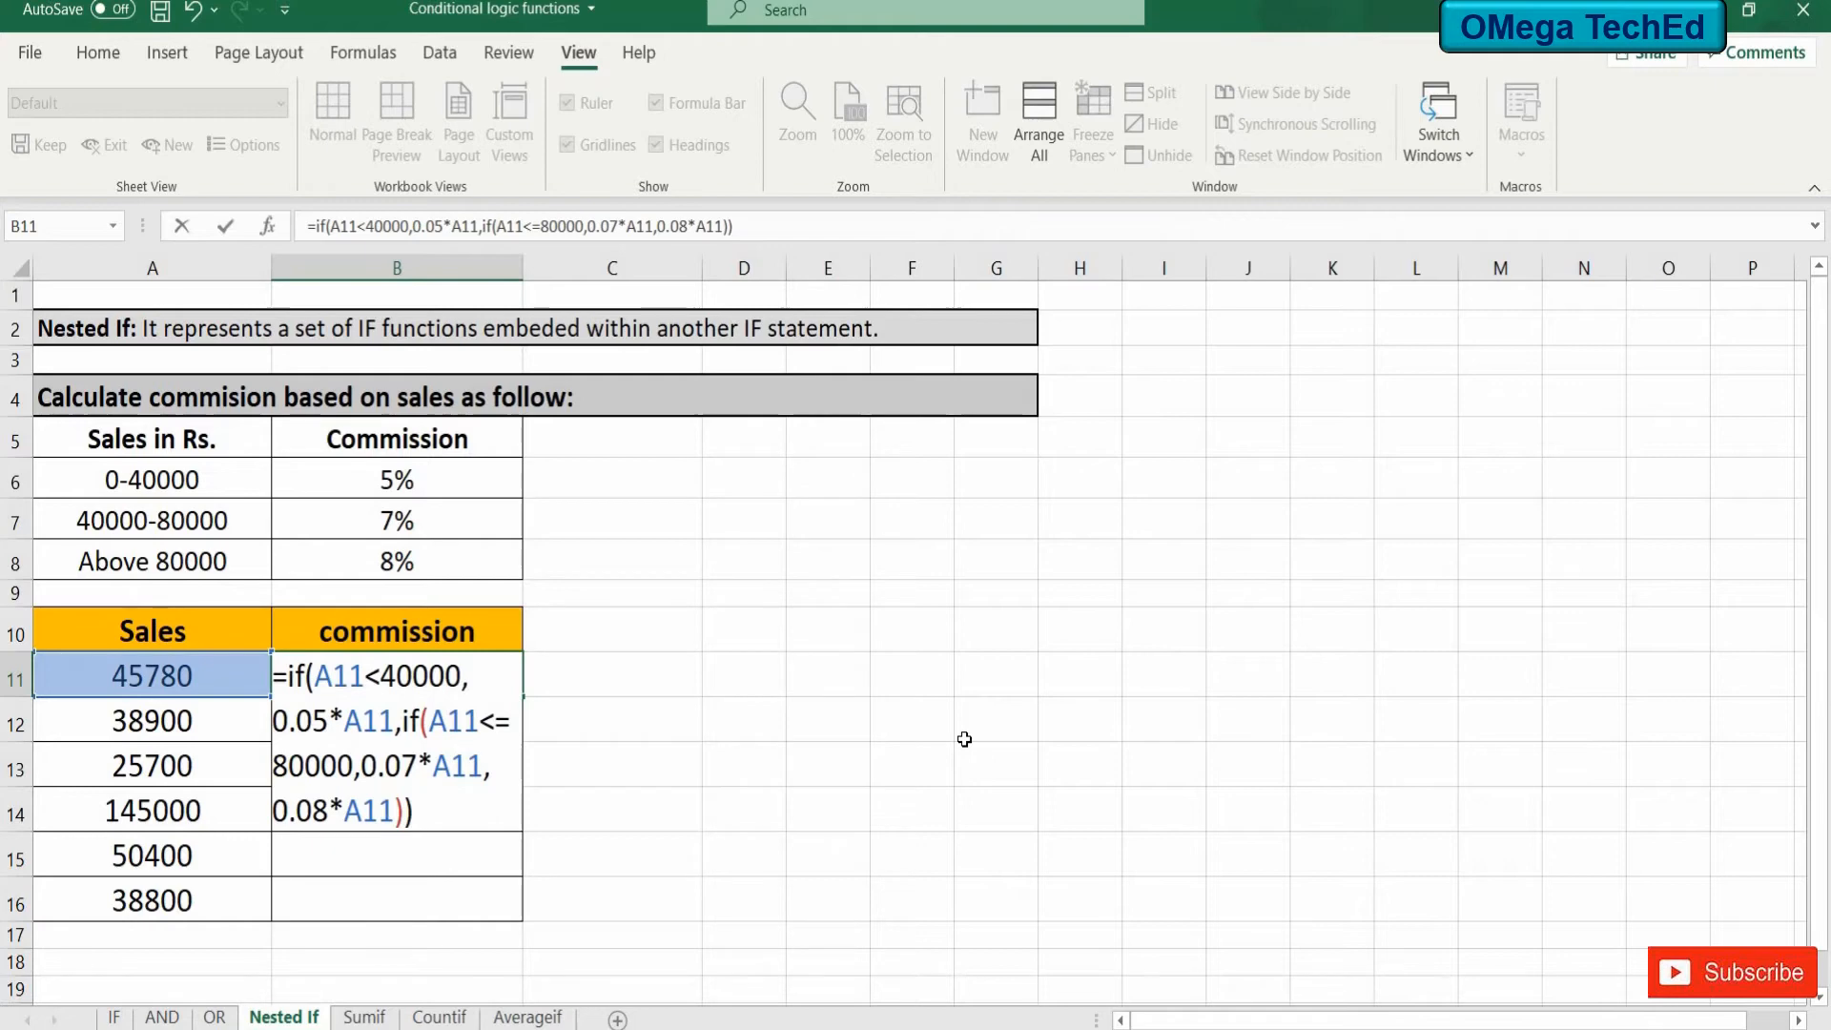
key("Return")
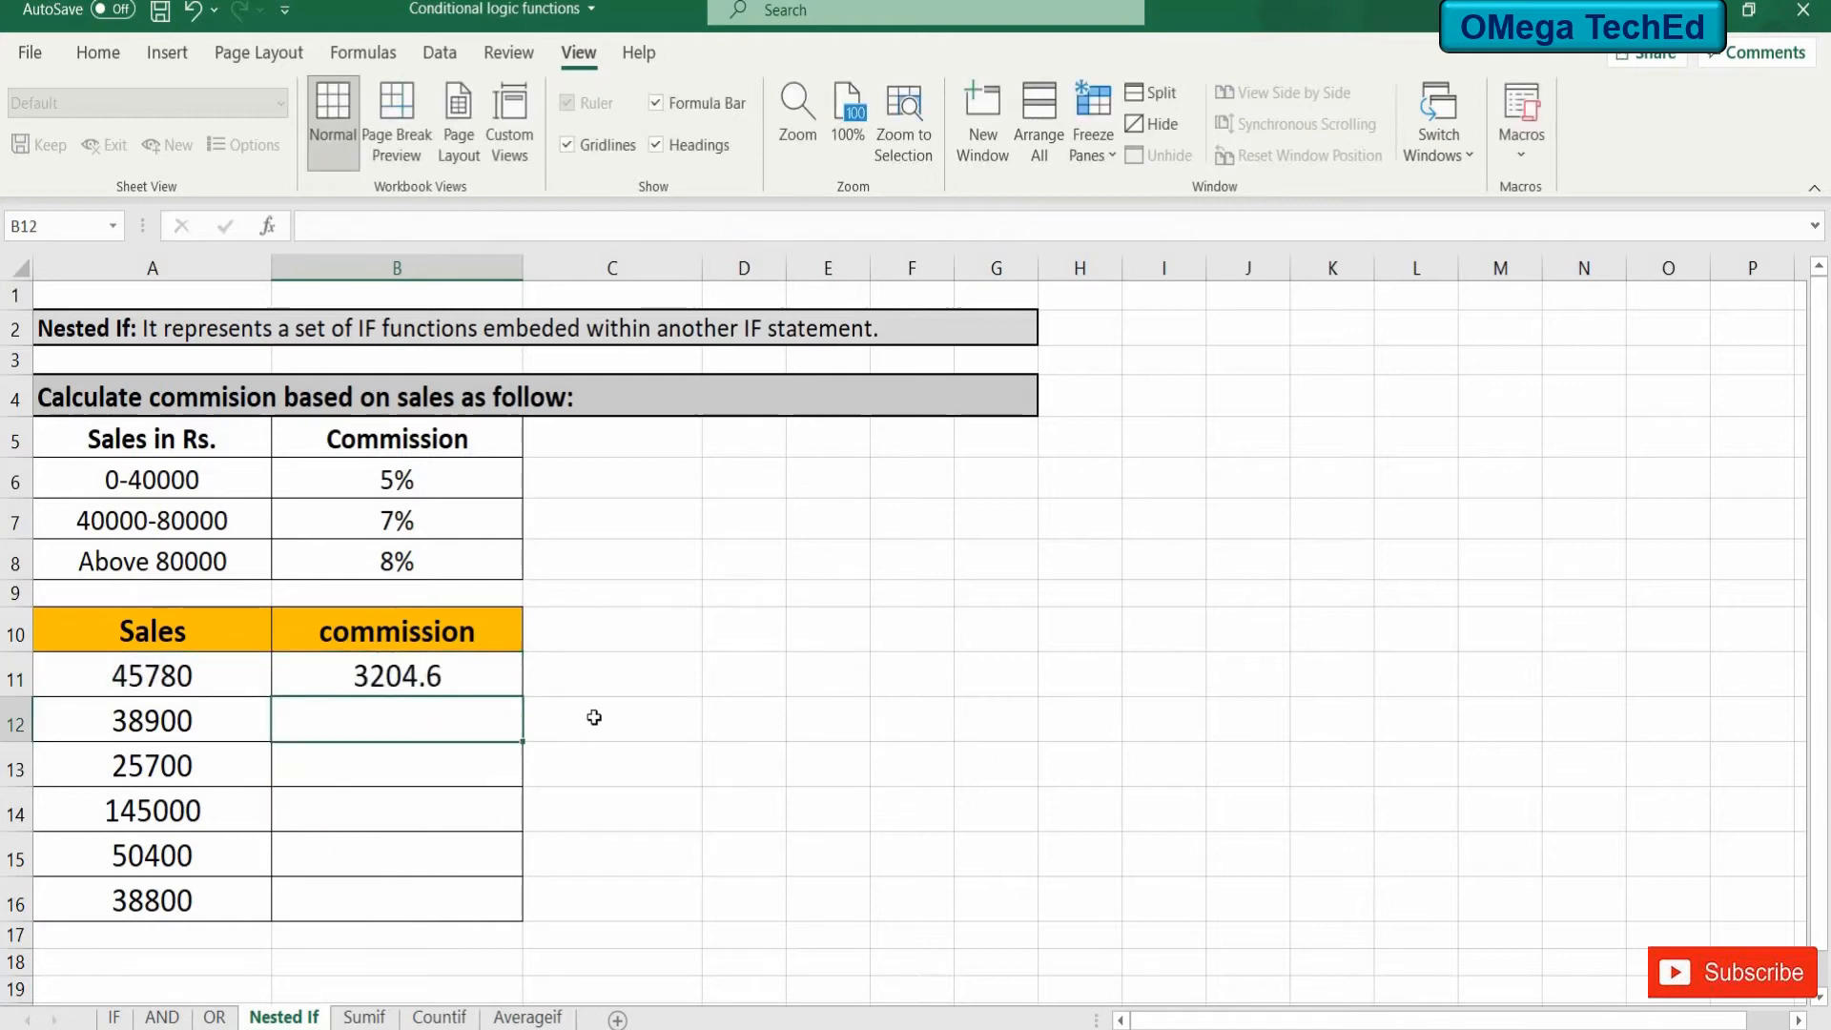
Fill the commission formula from B11 down to B16.
left_click(499, 677)
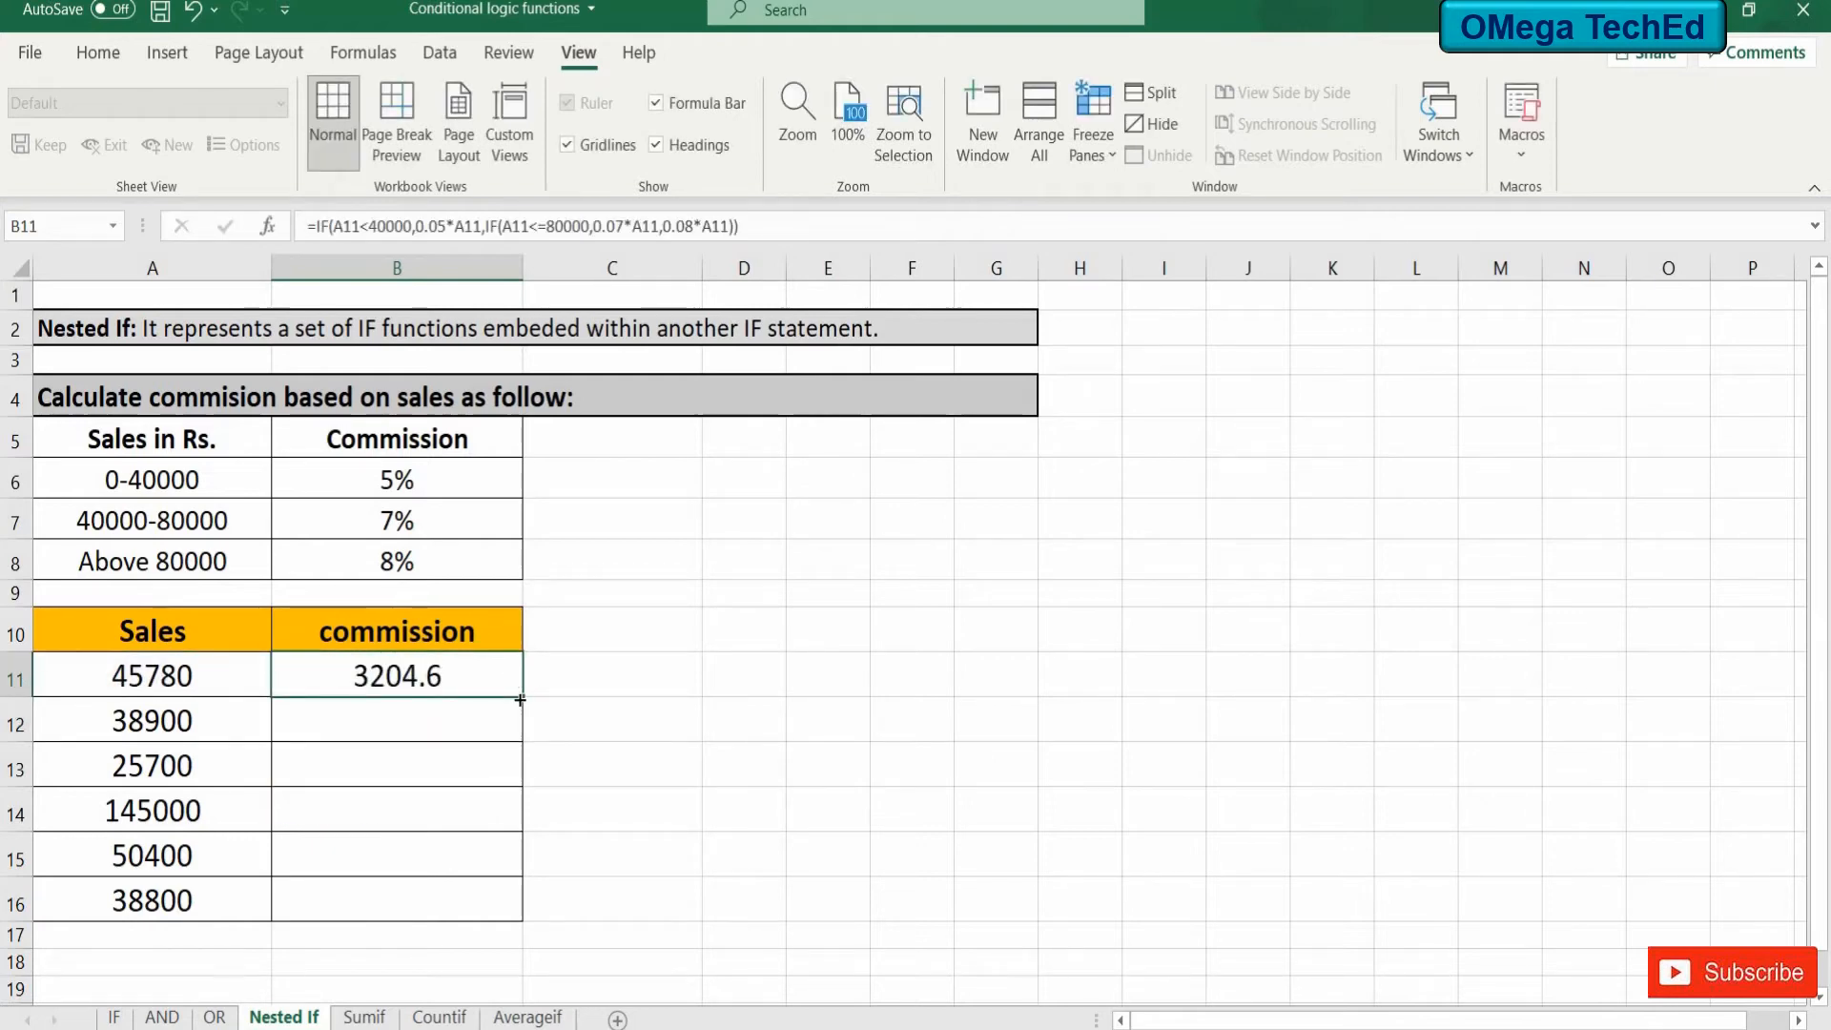
left_click_drag(524, 702, 537, 915)
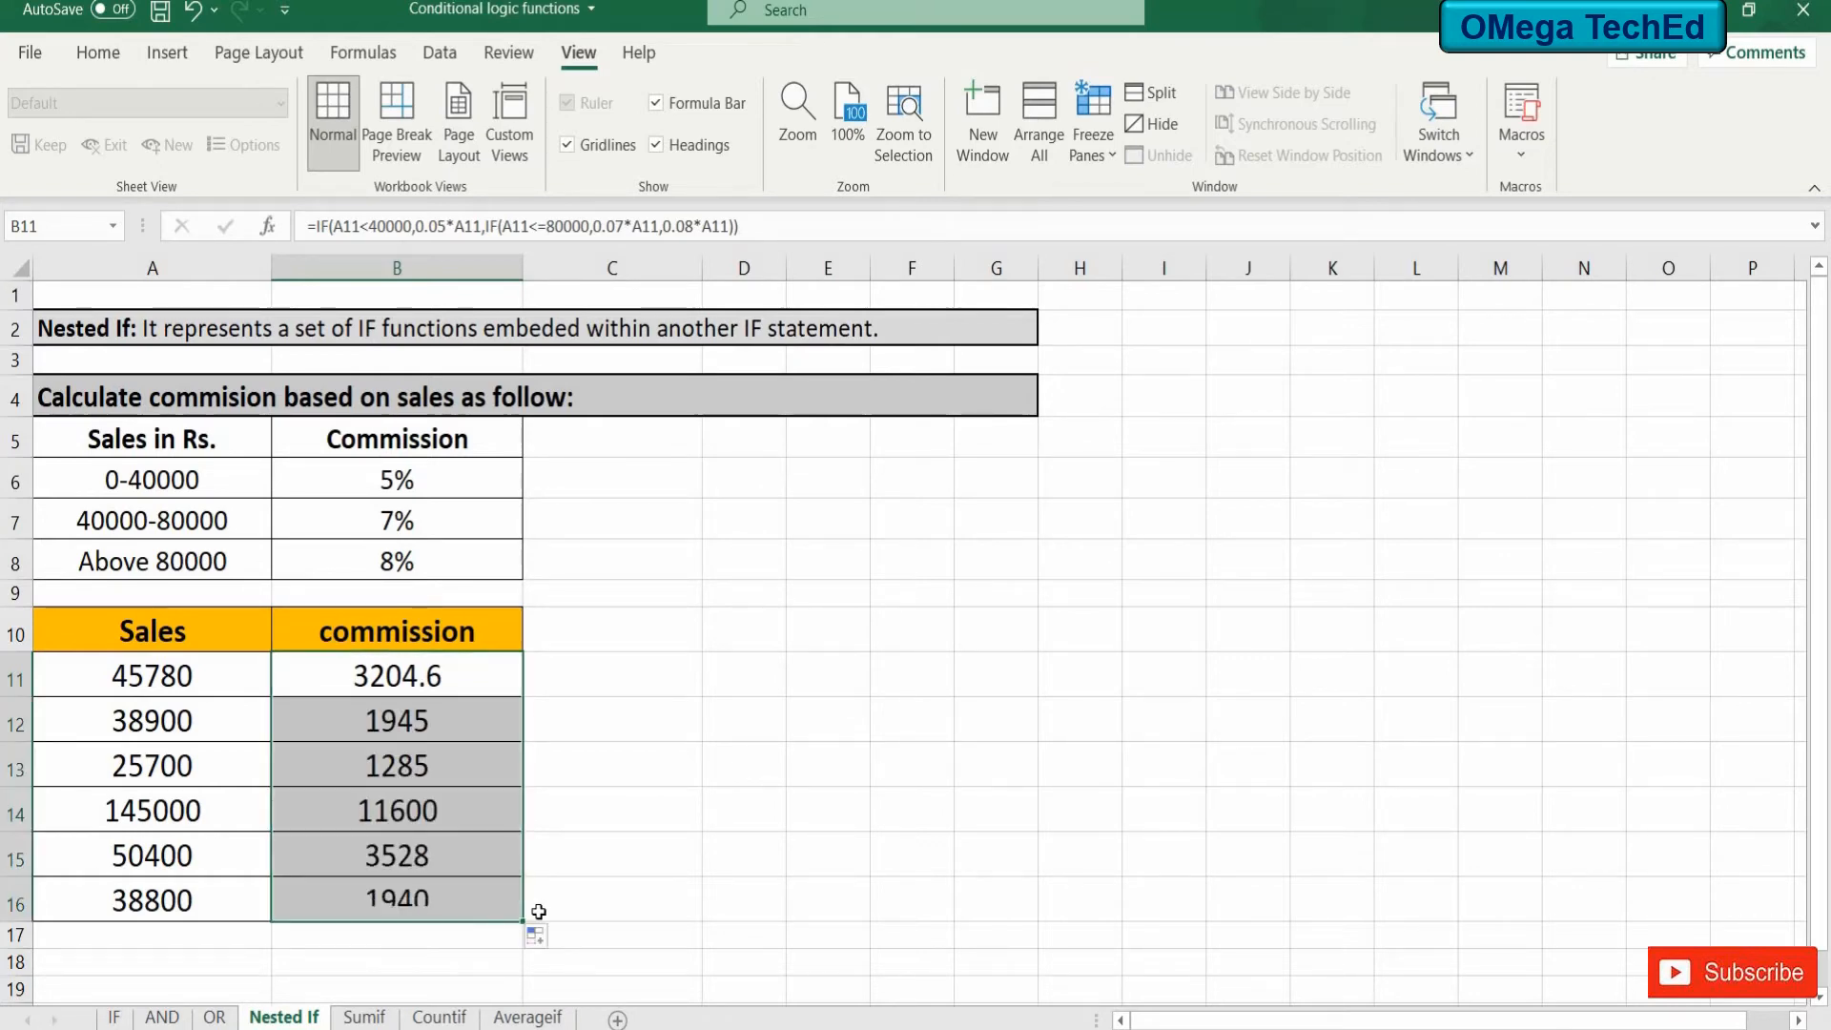
Begin an alternative IF formula in C11 with the logical test A11>=80000 and 0.08*A11 as the true value.
double_click(629, 677)
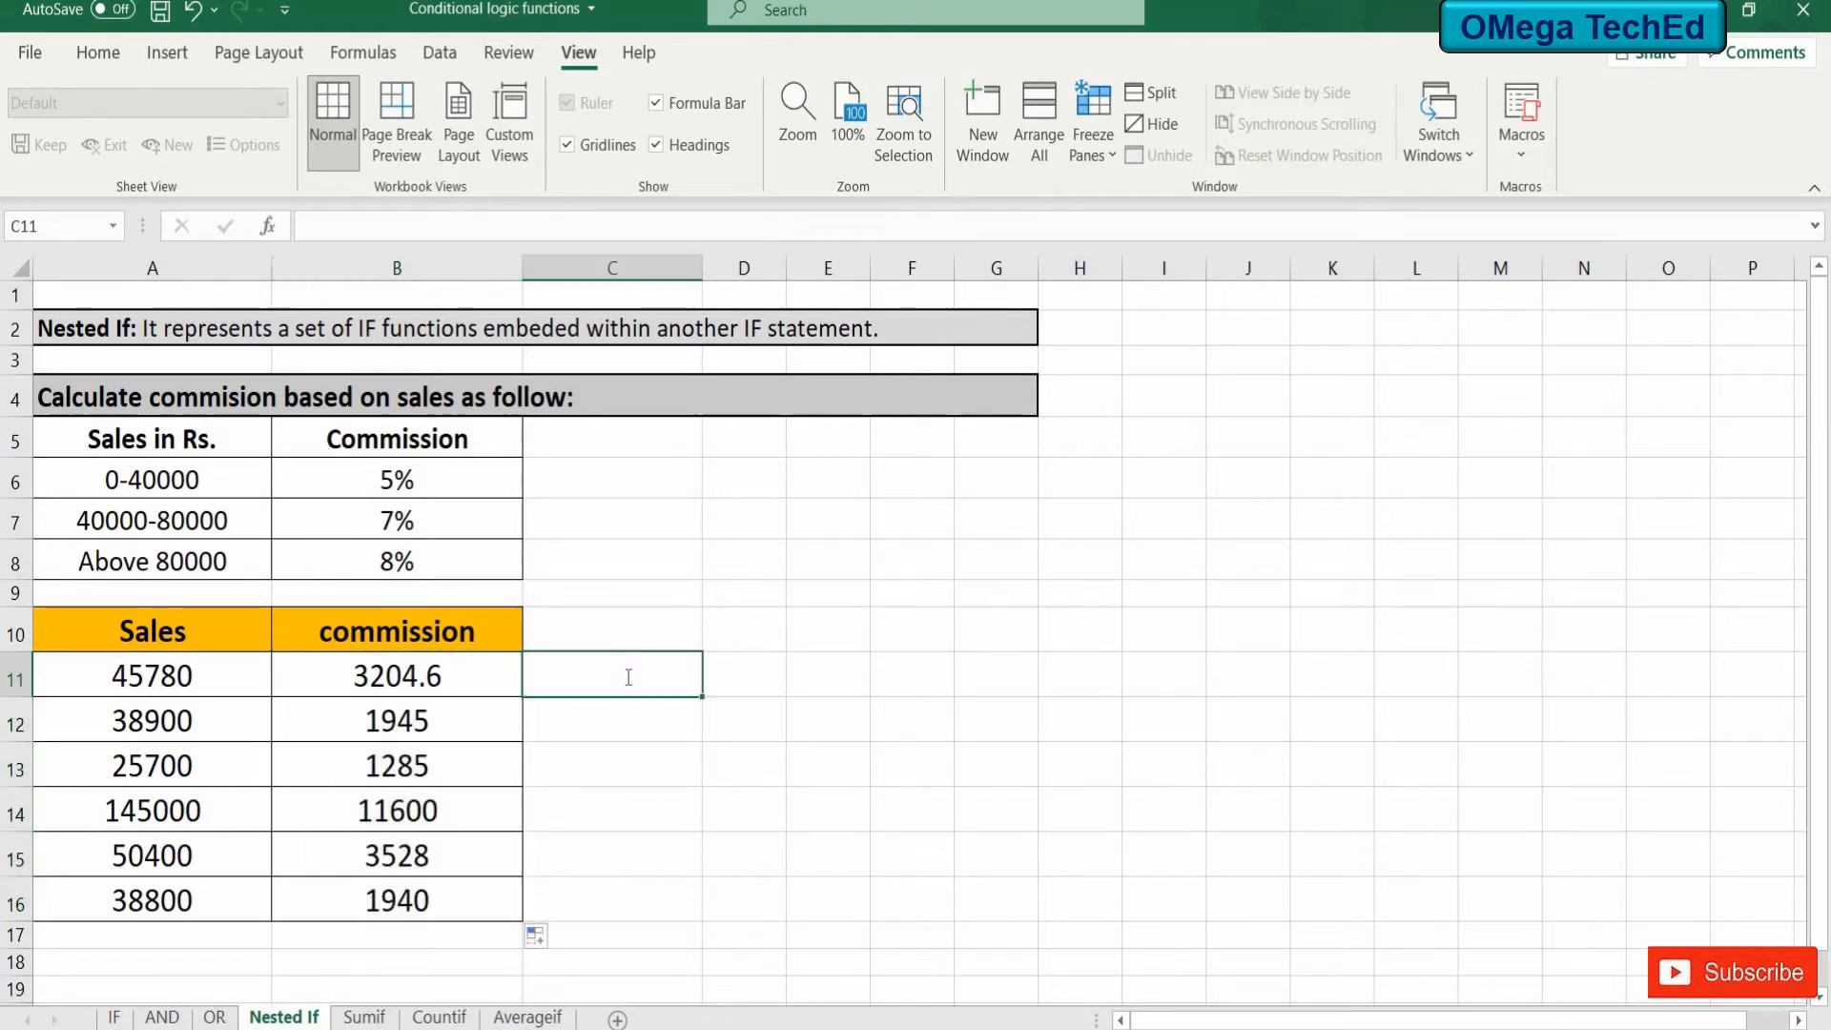
type("=if")
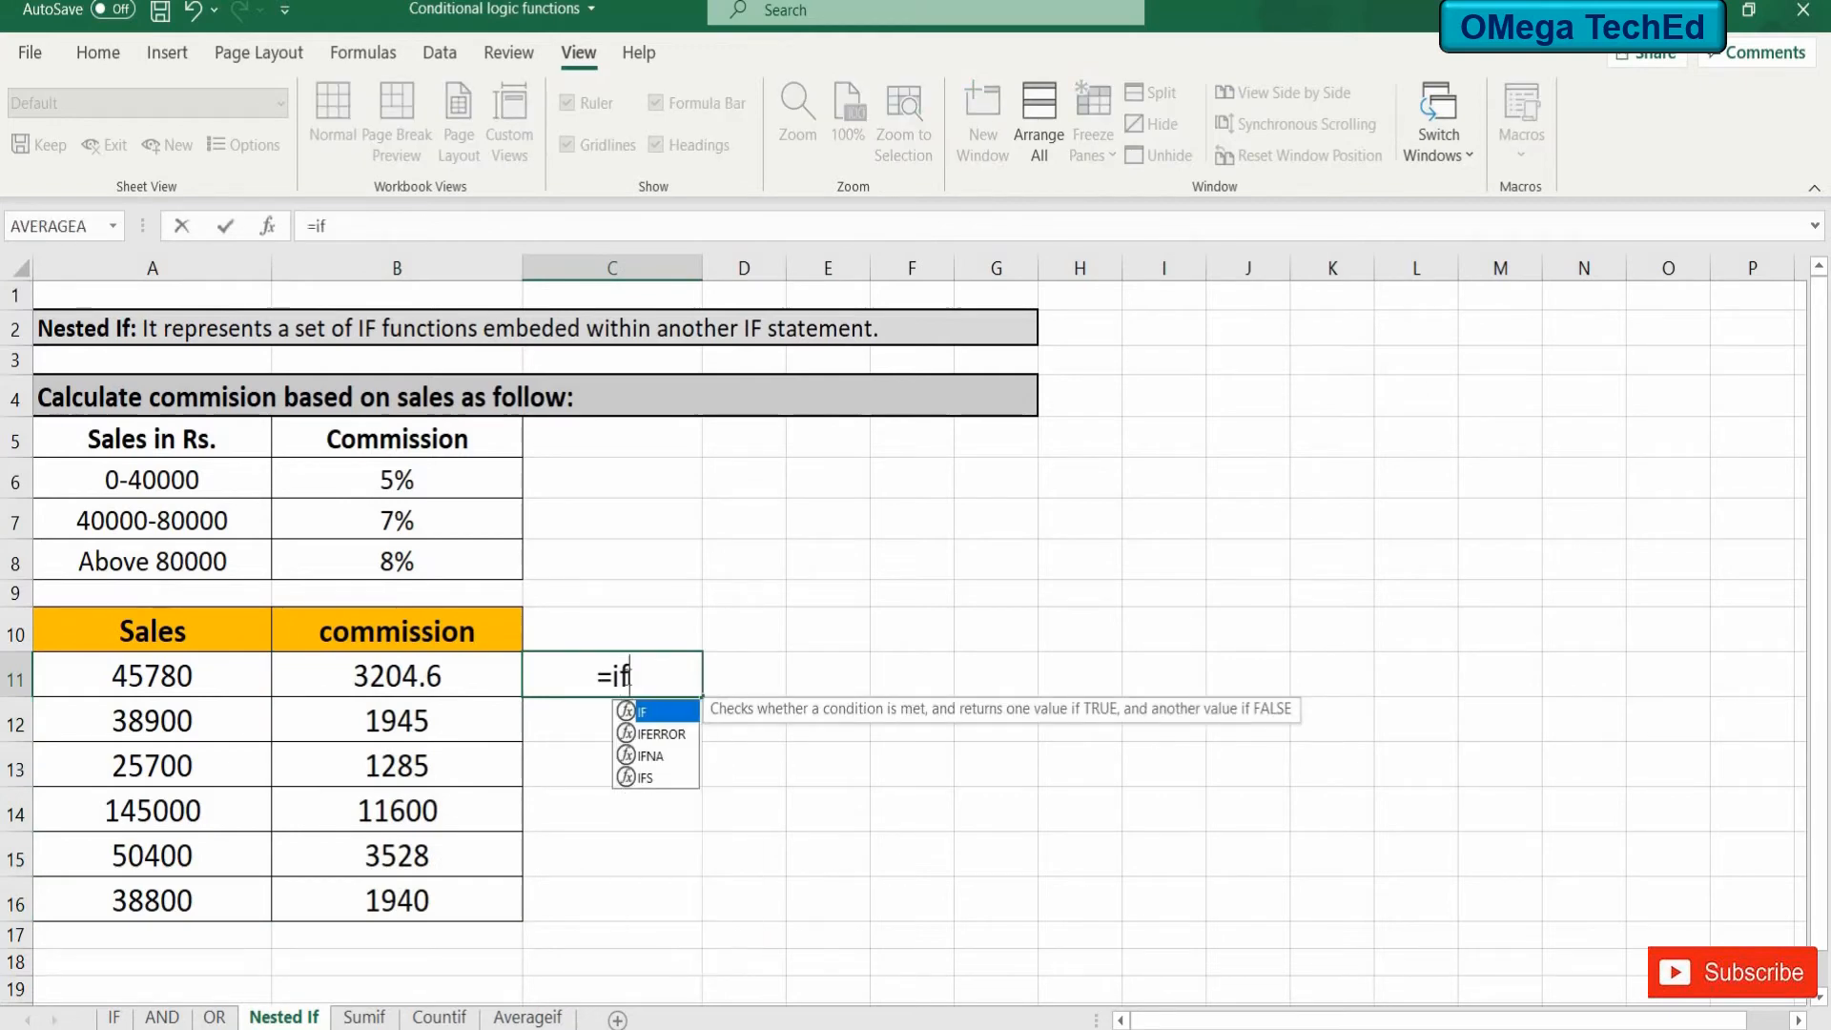
type("(")
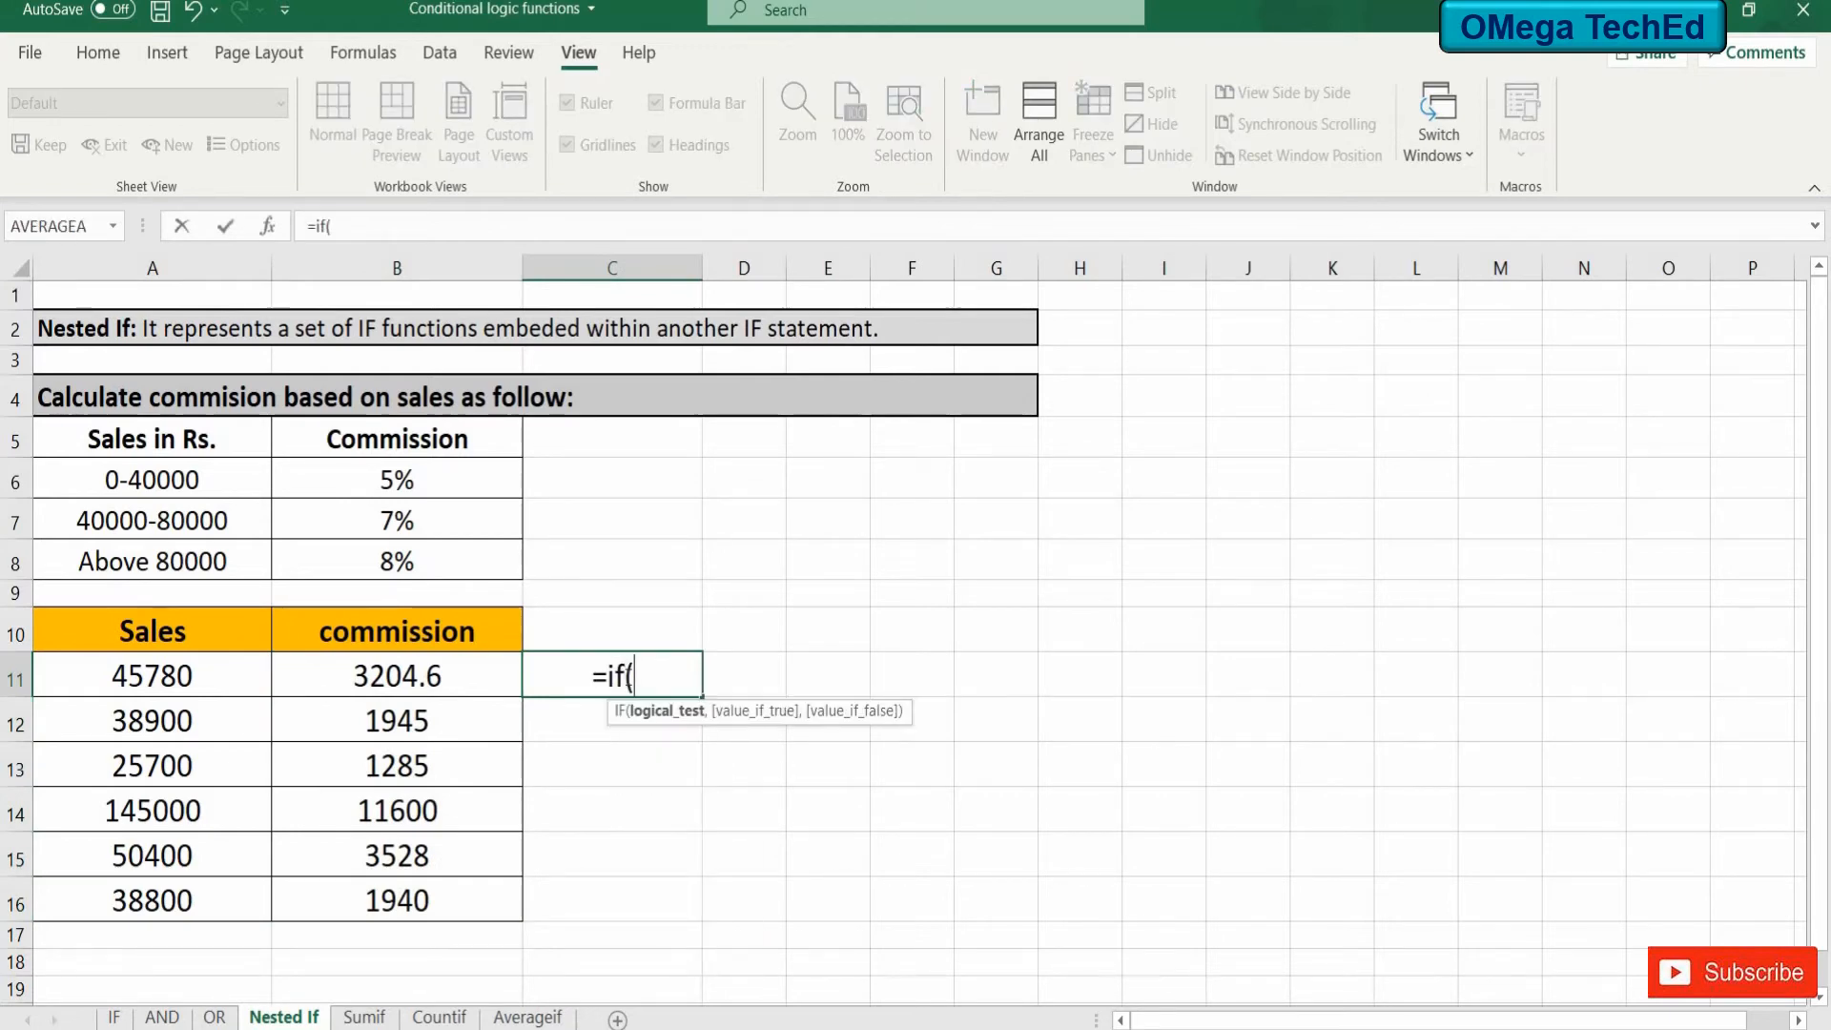
left_click(208, 675)
type(">=")
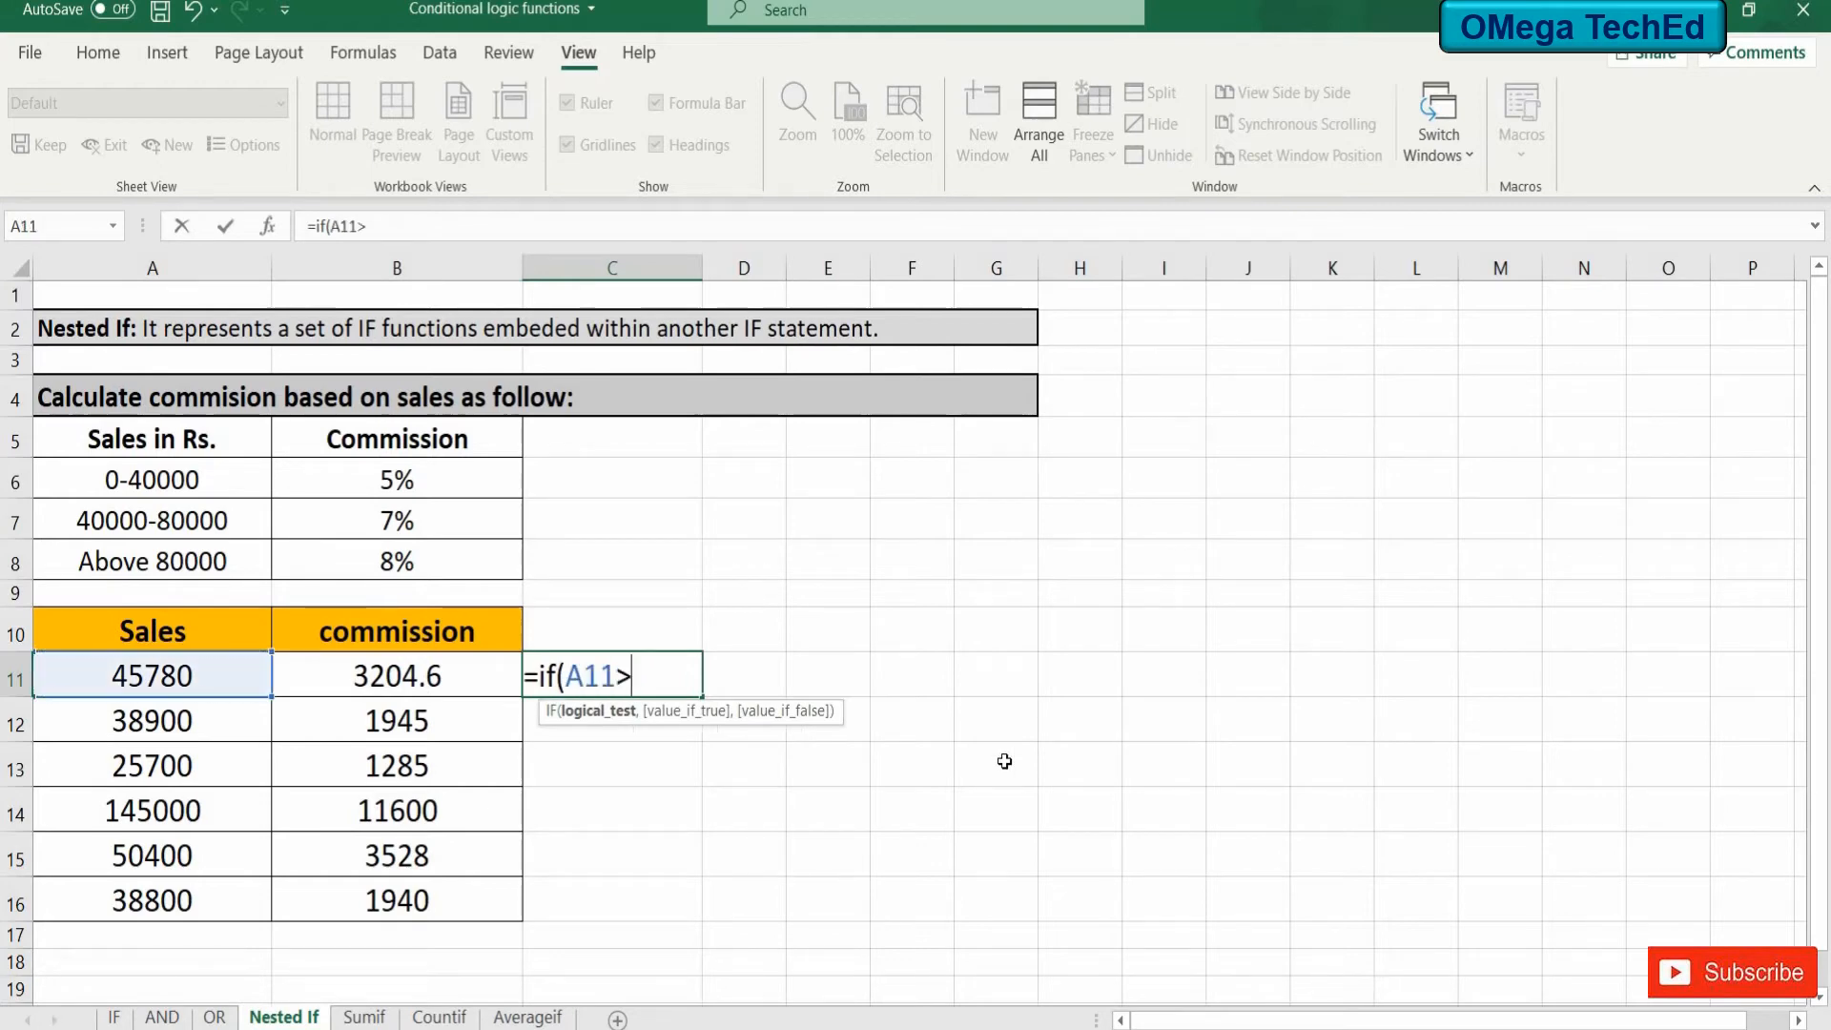
type("80000")
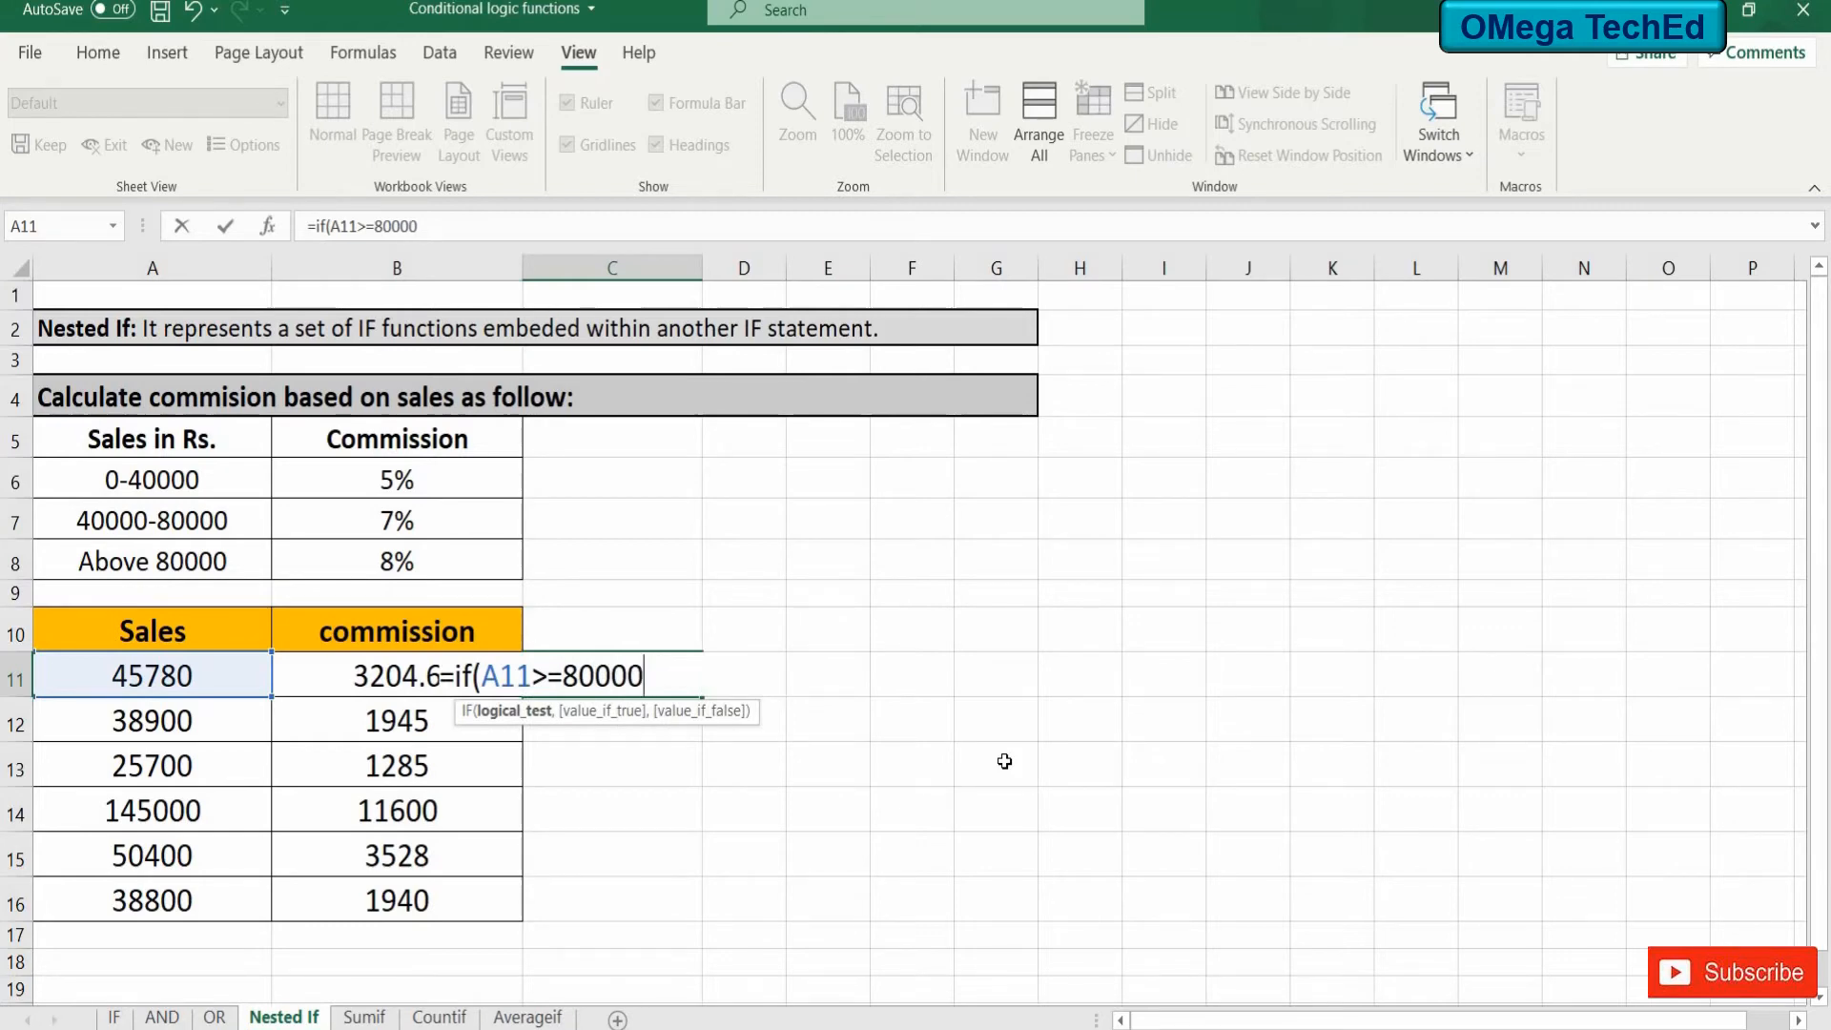
type(",0.08*")
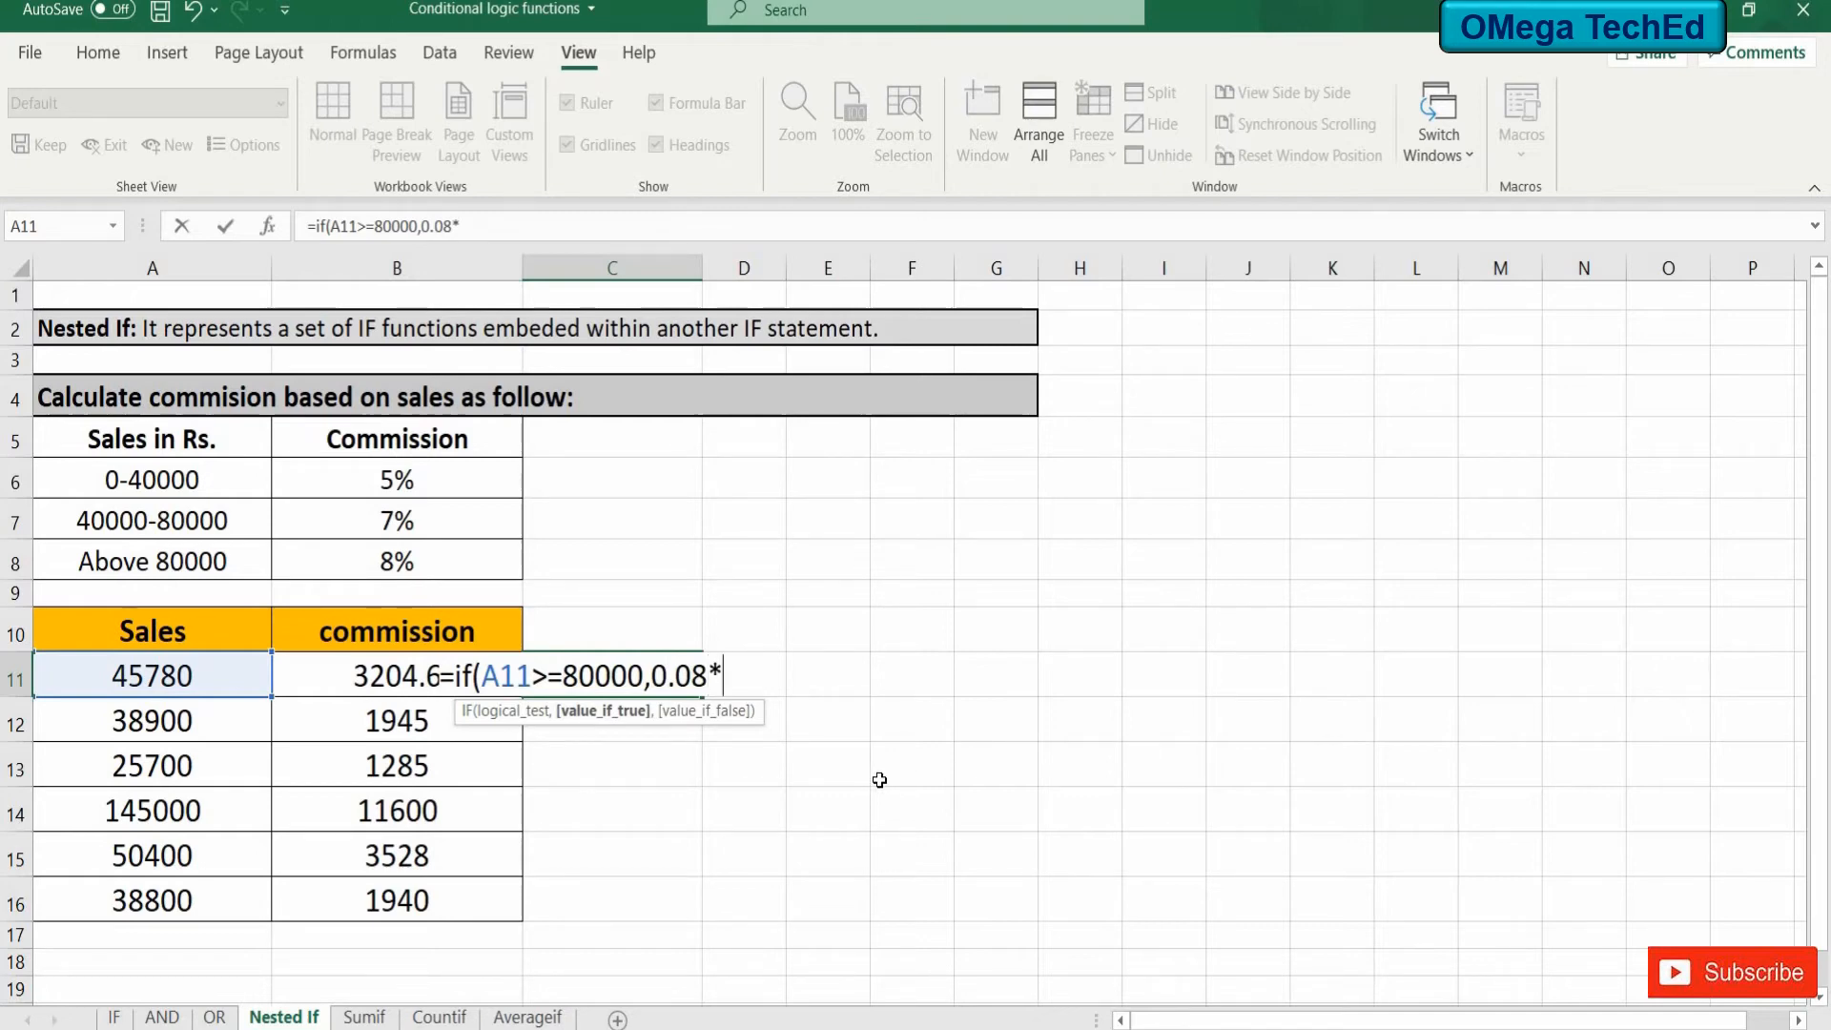
left_click(243, 668)
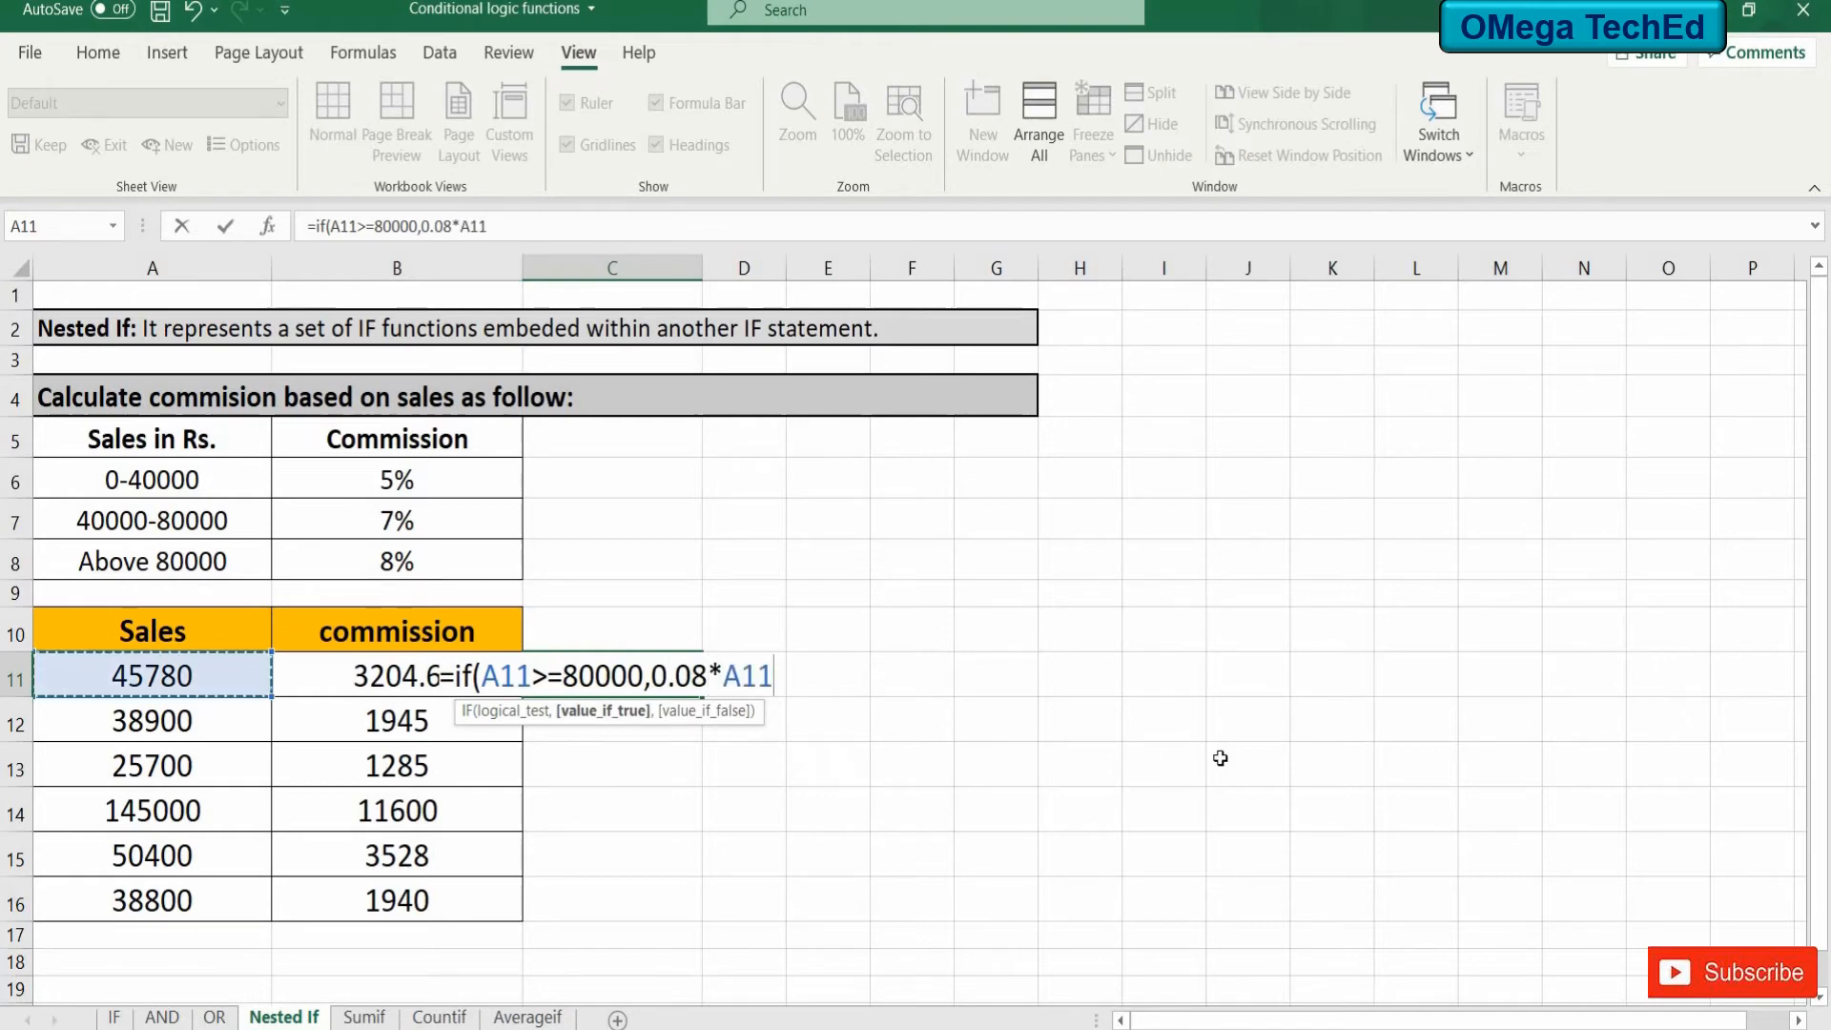
Nest a second IF as the false value in C11, with the test A11>=40000 and 0.07*A11 as its true value.
type(",")
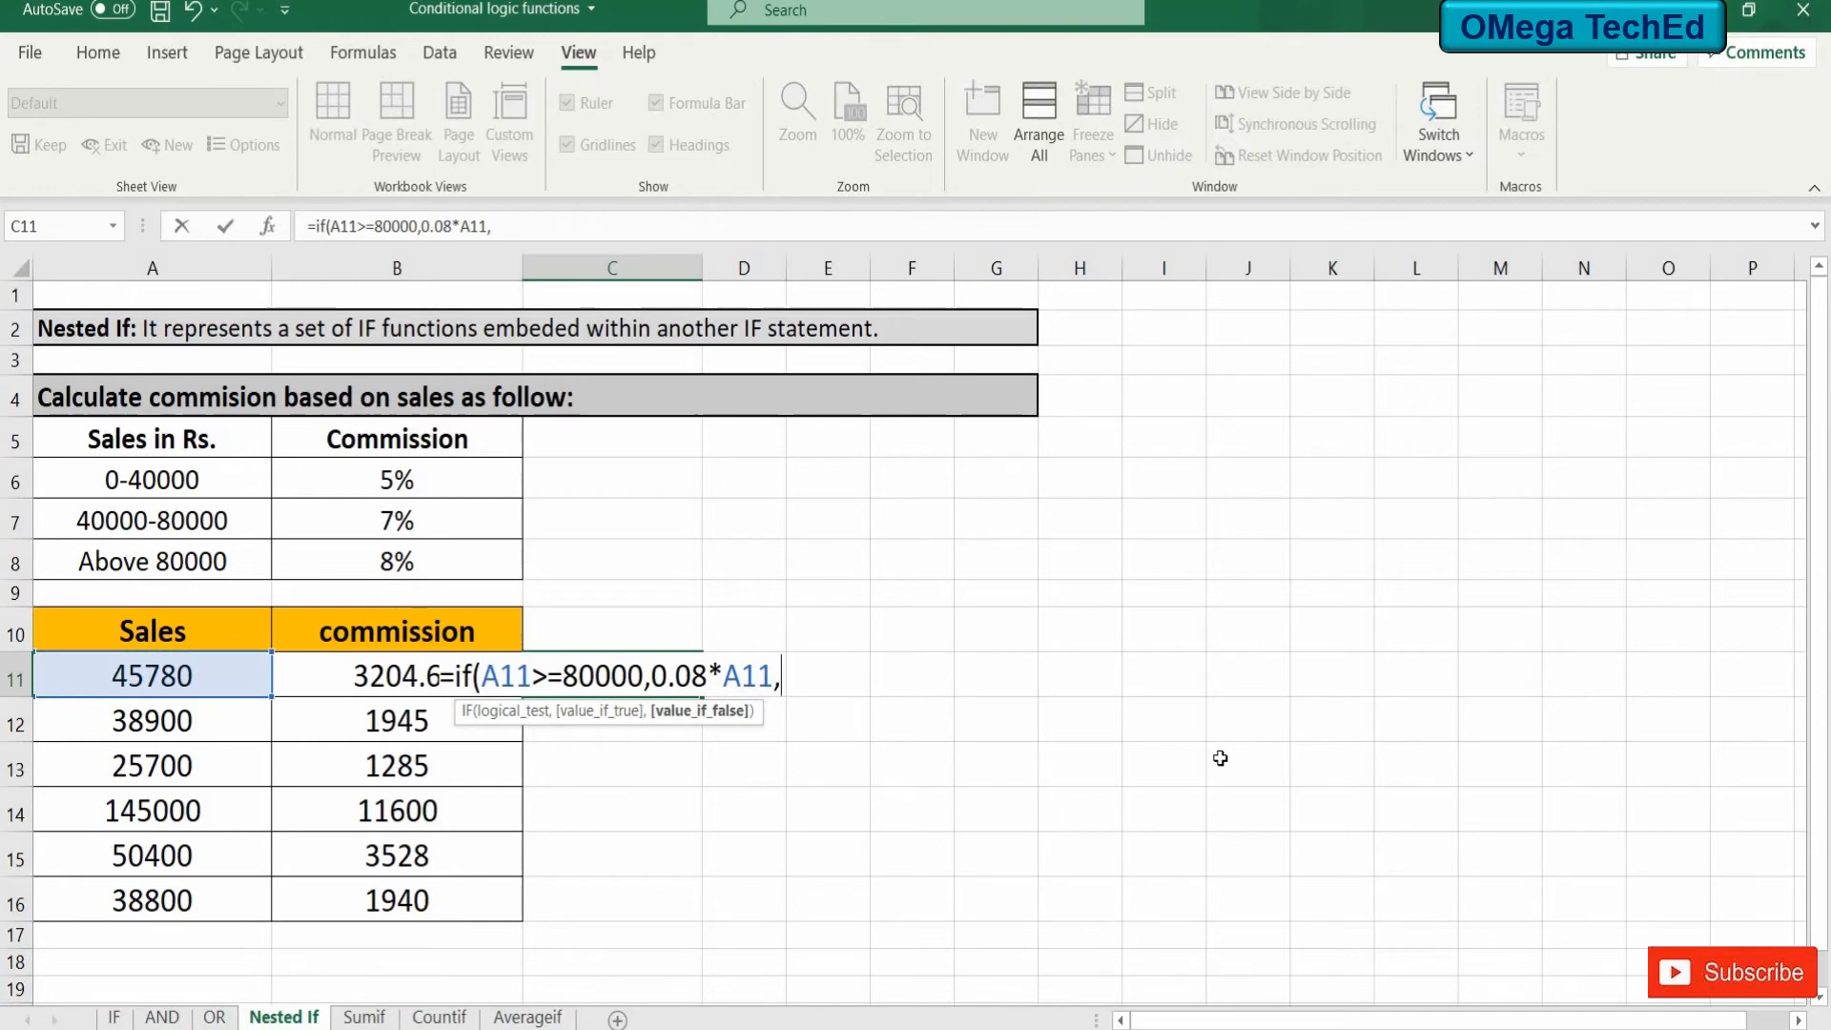
type("if")
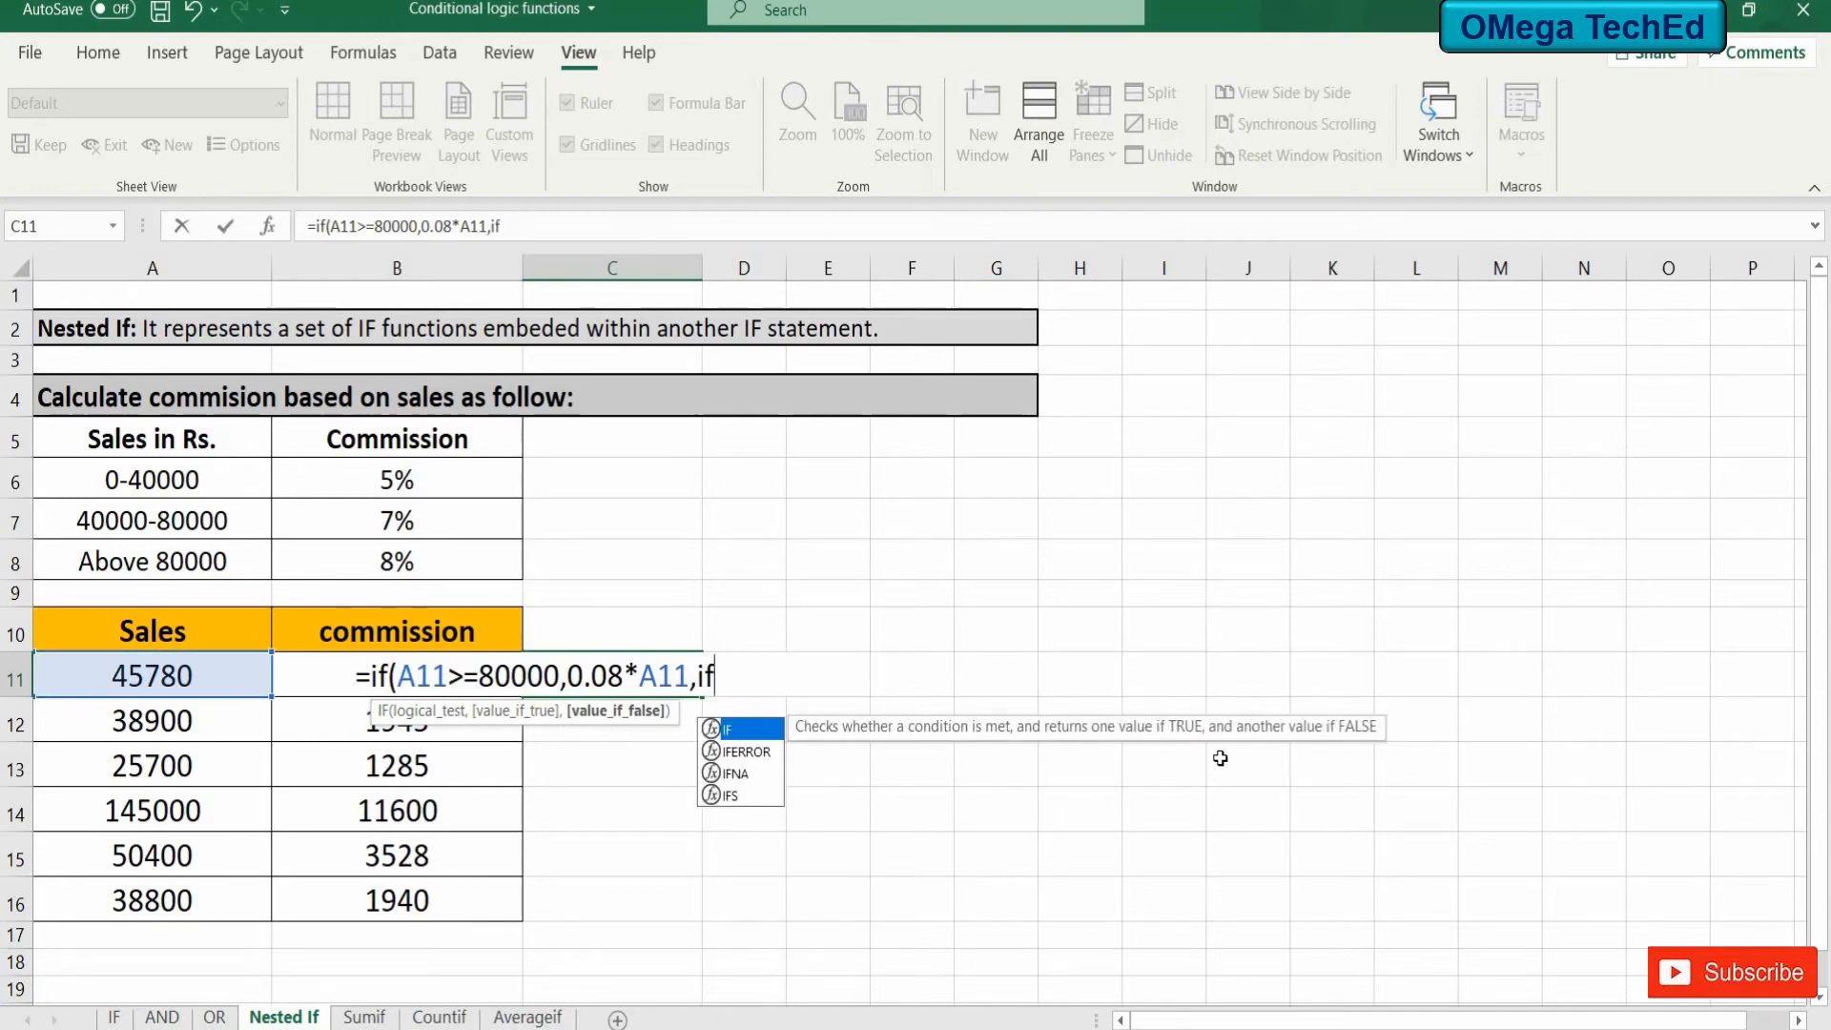
type("(")
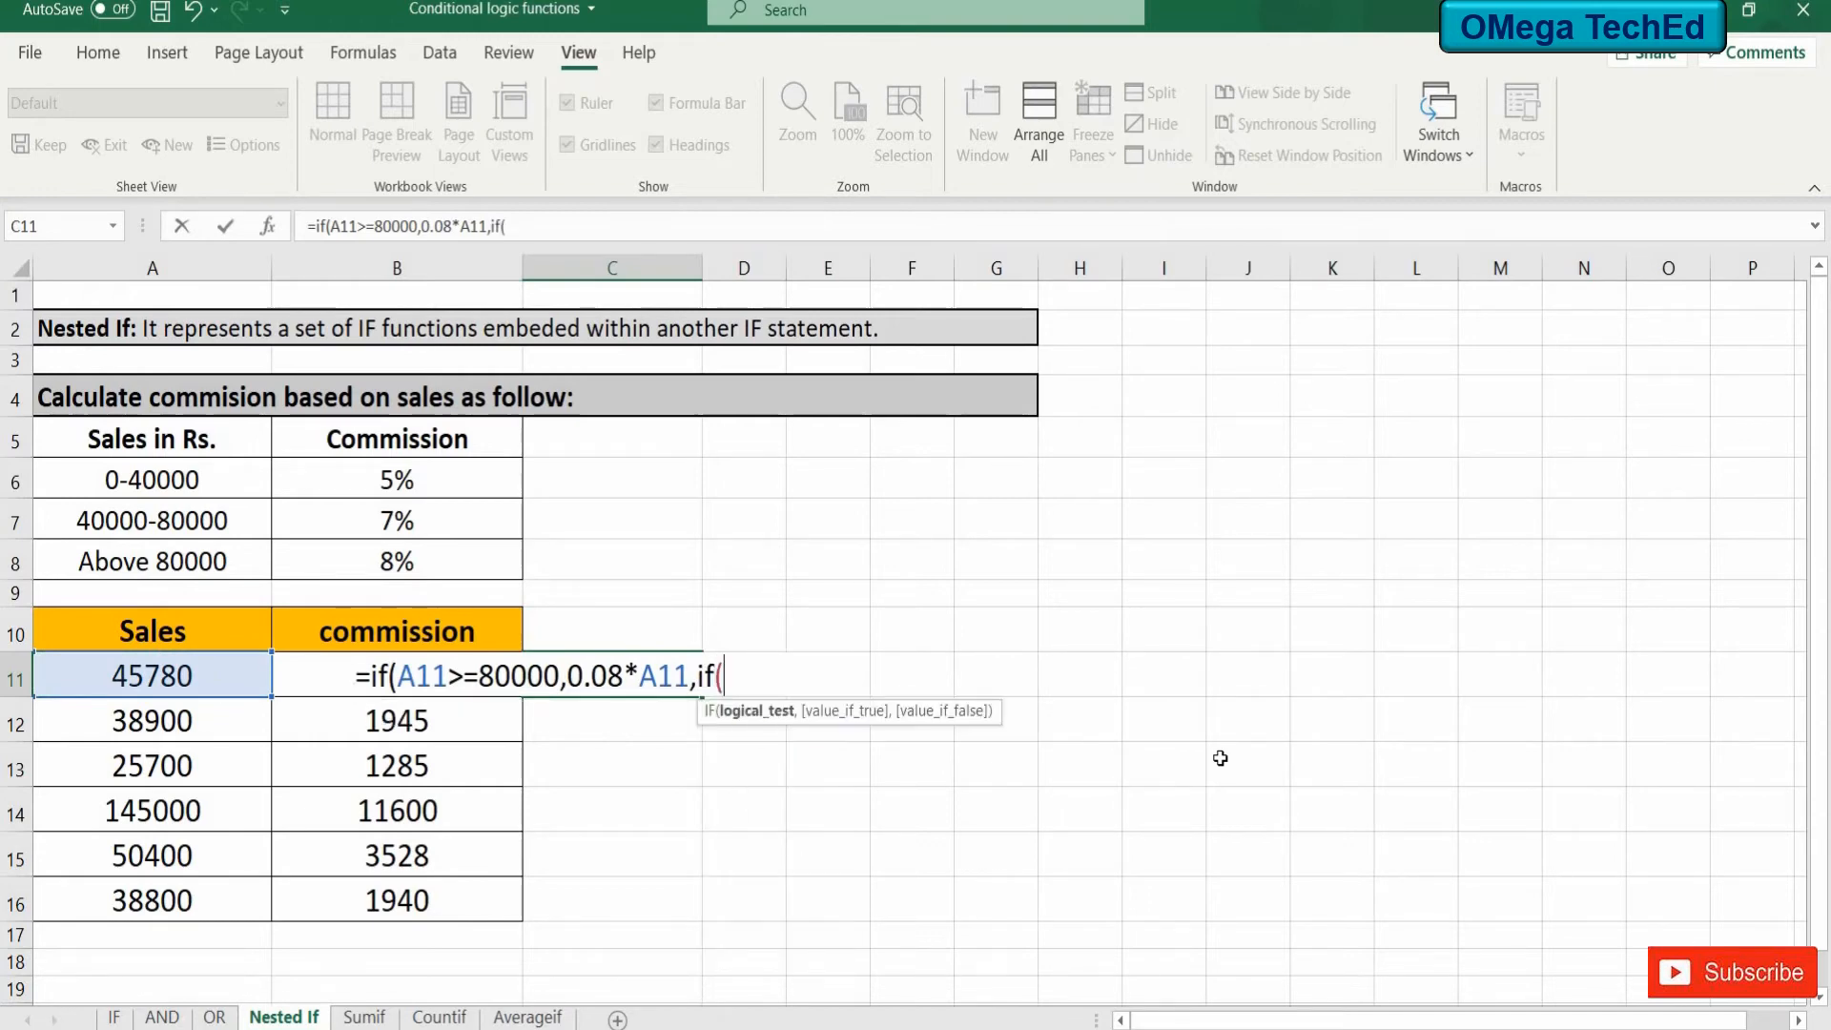
left_click(204, 675)
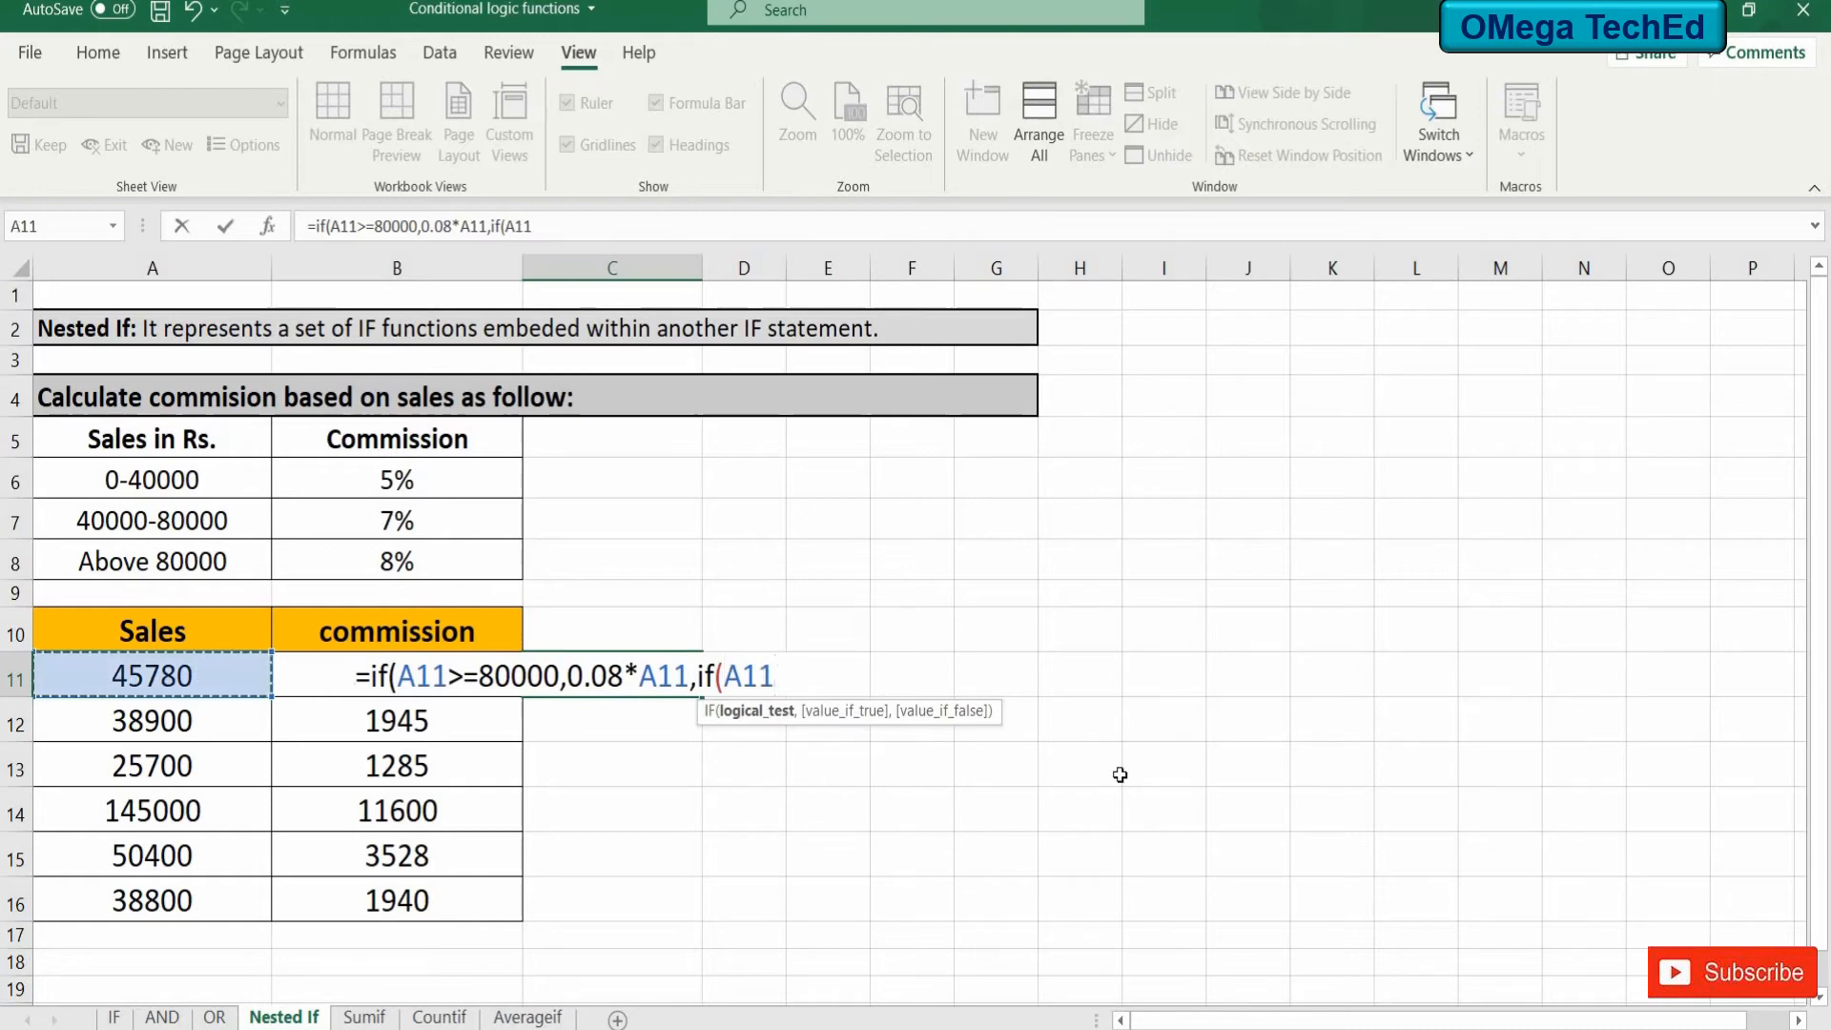
type(">=")
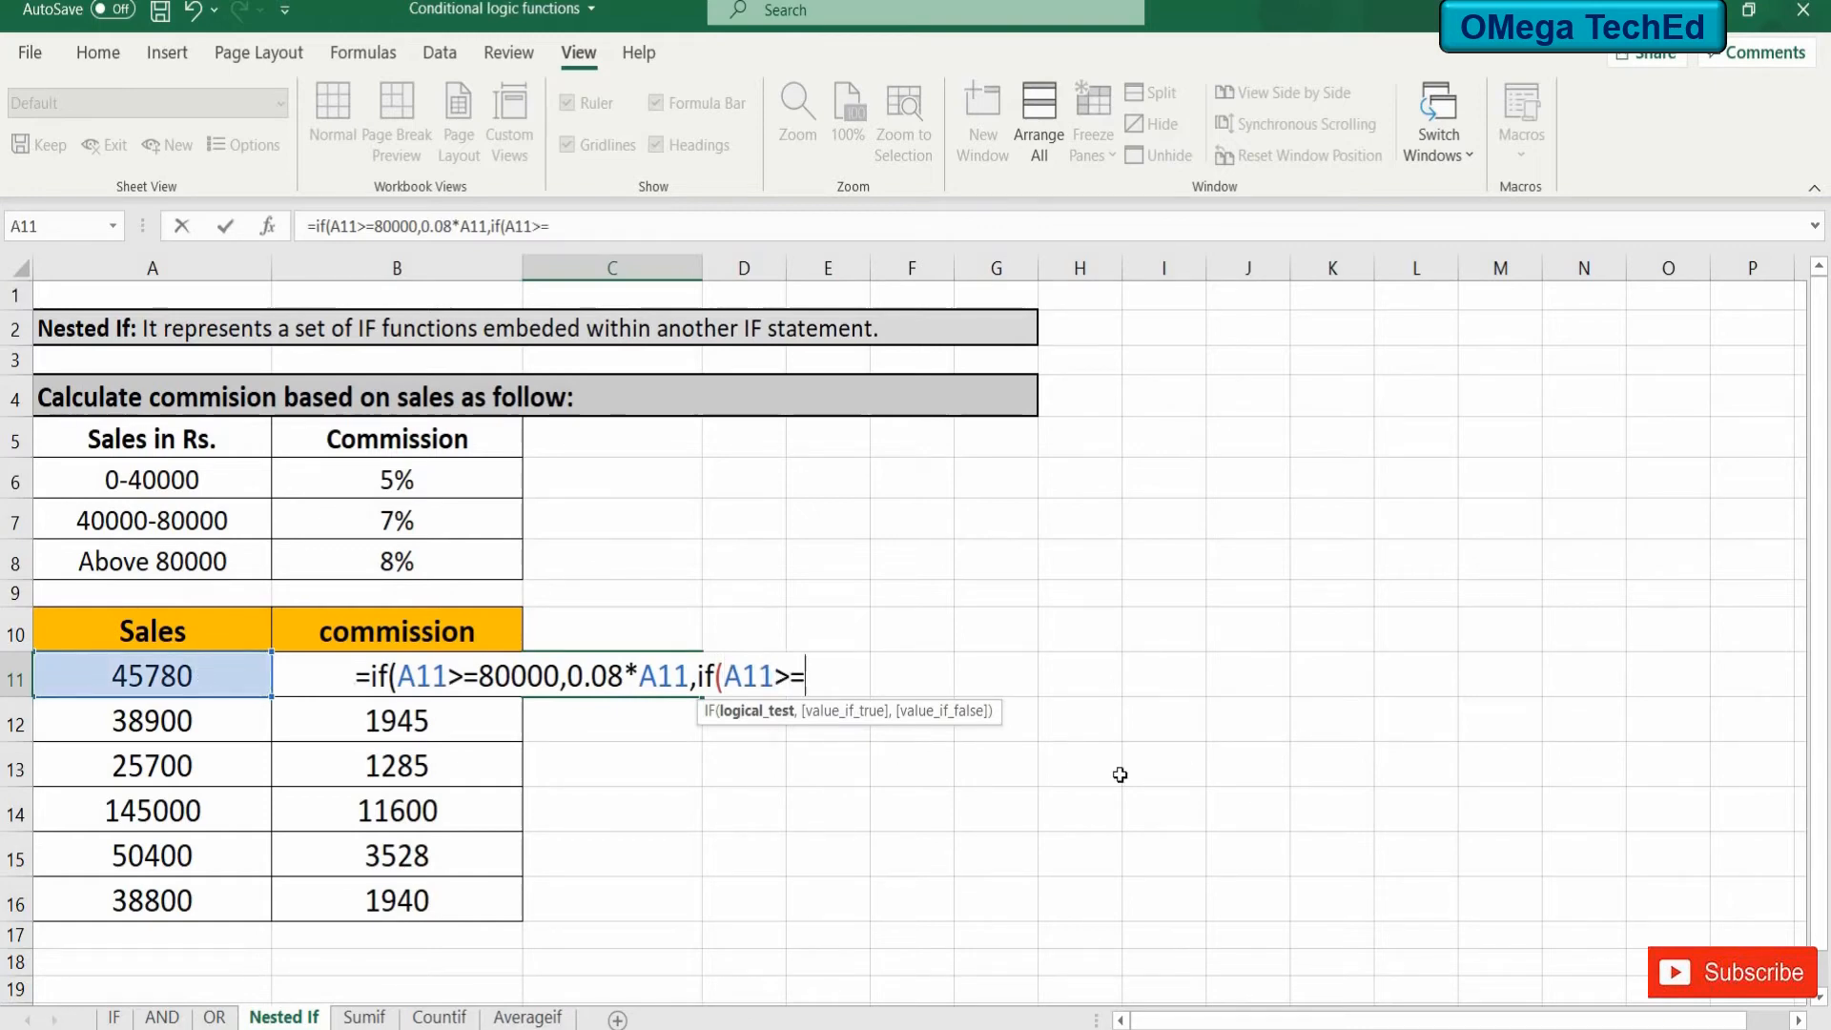
type("40000")
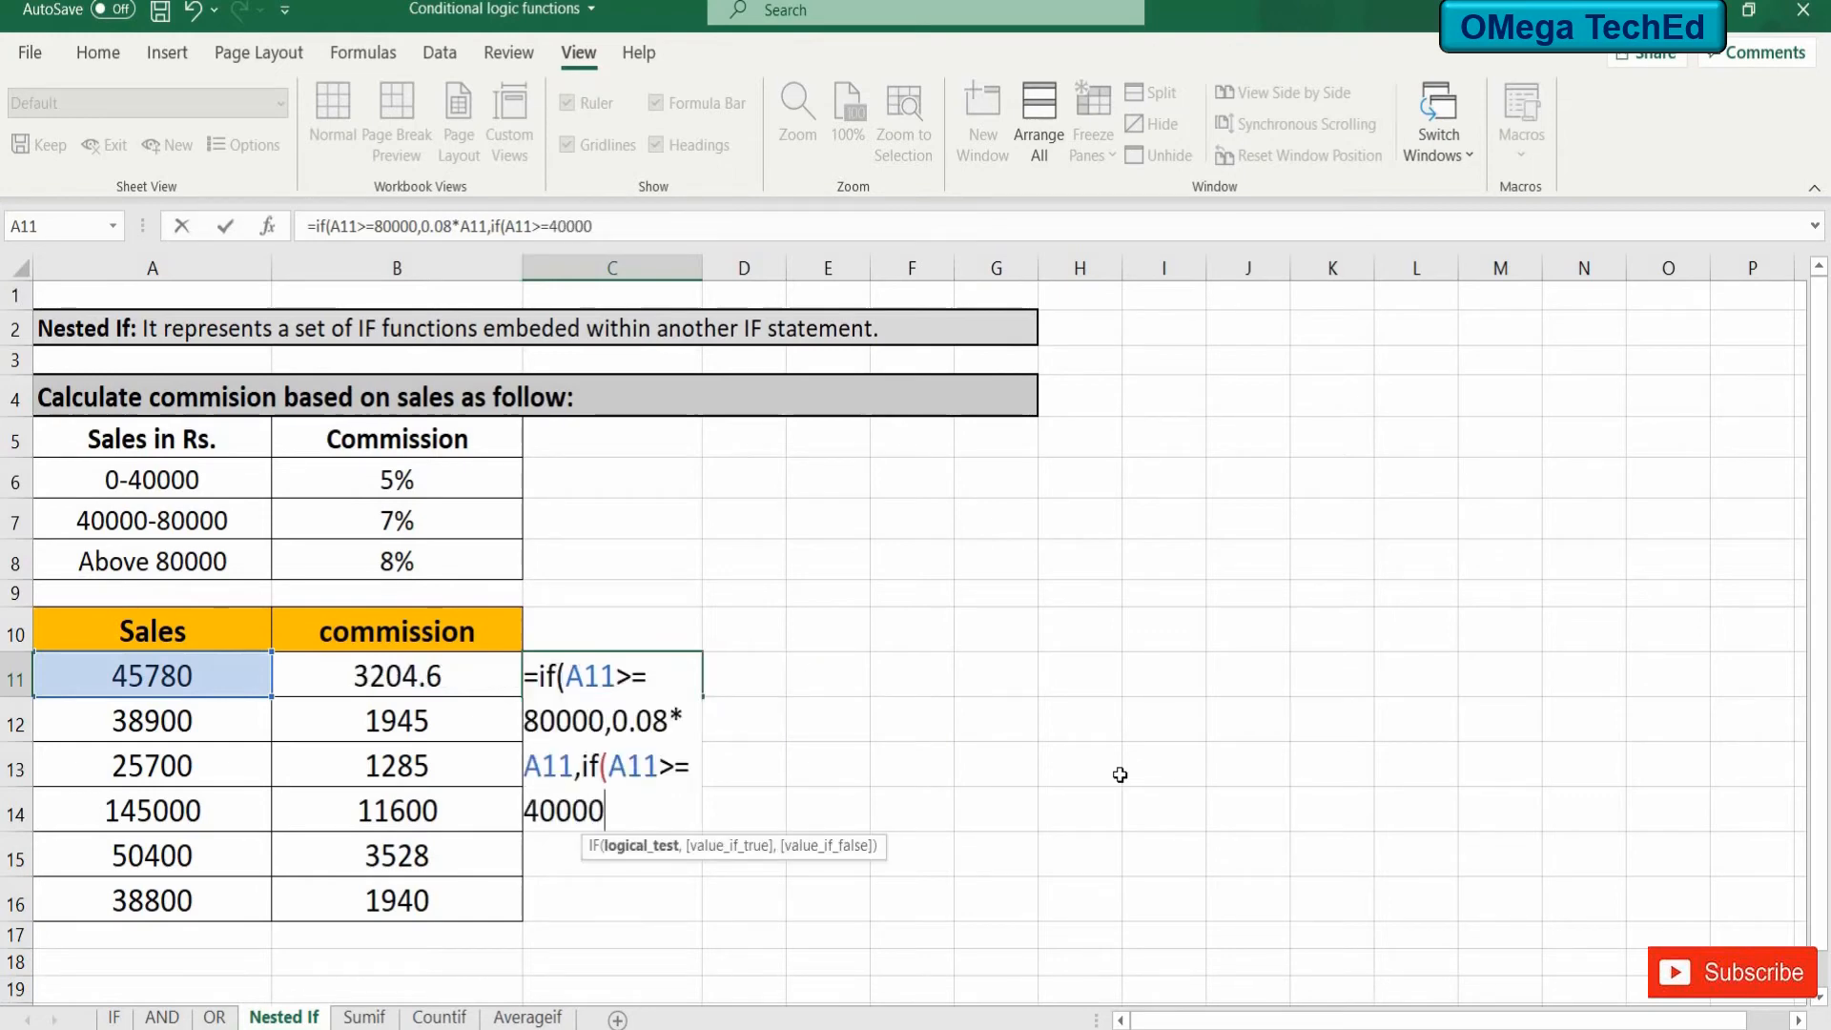
type(",0")
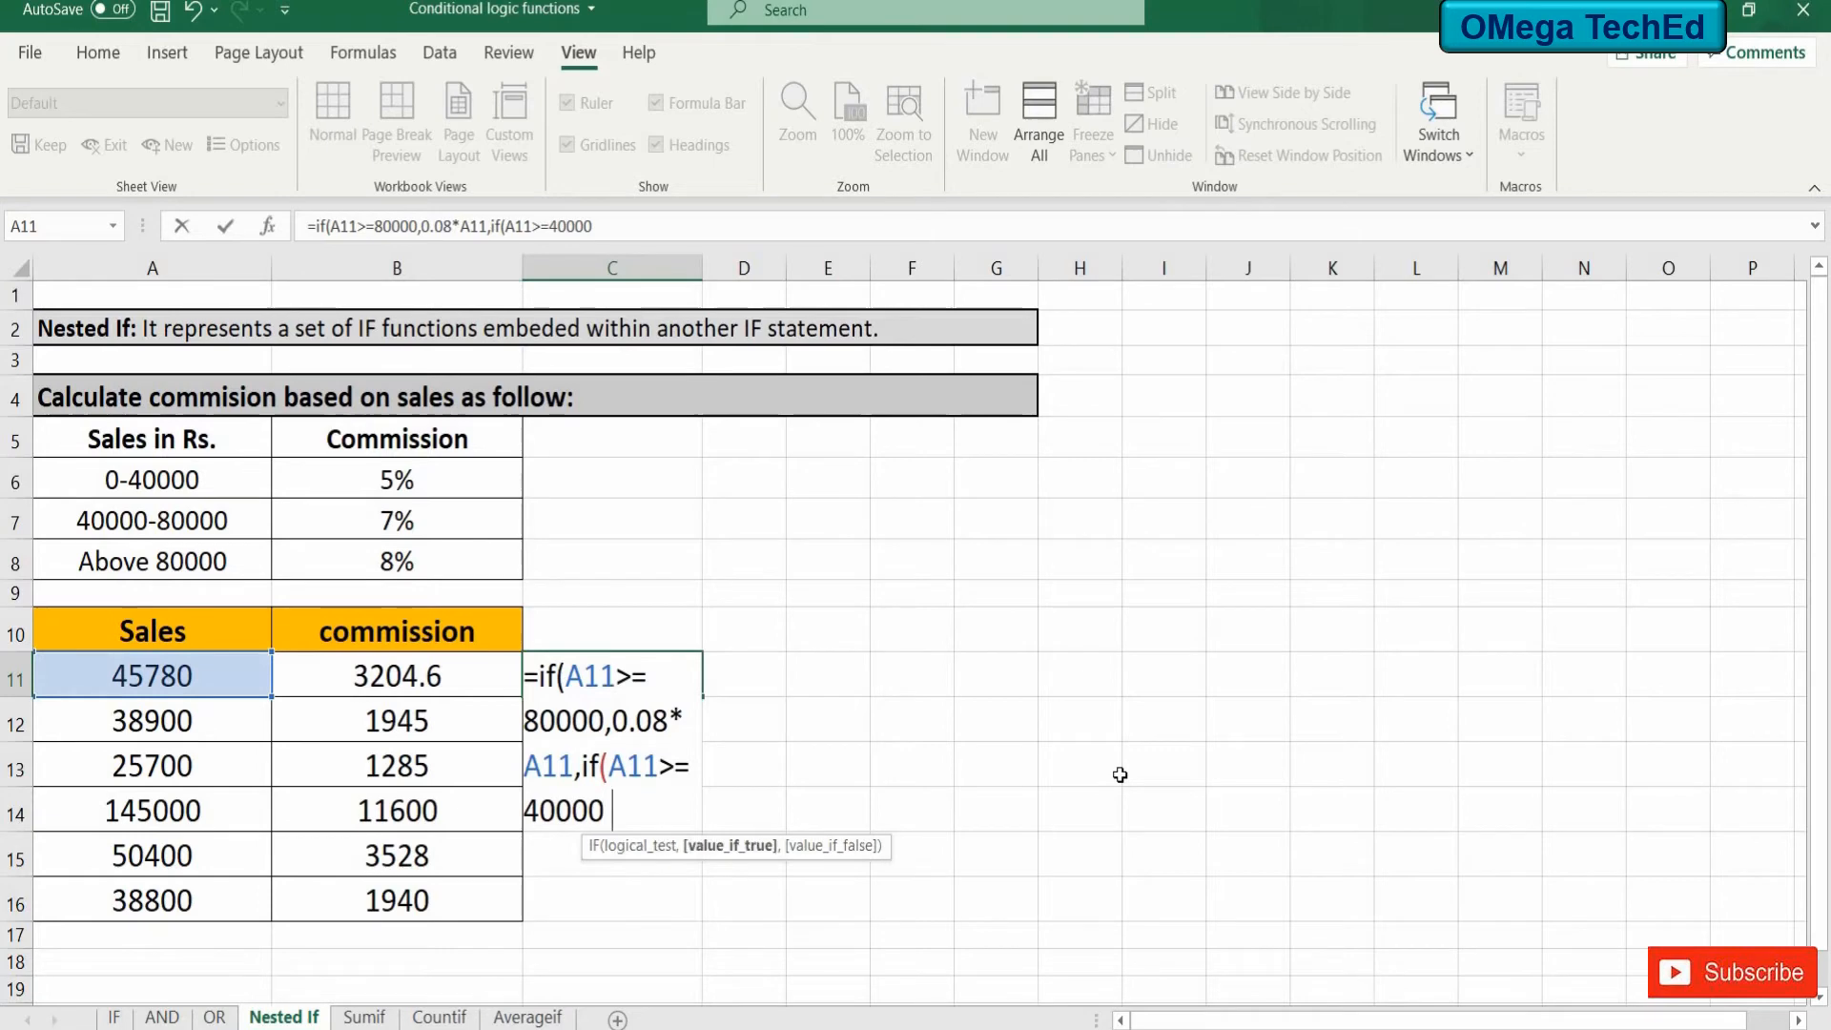
type(".07*")
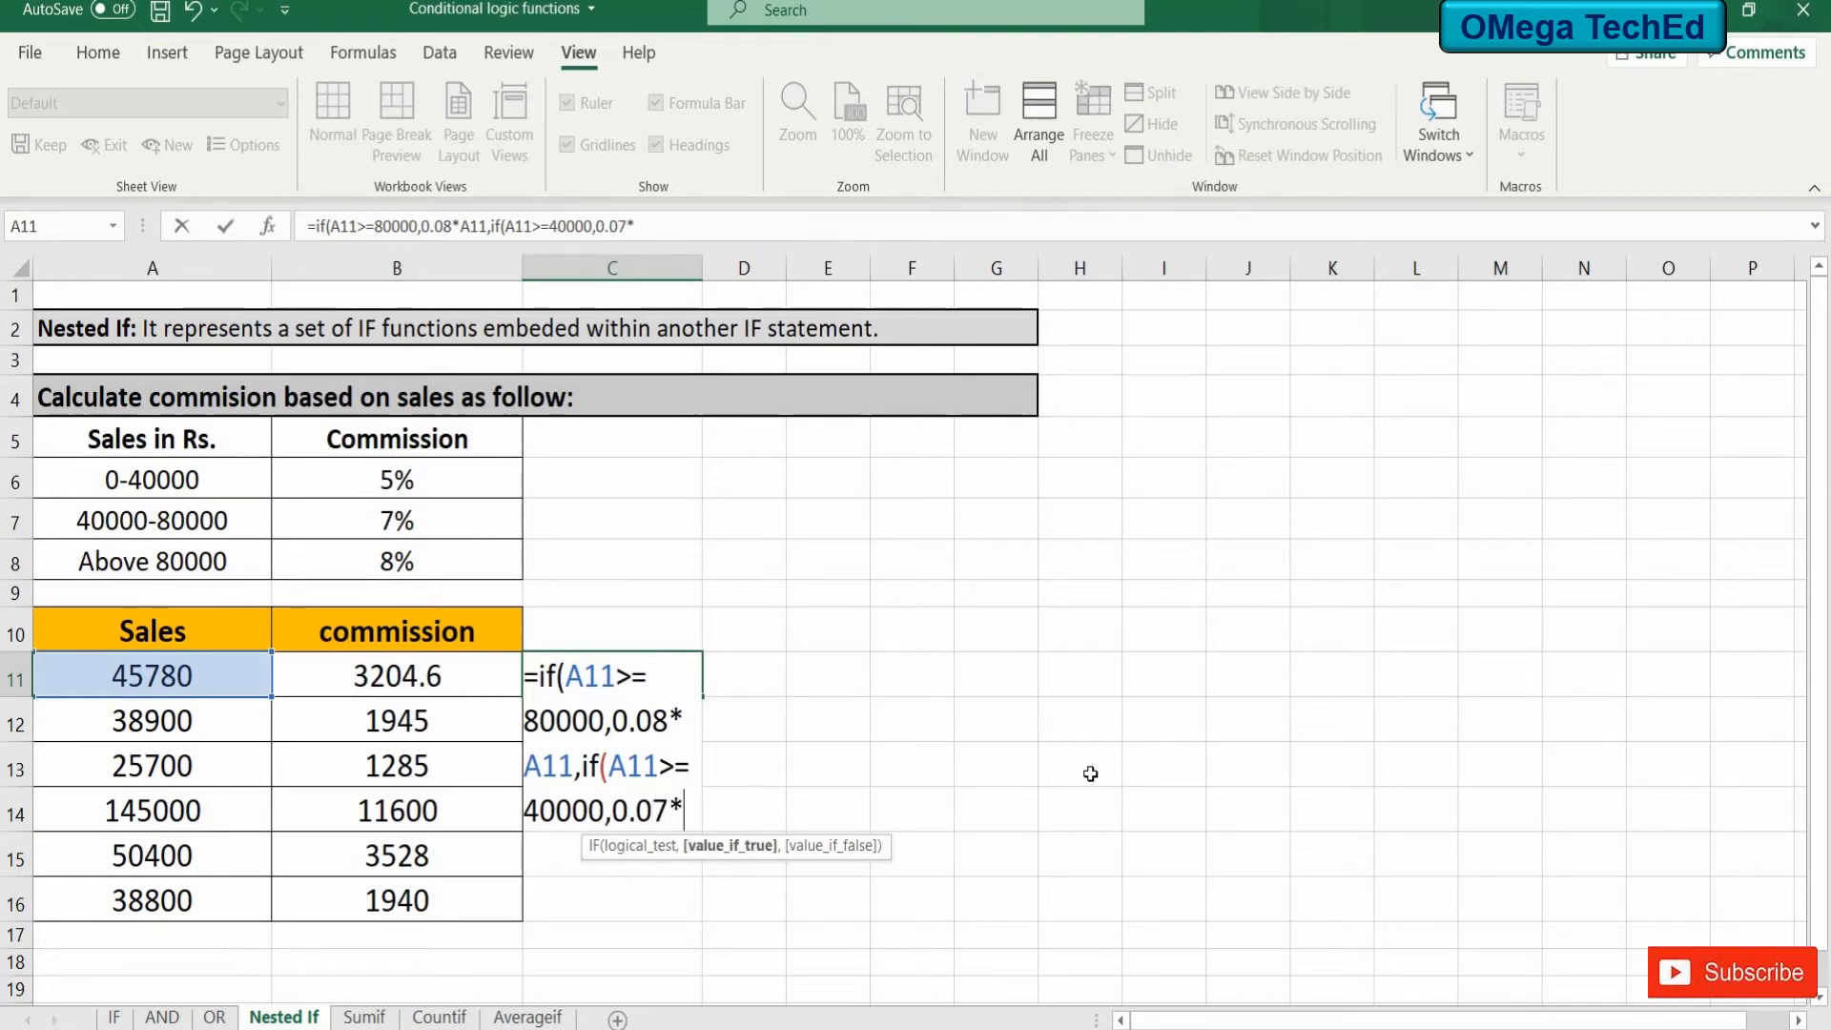
left_click(255, 675)
Complete the nested IF formula in C11 with 0.05*A11 as the final false value.
type(",")
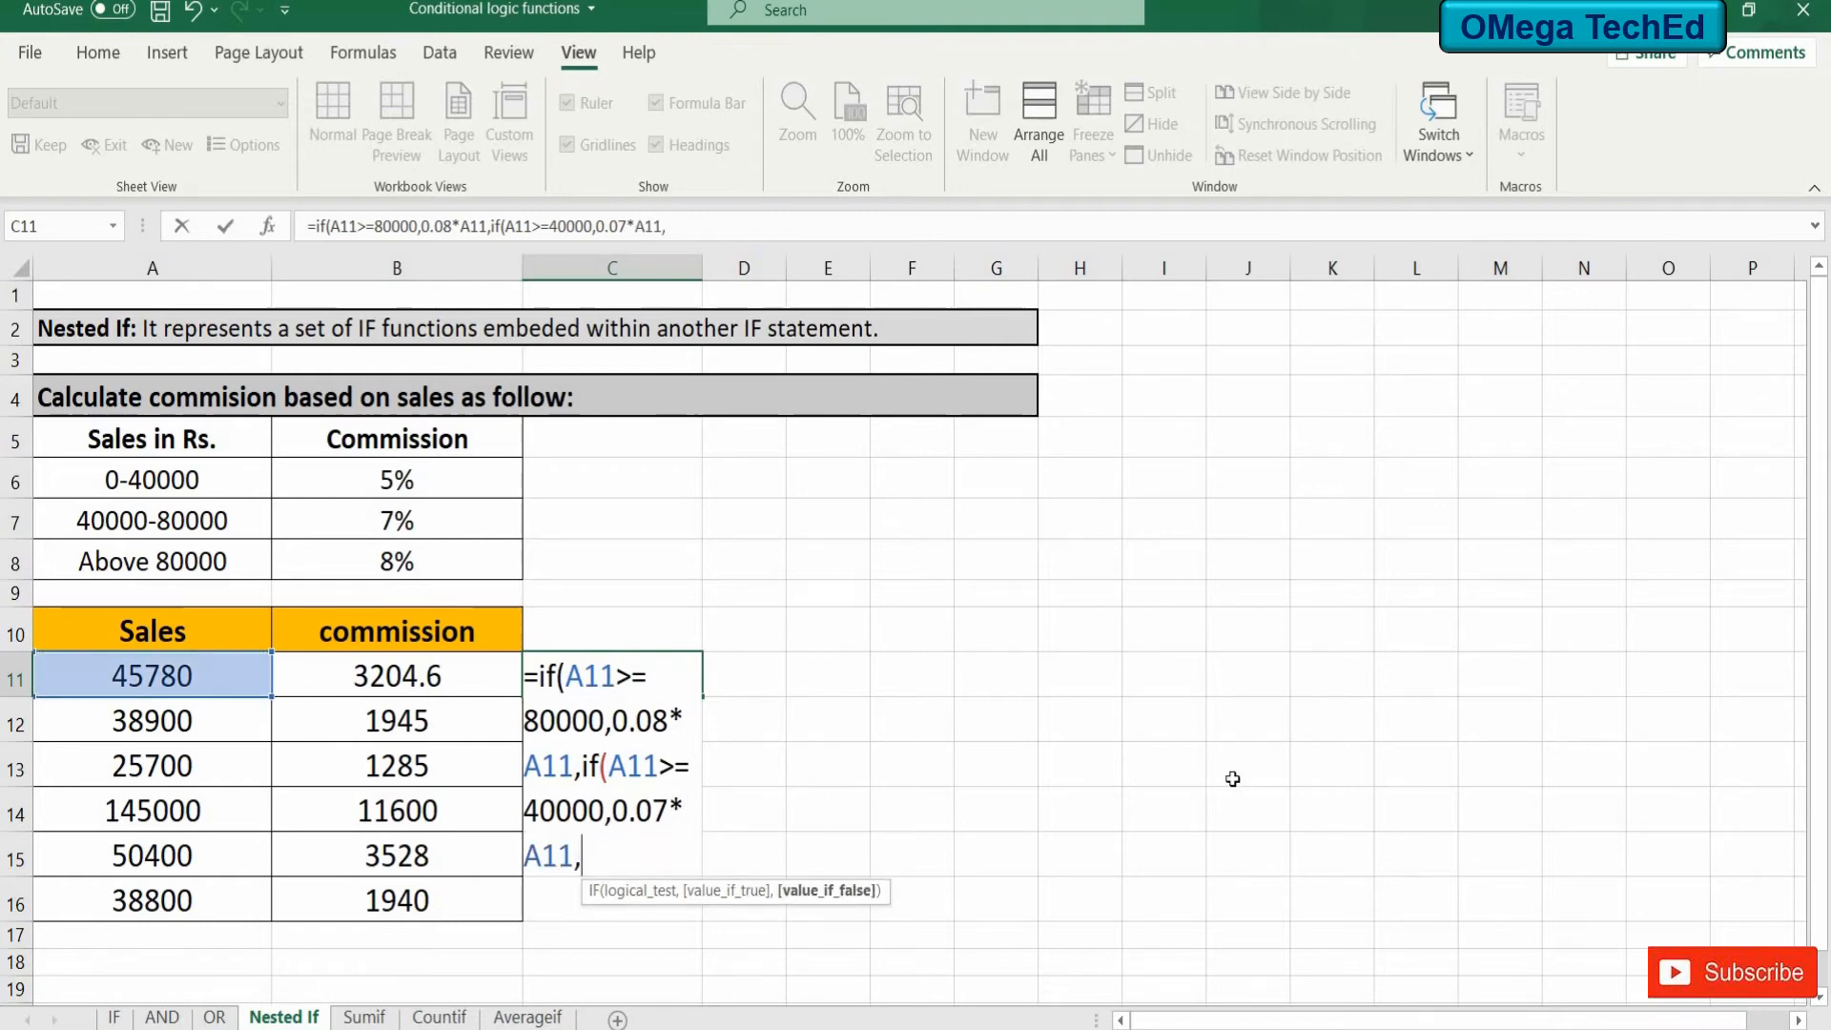
type("0.05*")
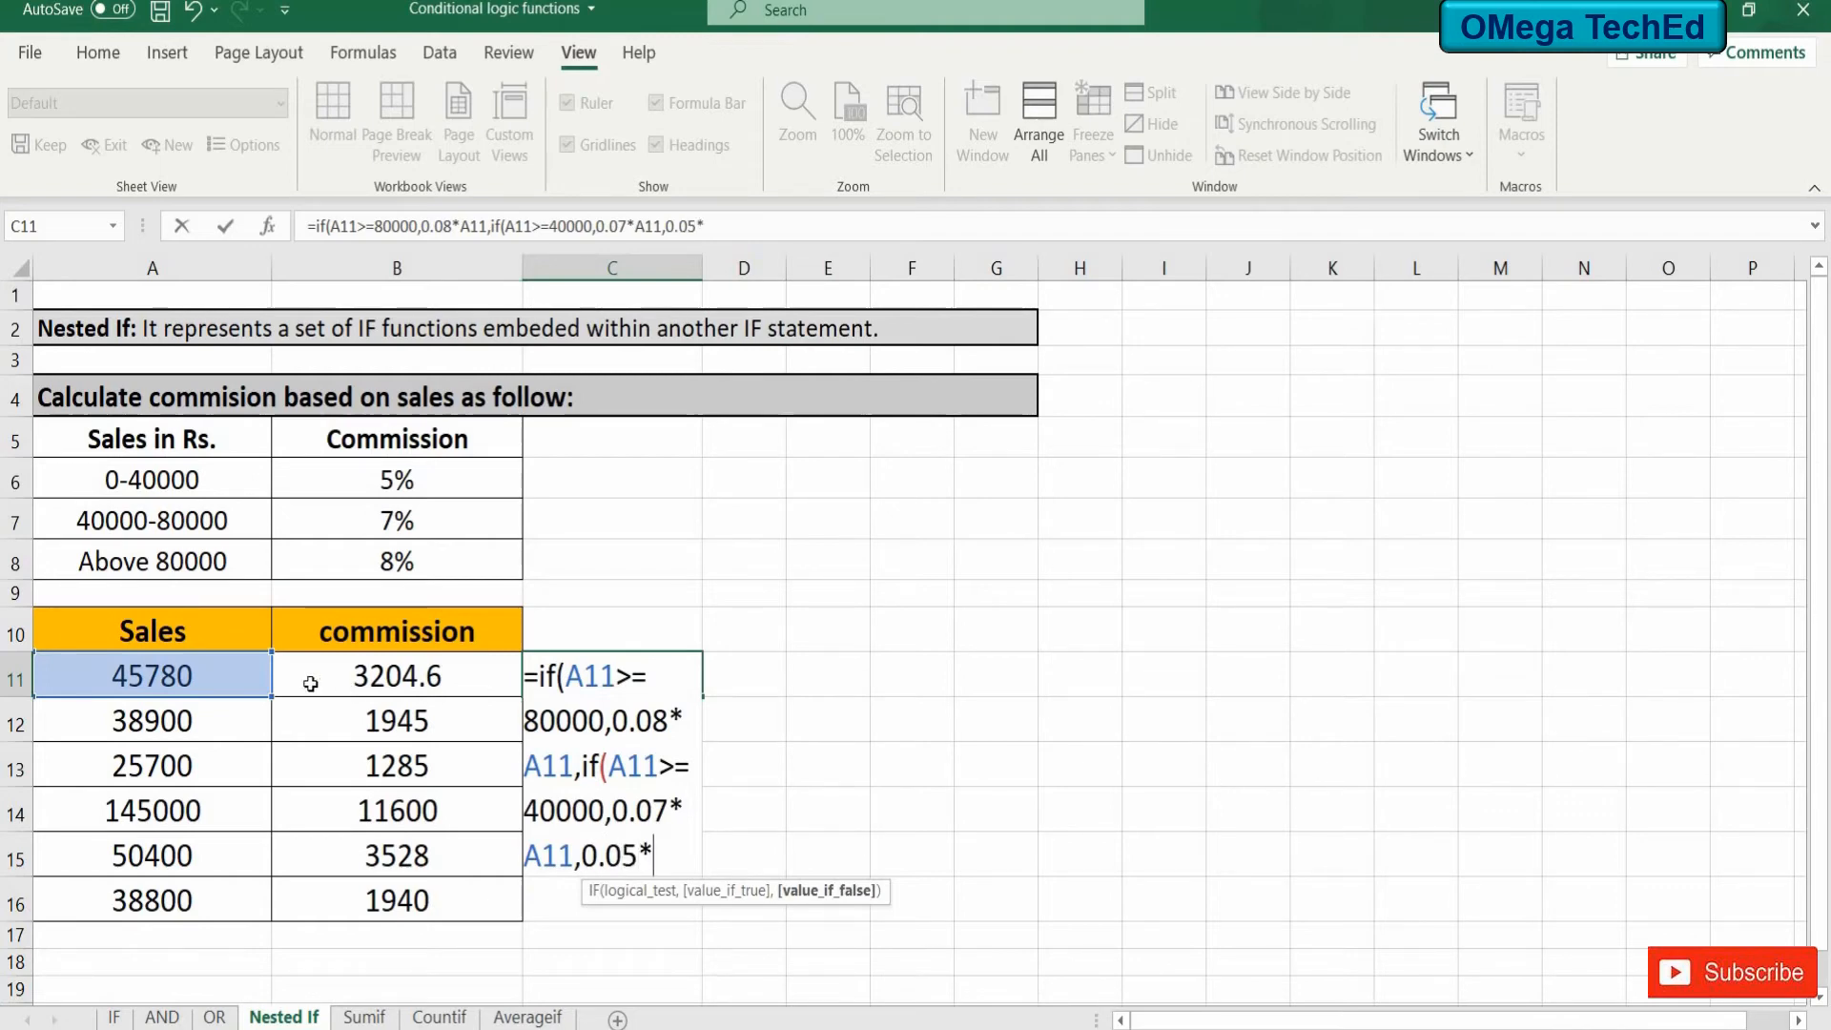
left_click(208, 674)
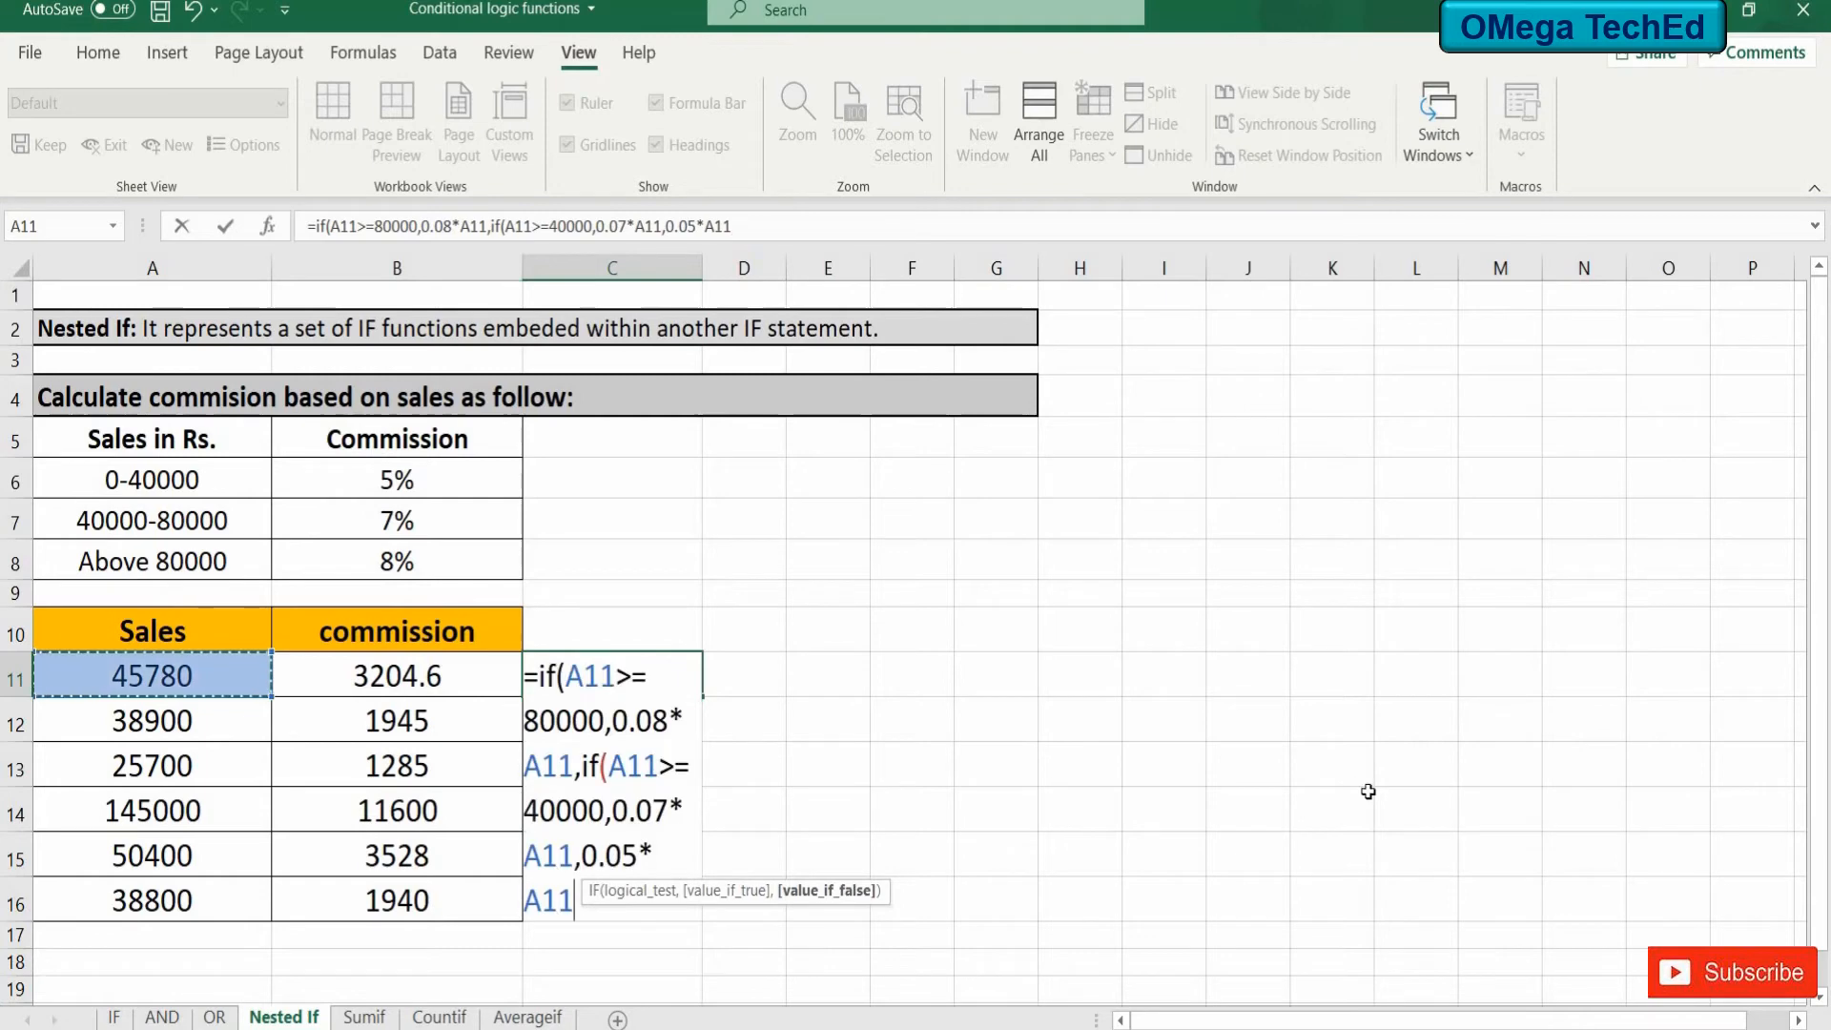
type(")")
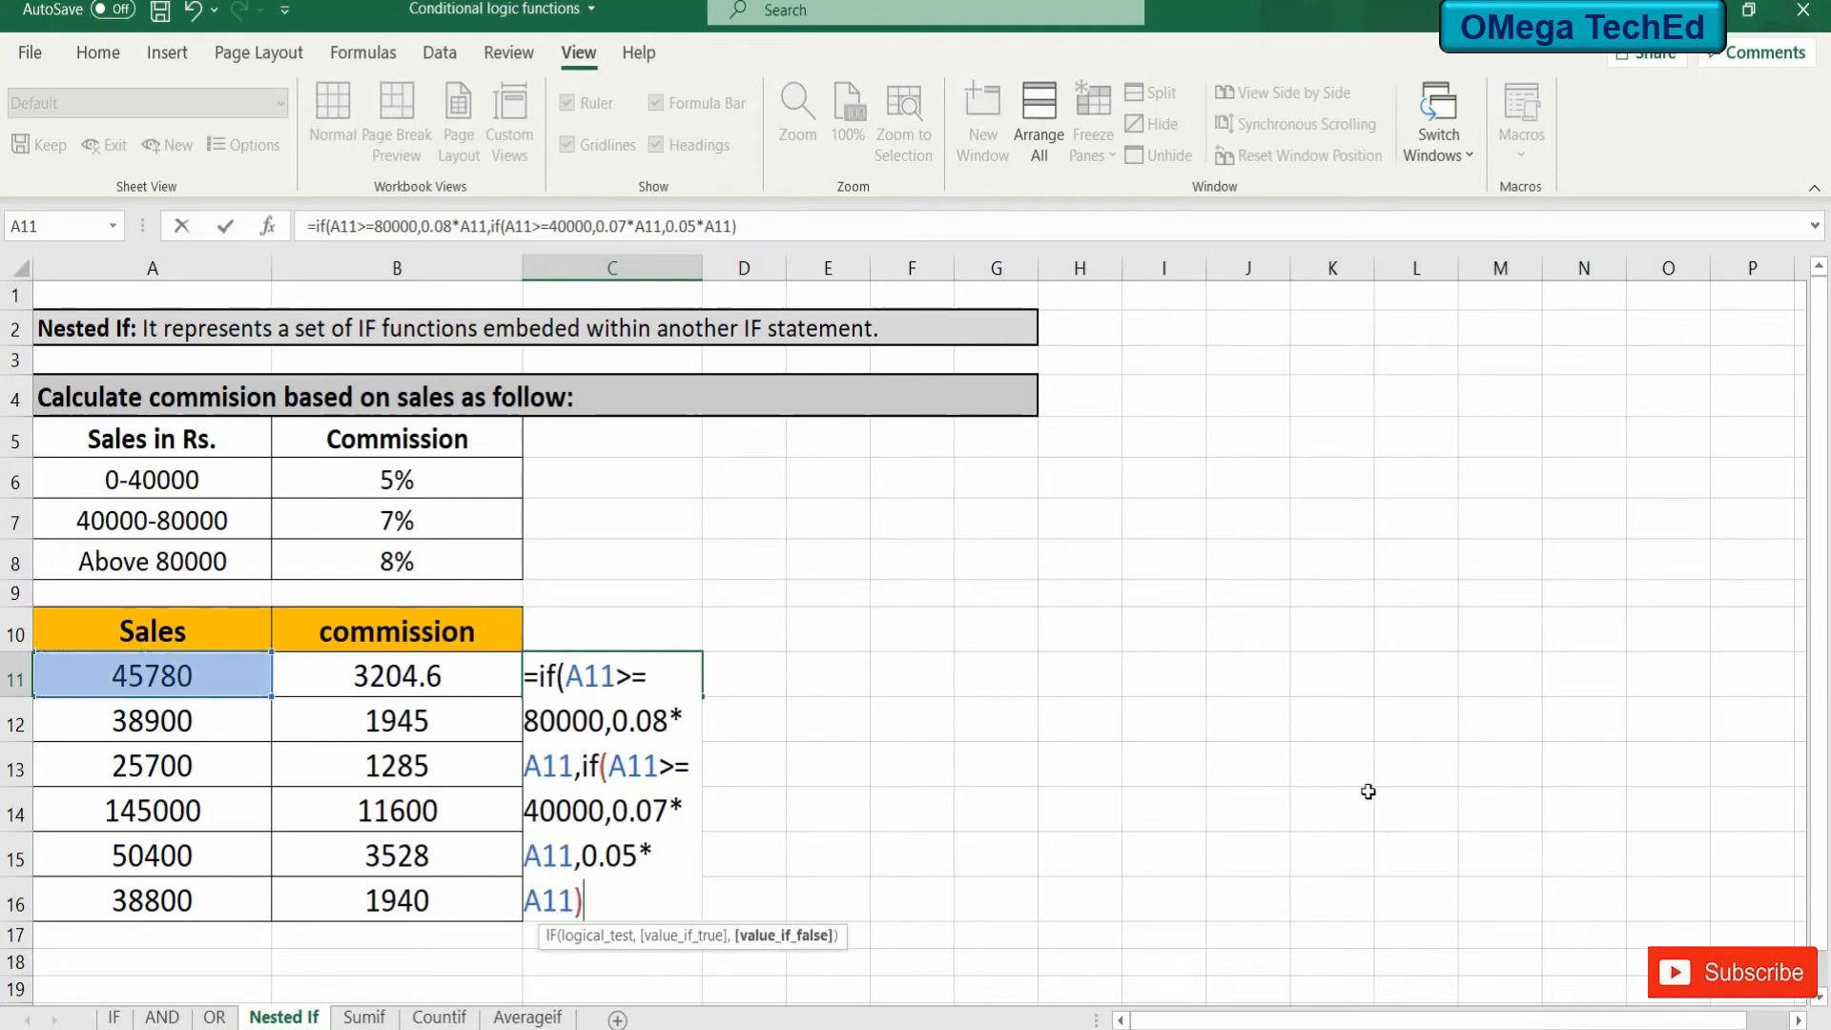
type(")")
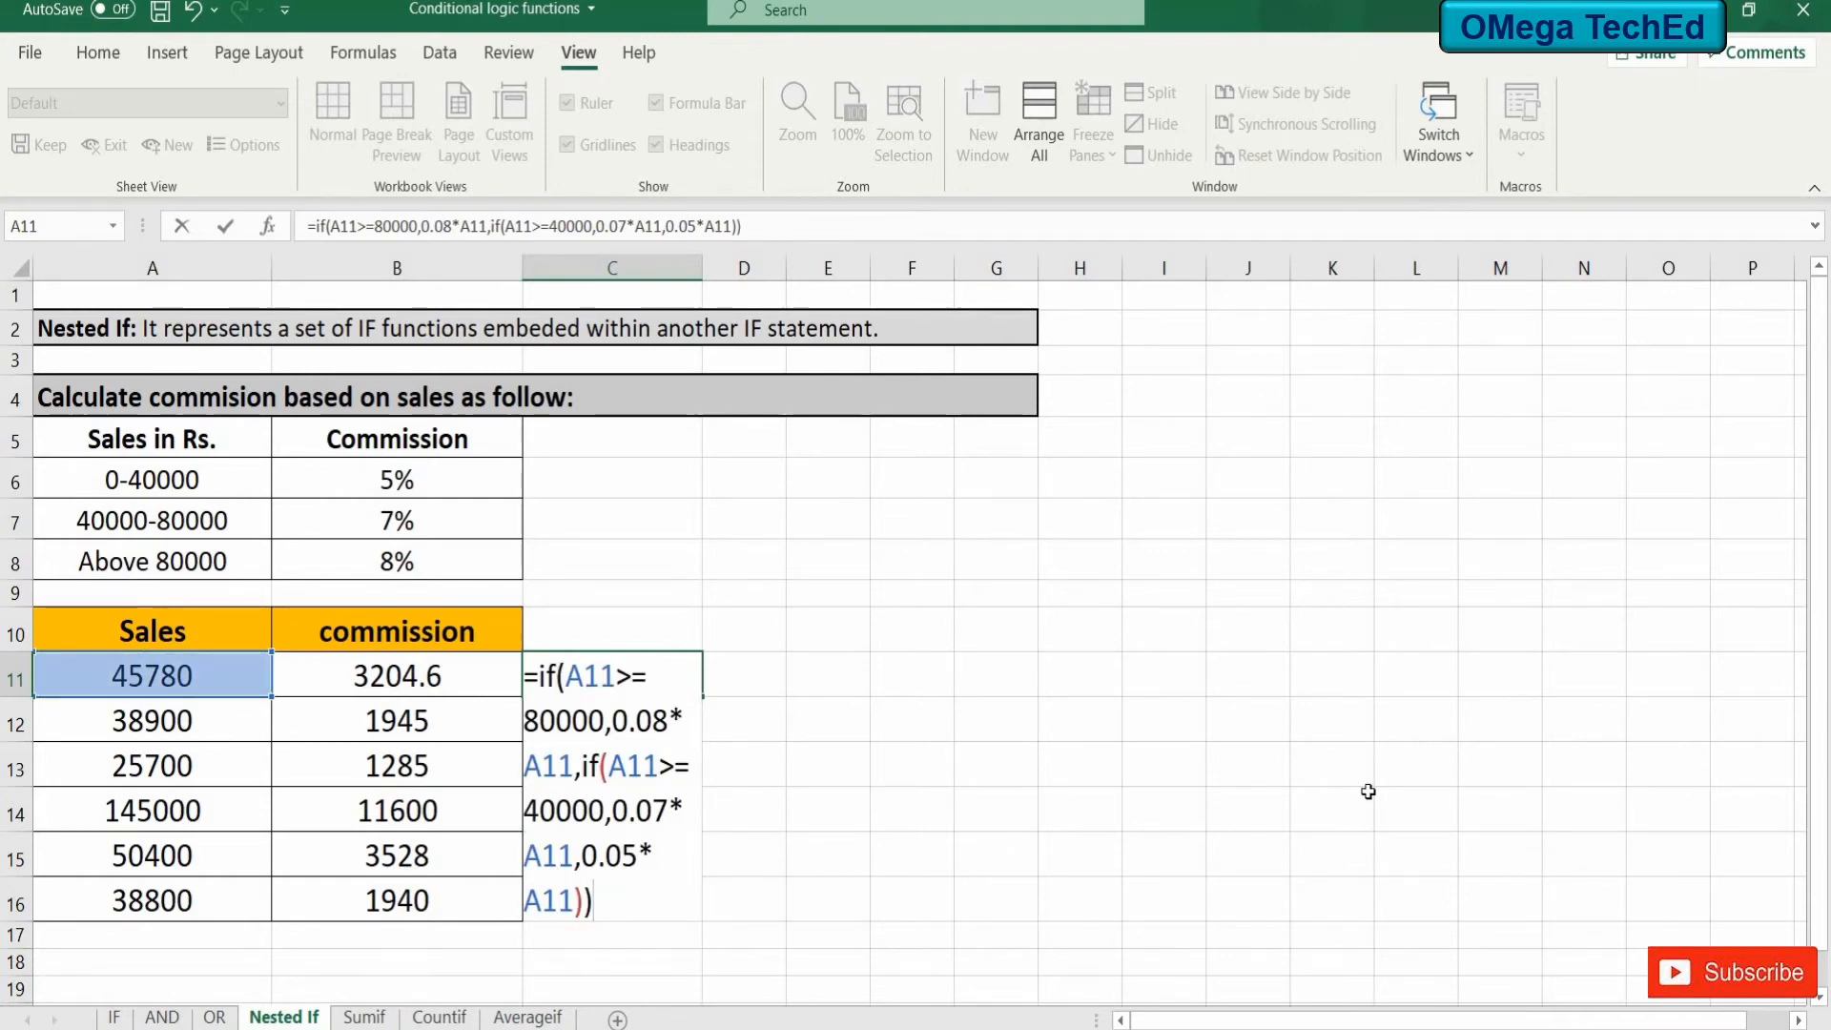
key("Return")
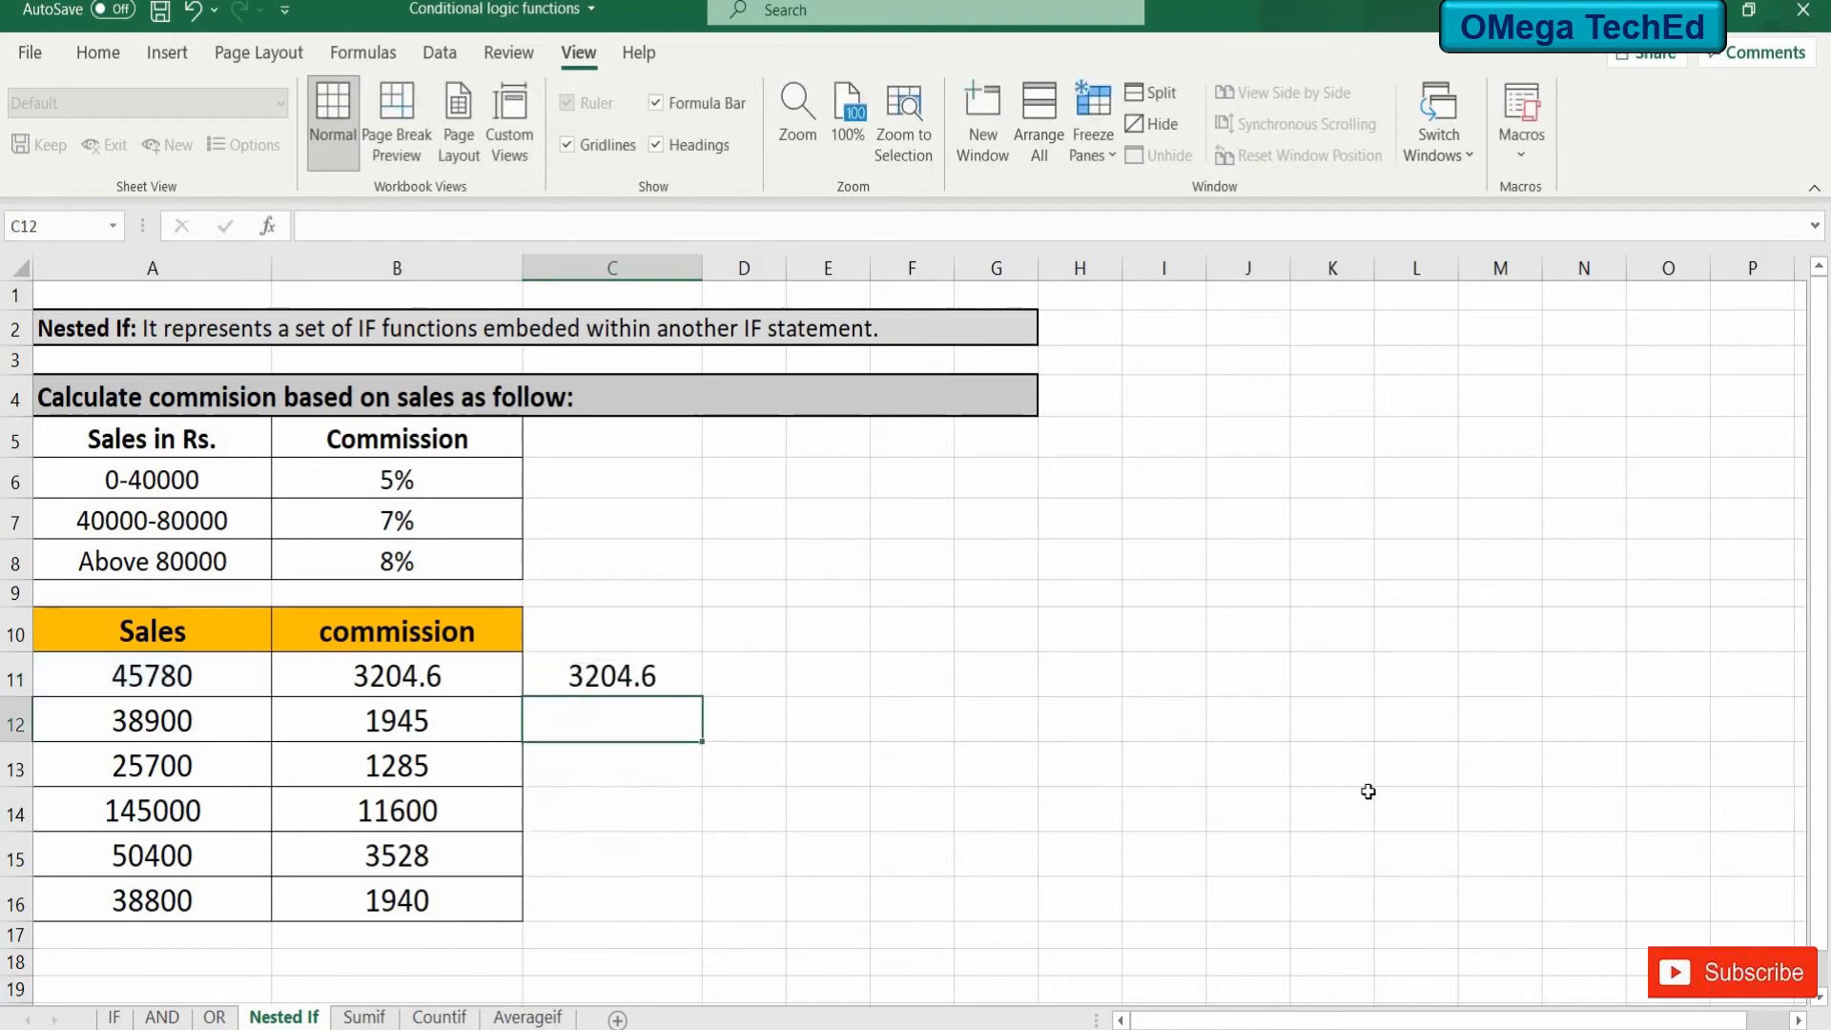
Fill the alternative commission formula from C11 down to C16.
left_click(633, 668)
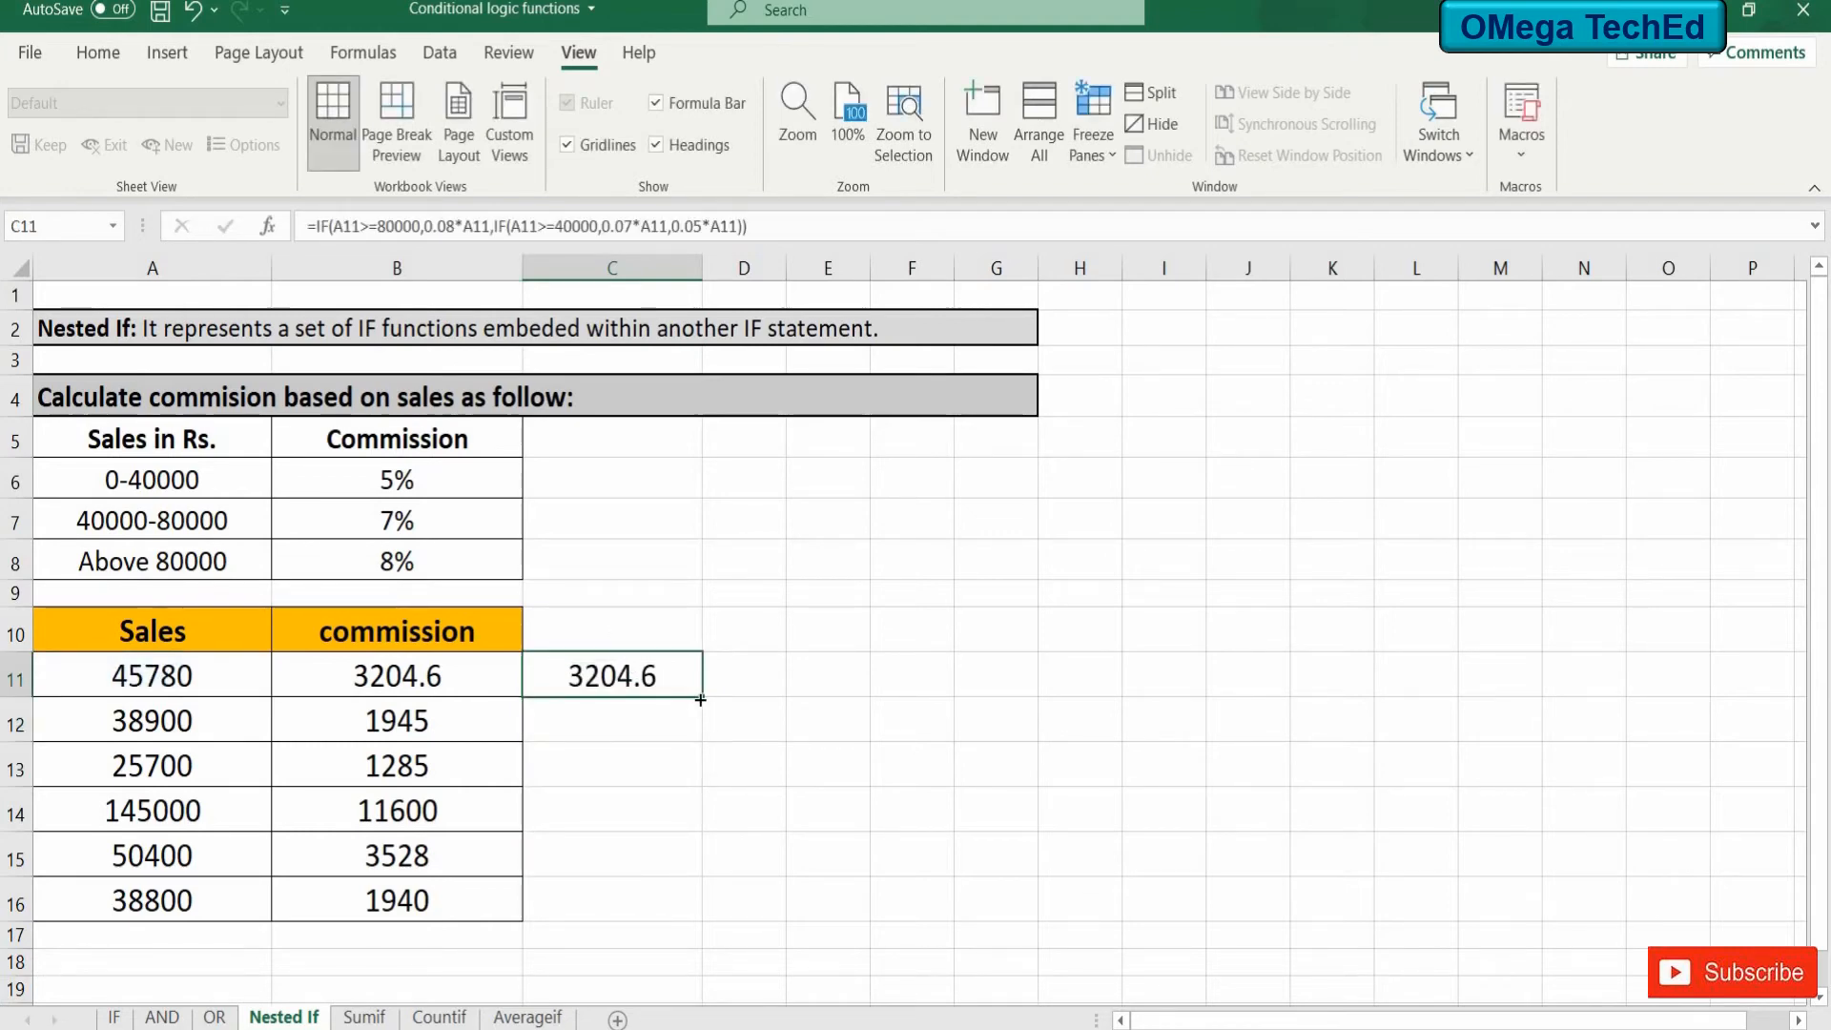
left_click_drag(703, 697, 696, 913)
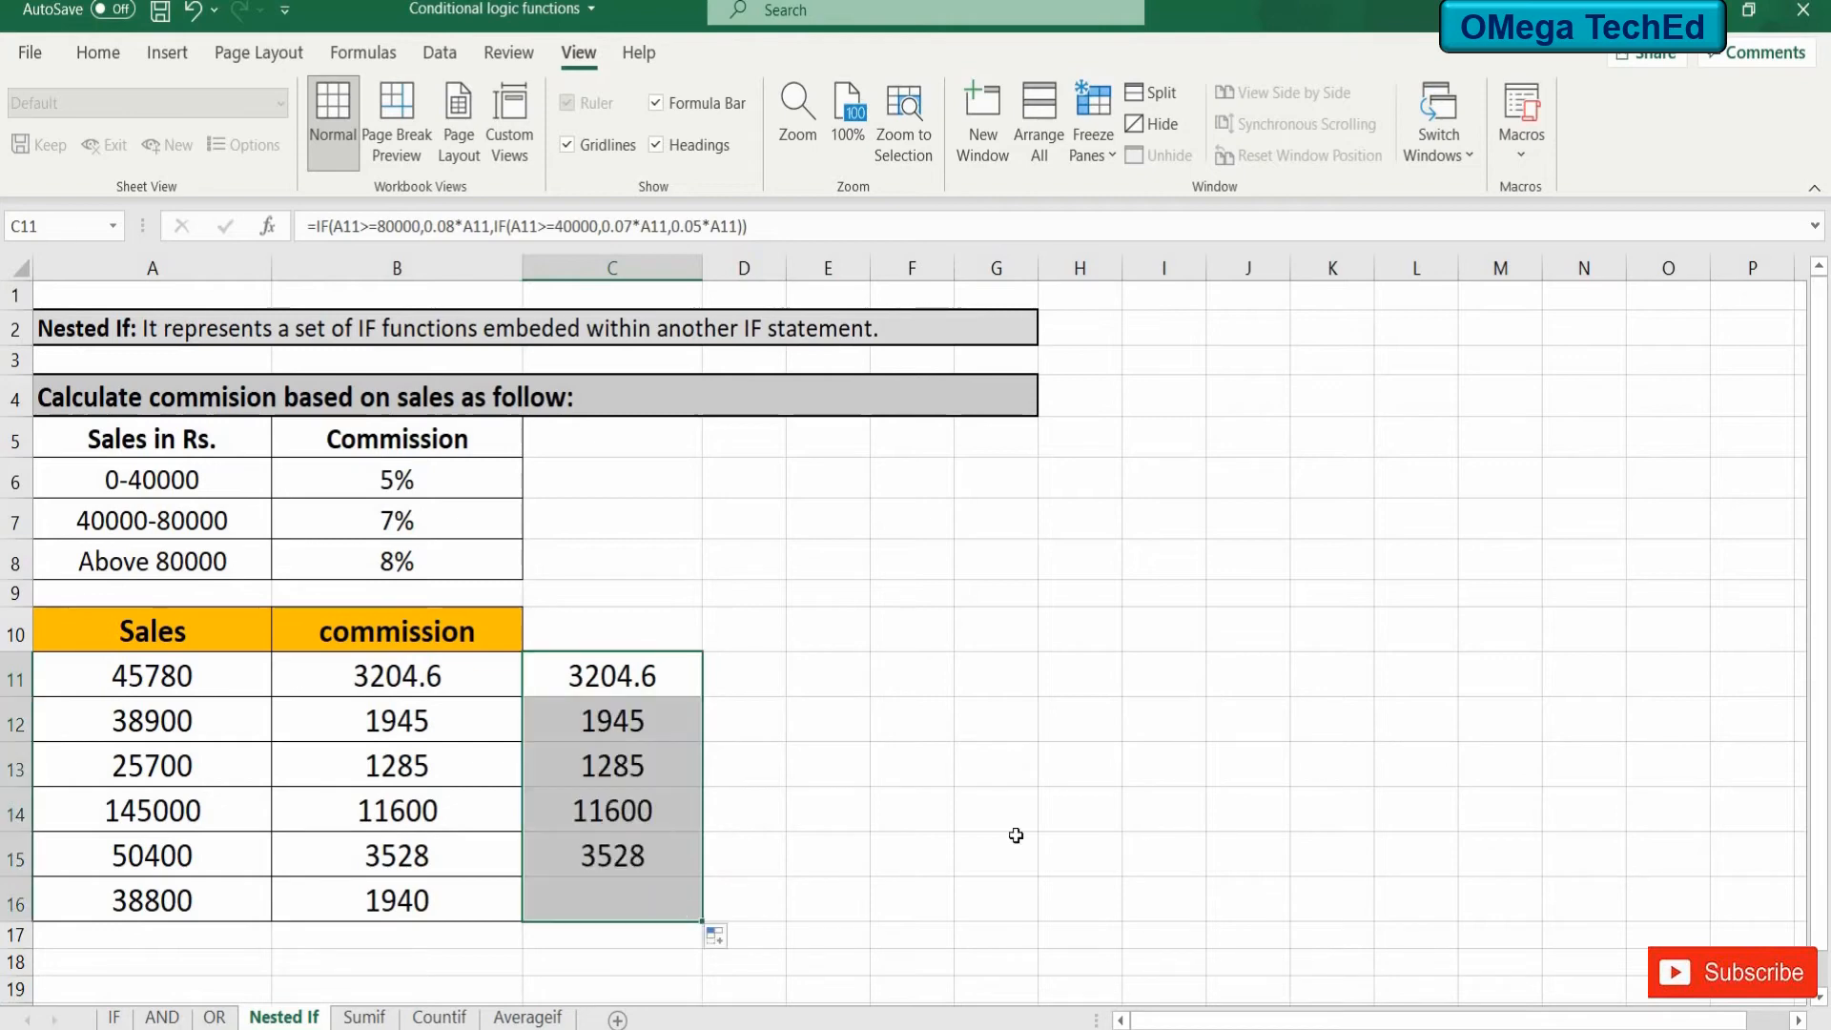
left_click(1091, 825)
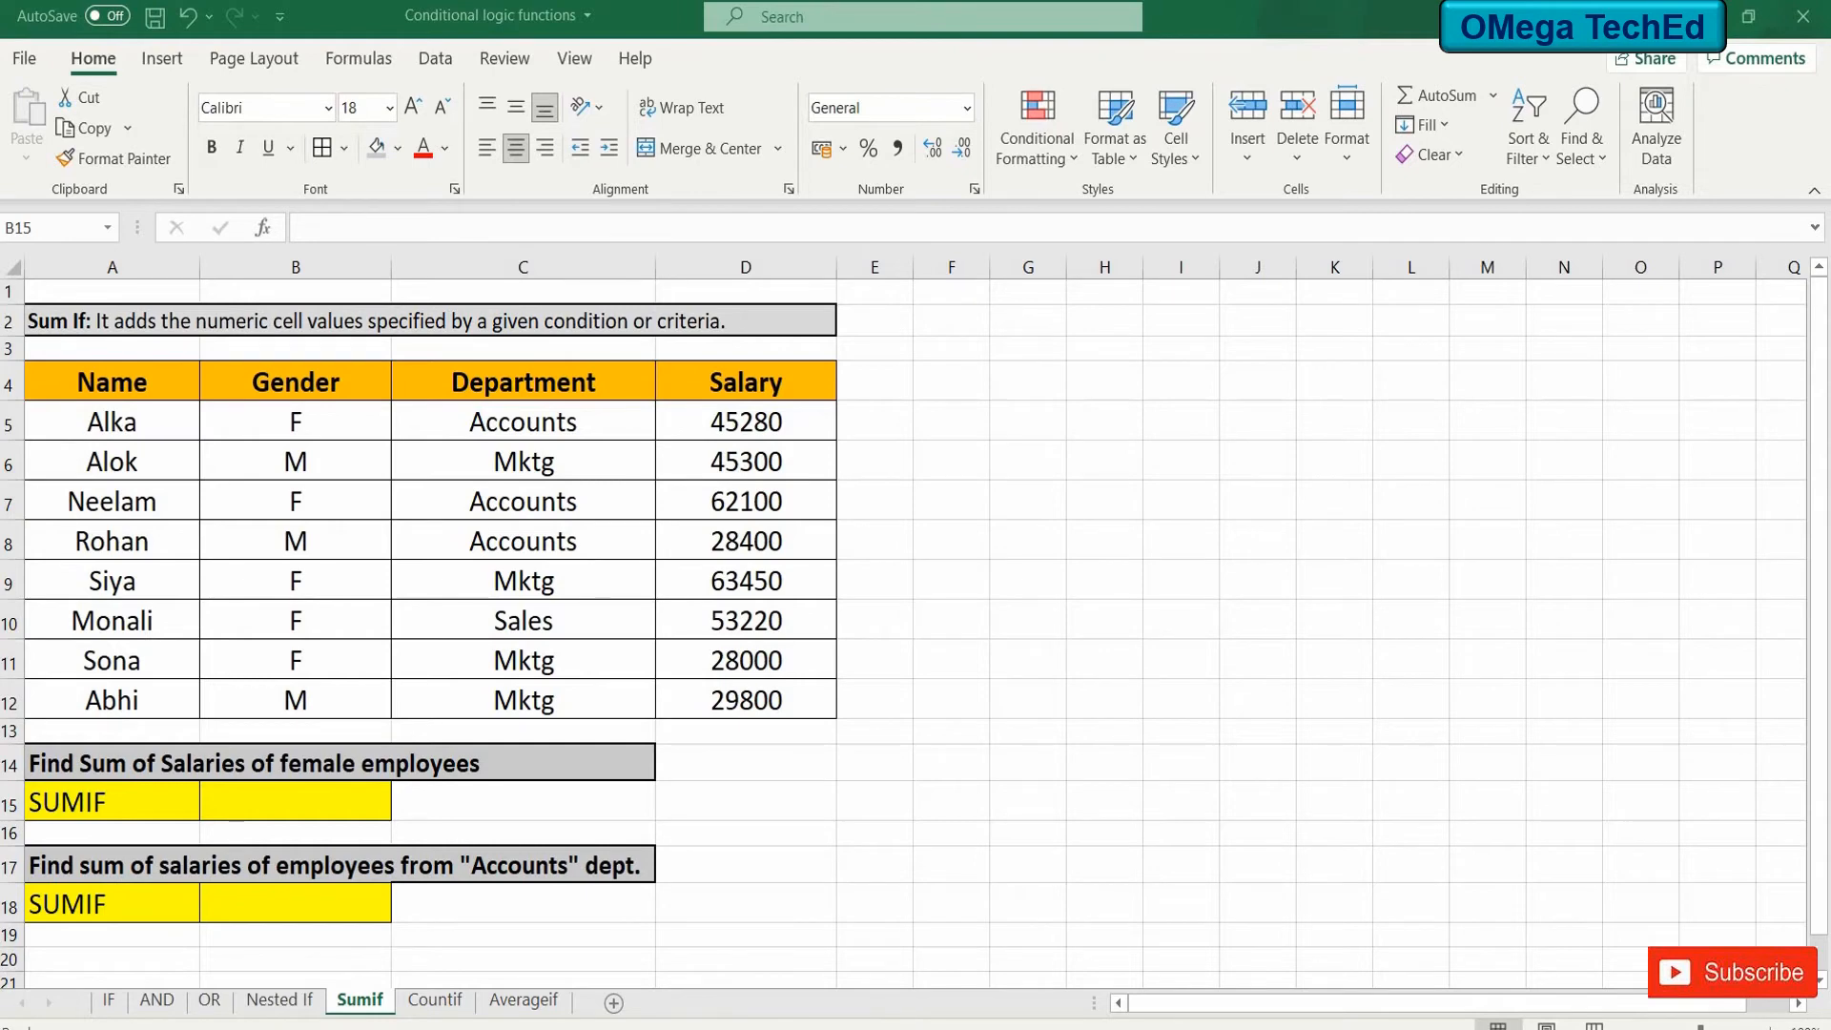
Sum the female employees' salaries in B15 with SUMIF, using range B5:B12, criteria "F" and sum range D5:D12.
left_click(361, 795)
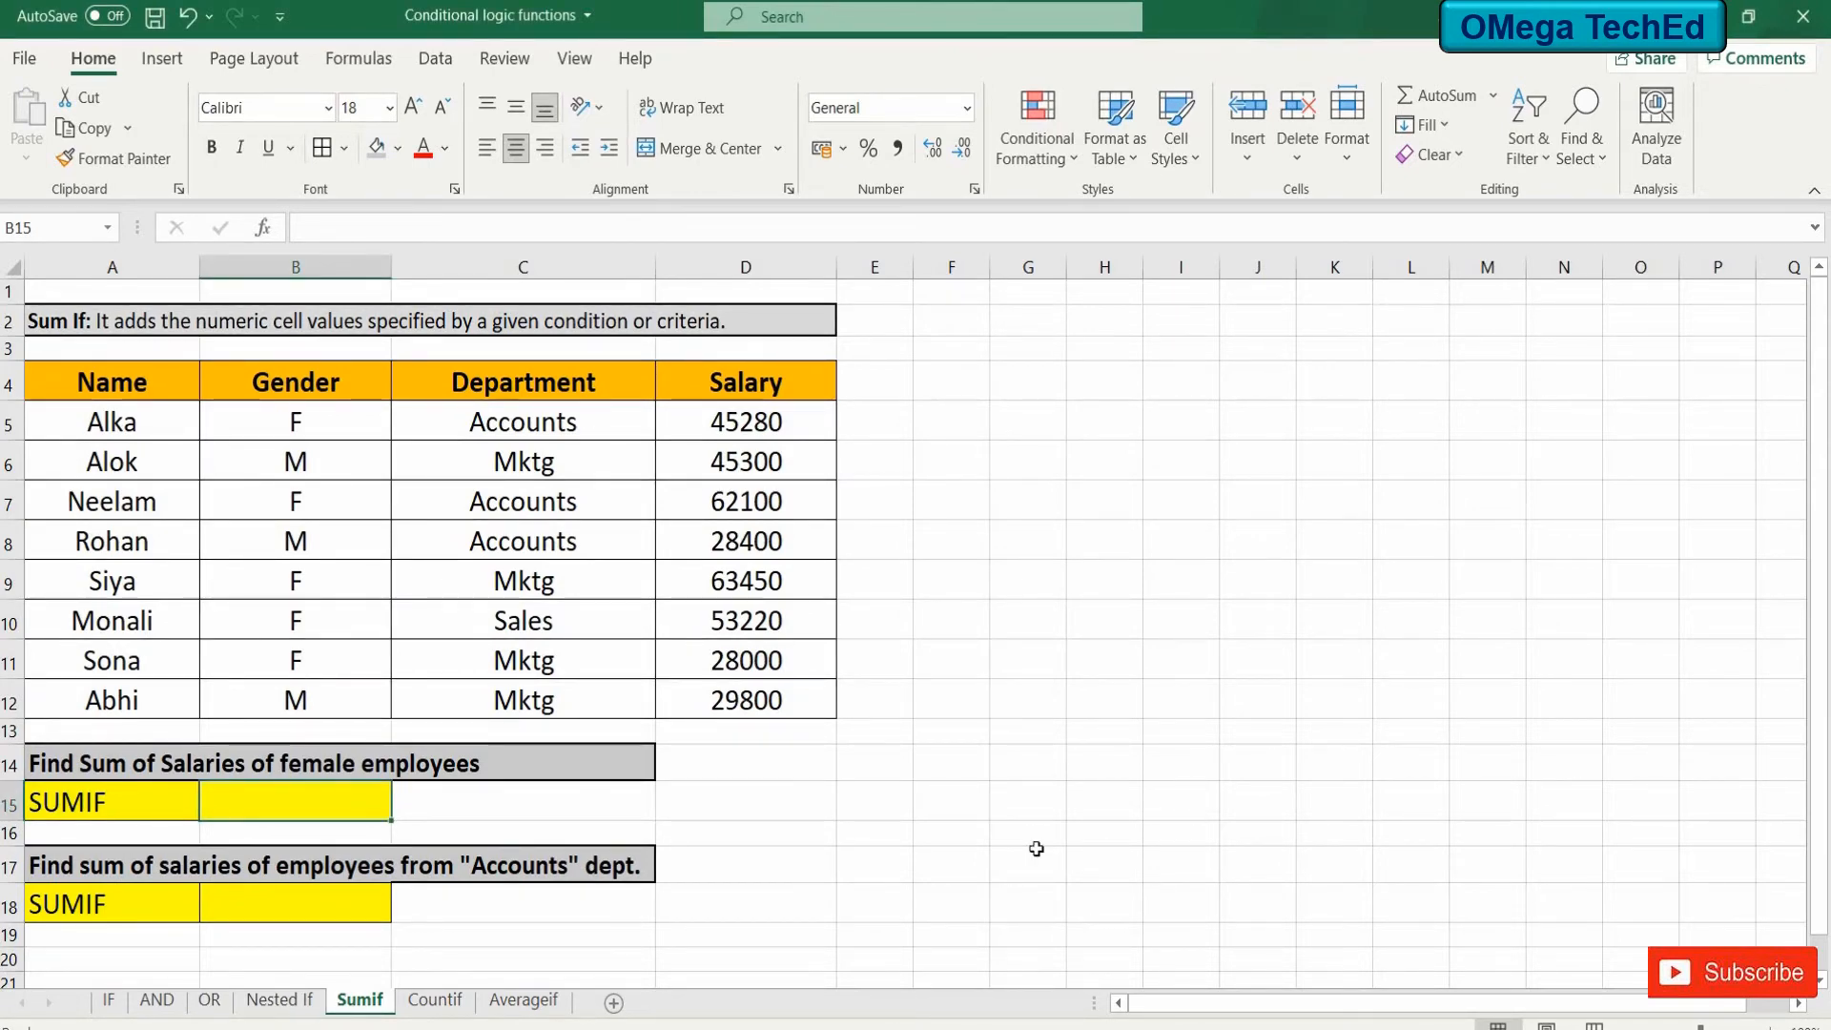
type("=sumi")
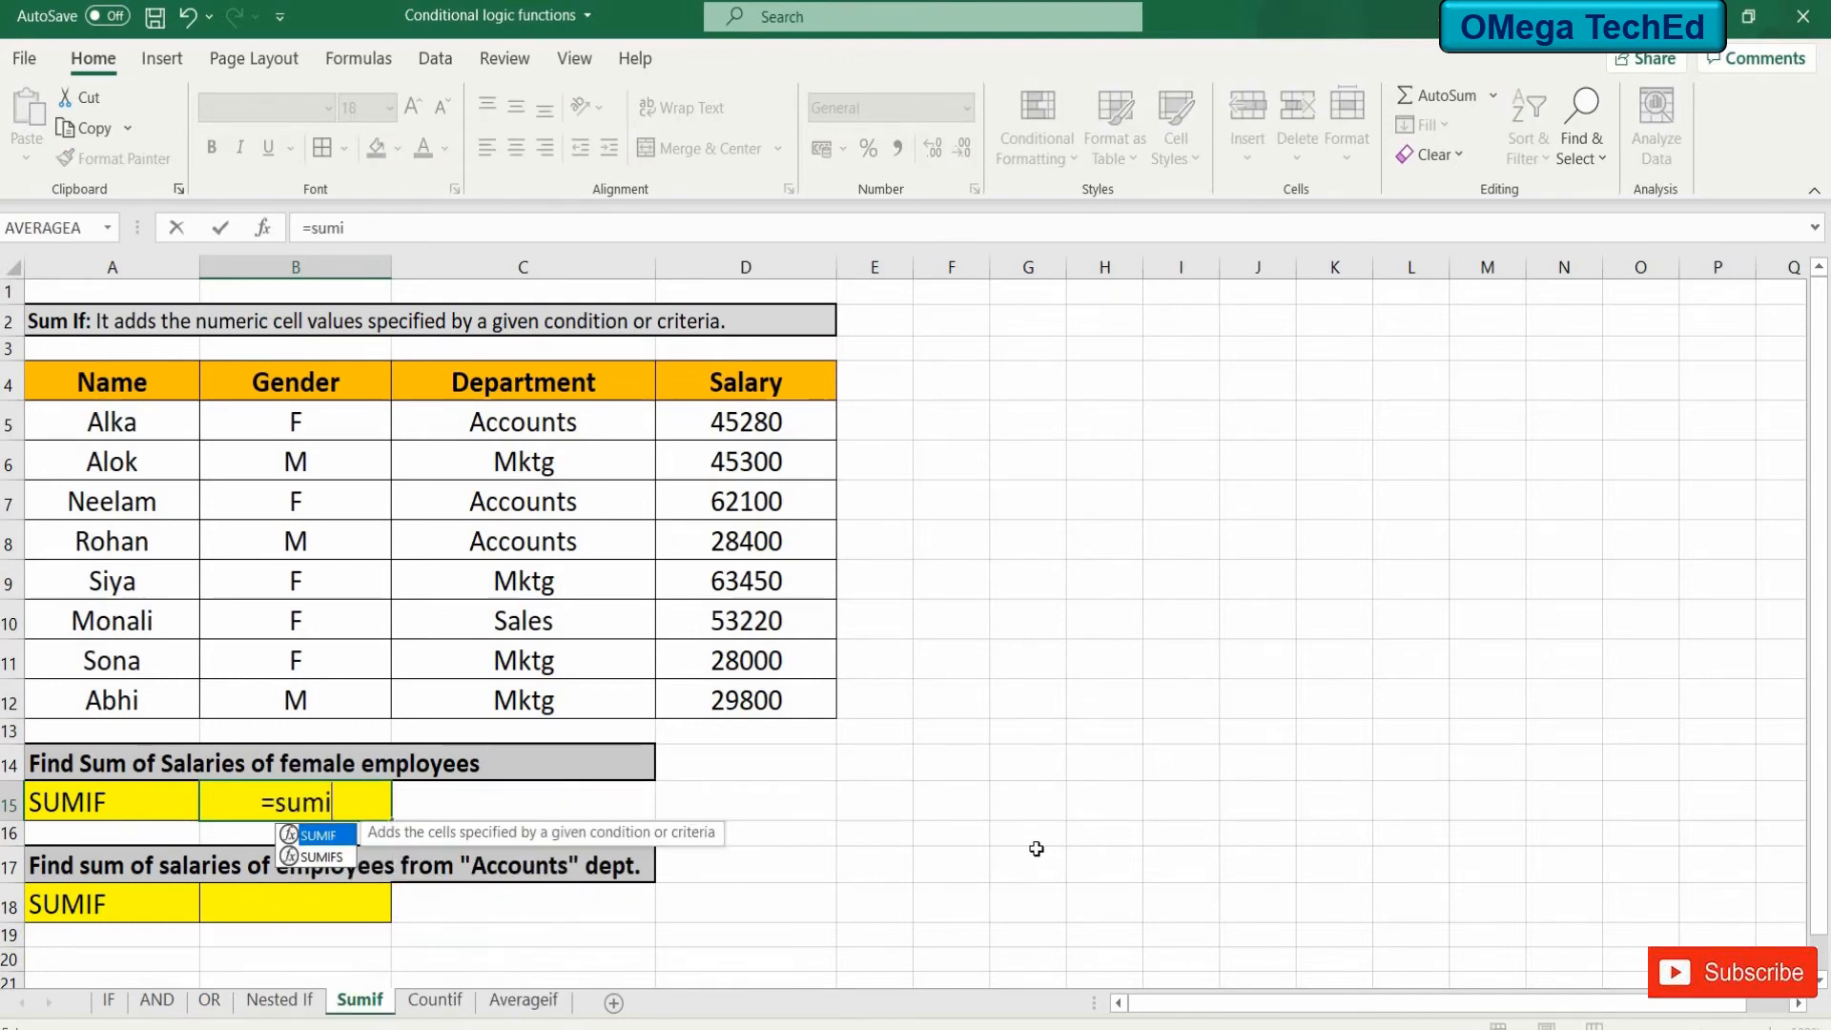
type("f(")
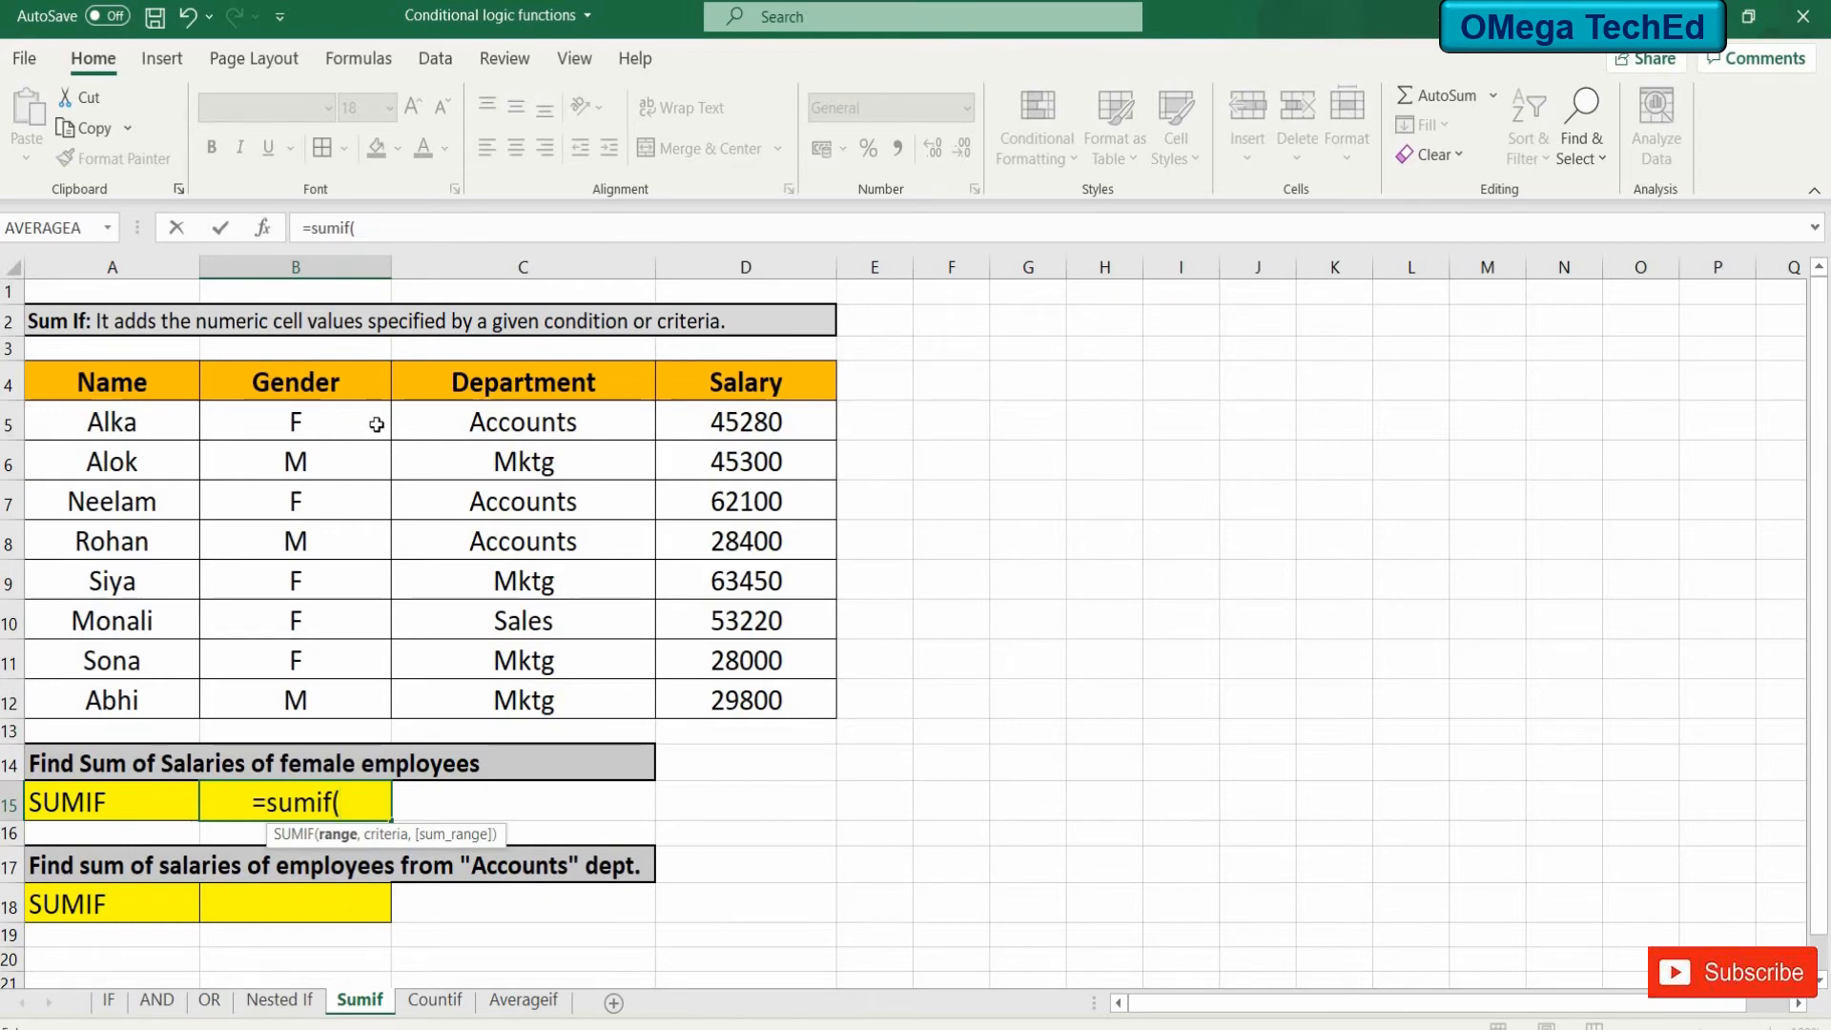
left_click_drag(362, 422, 348, 711)
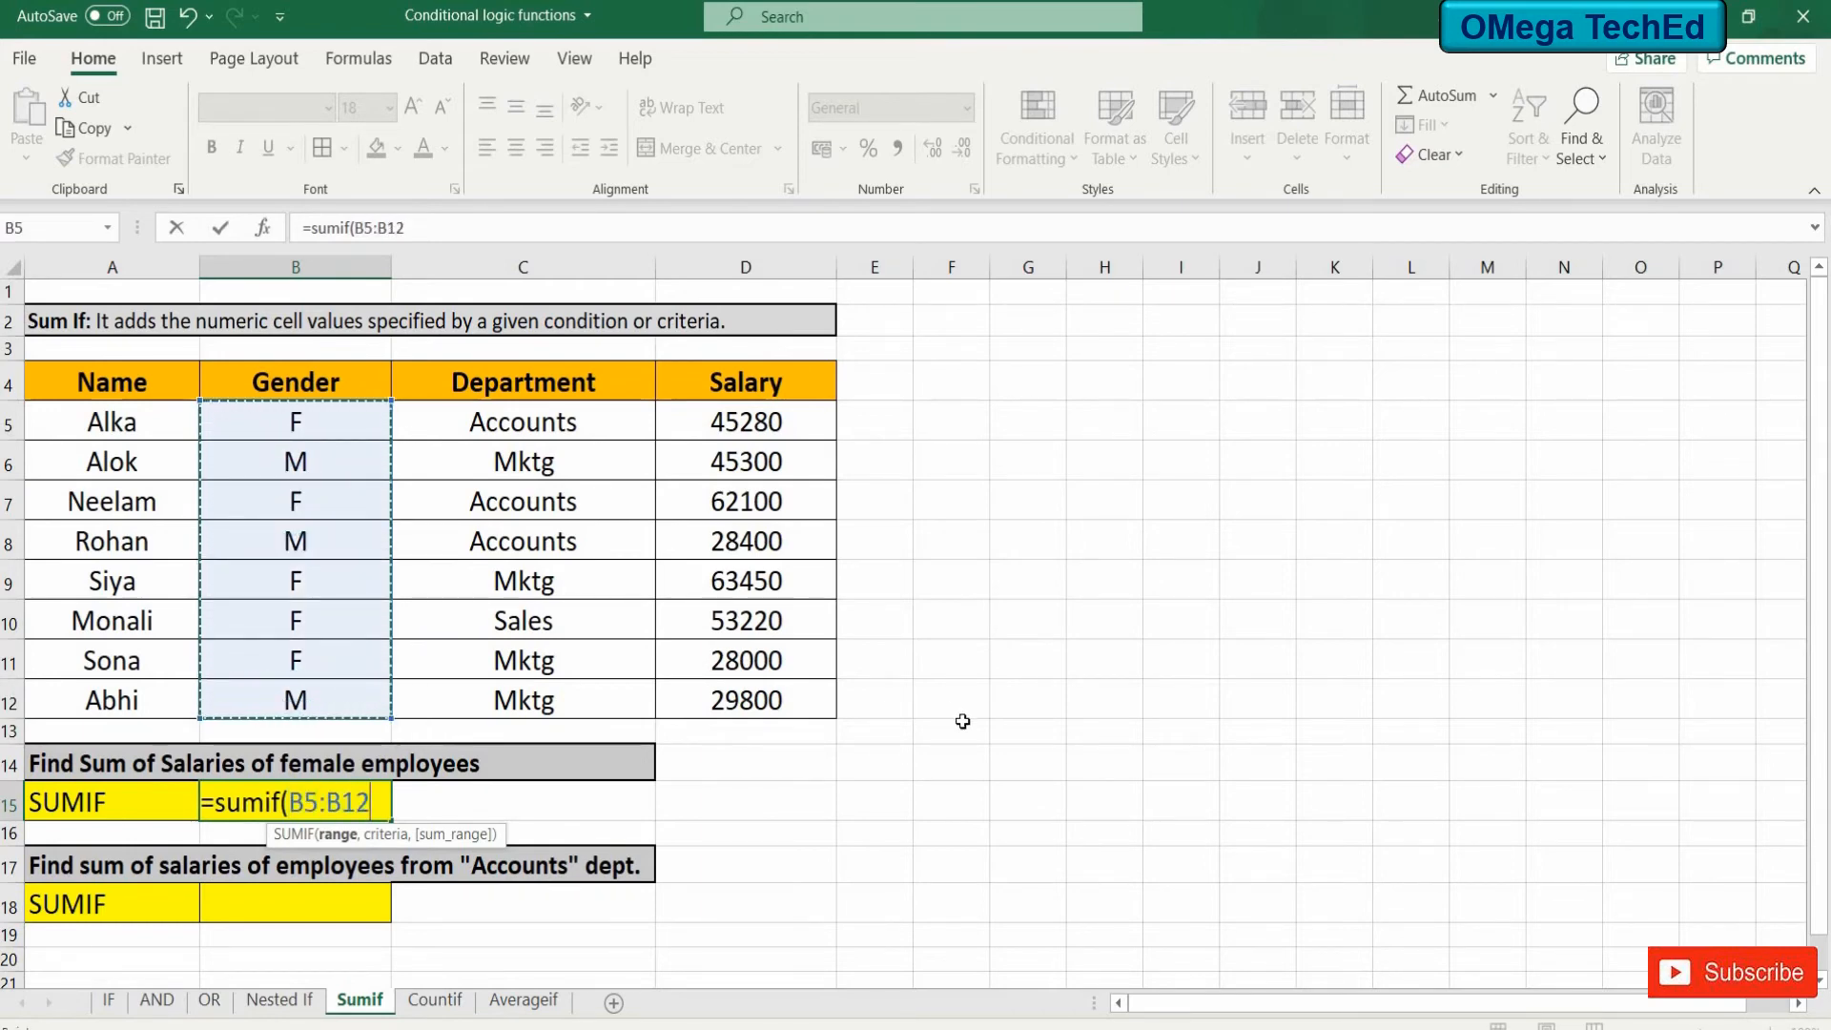
type(",")
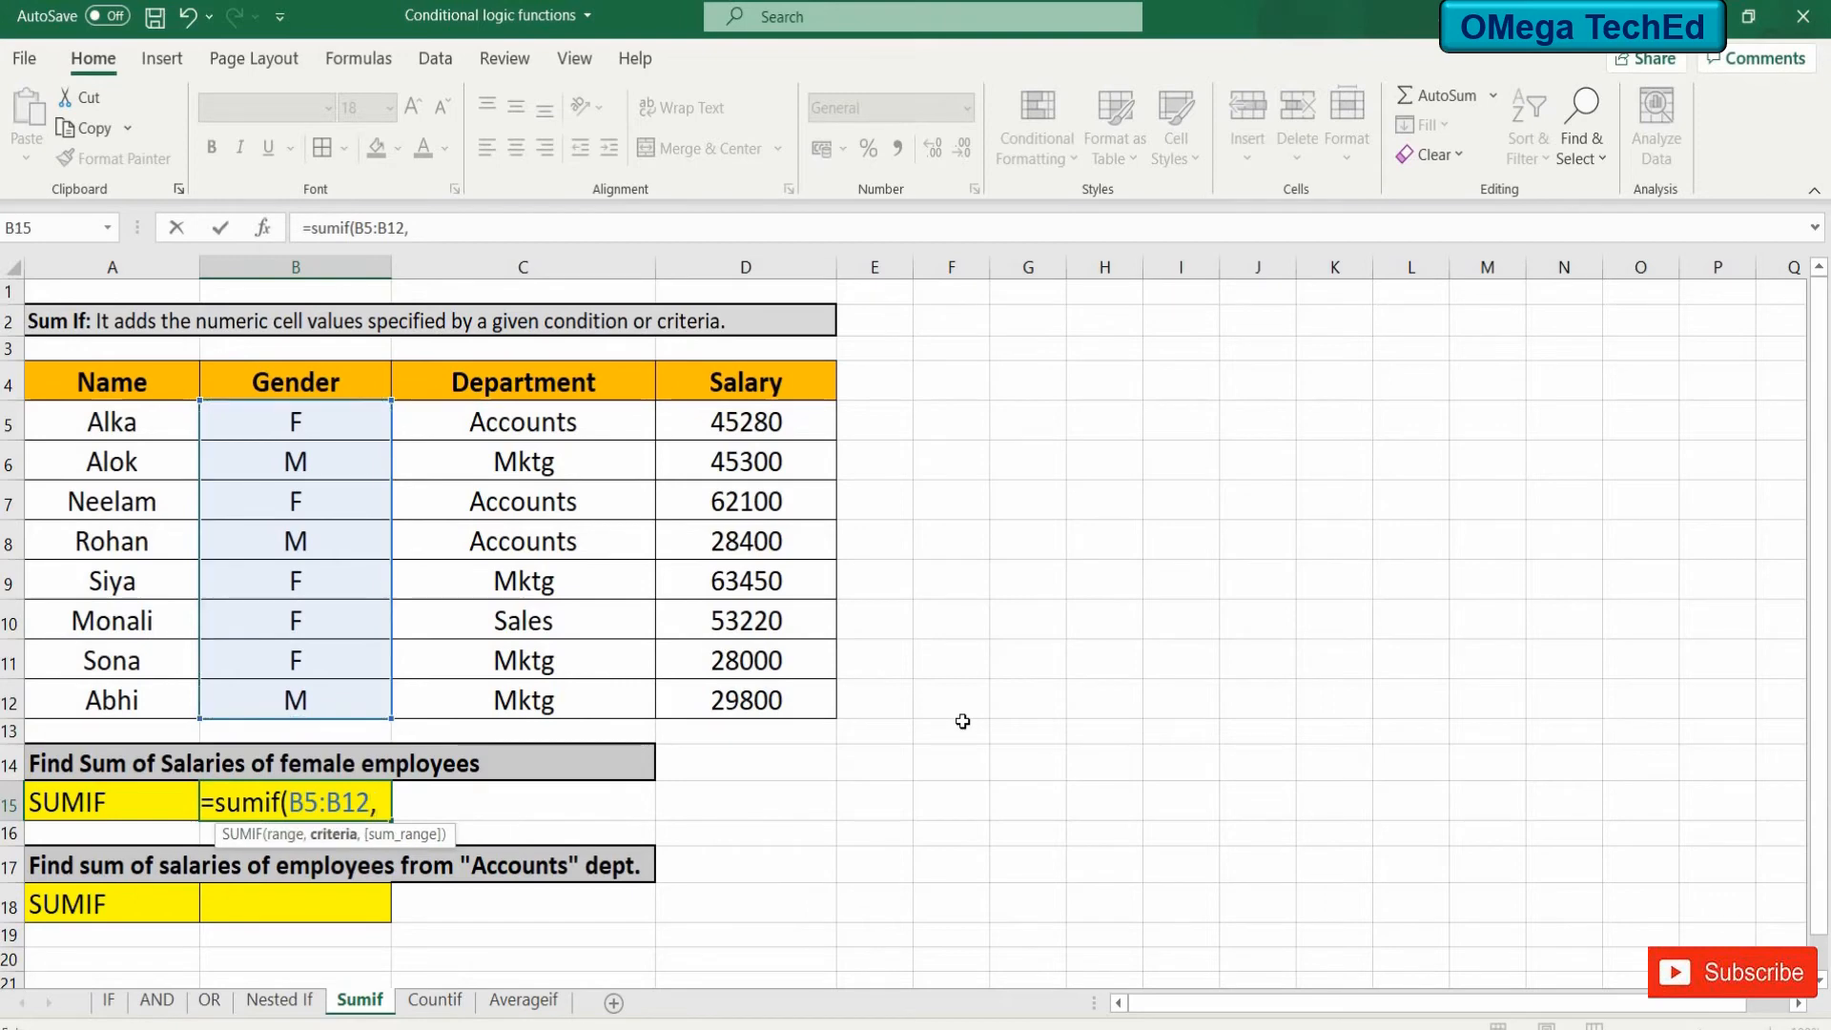
type("\"F")
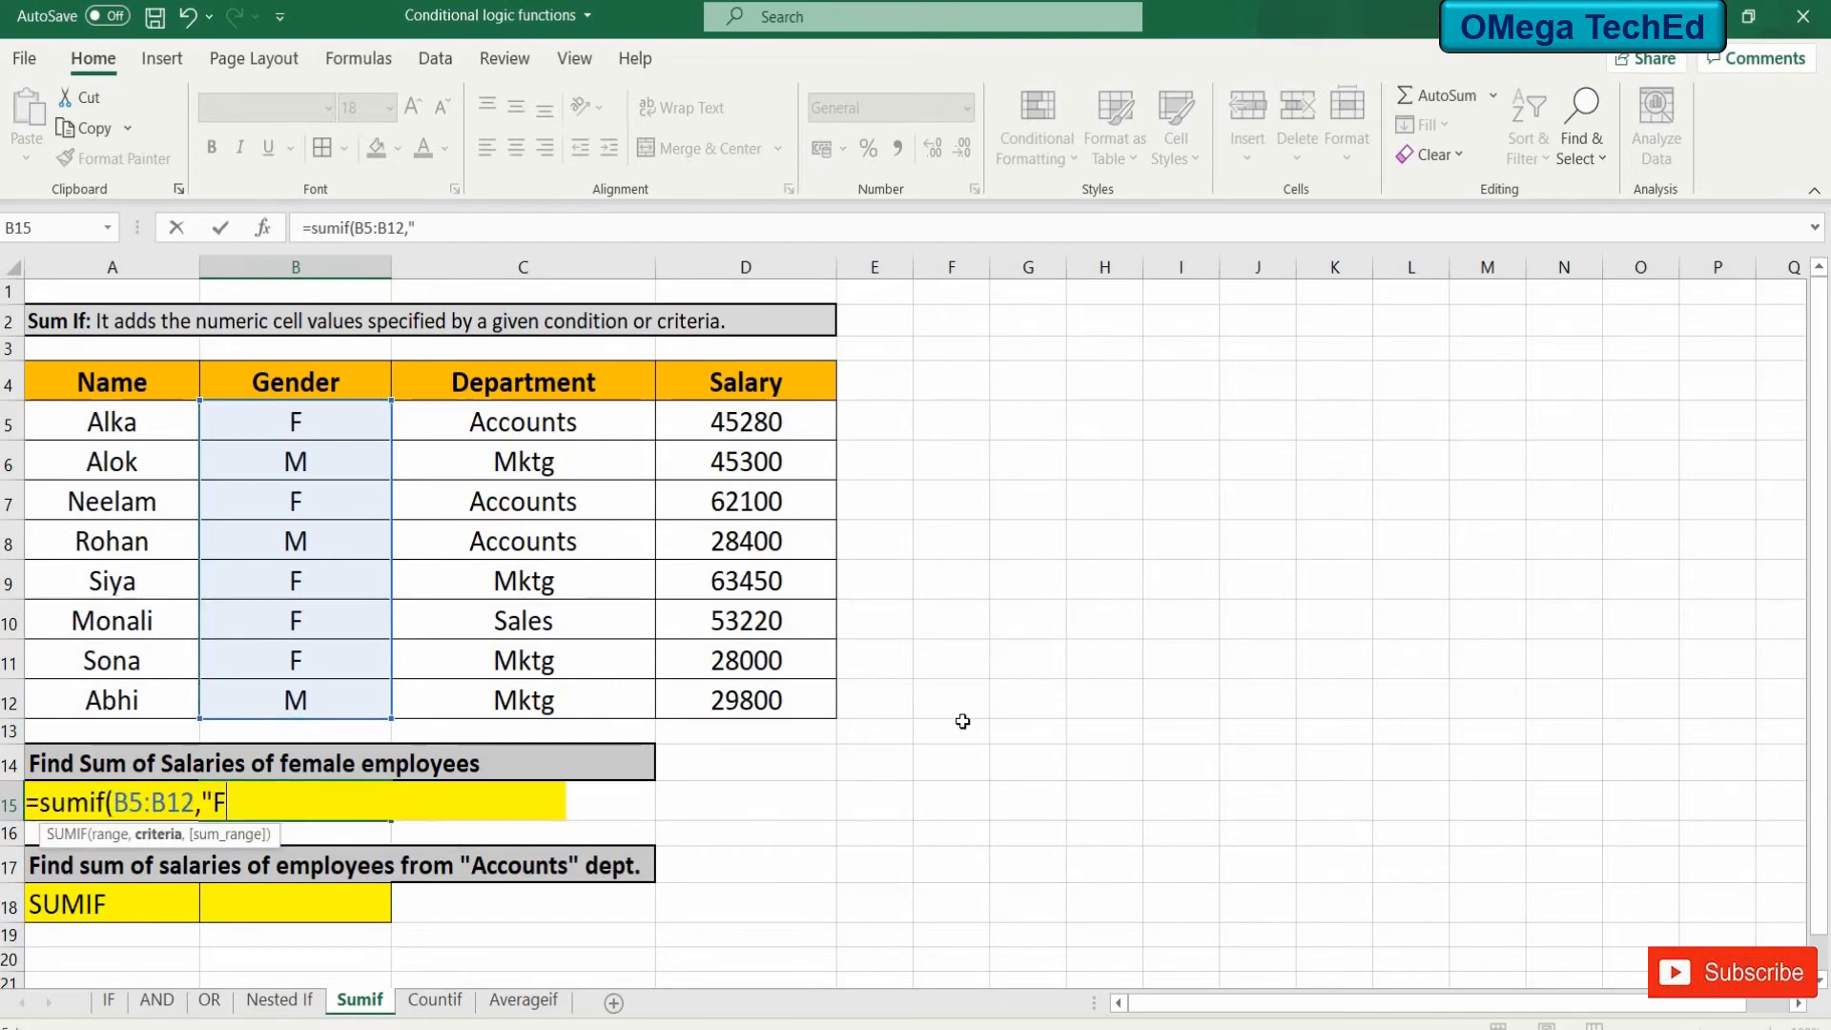
type("\",")
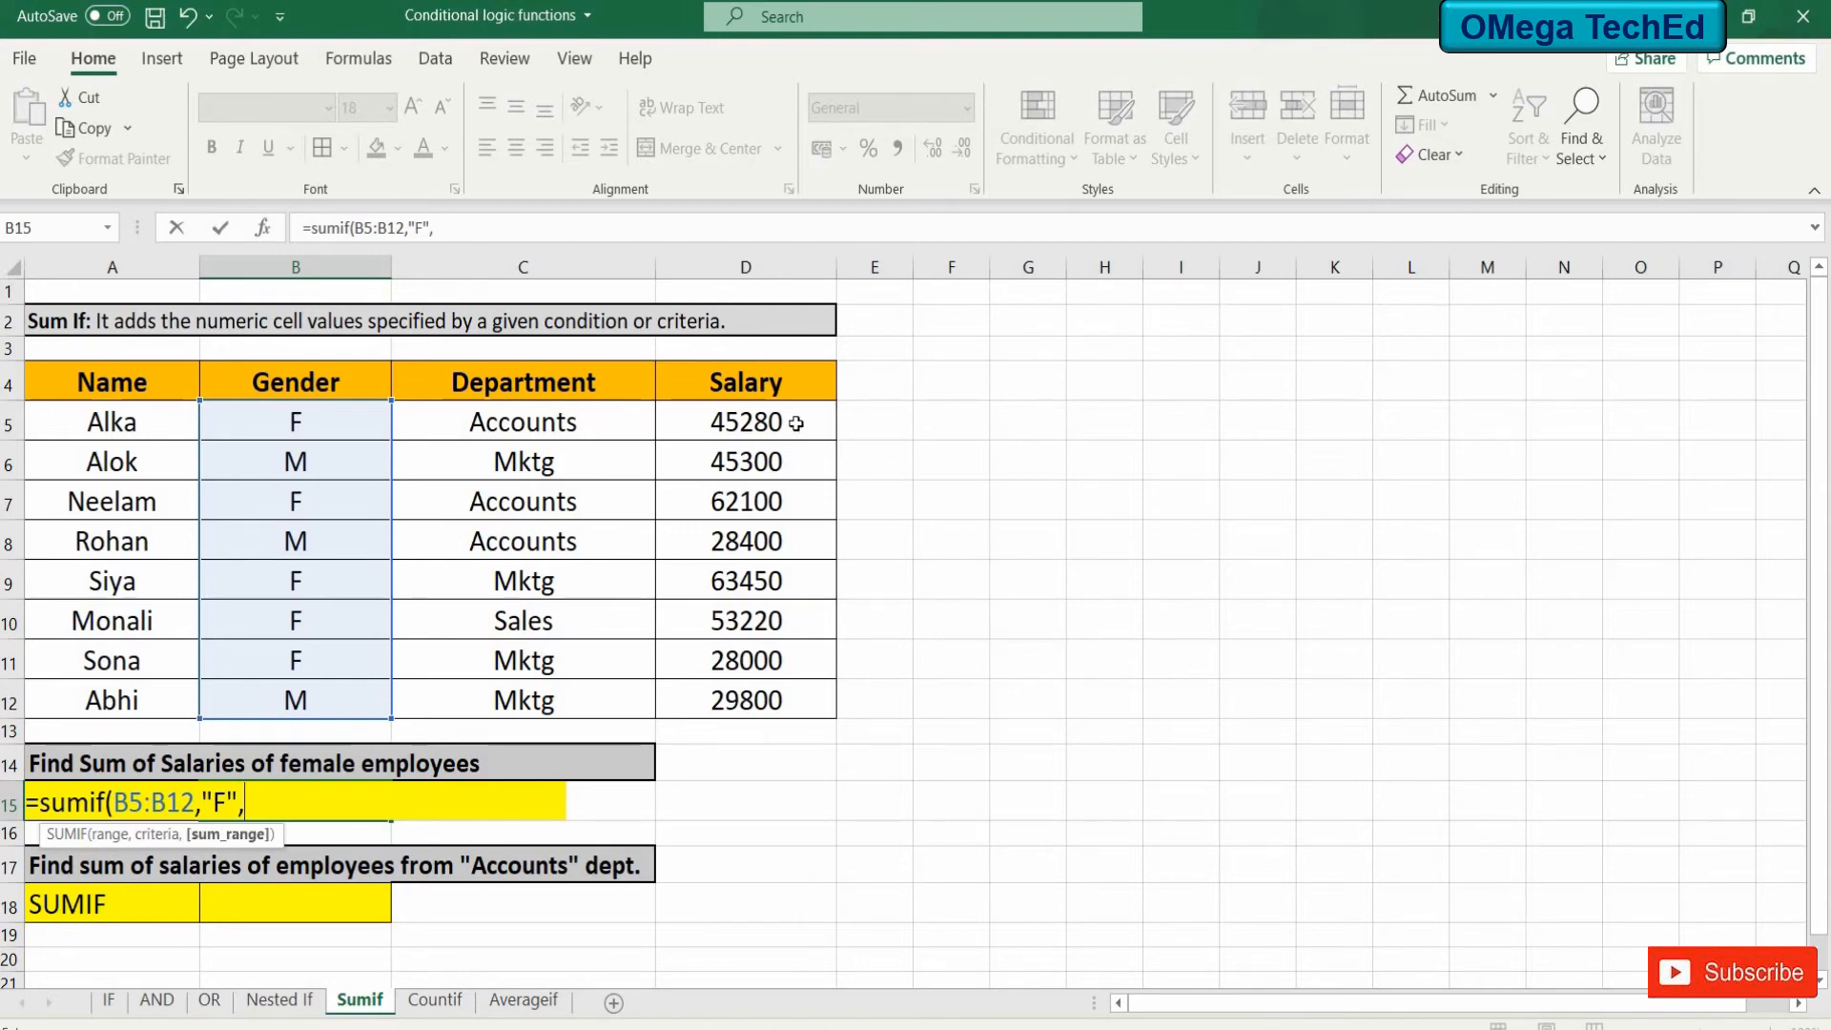
left_click_drag(796, 424, 796, 692)
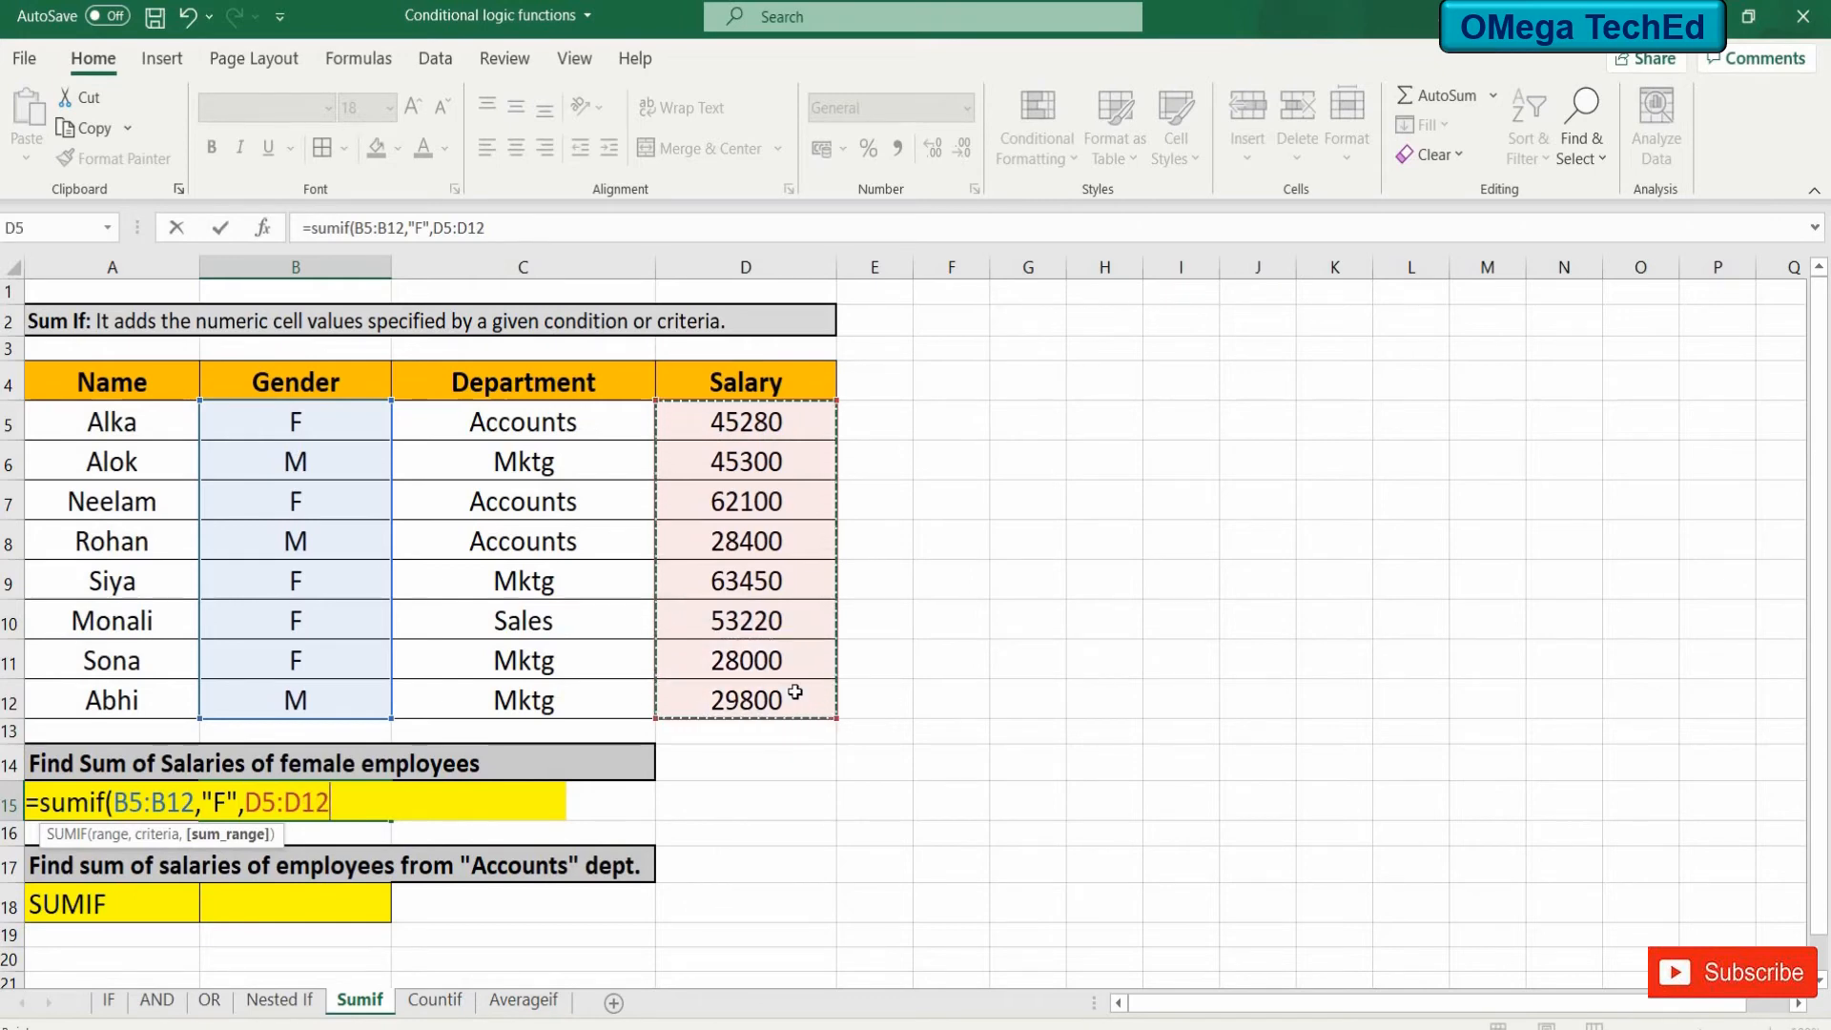
type(")")
key("Return")
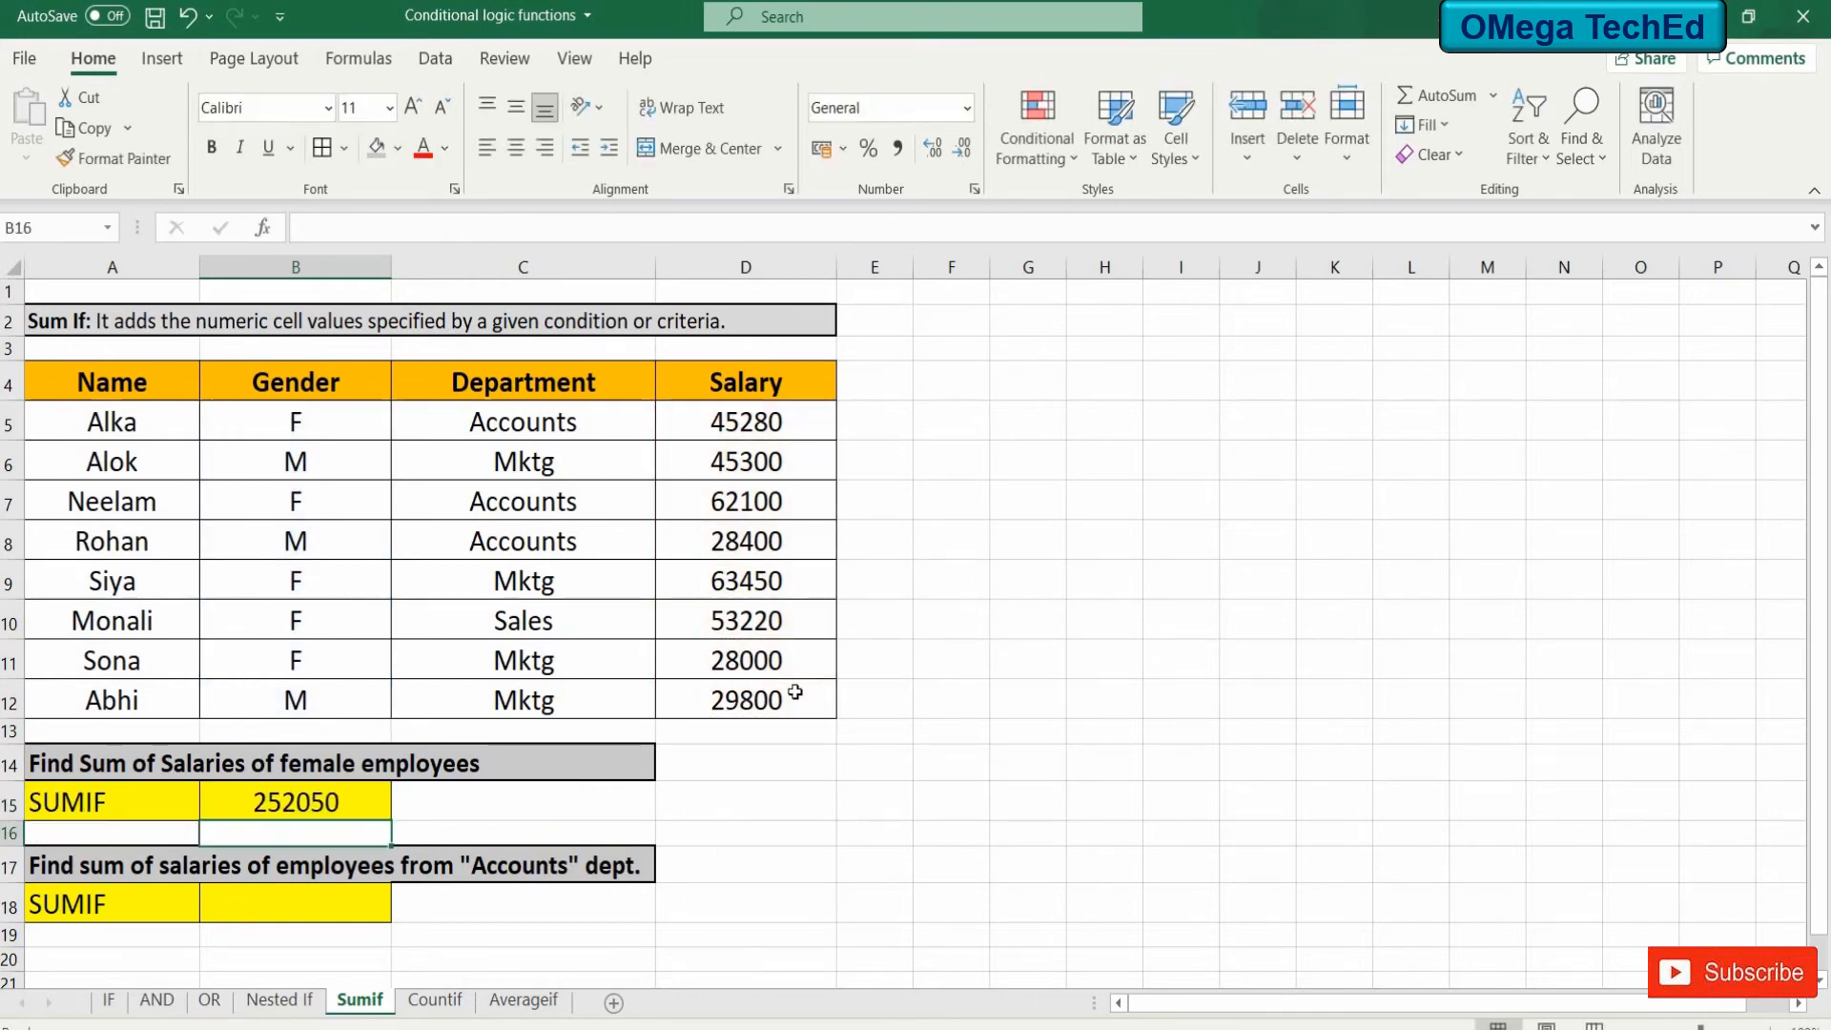
Sum the Accounts department's salaries in B18 with SUMIF, using range C5:C12, criteria "Accounts" and sum range D5:D12.
left_click(355, 900)
type("=")
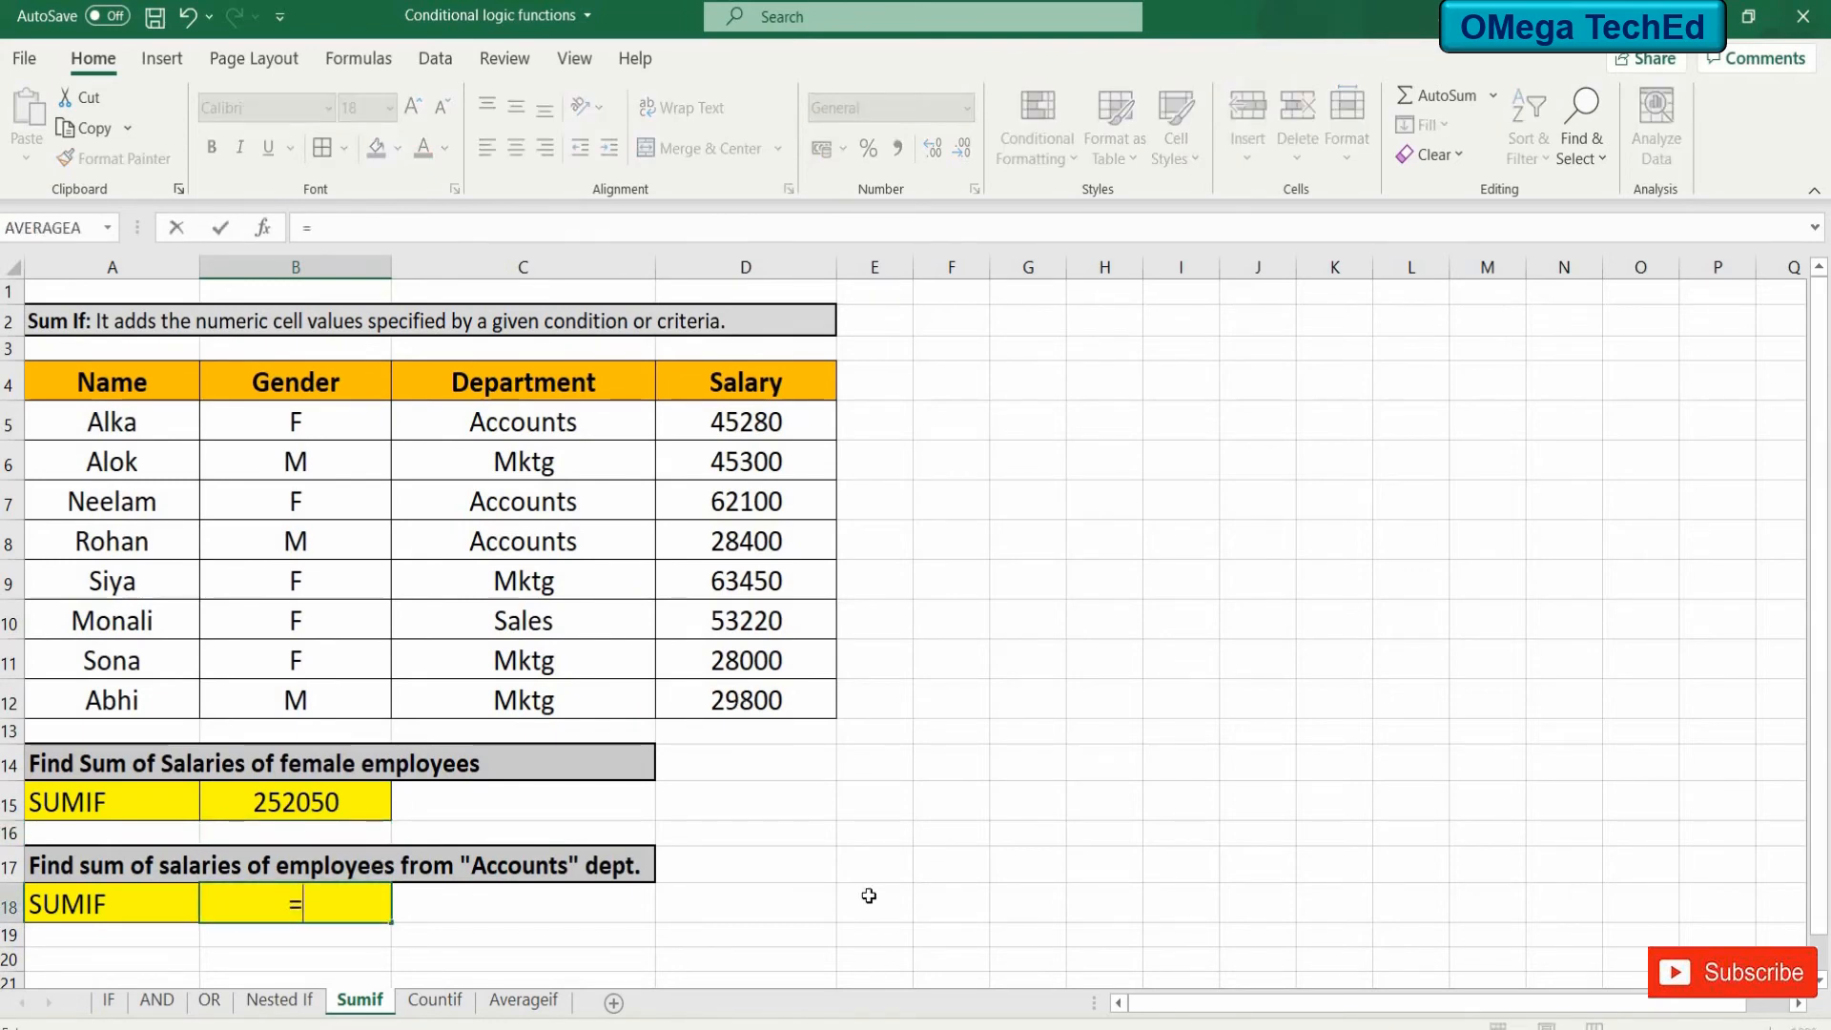
type("sumif")
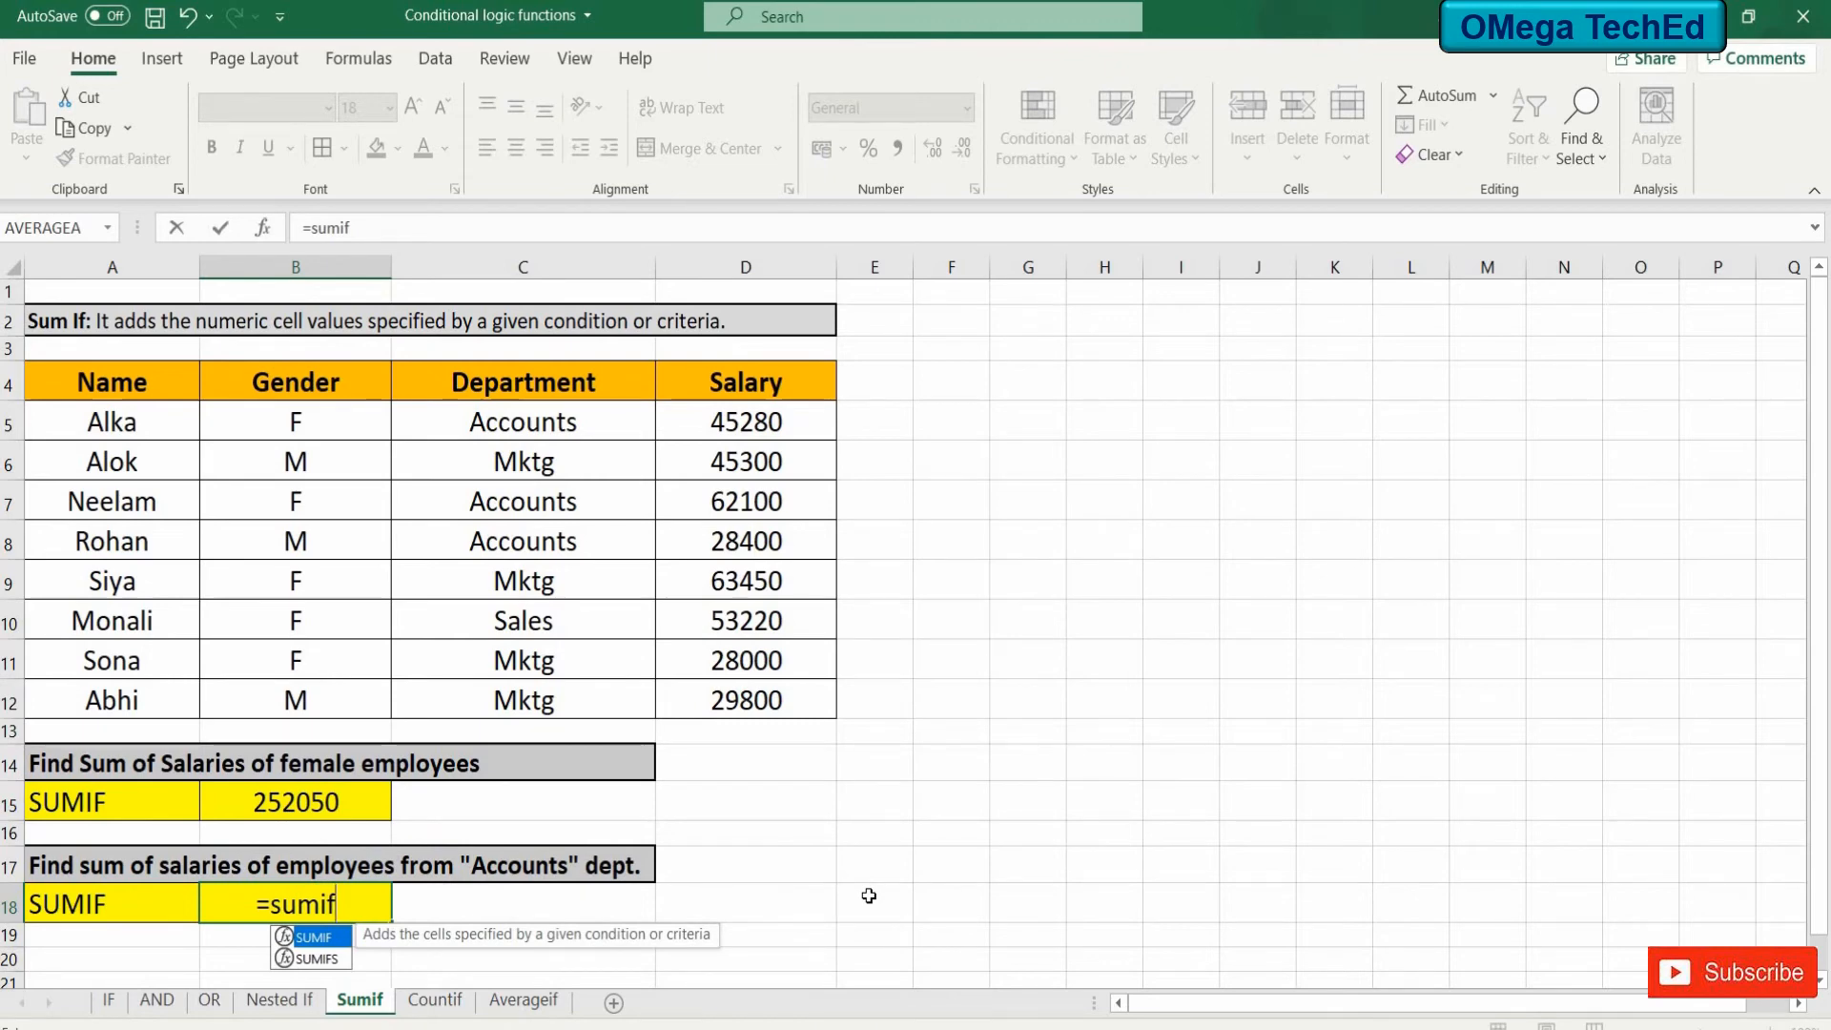
type("(")
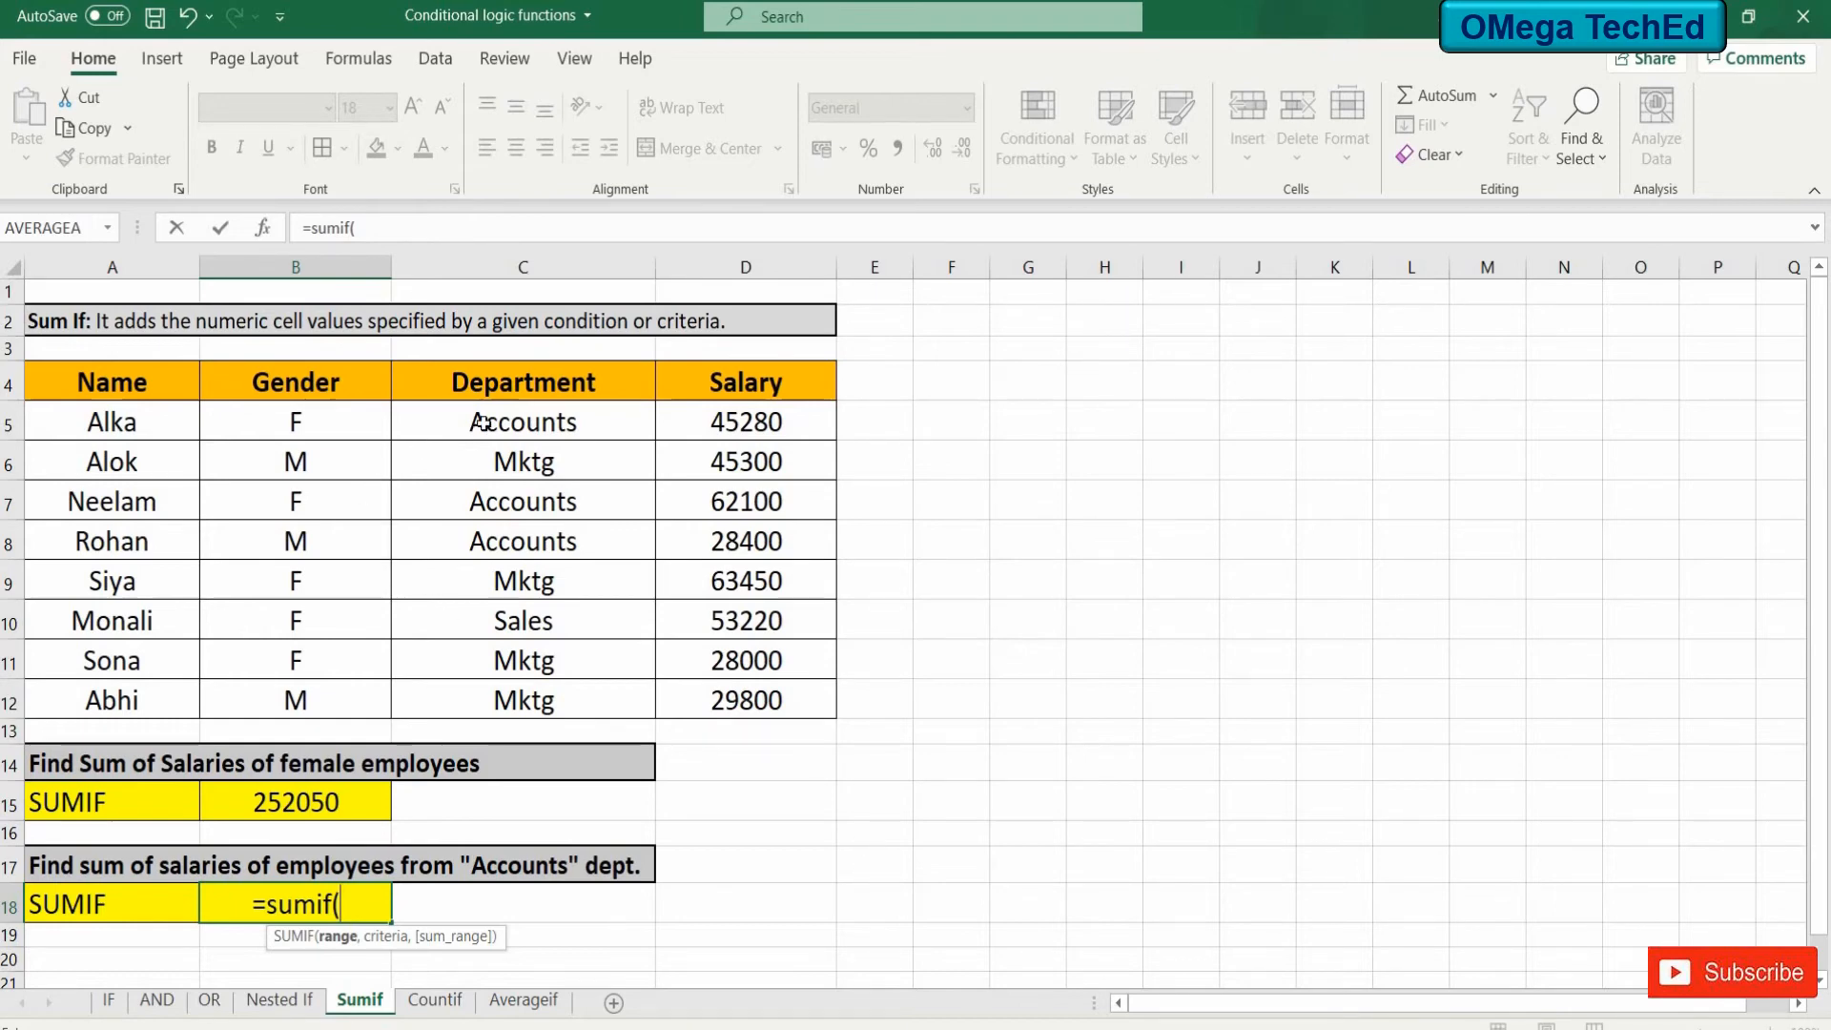
left_click_drag(482, 422, 480, 697)
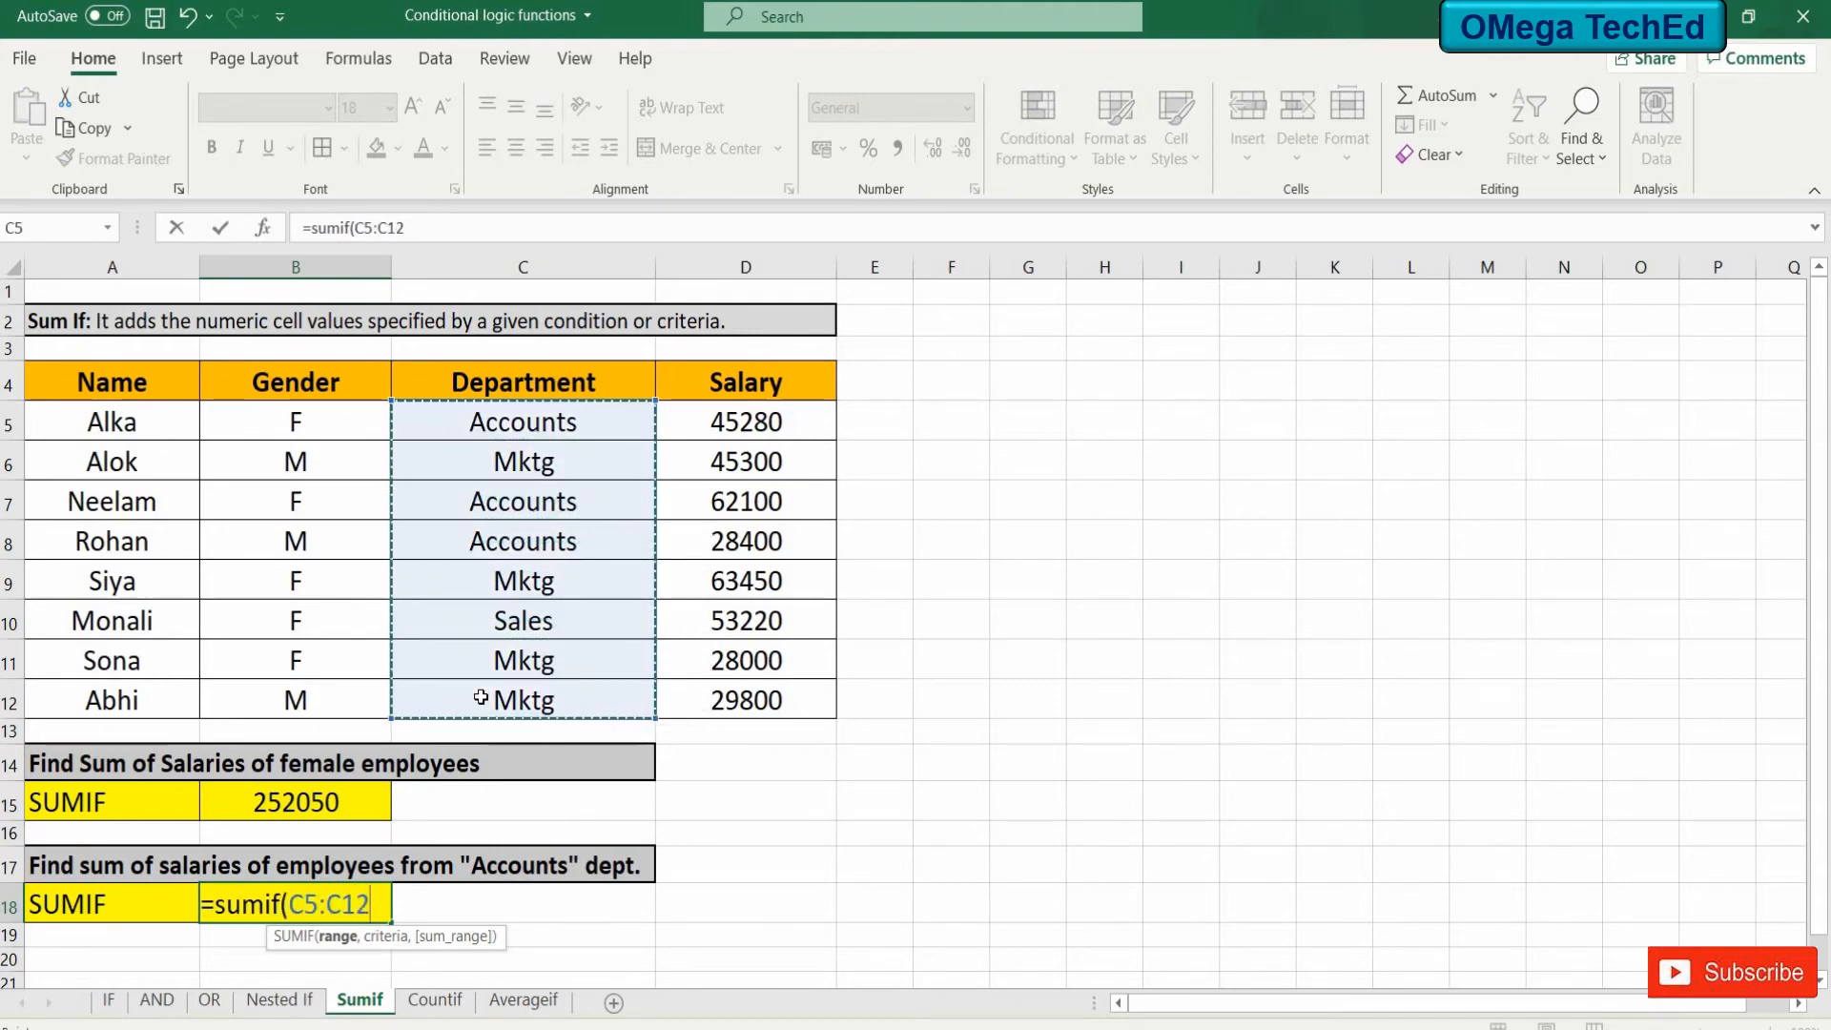
type(",\"")
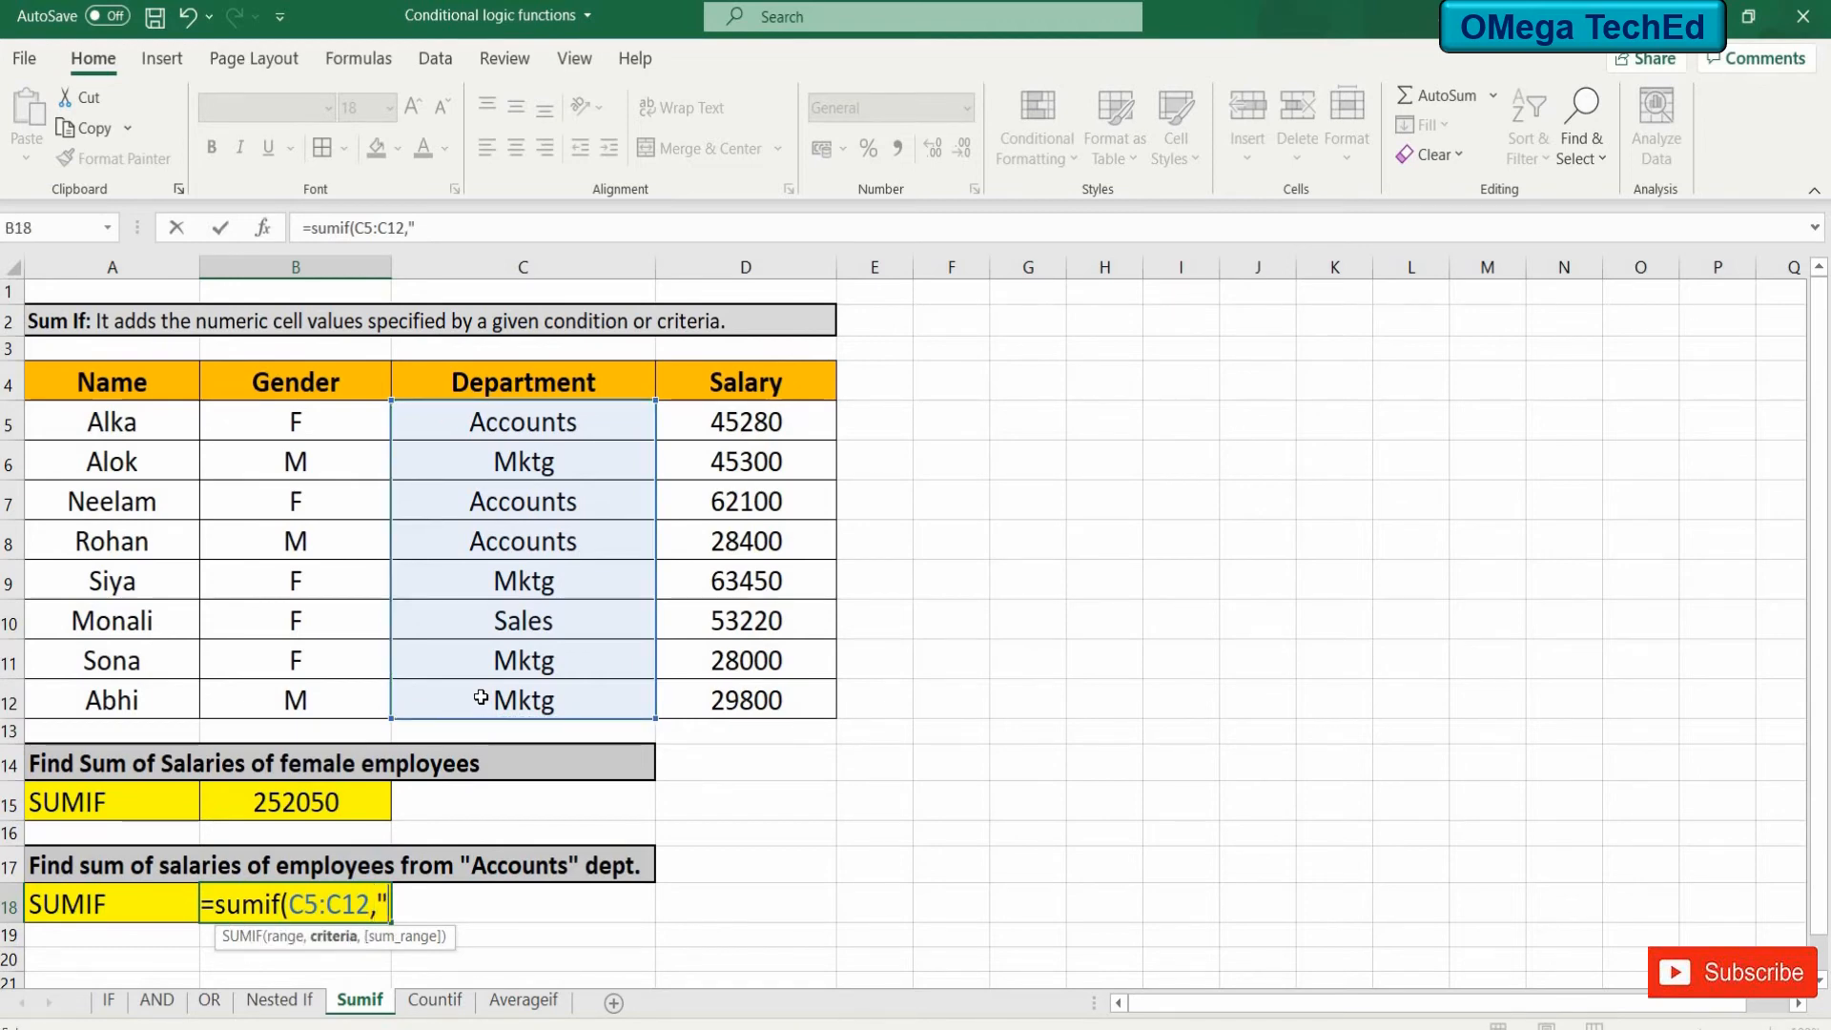
type("Ac")
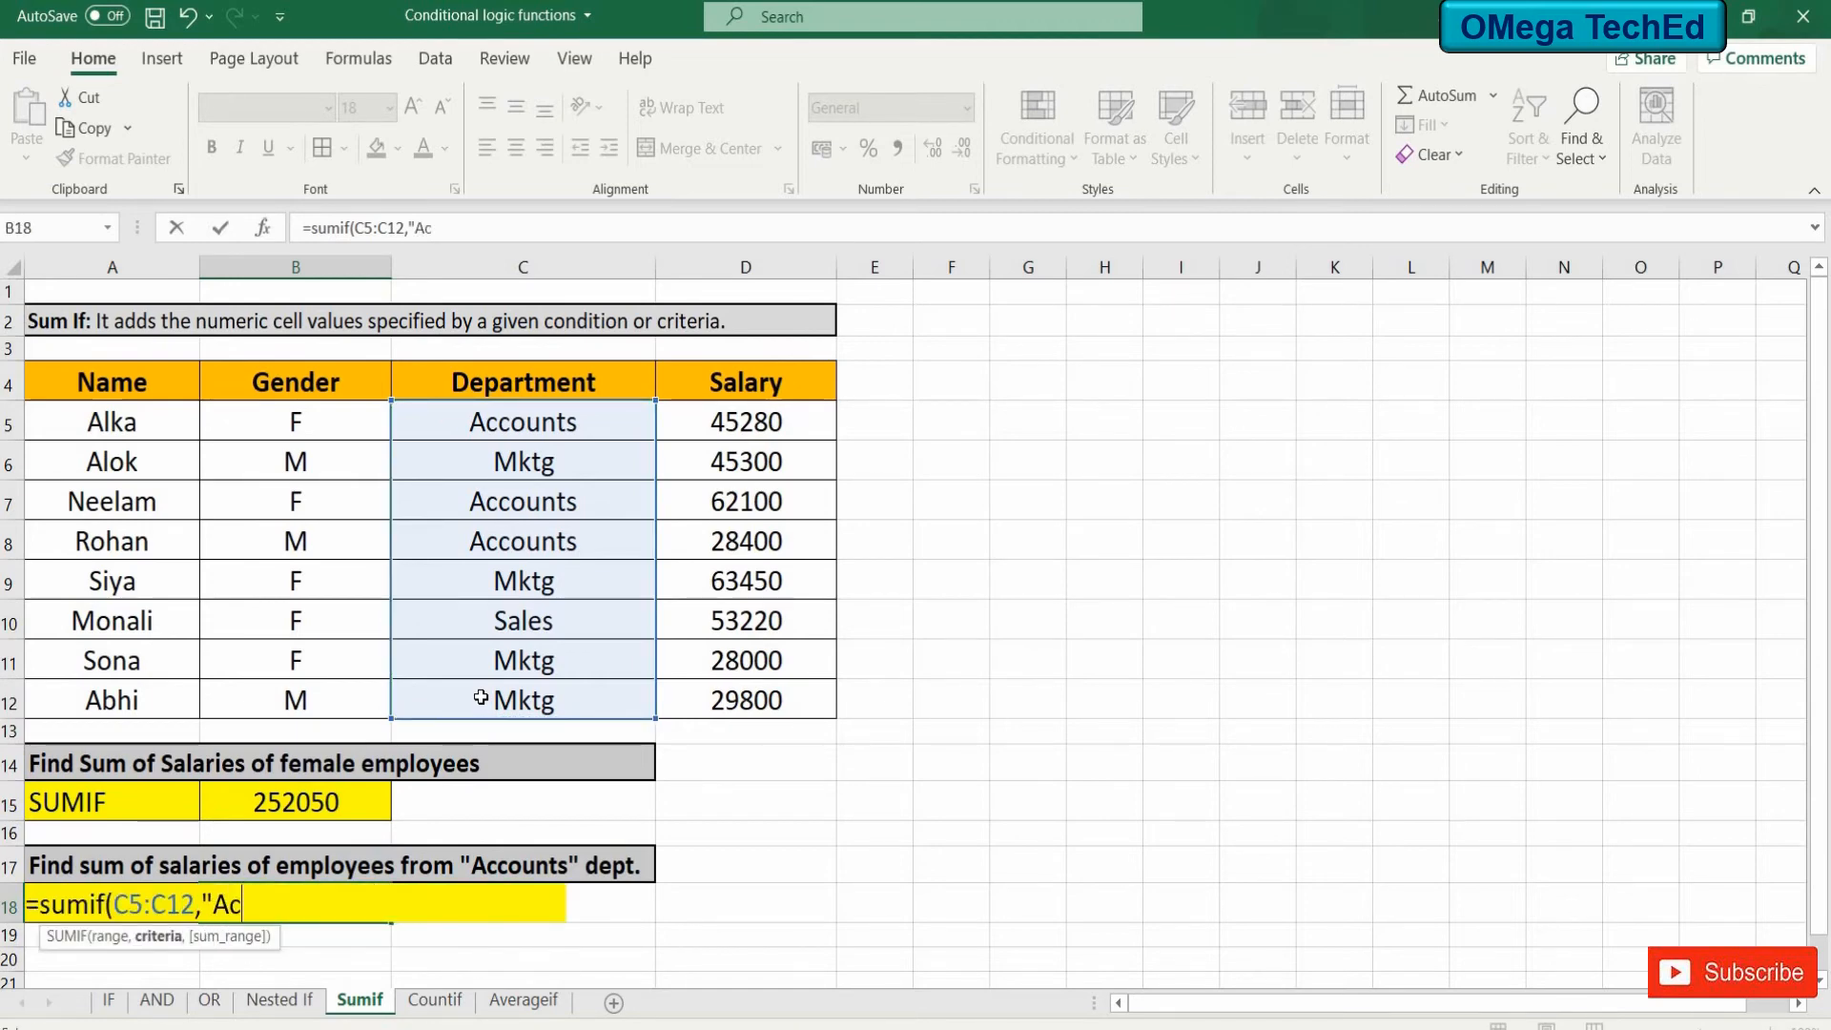
type("count")
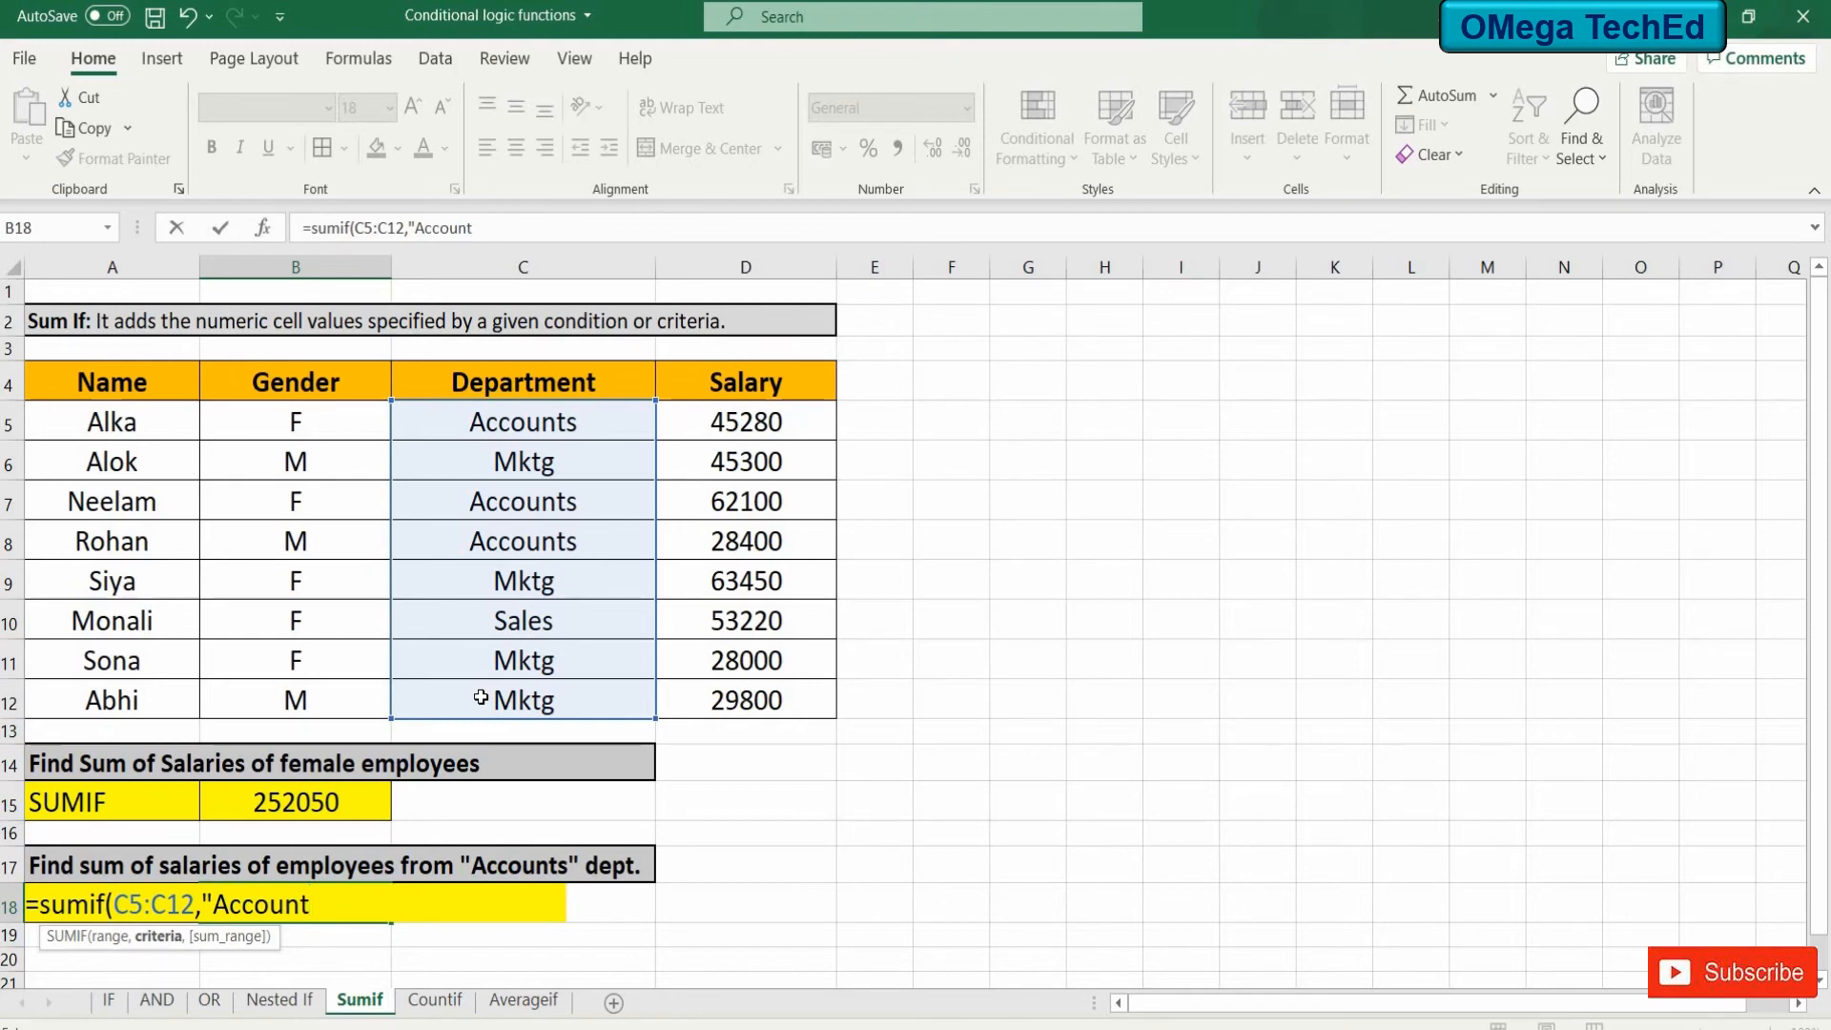
type("s\",")
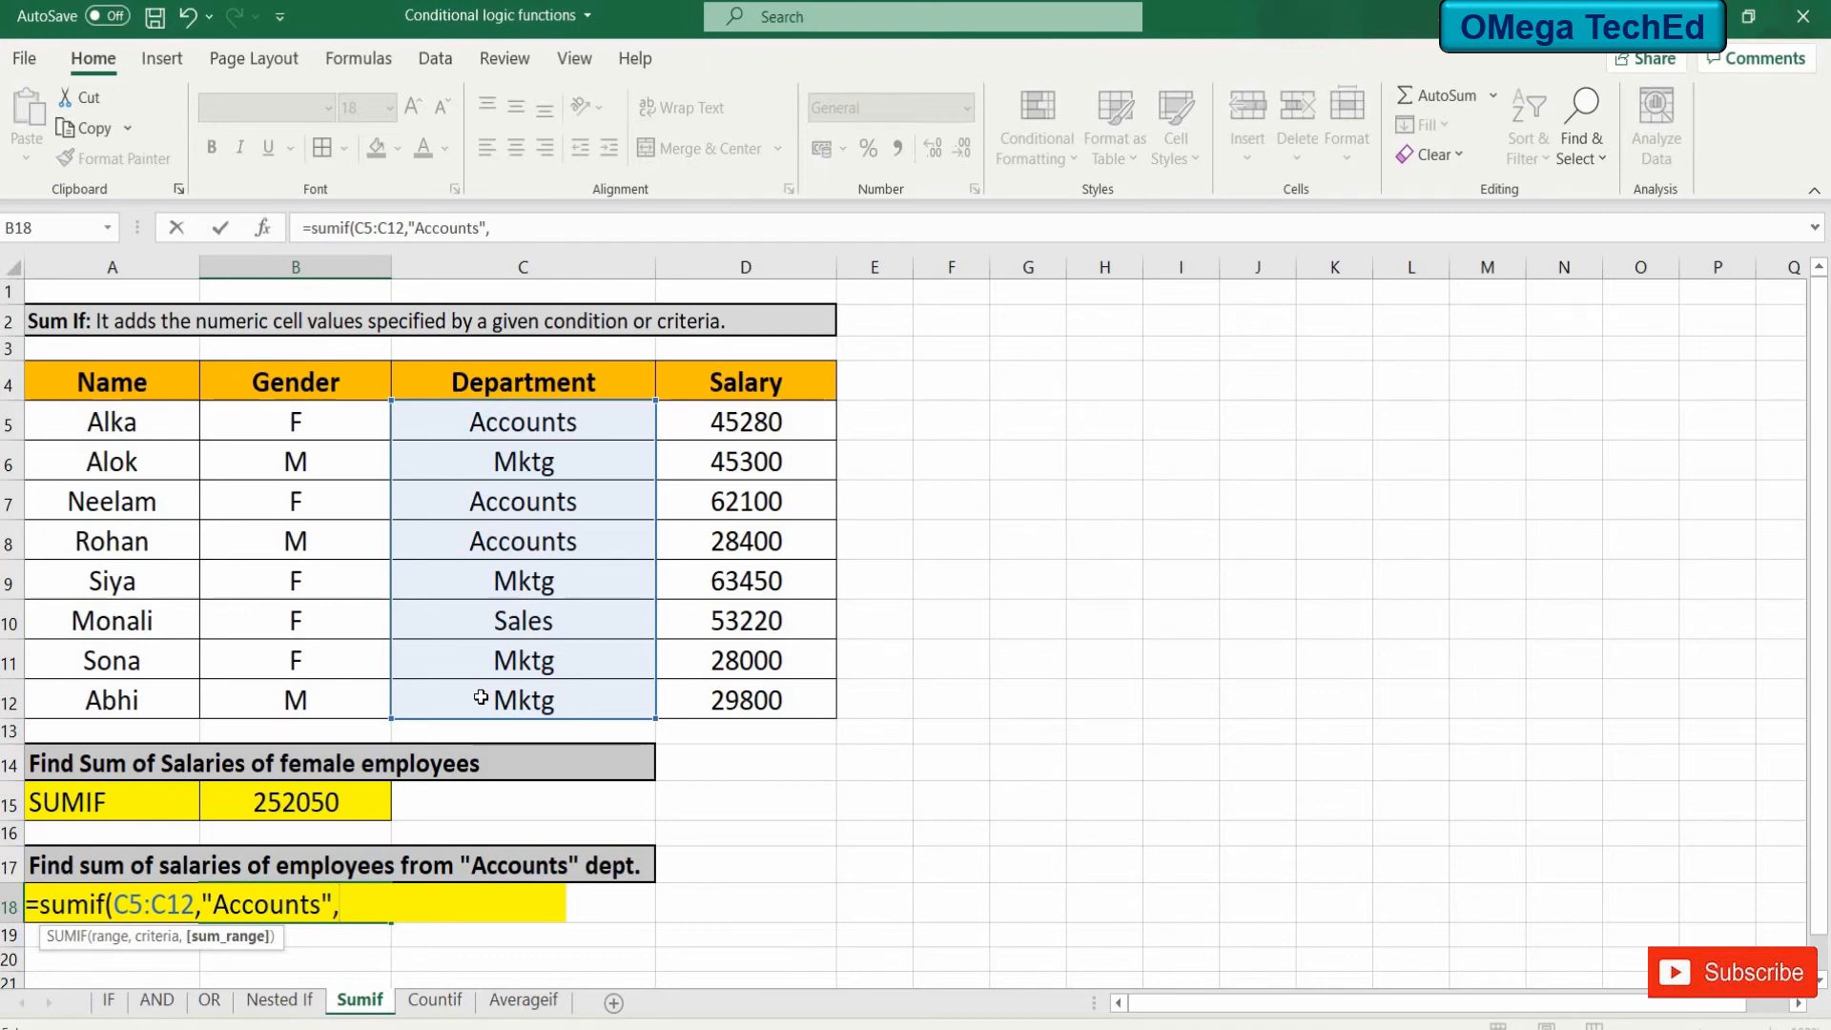
left_click(787, 421)
left_click_drag(805, 675, 802, 699)
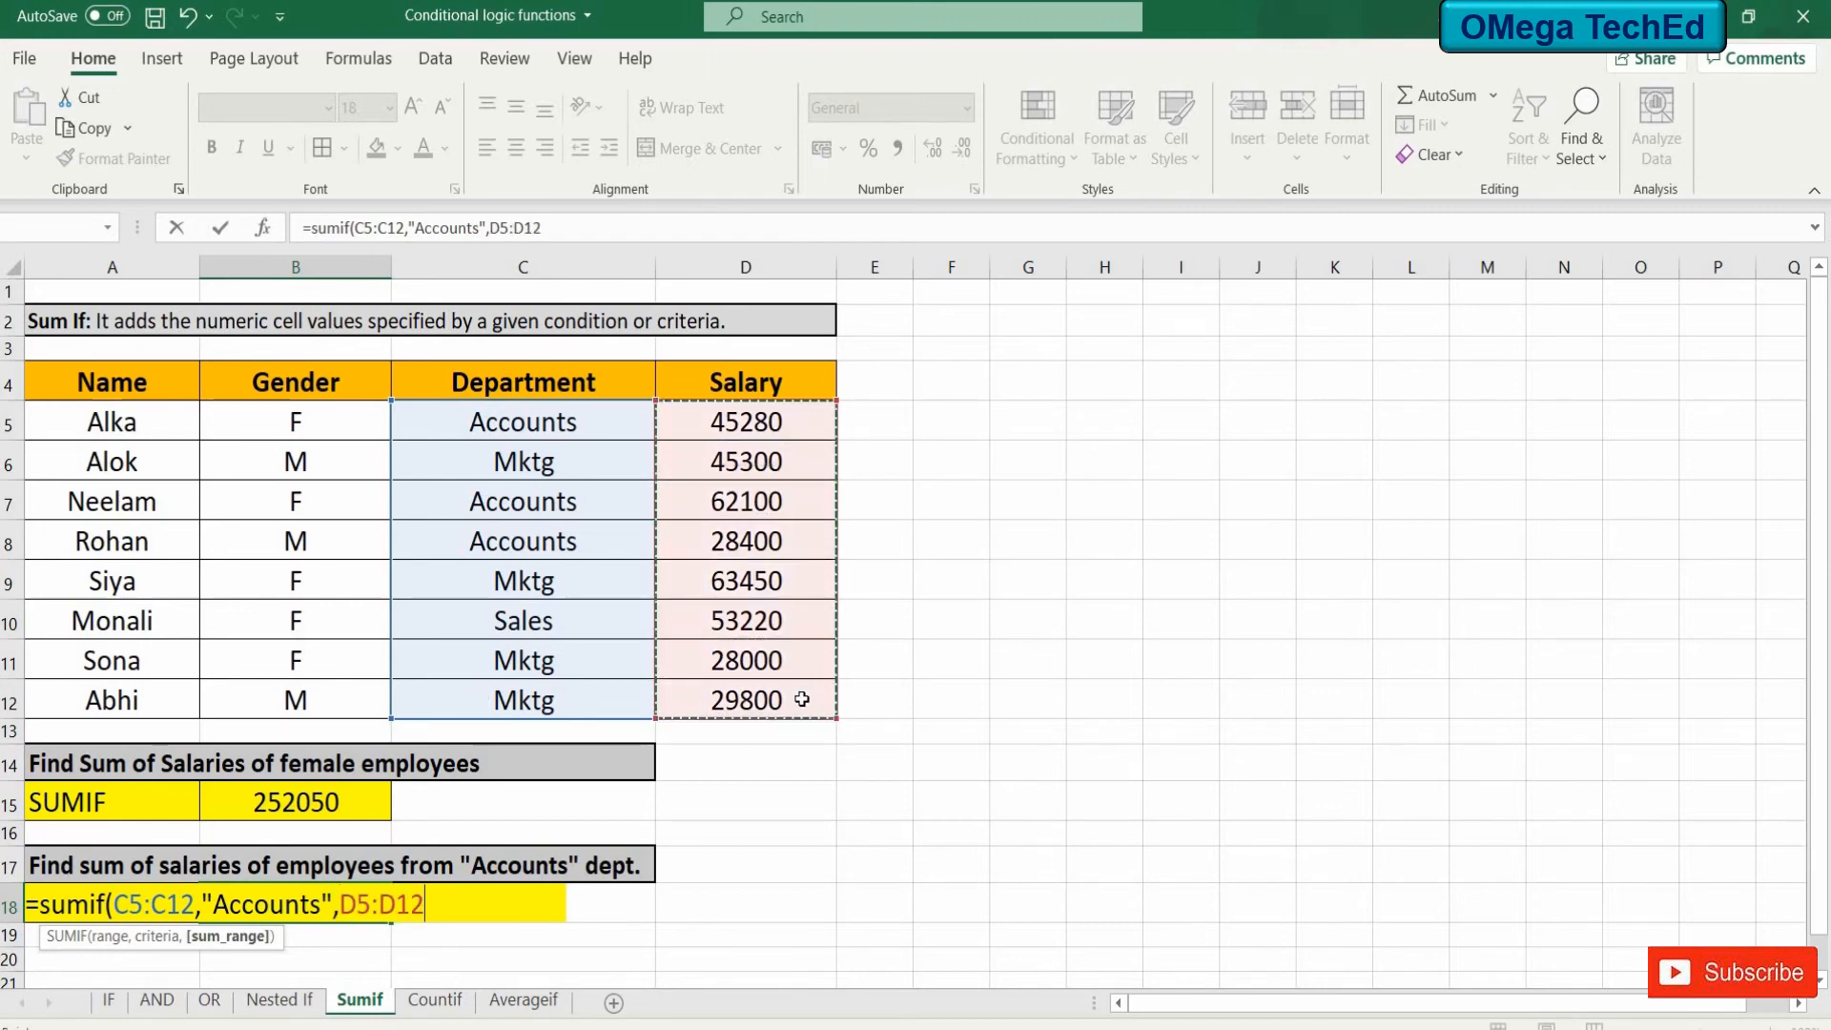
type(")")
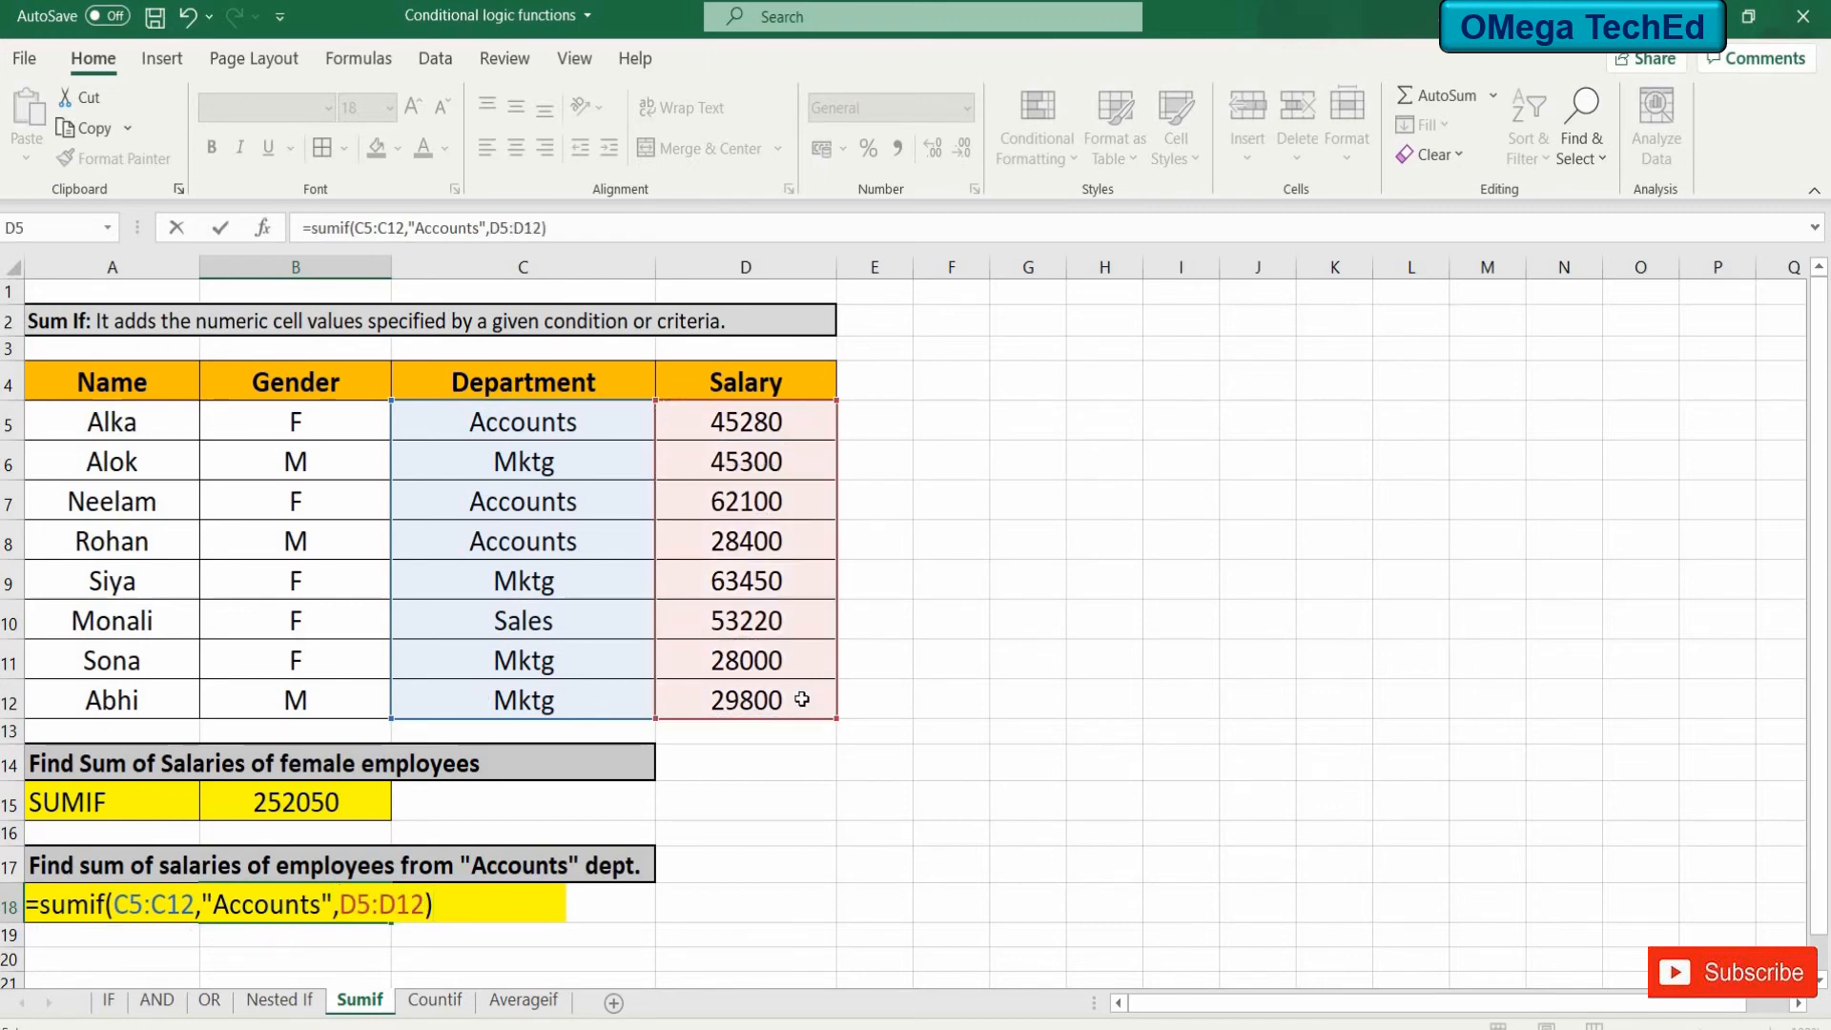
key("Return")
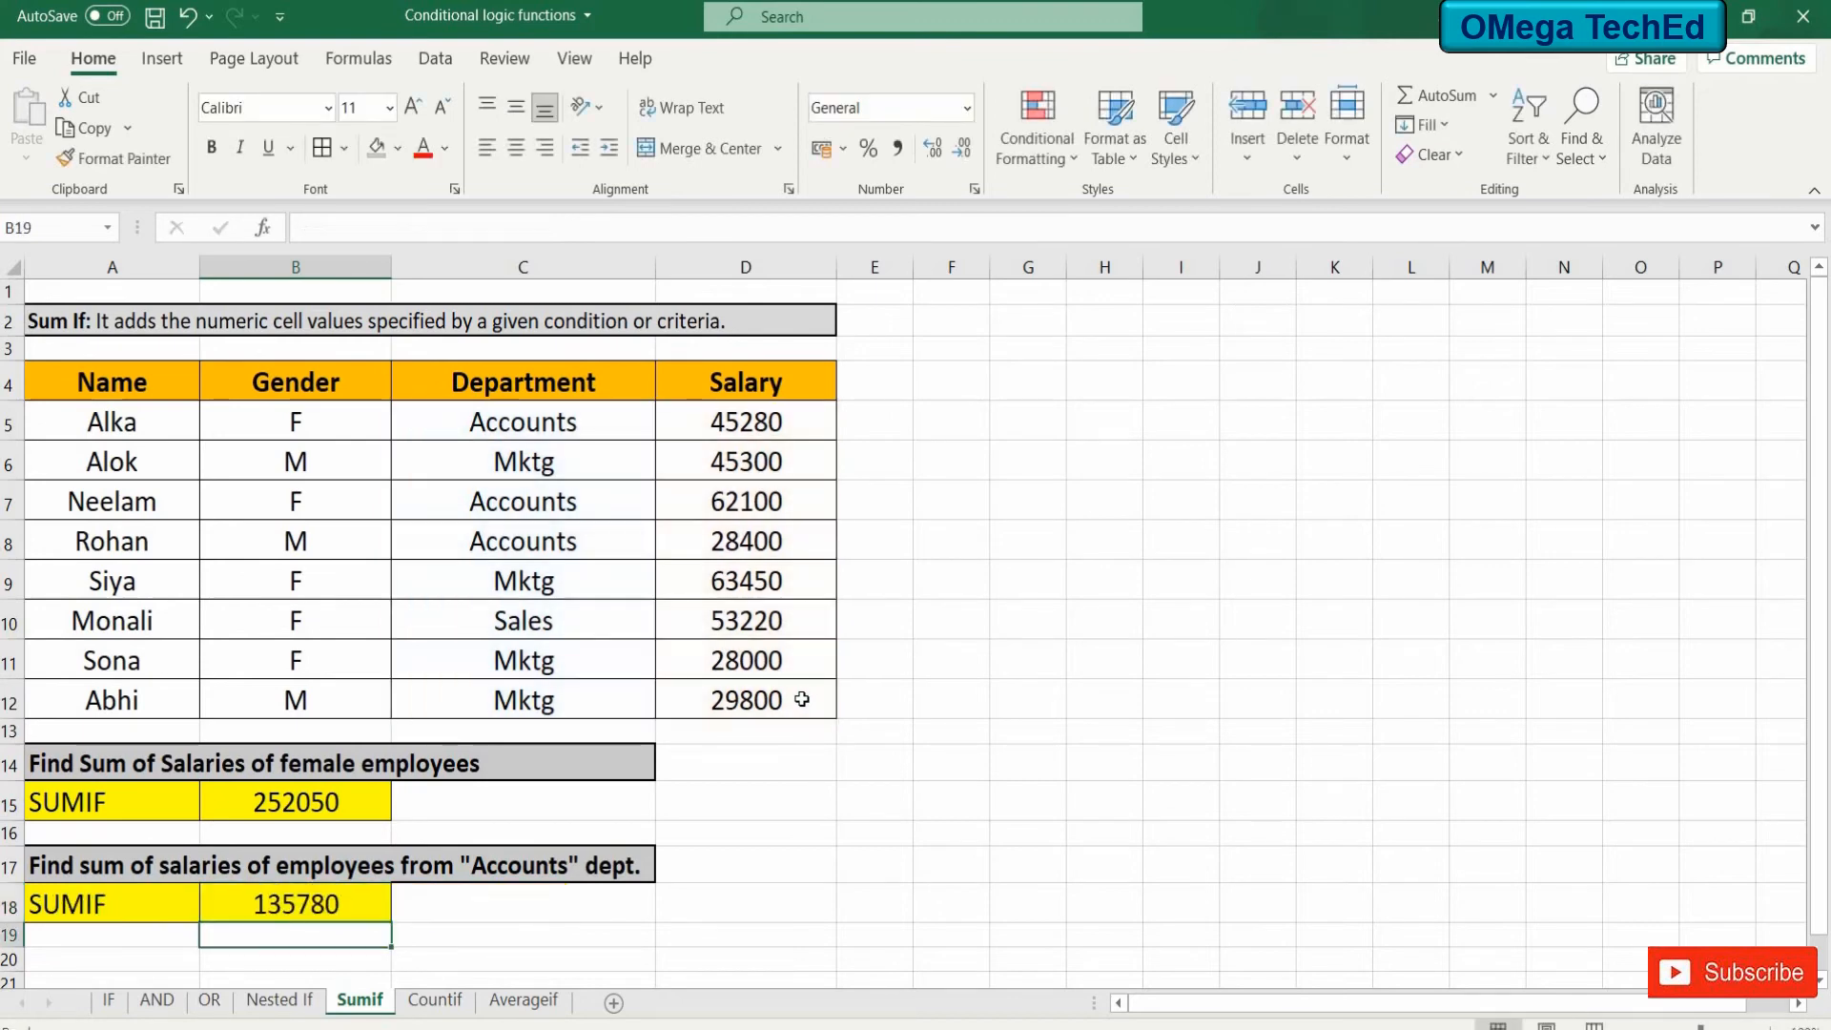
left_click(1018, 788)
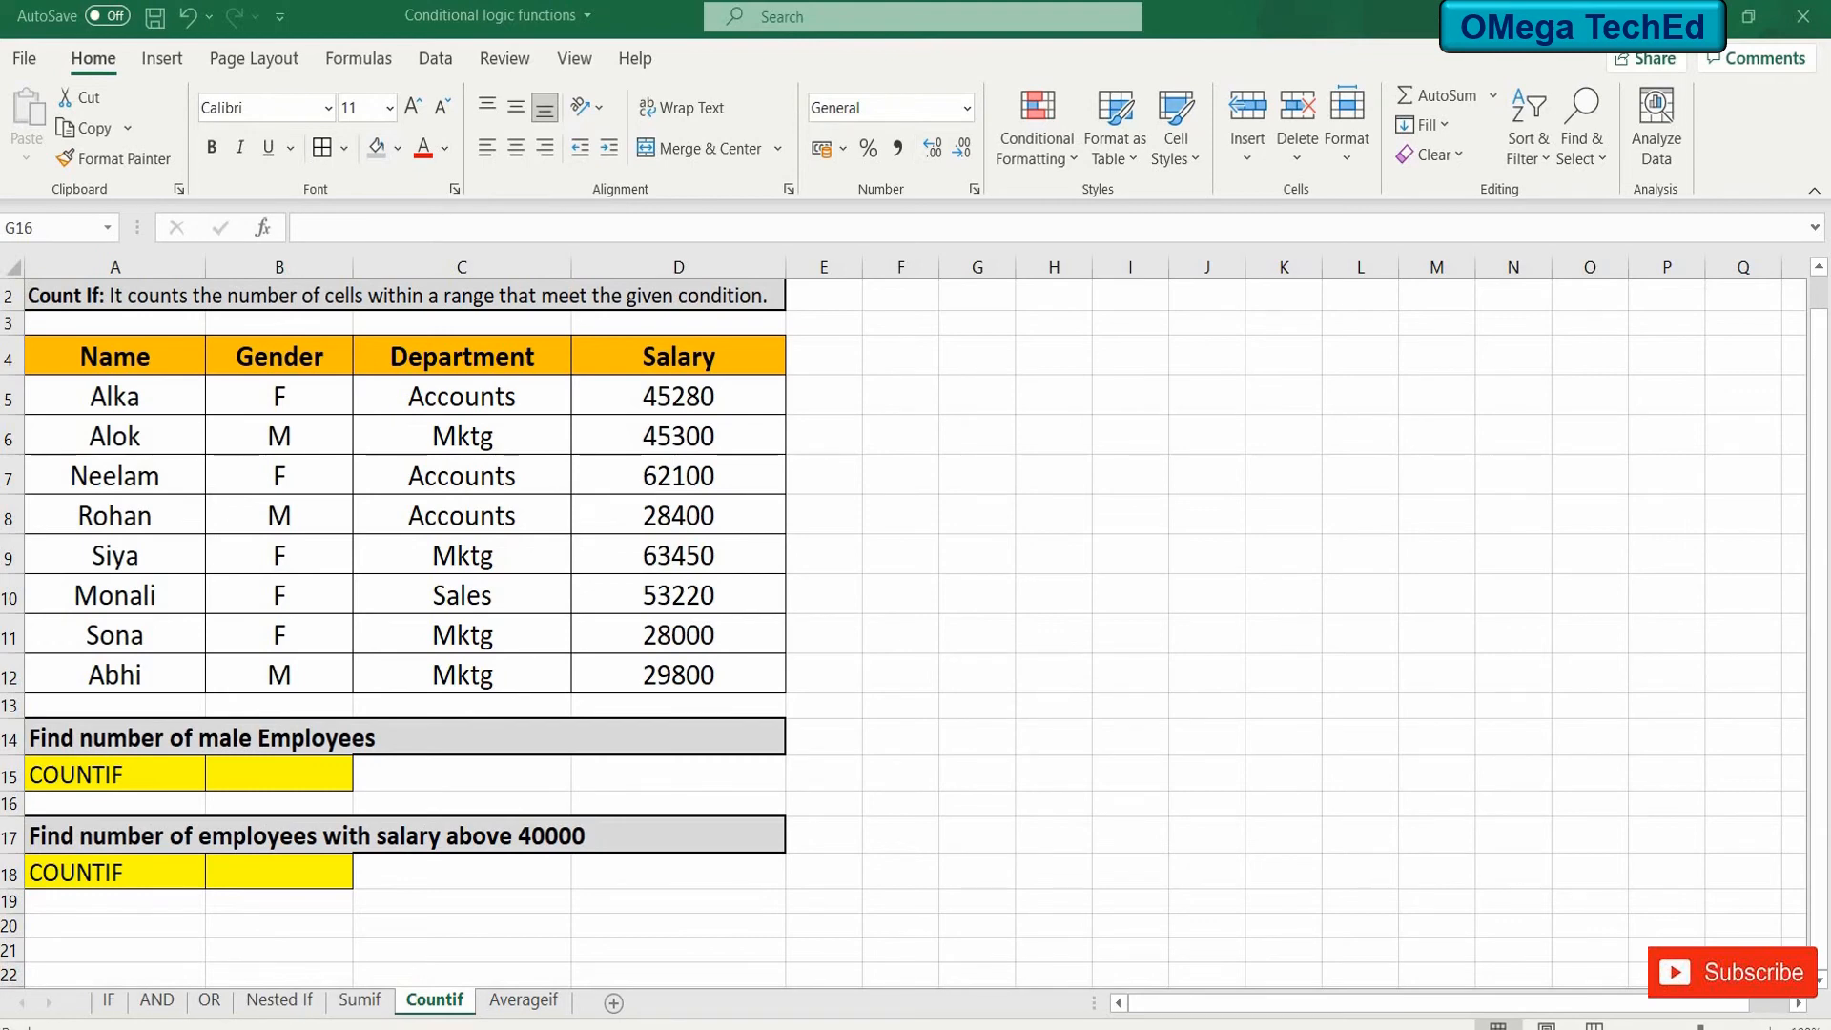
Count the male employees in B15 of the Countif sheet with COUNTIF, using range B5:B12 and criteria "M".
double_click(334, 774)
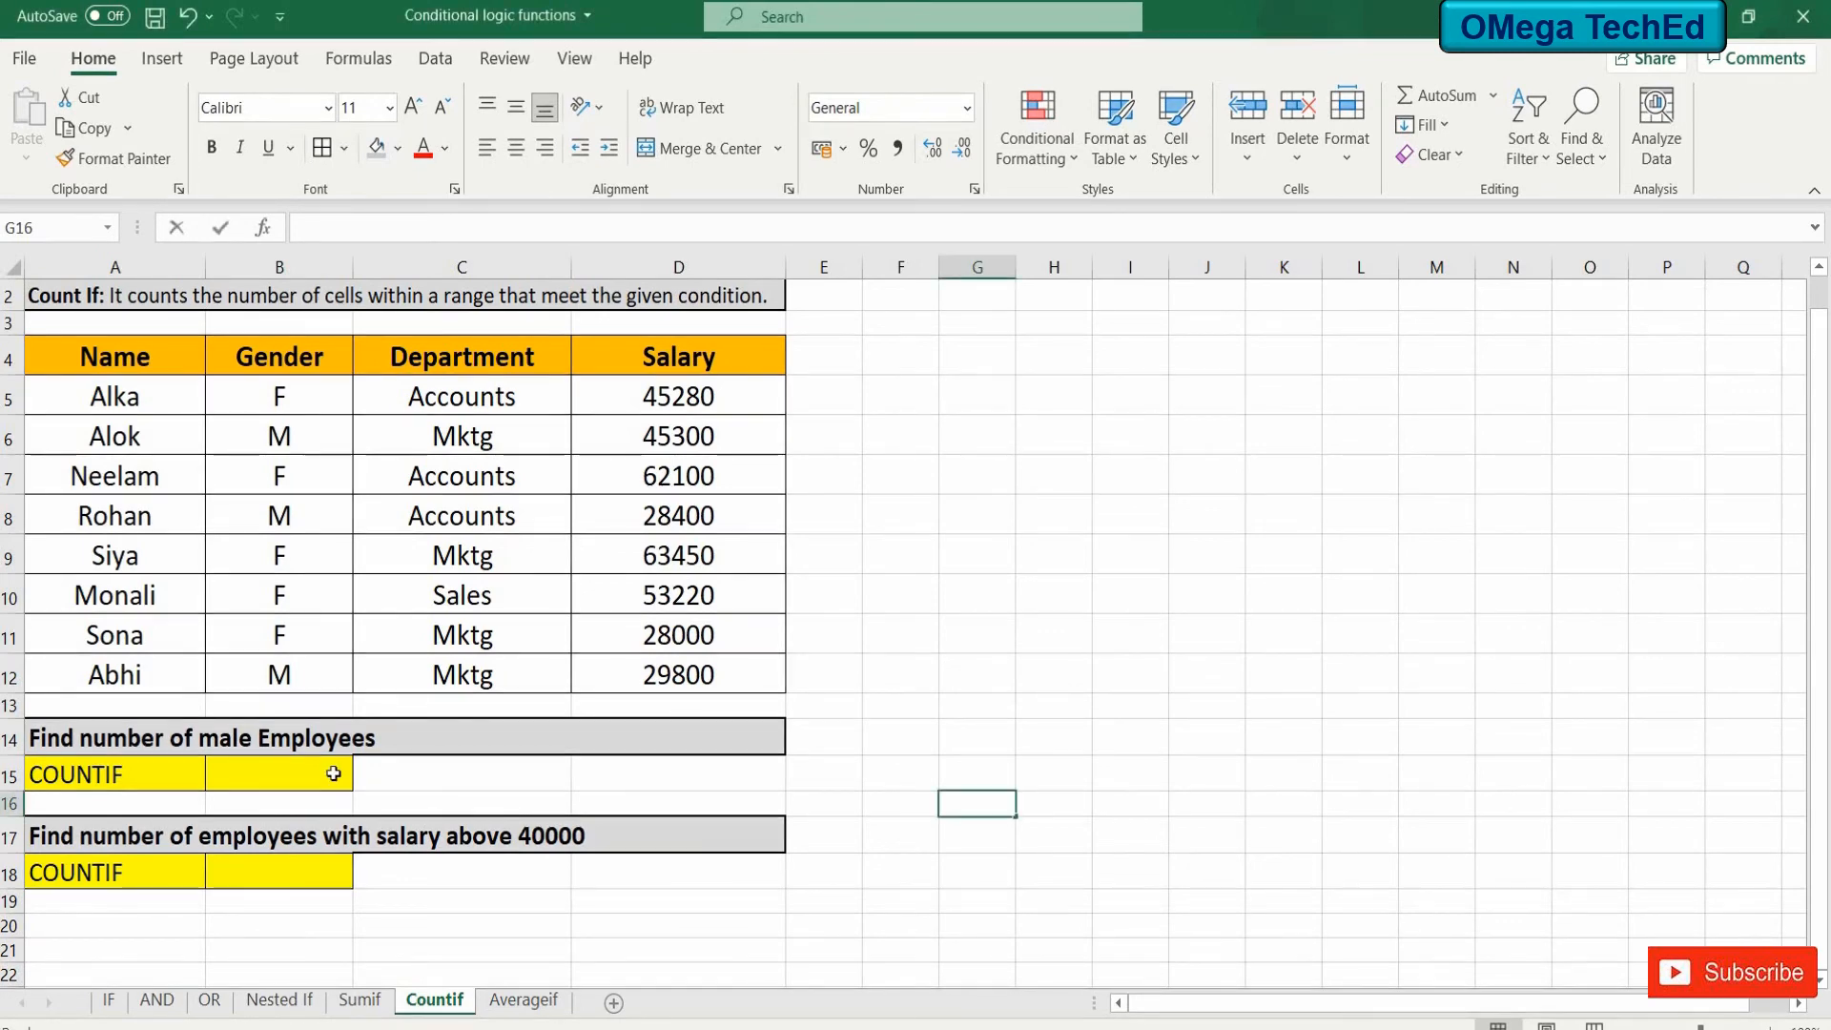
left_click(334, 774)
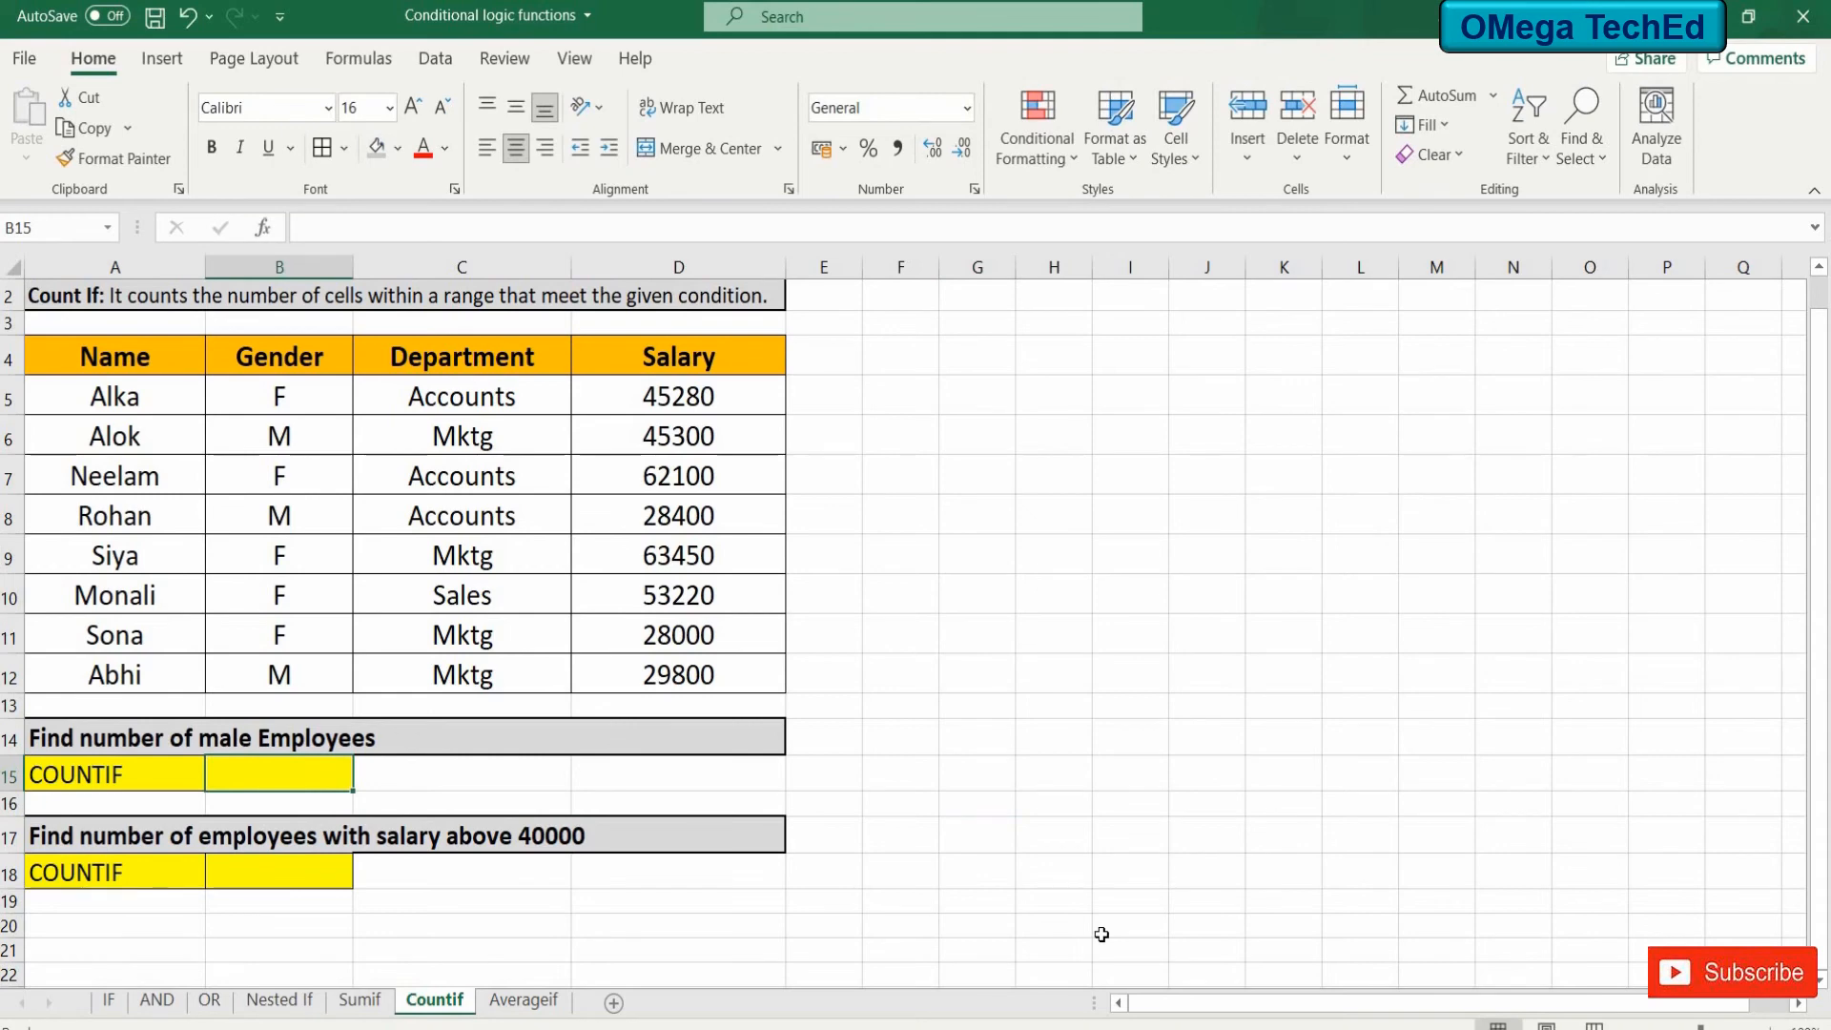
type("=count")
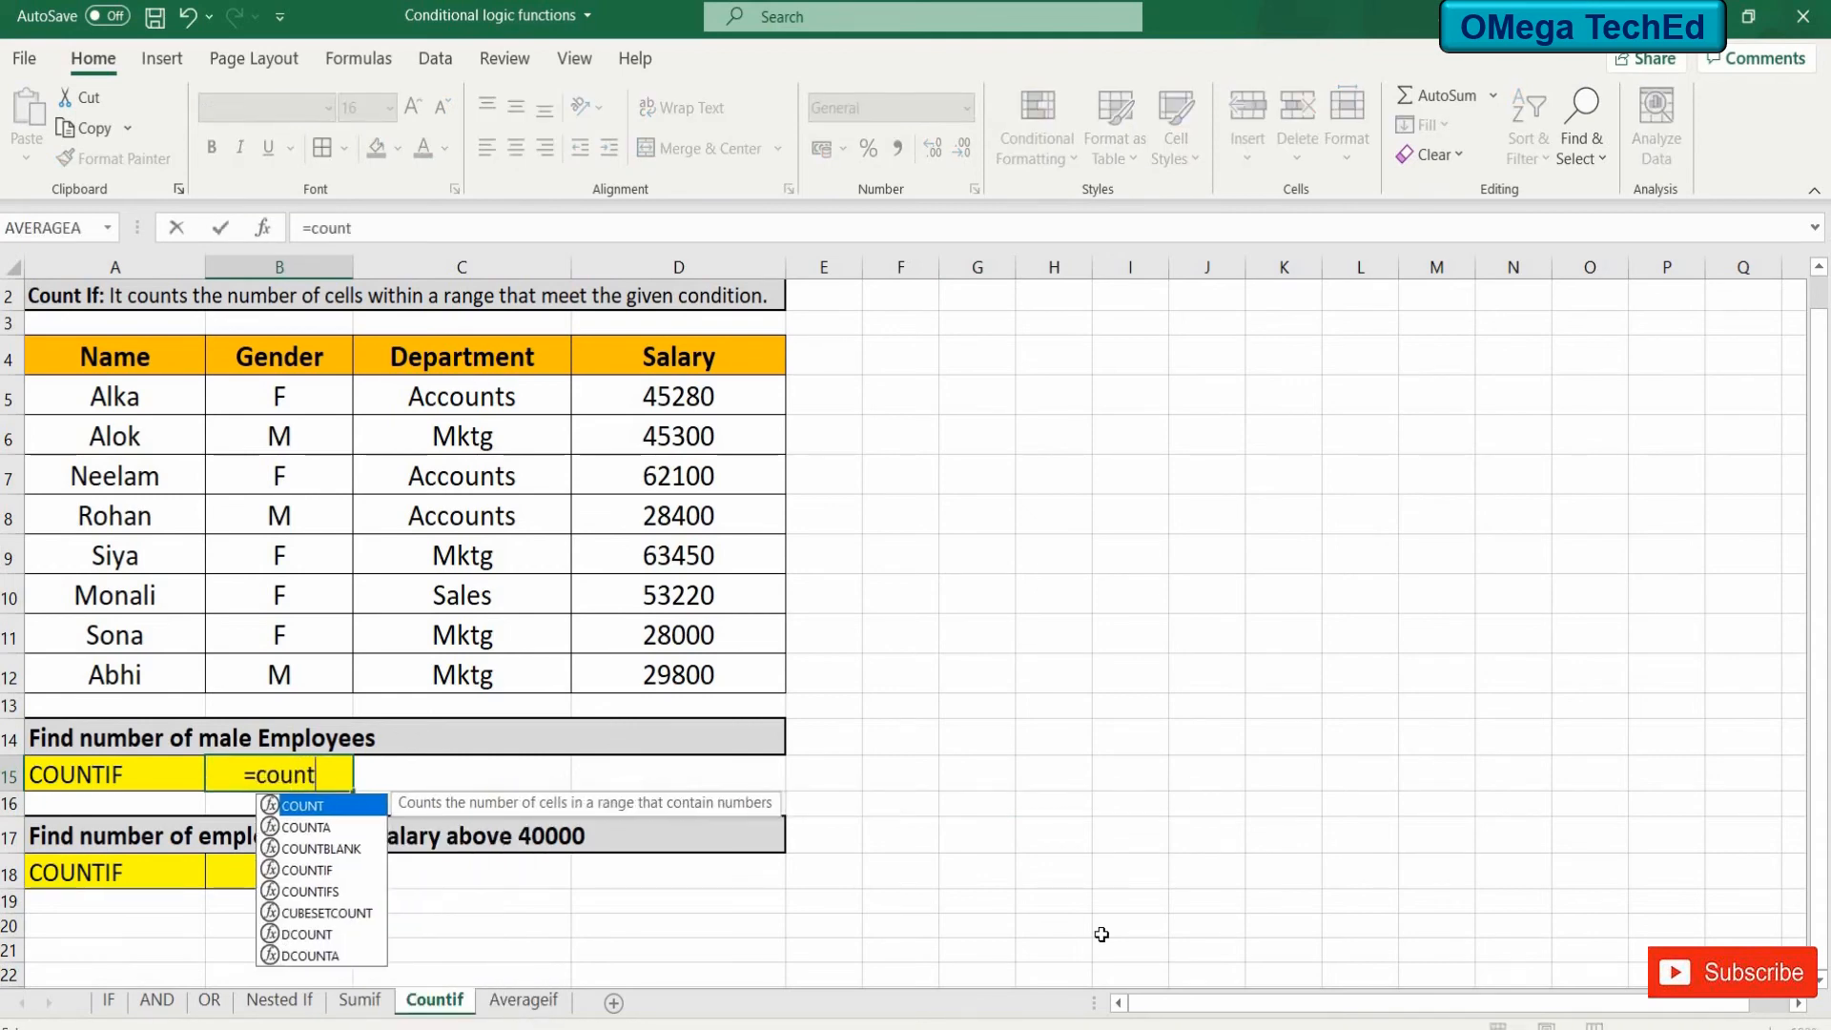
type("if(")
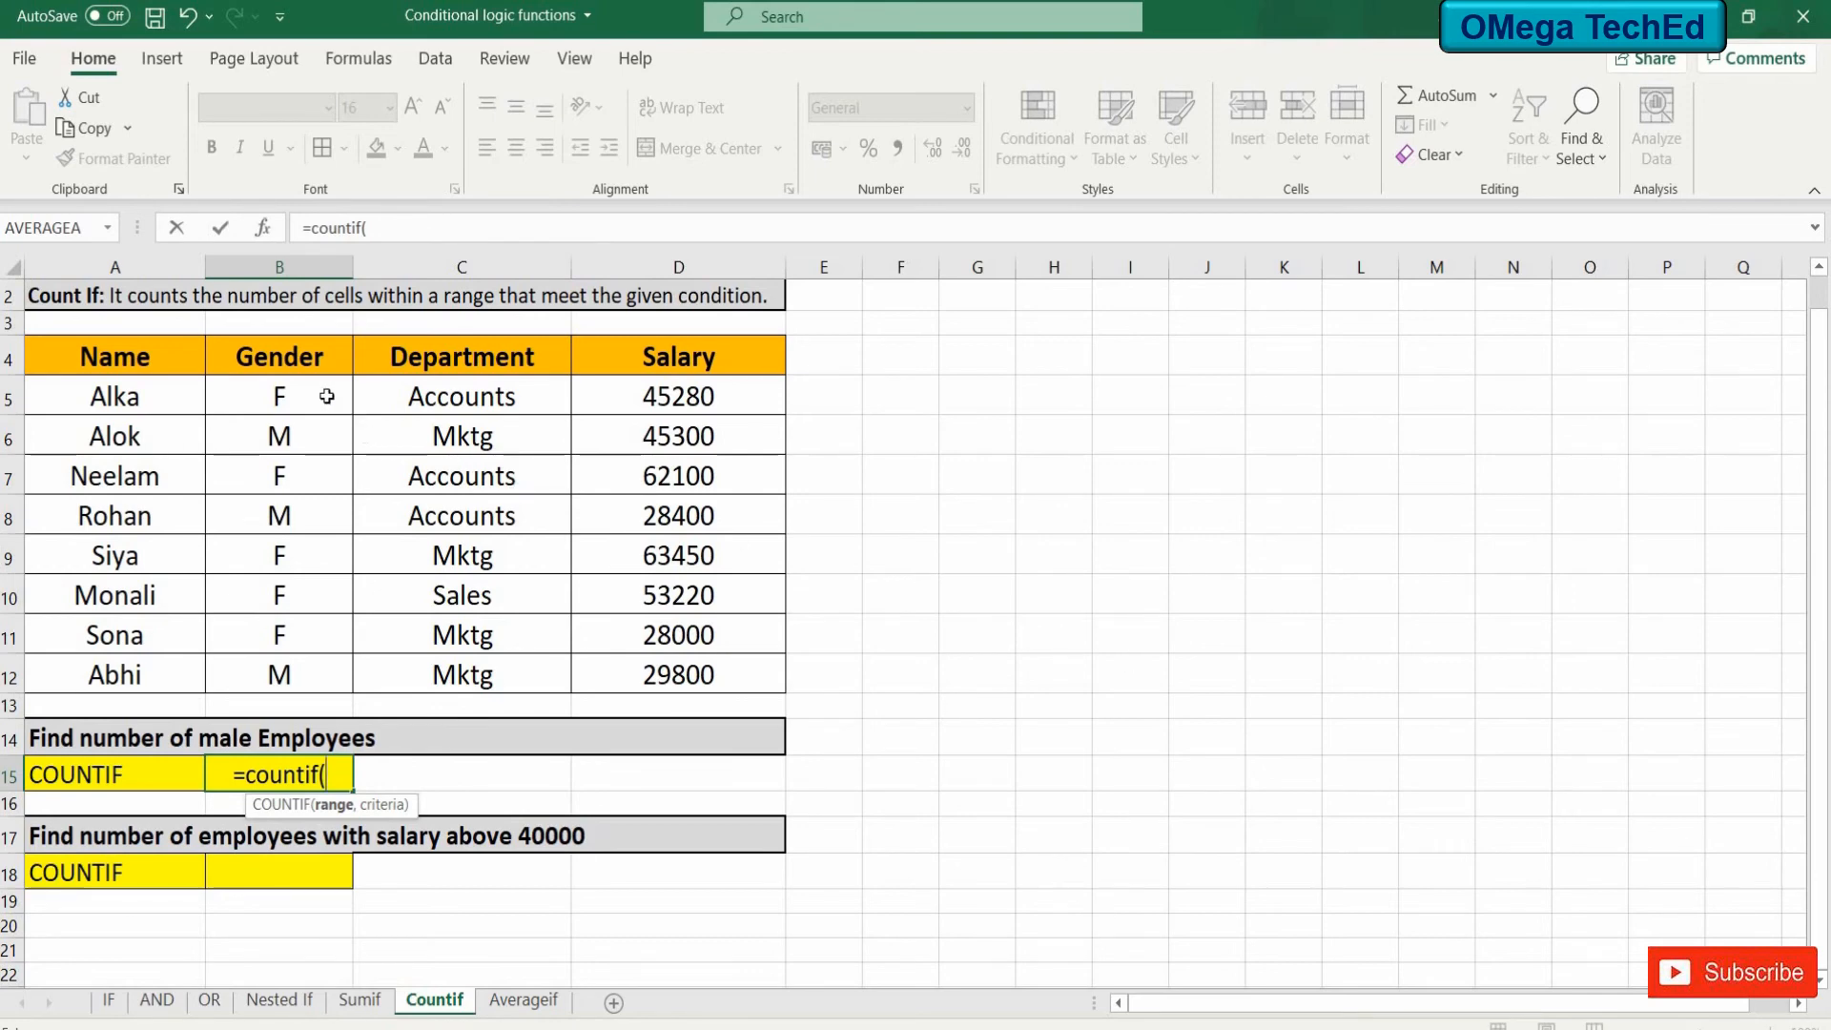
left_click_drag(326, 396, 309, 669)
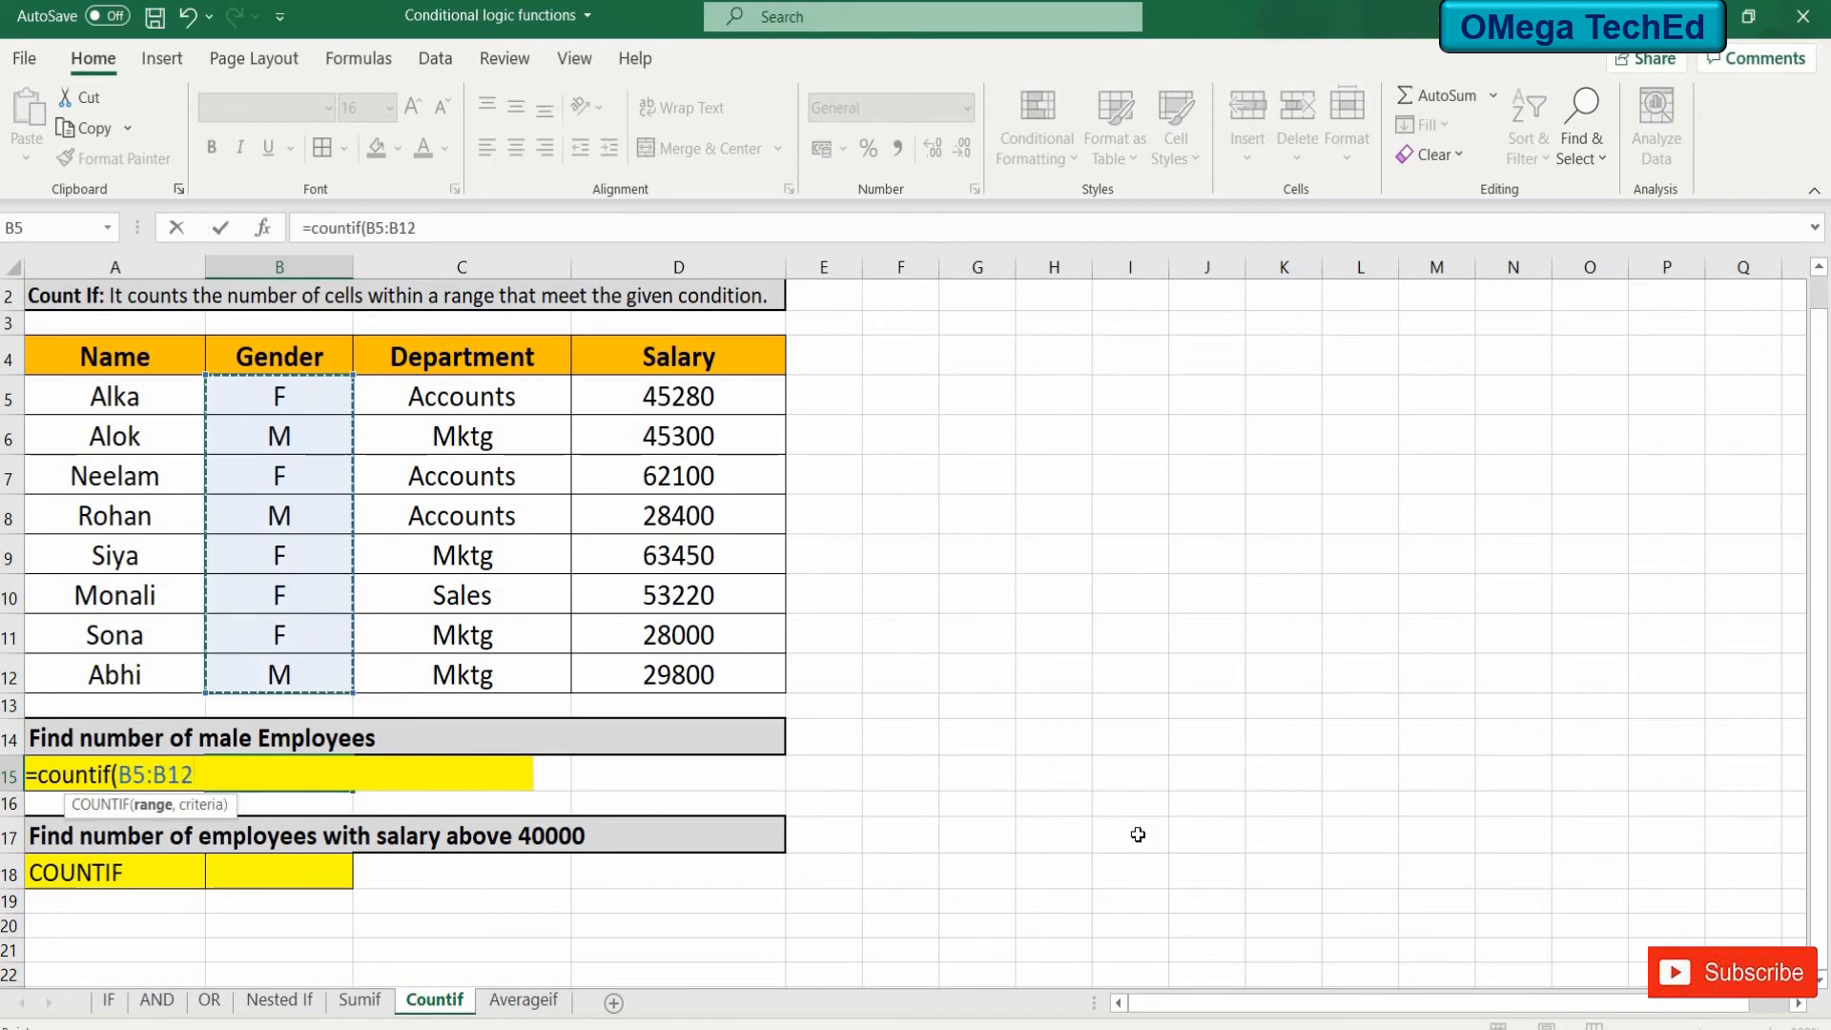
type(",\"")
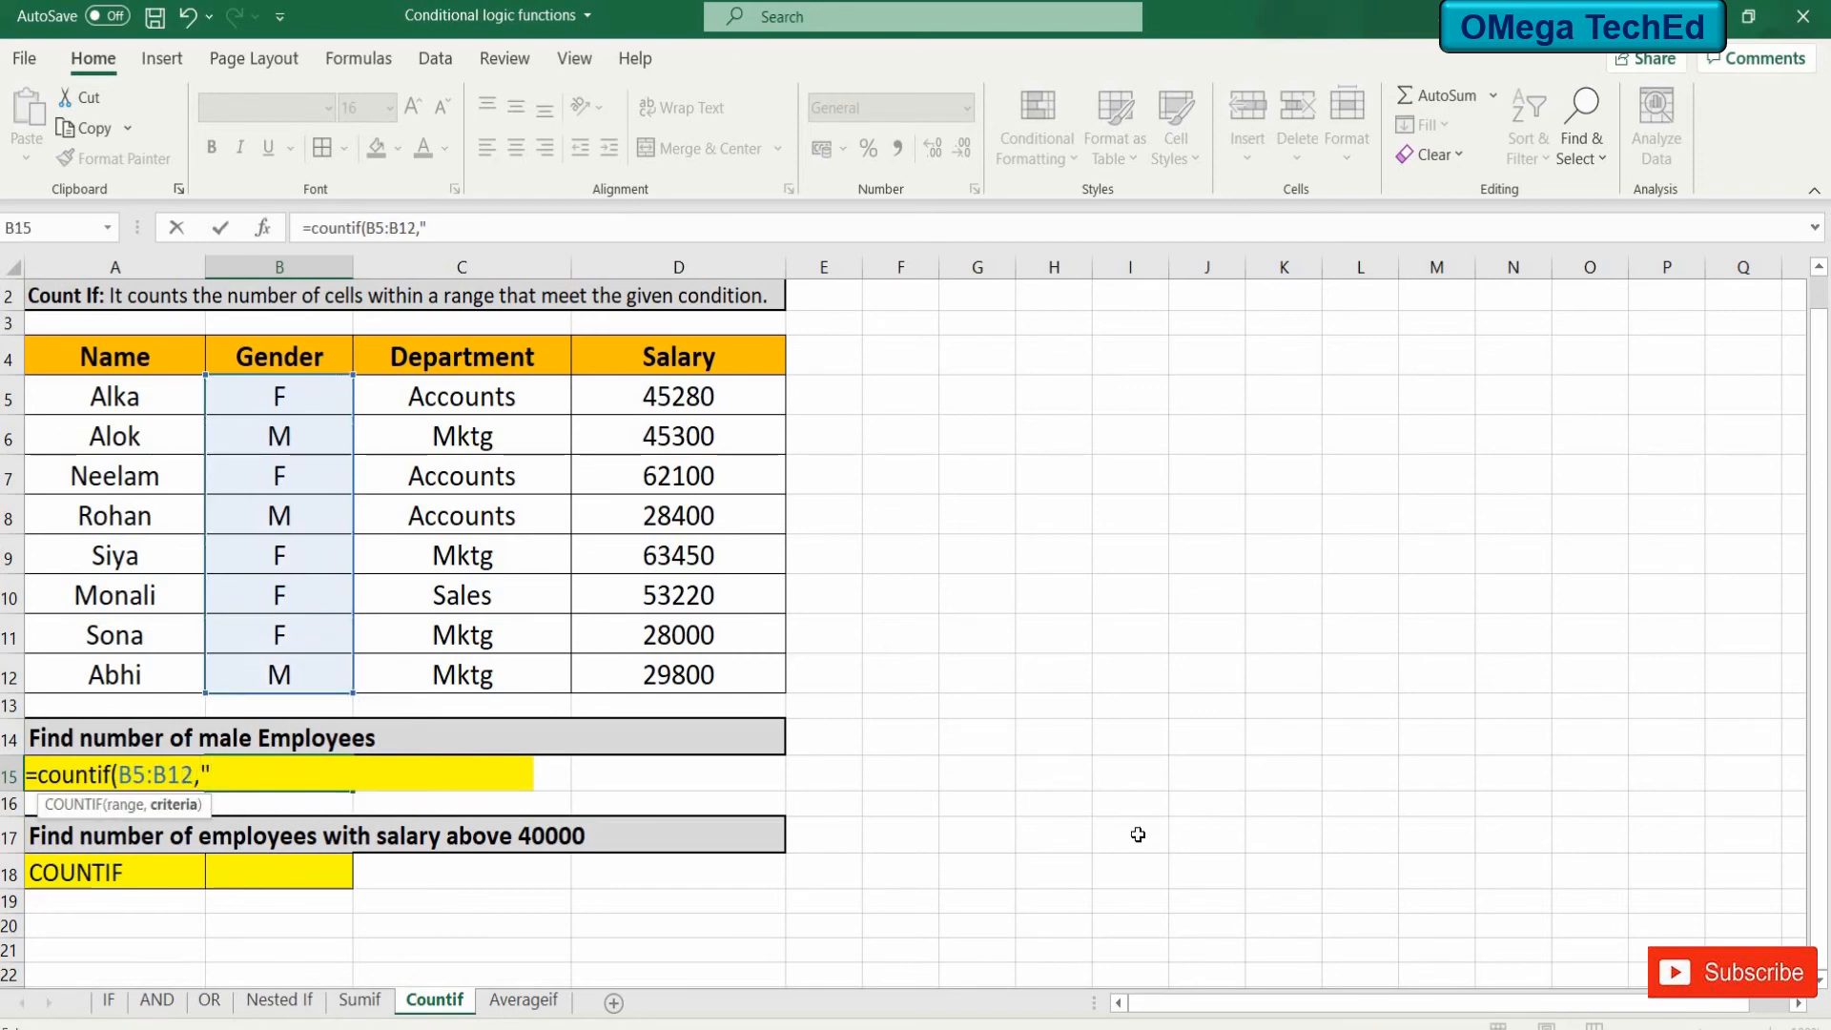
type("M\")")
key("ctrl+Return")
key("Return")
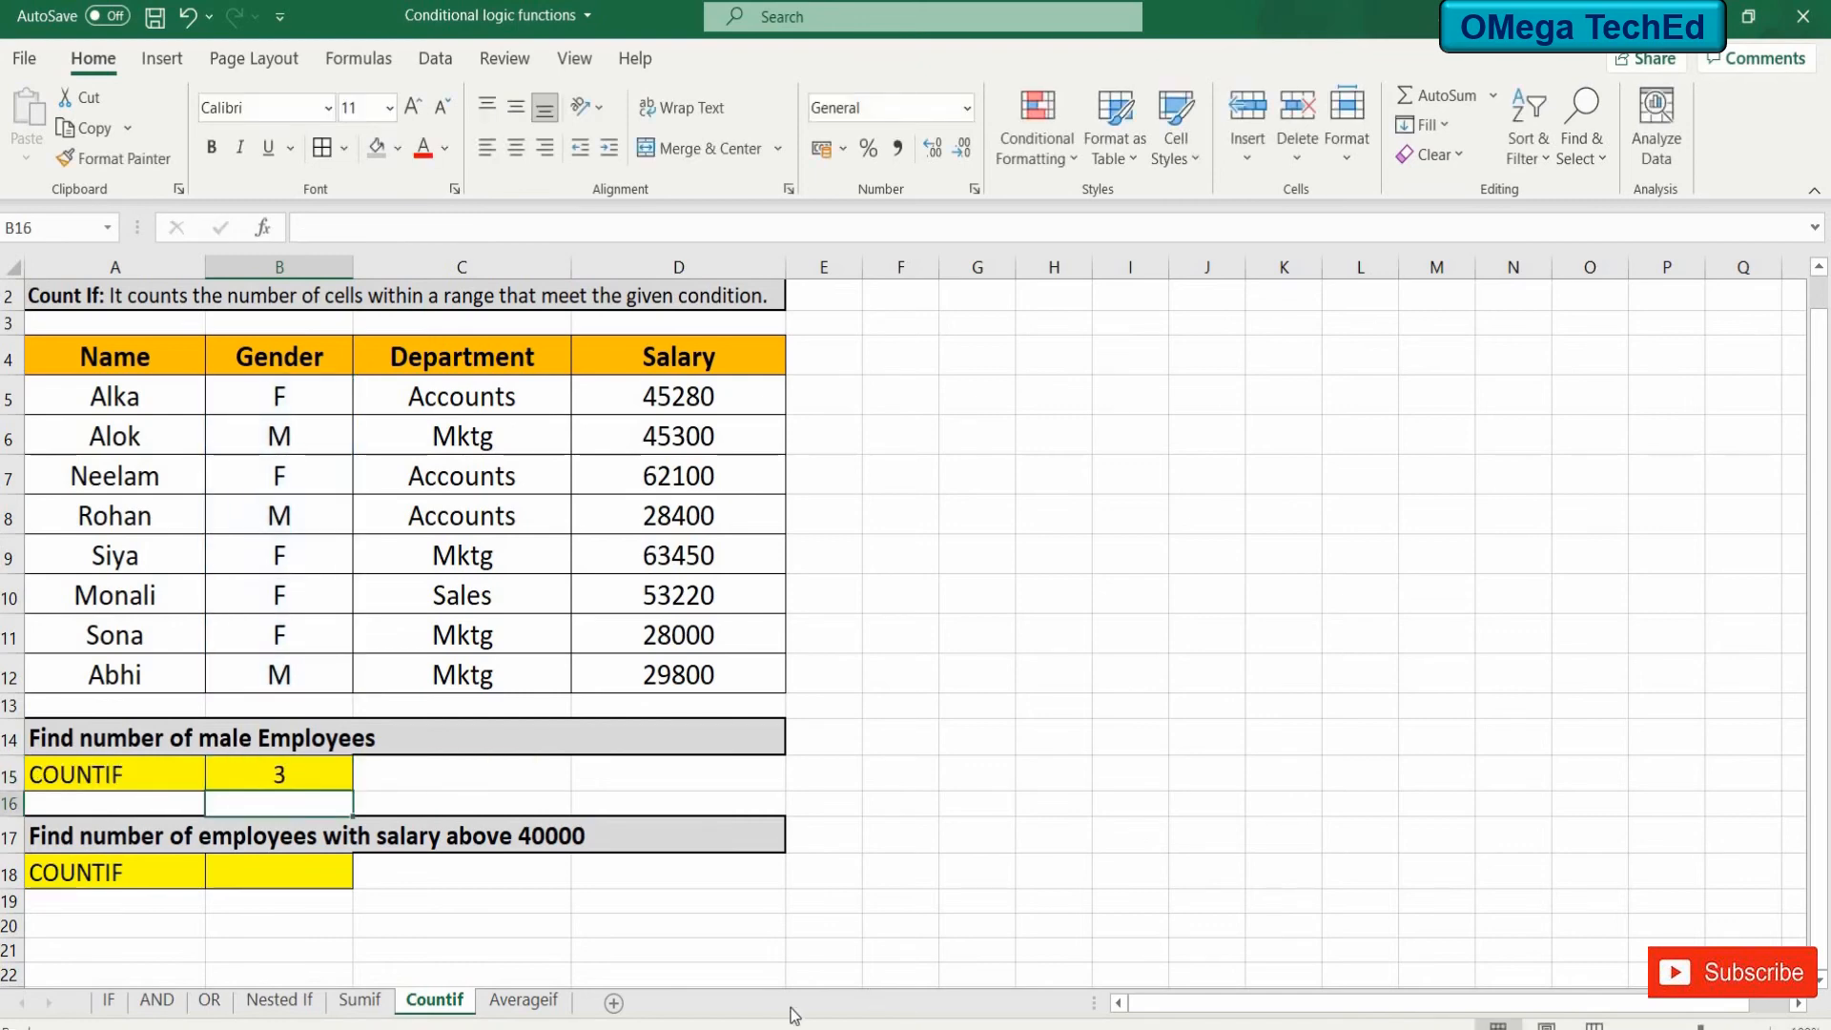
Count the employees with salaries above 40000 in B18 with COUNTIF, using range D5:D12 and criteria ">40000".
left_click(348, 870)
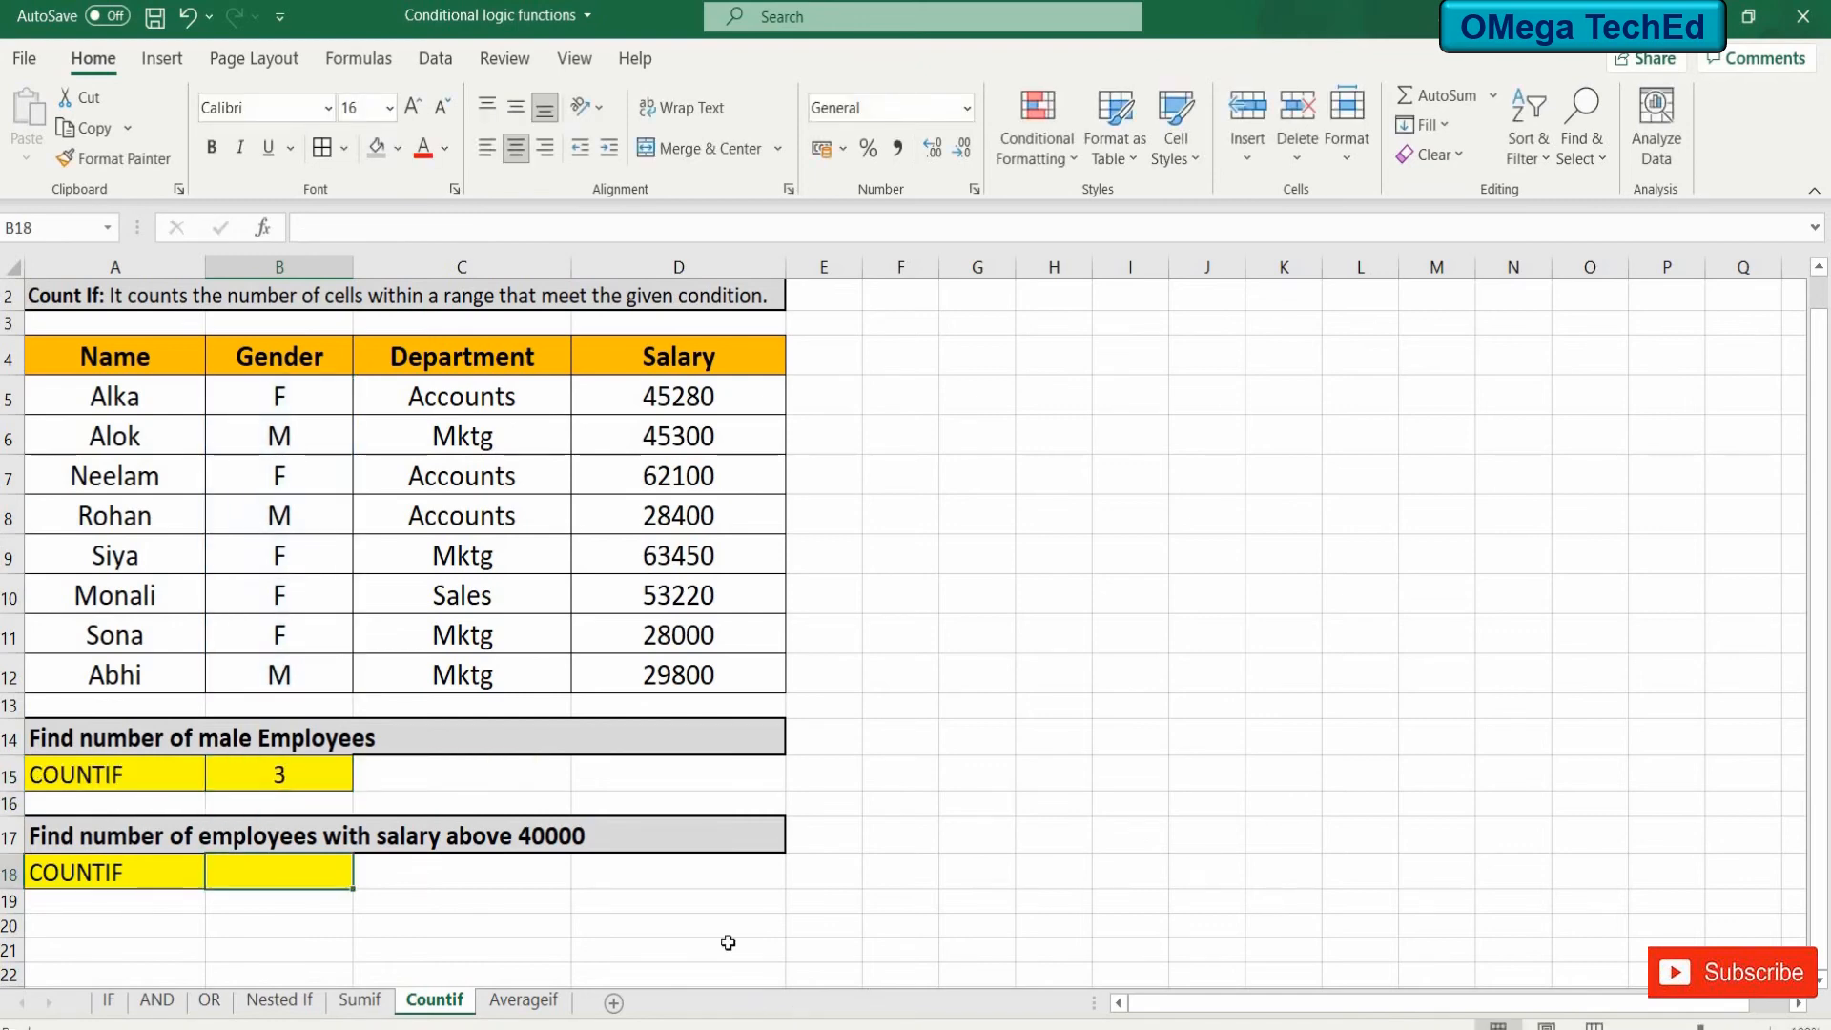
type("=co")
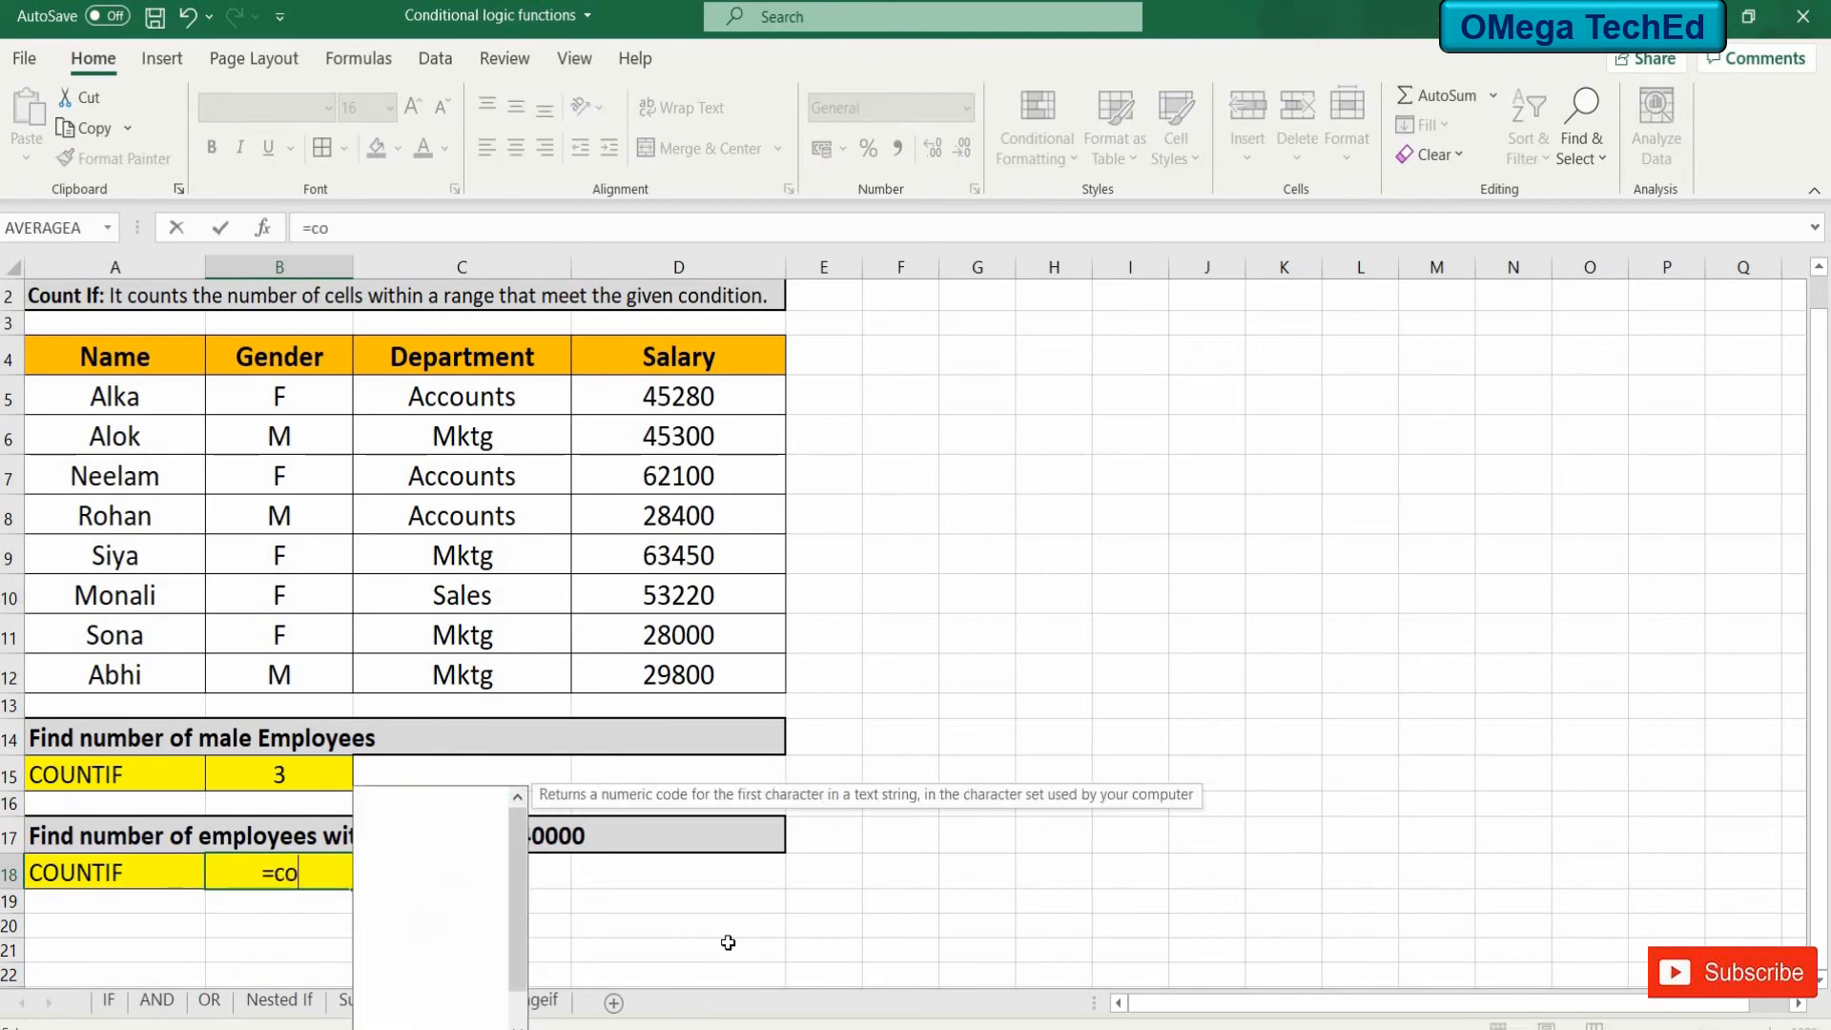
type("untif")
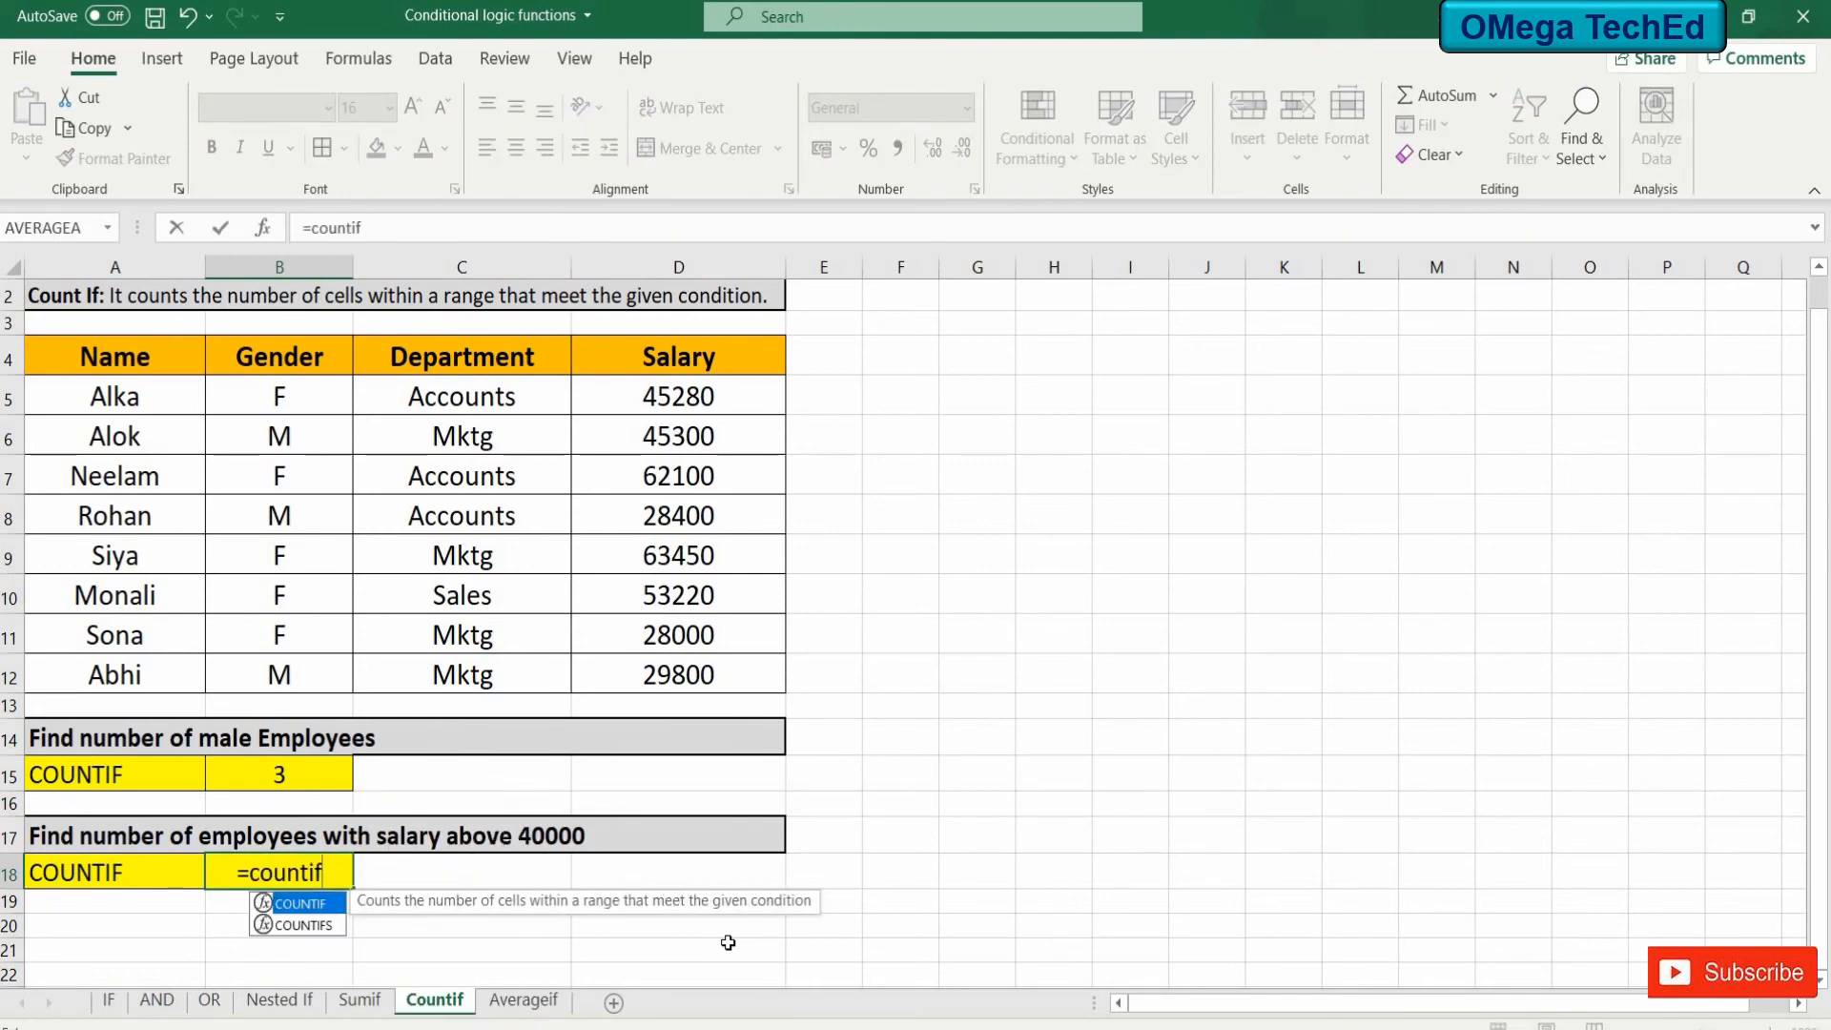
type("(")
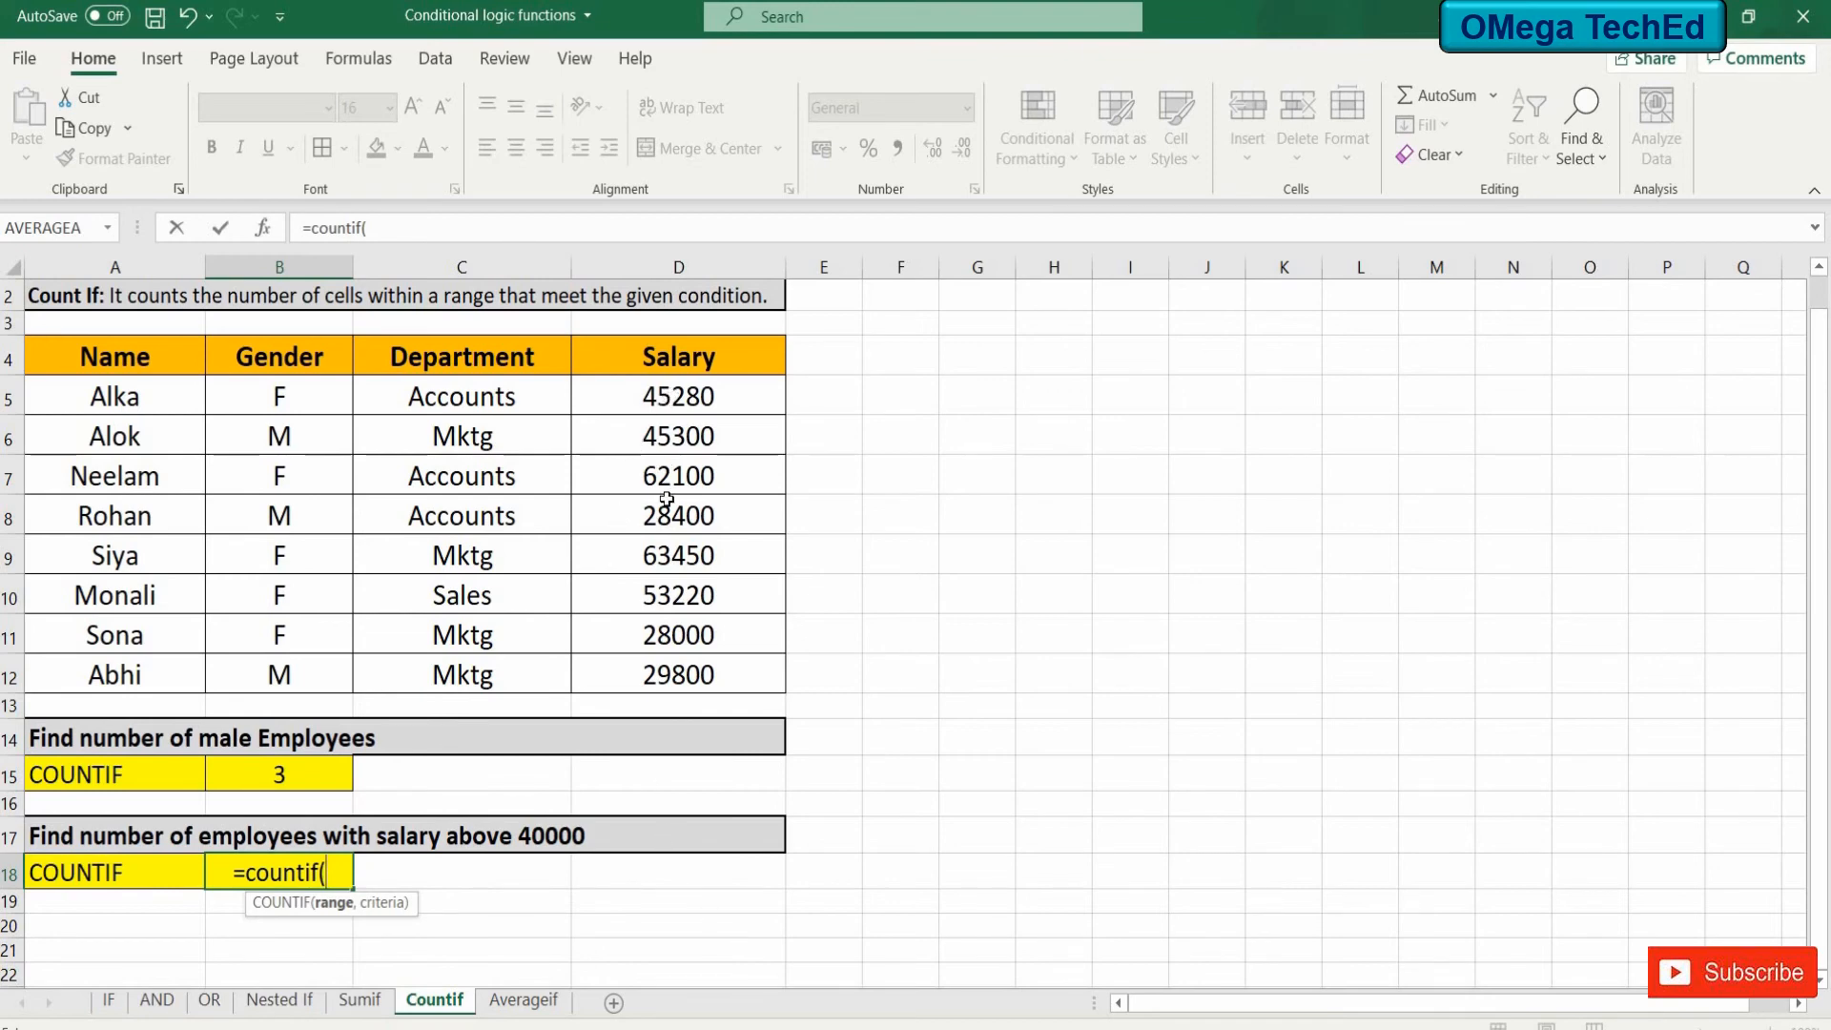
left_click_drag(667, 396, 662, 673)
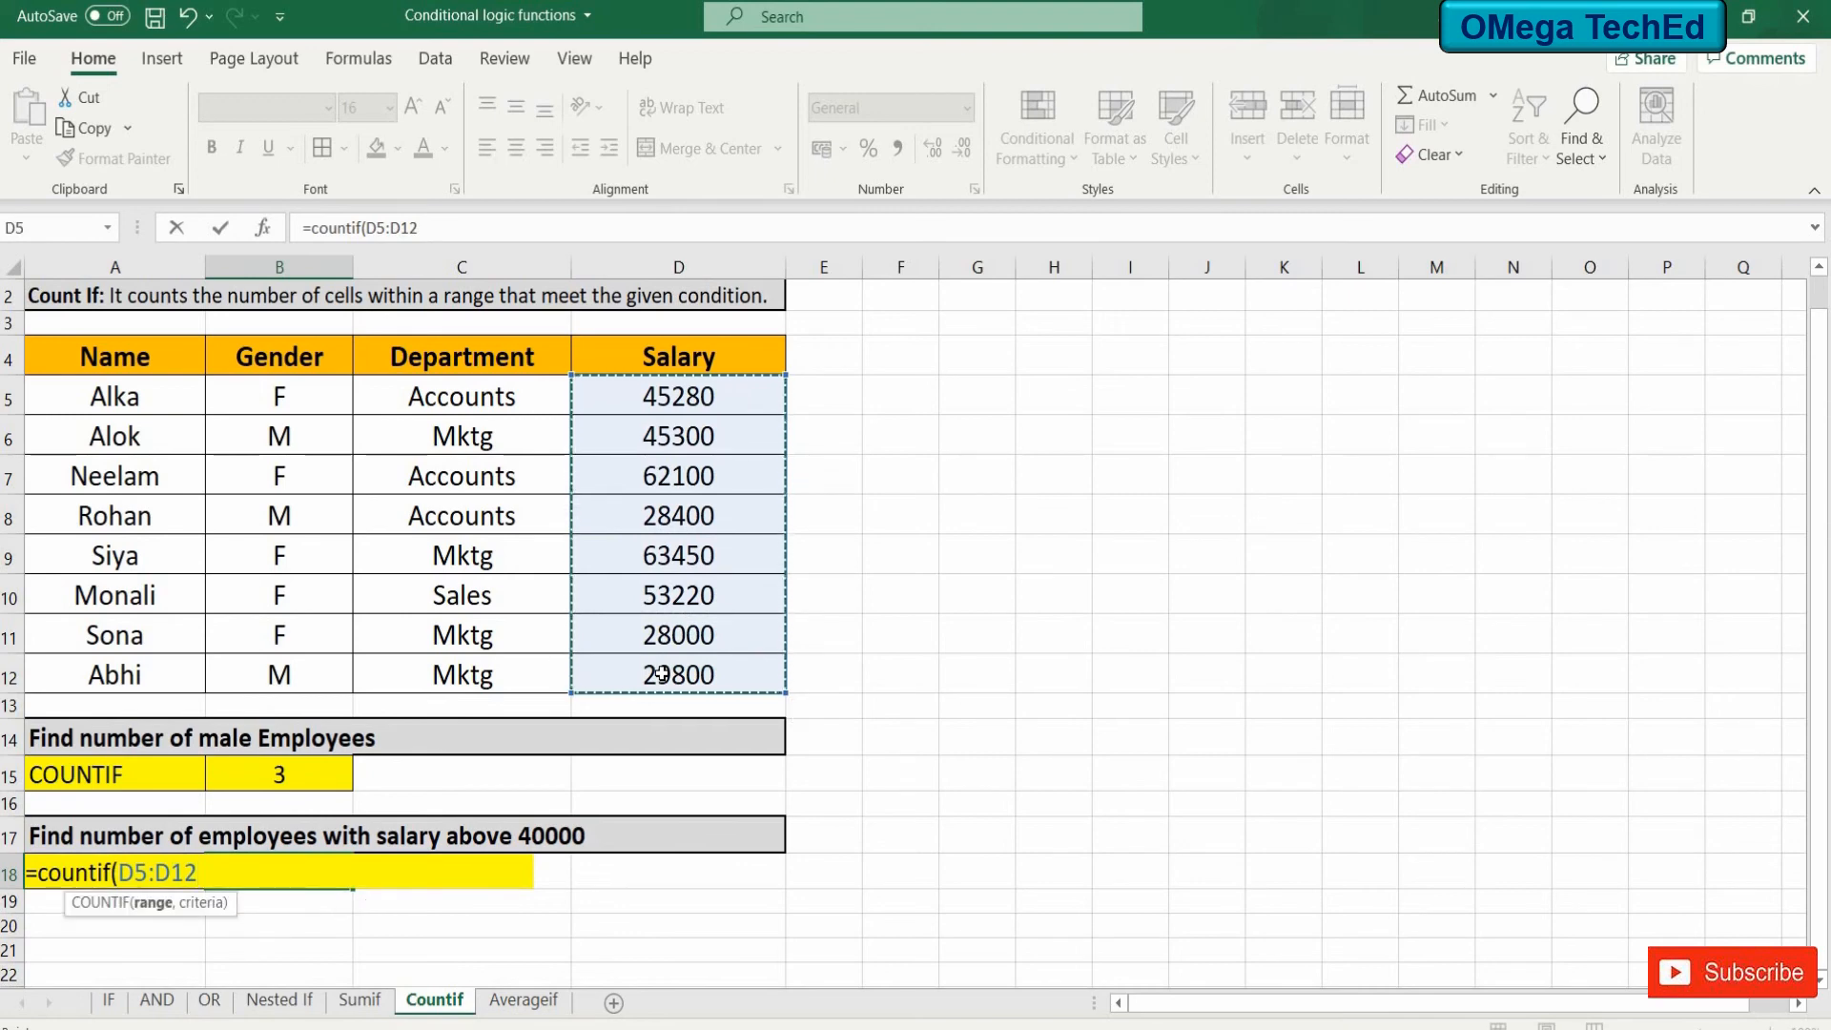
type(",\">")
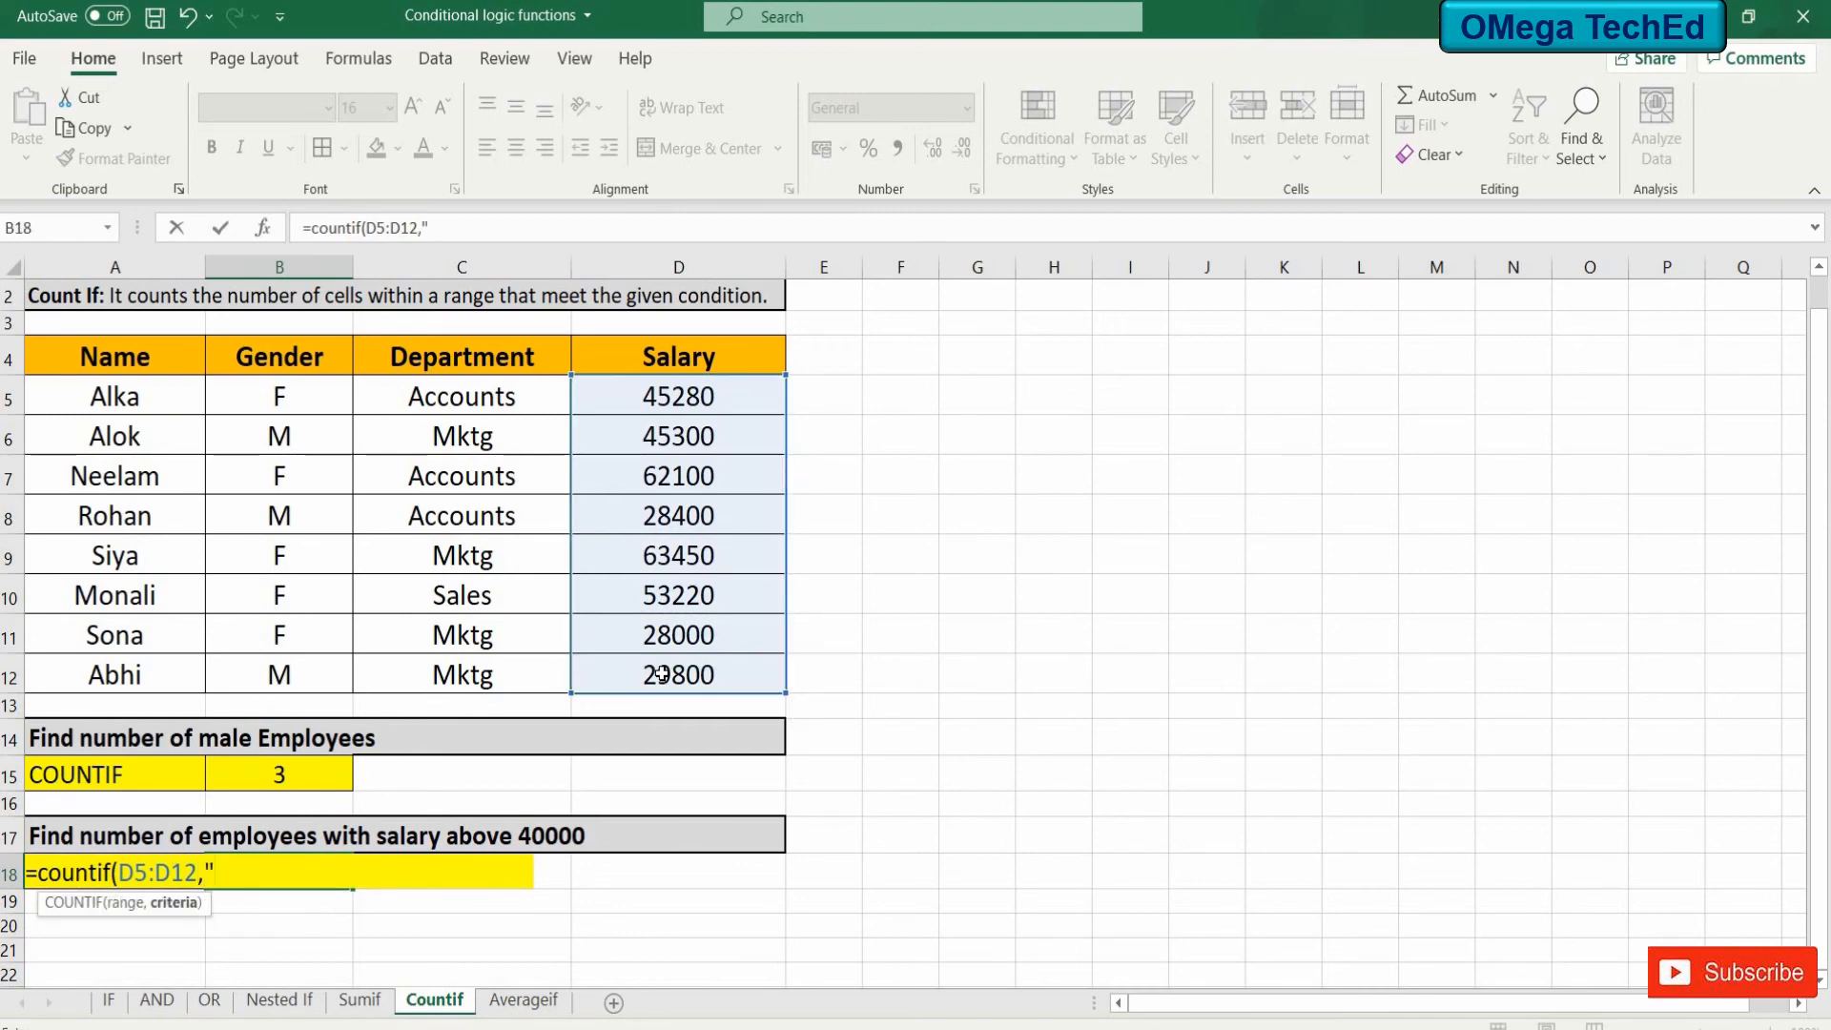
type("40000")
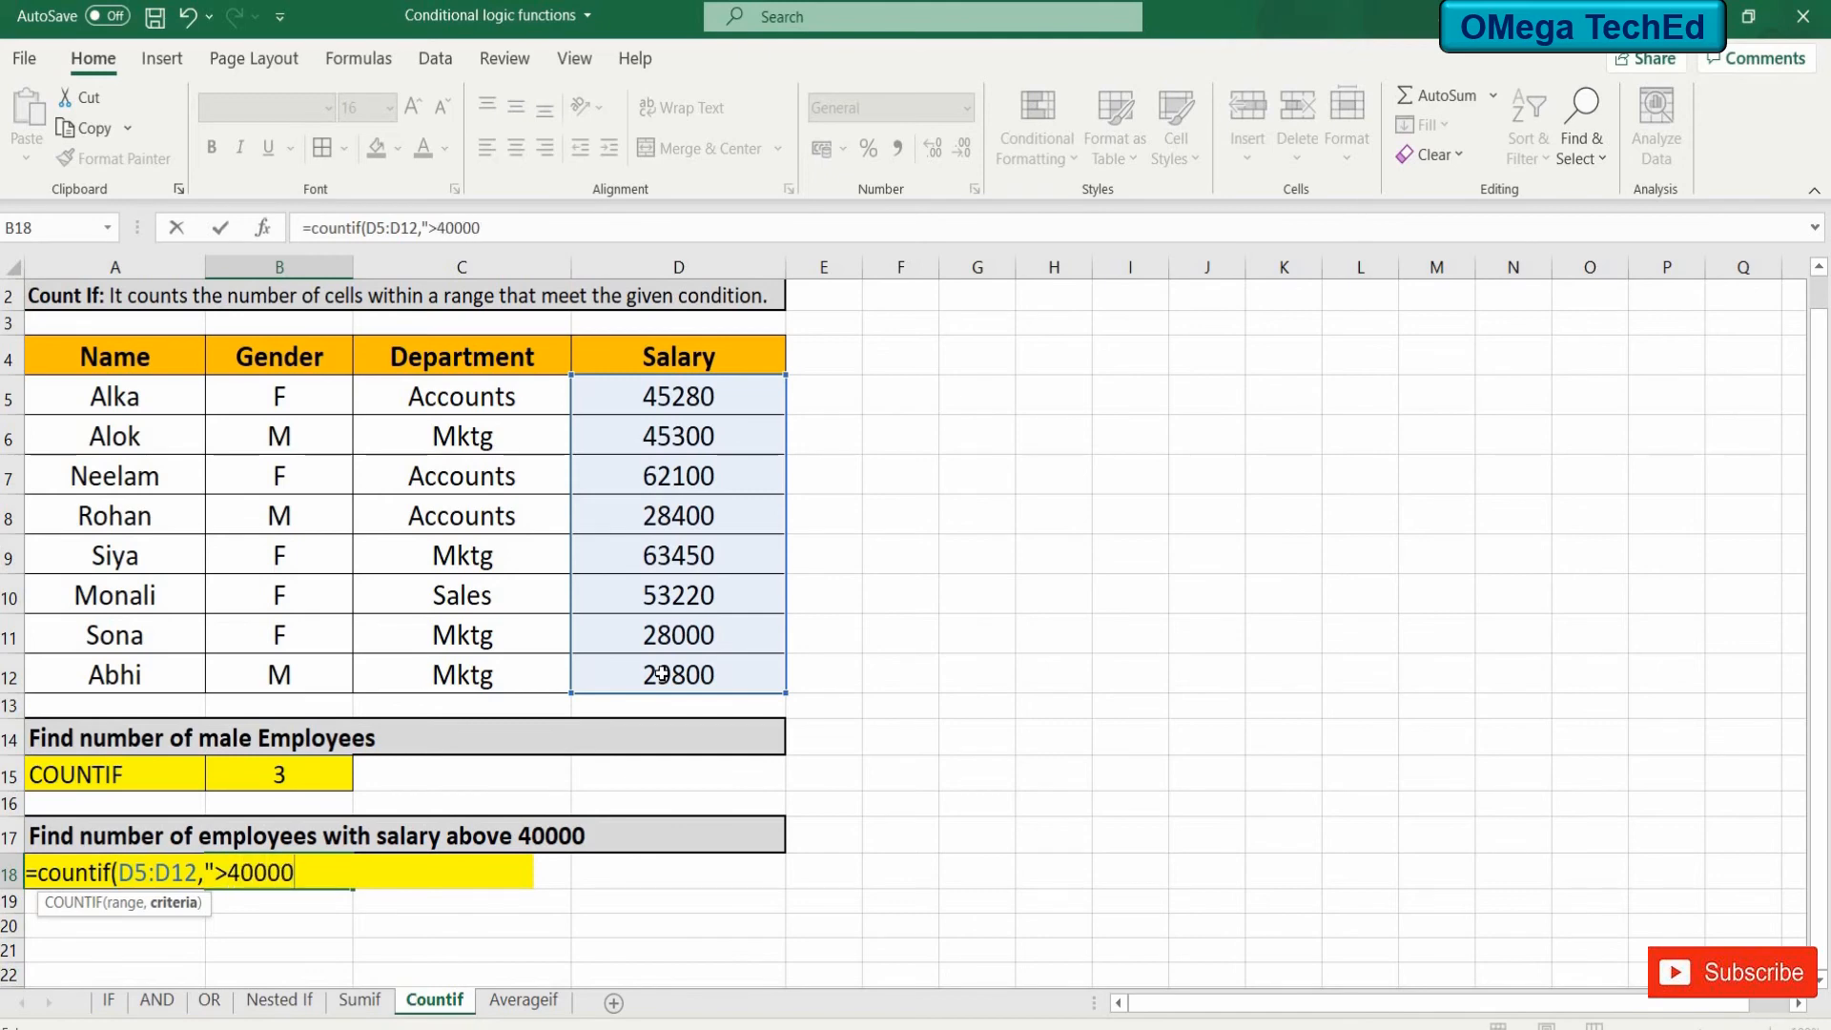
type("\")")
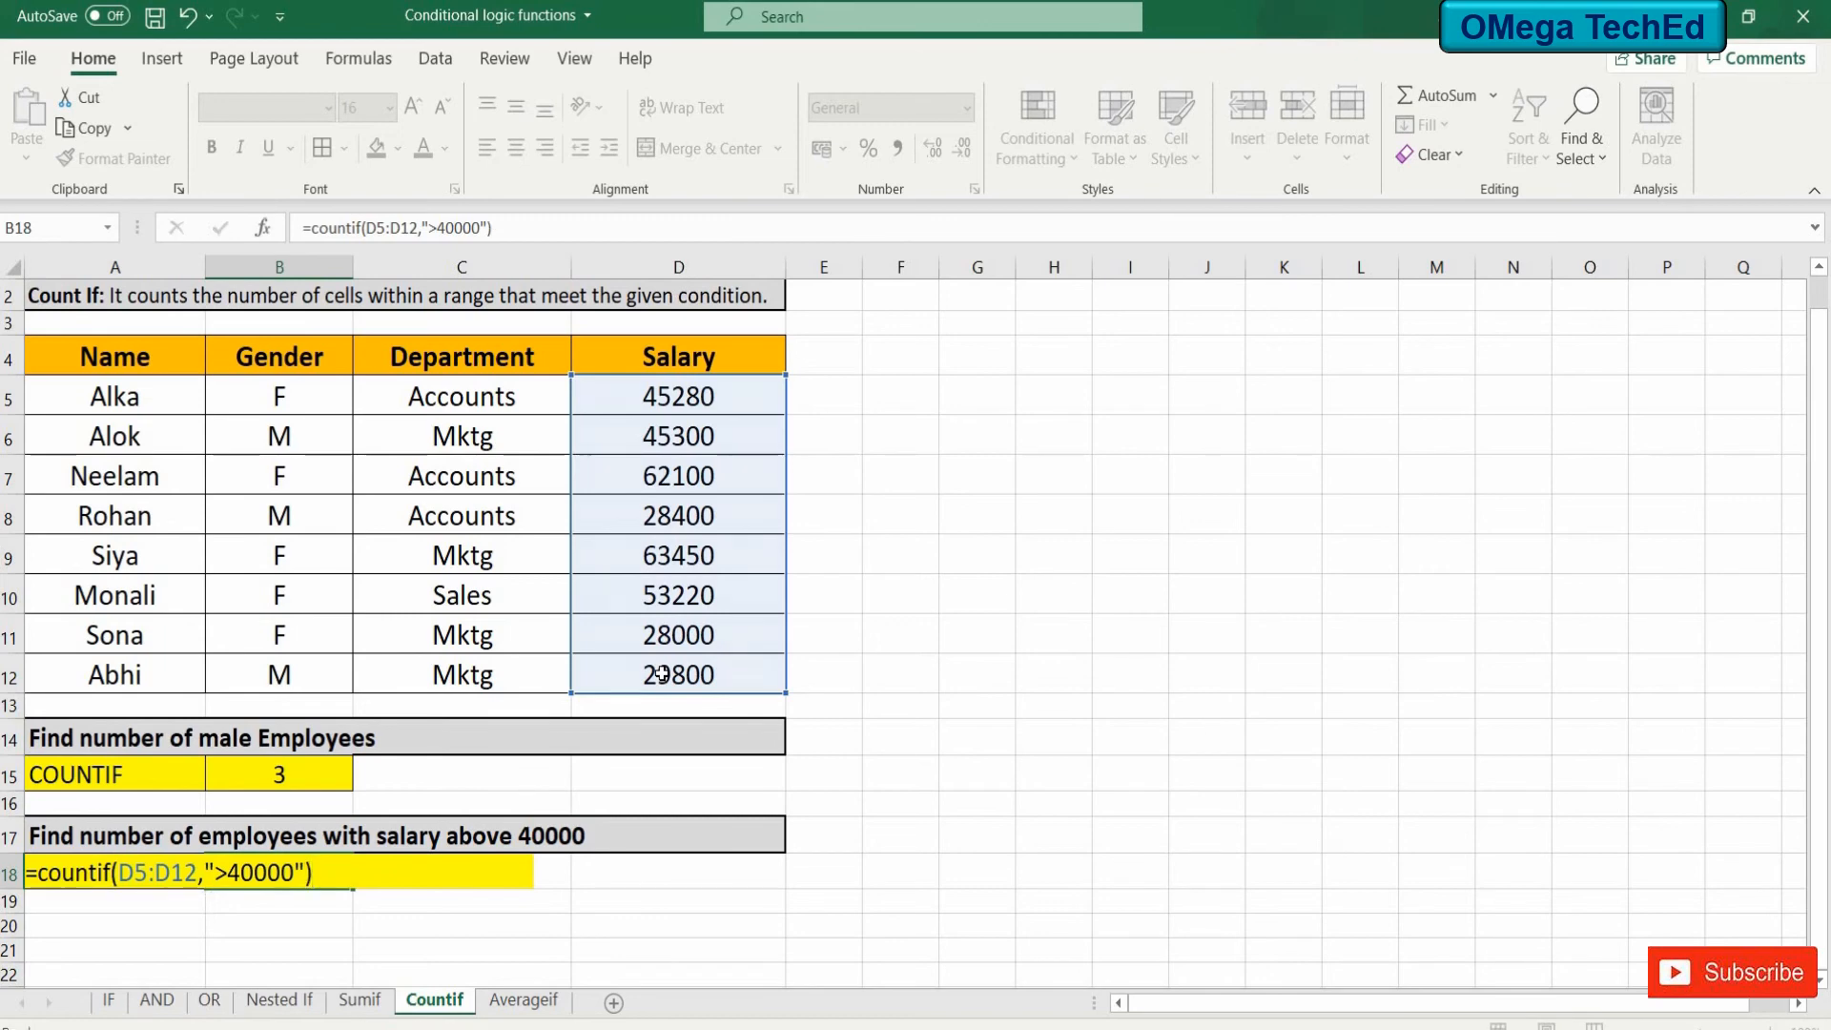
key("Return")
left_click(1183, 745)
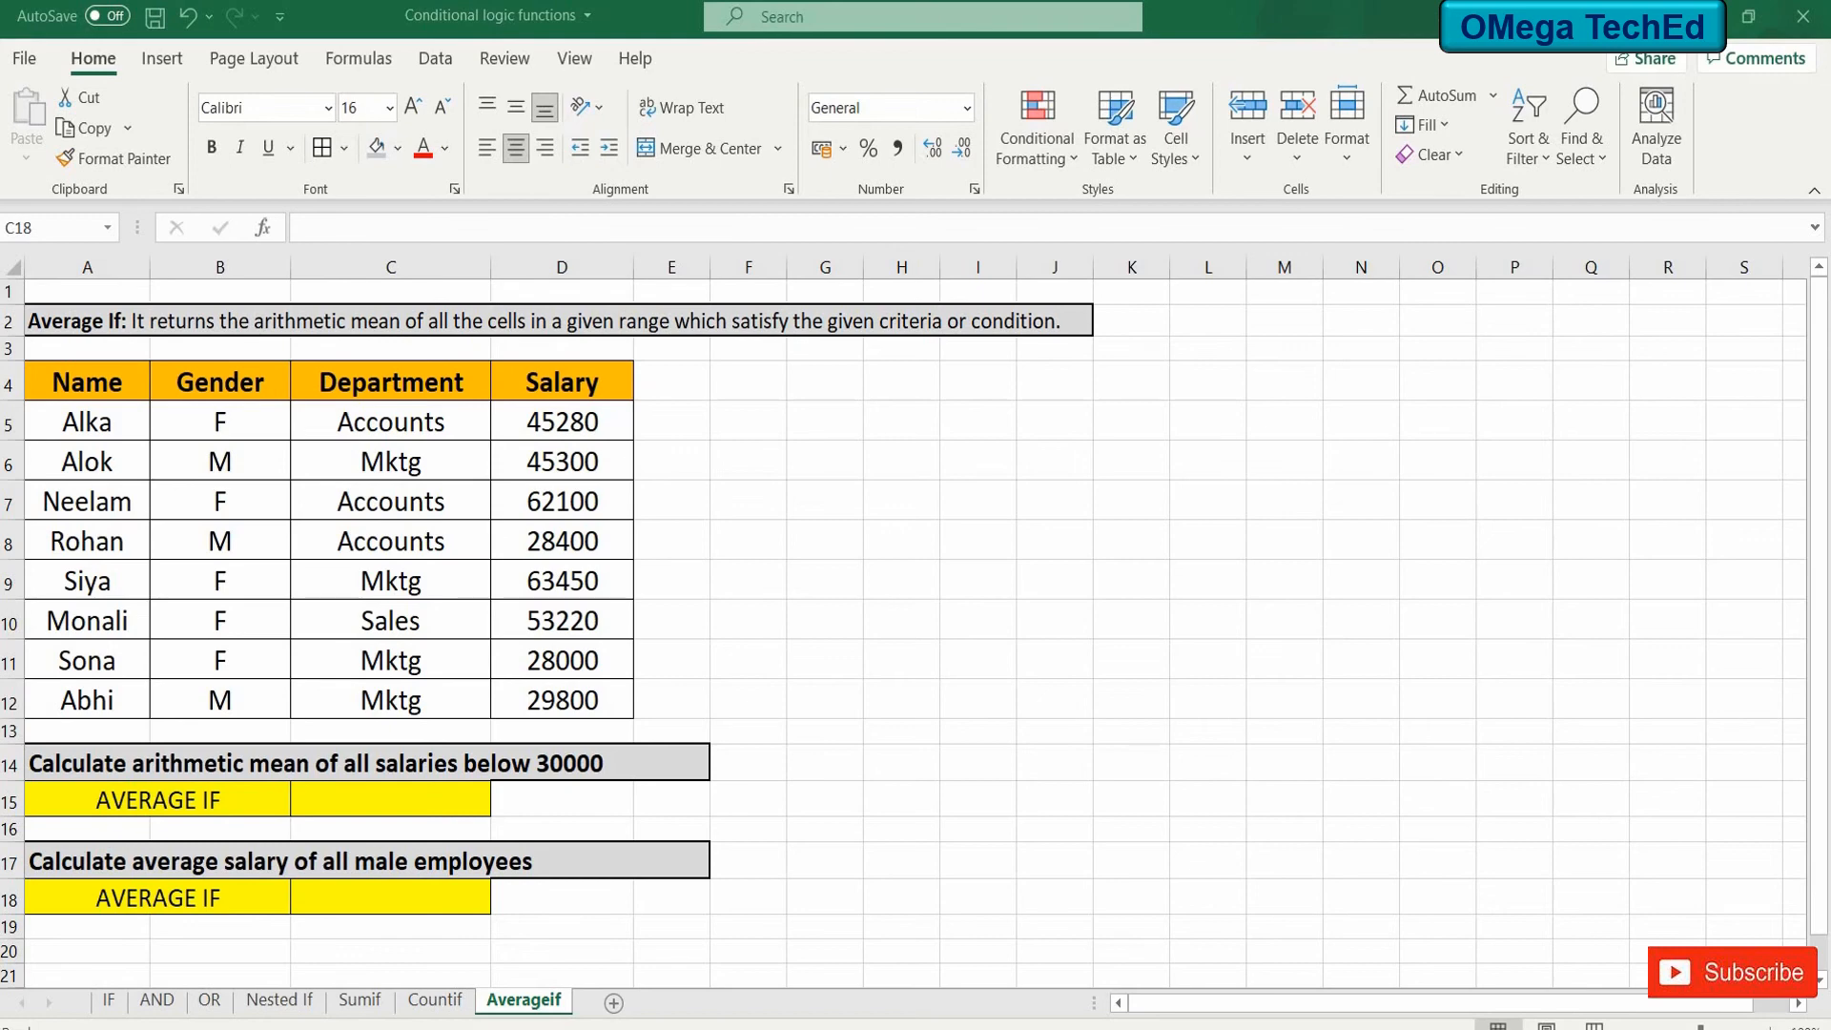
Average the salaries below 30000 in C15 of the Averageif sheet with AVERAGEIF, using range D5:D12 and criteria "<30000".
left_click(467, 787)
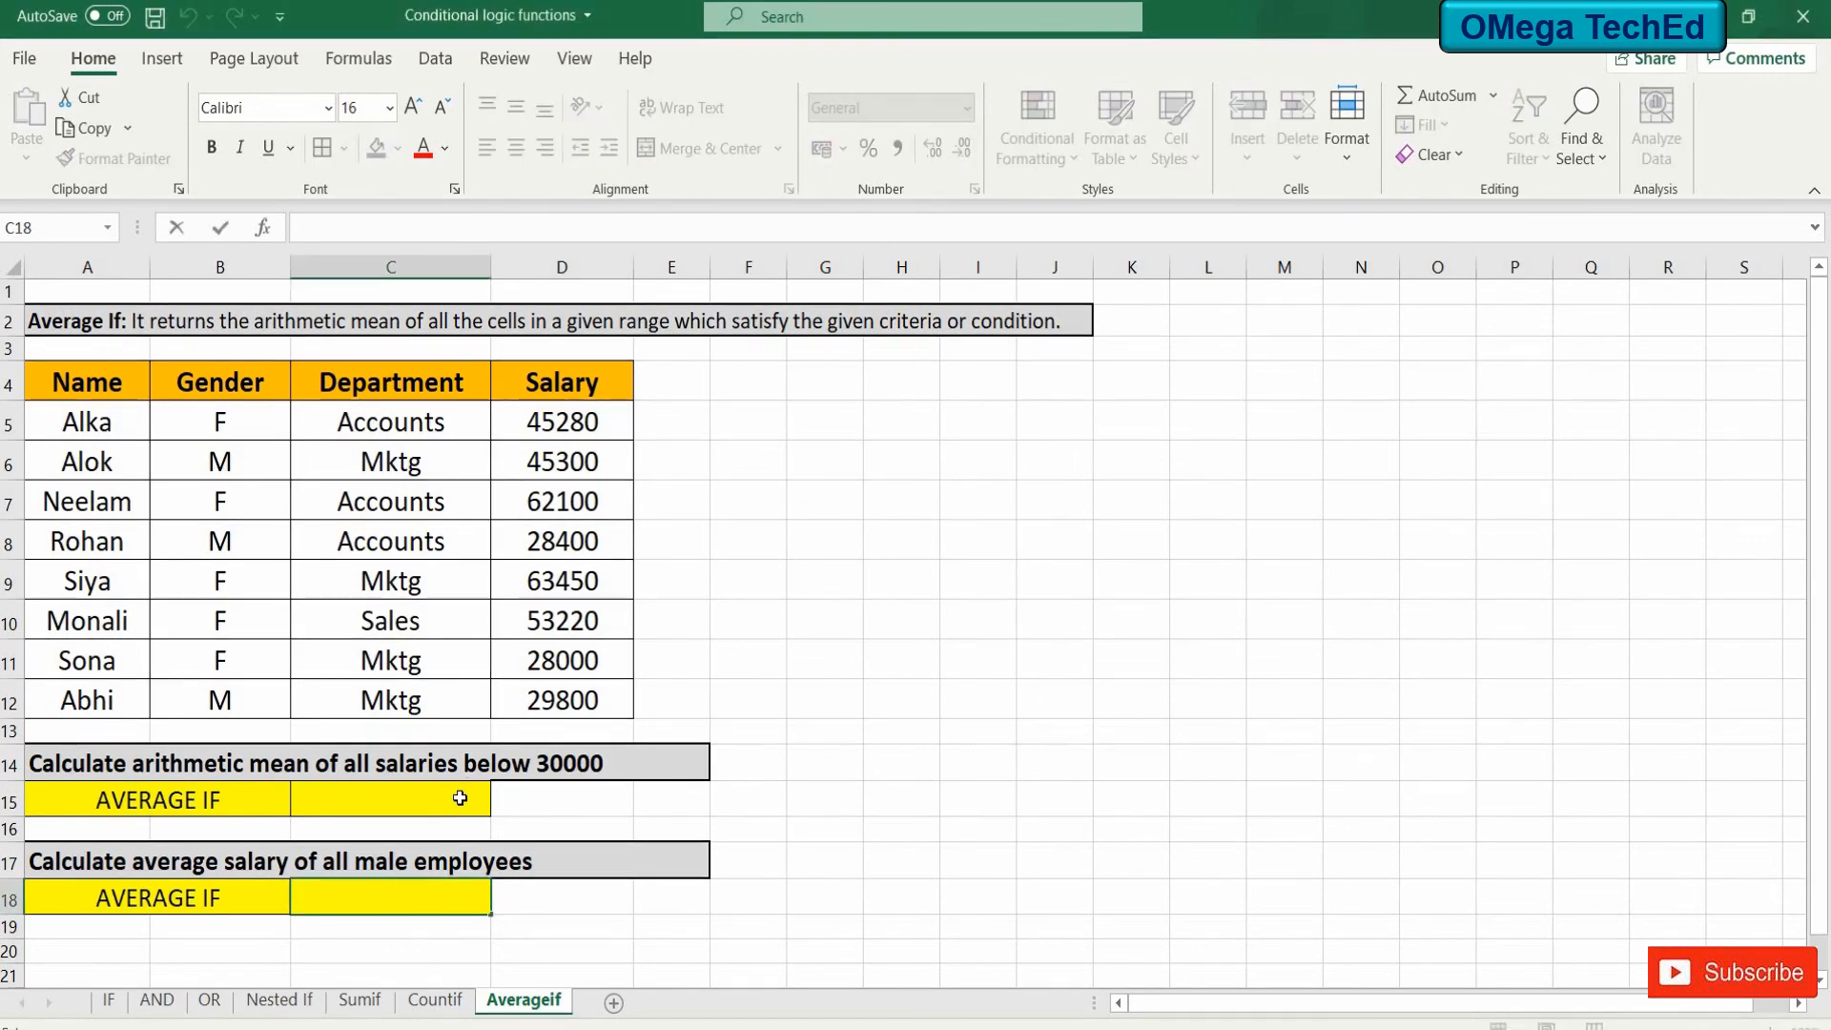
left_click(467, 788)
type("=")
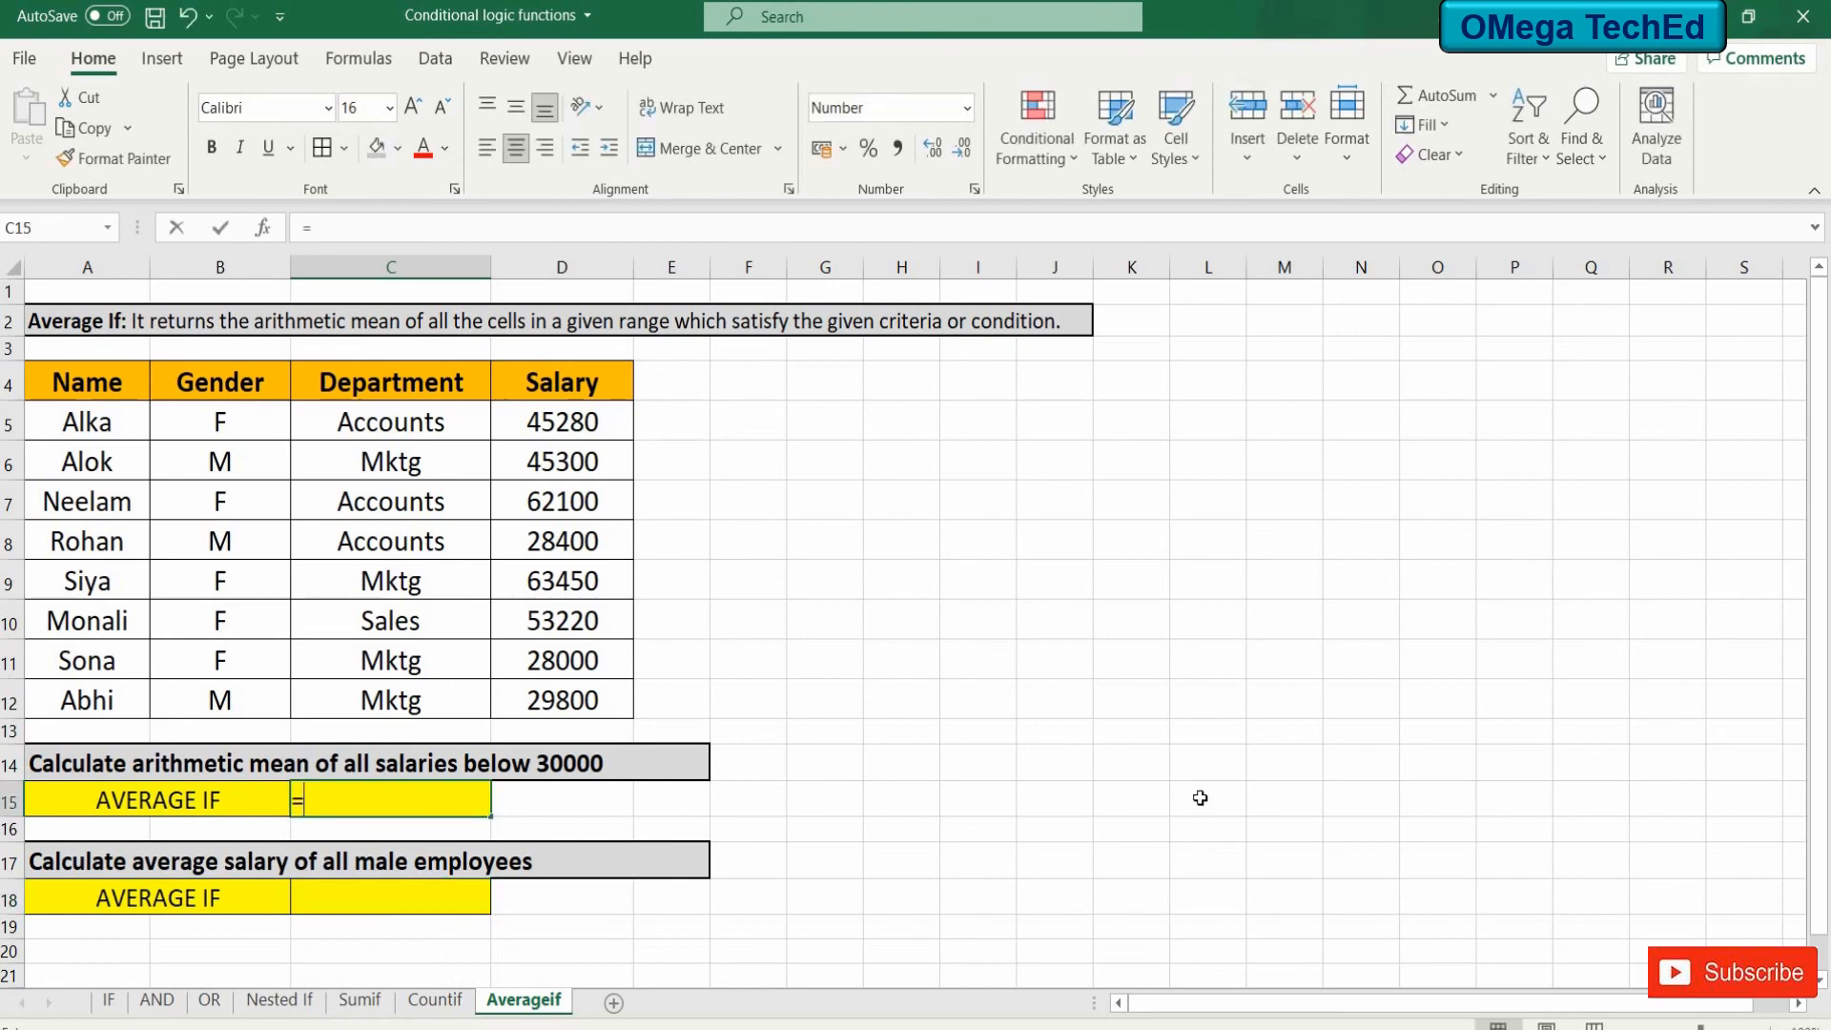
type("aver")
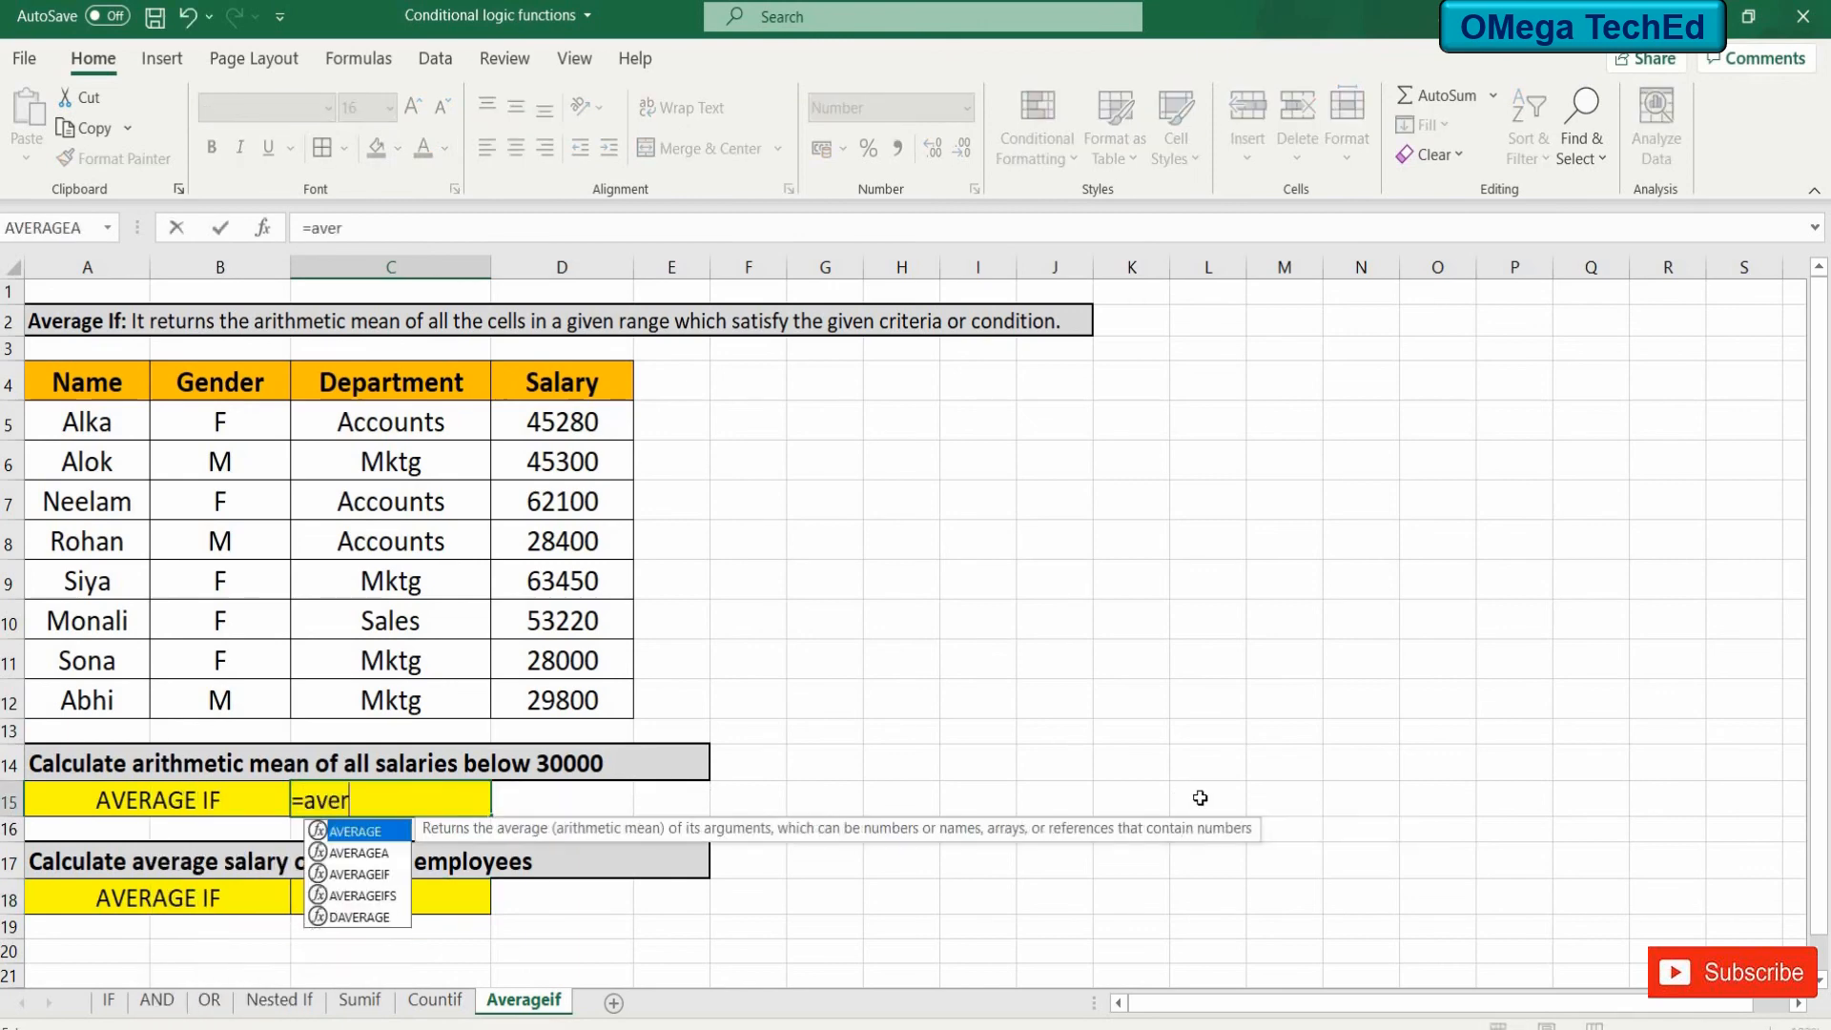
type("ageif")
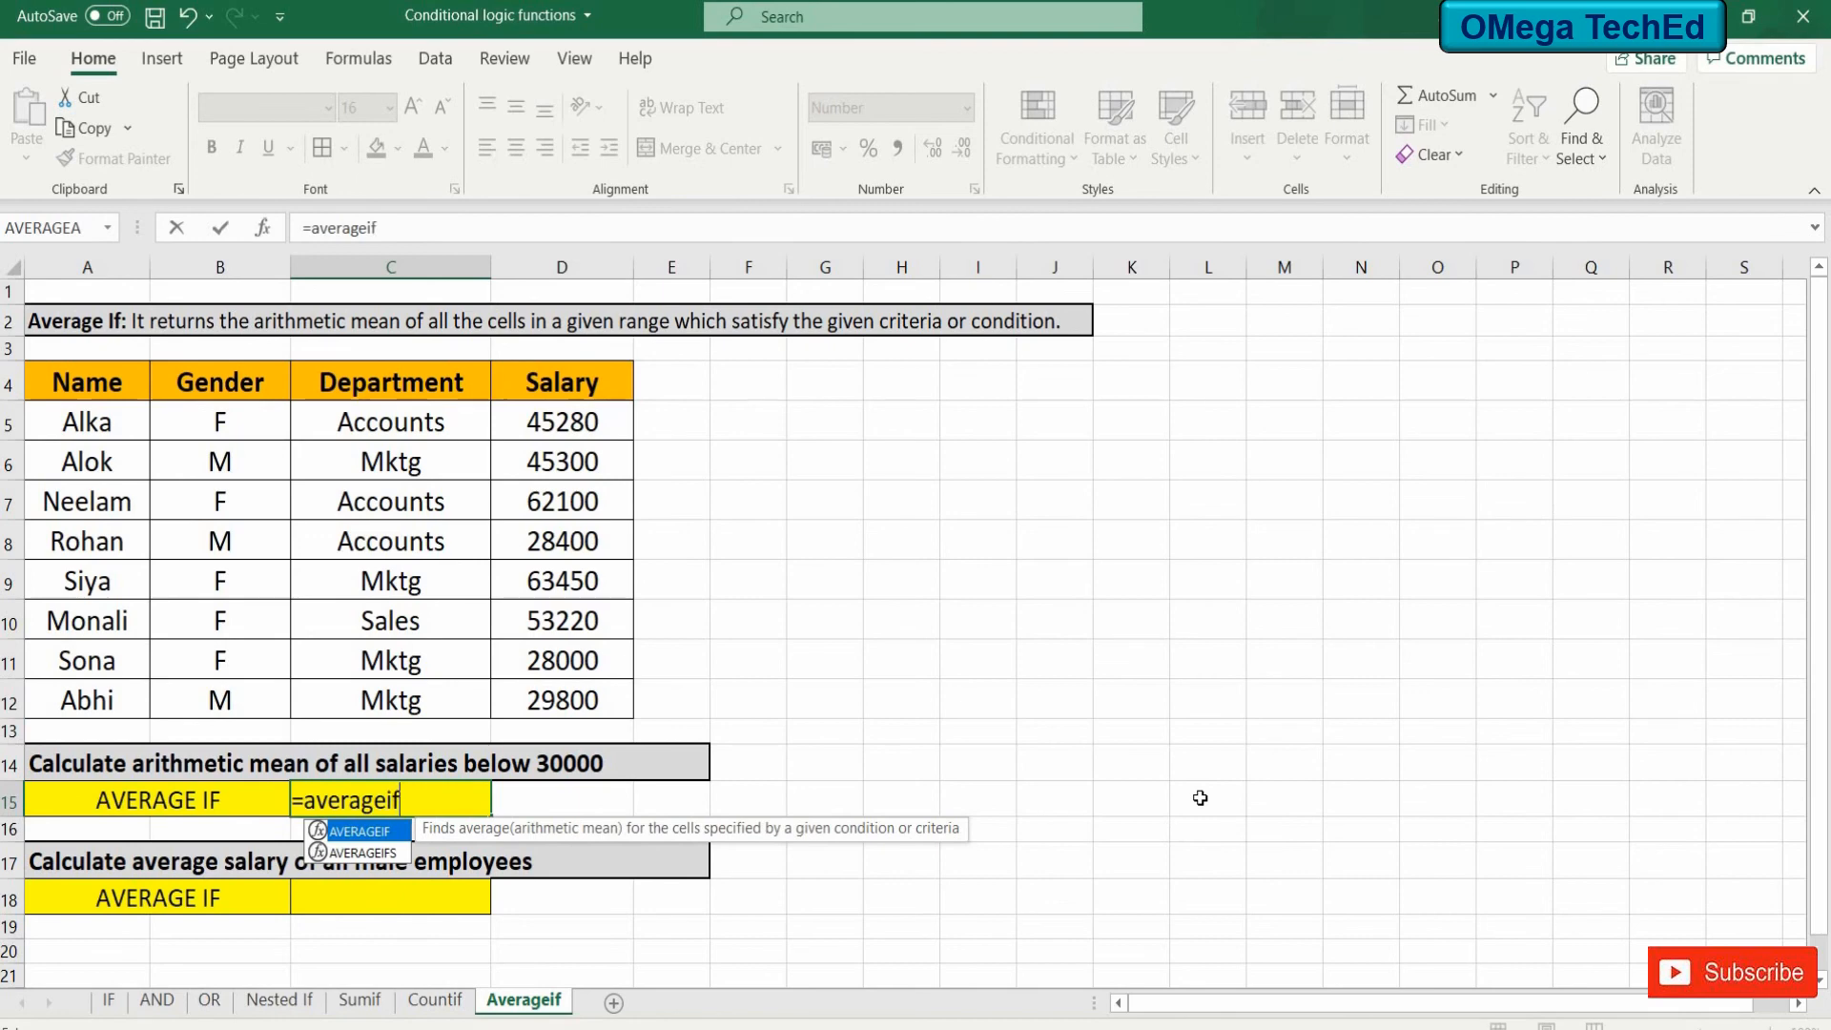
type("(")
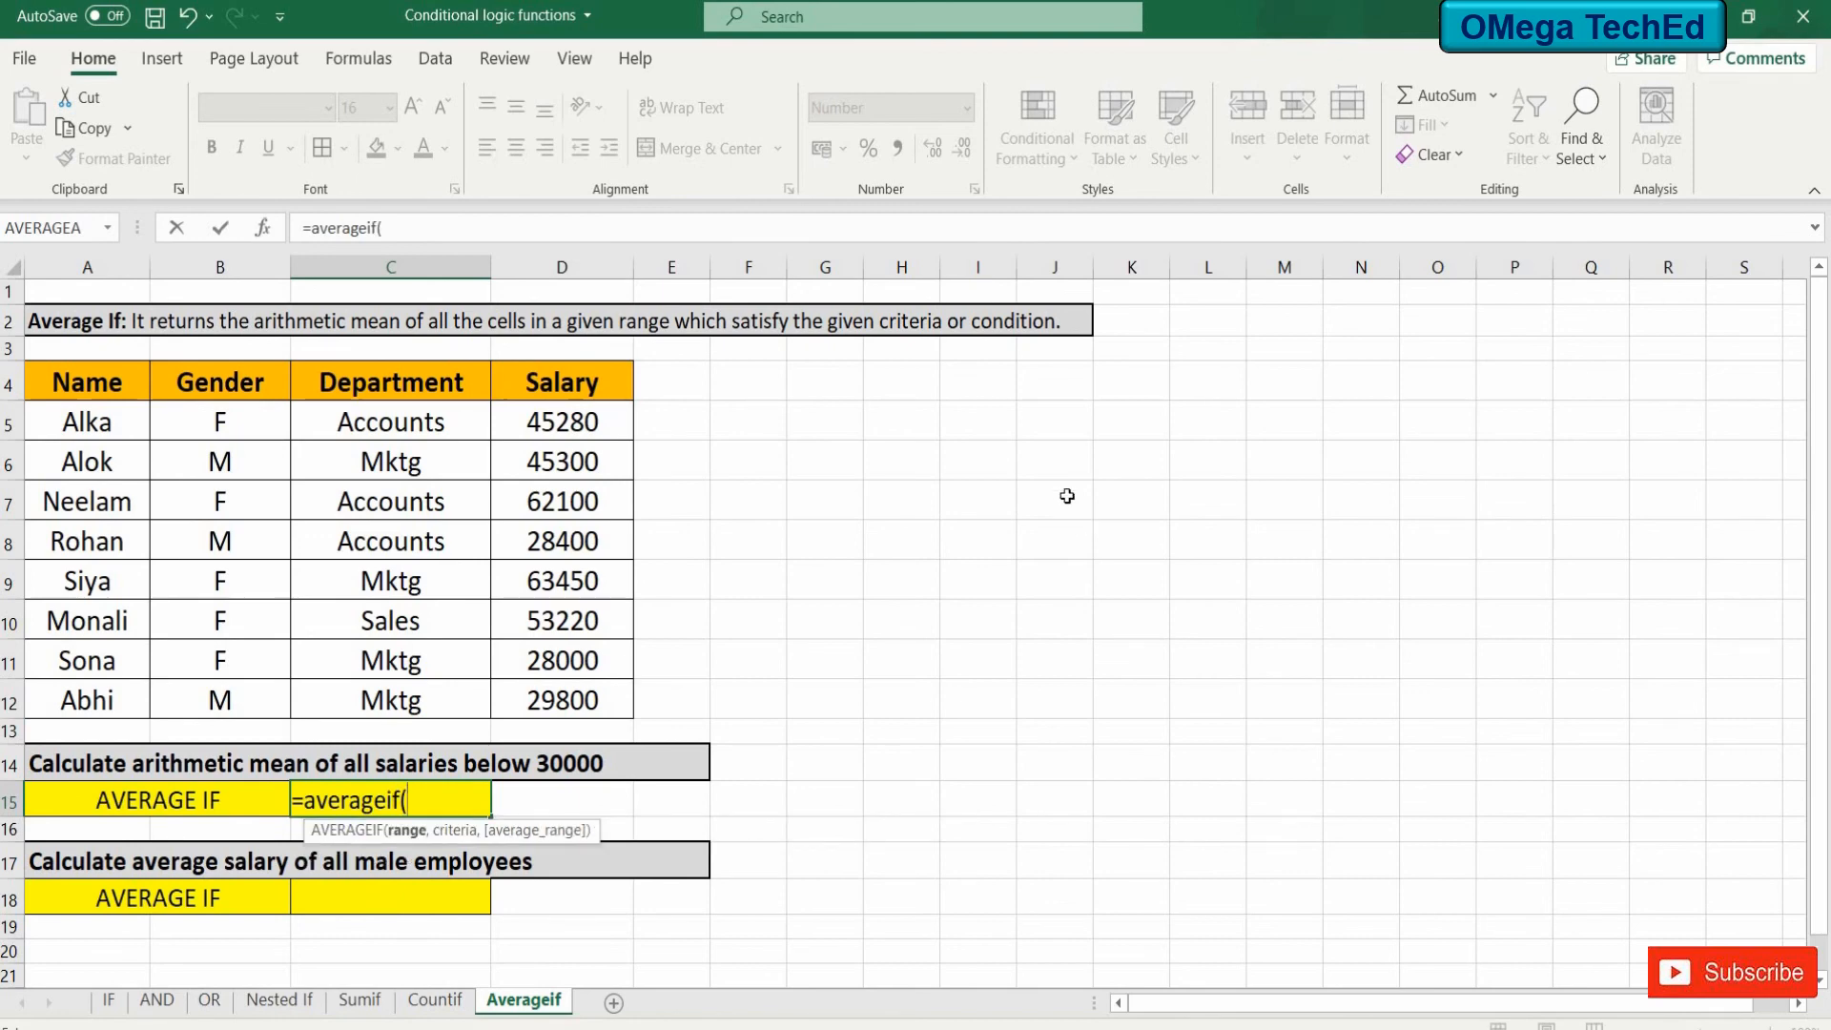
left_click_drag(610, 419, 610, 688)
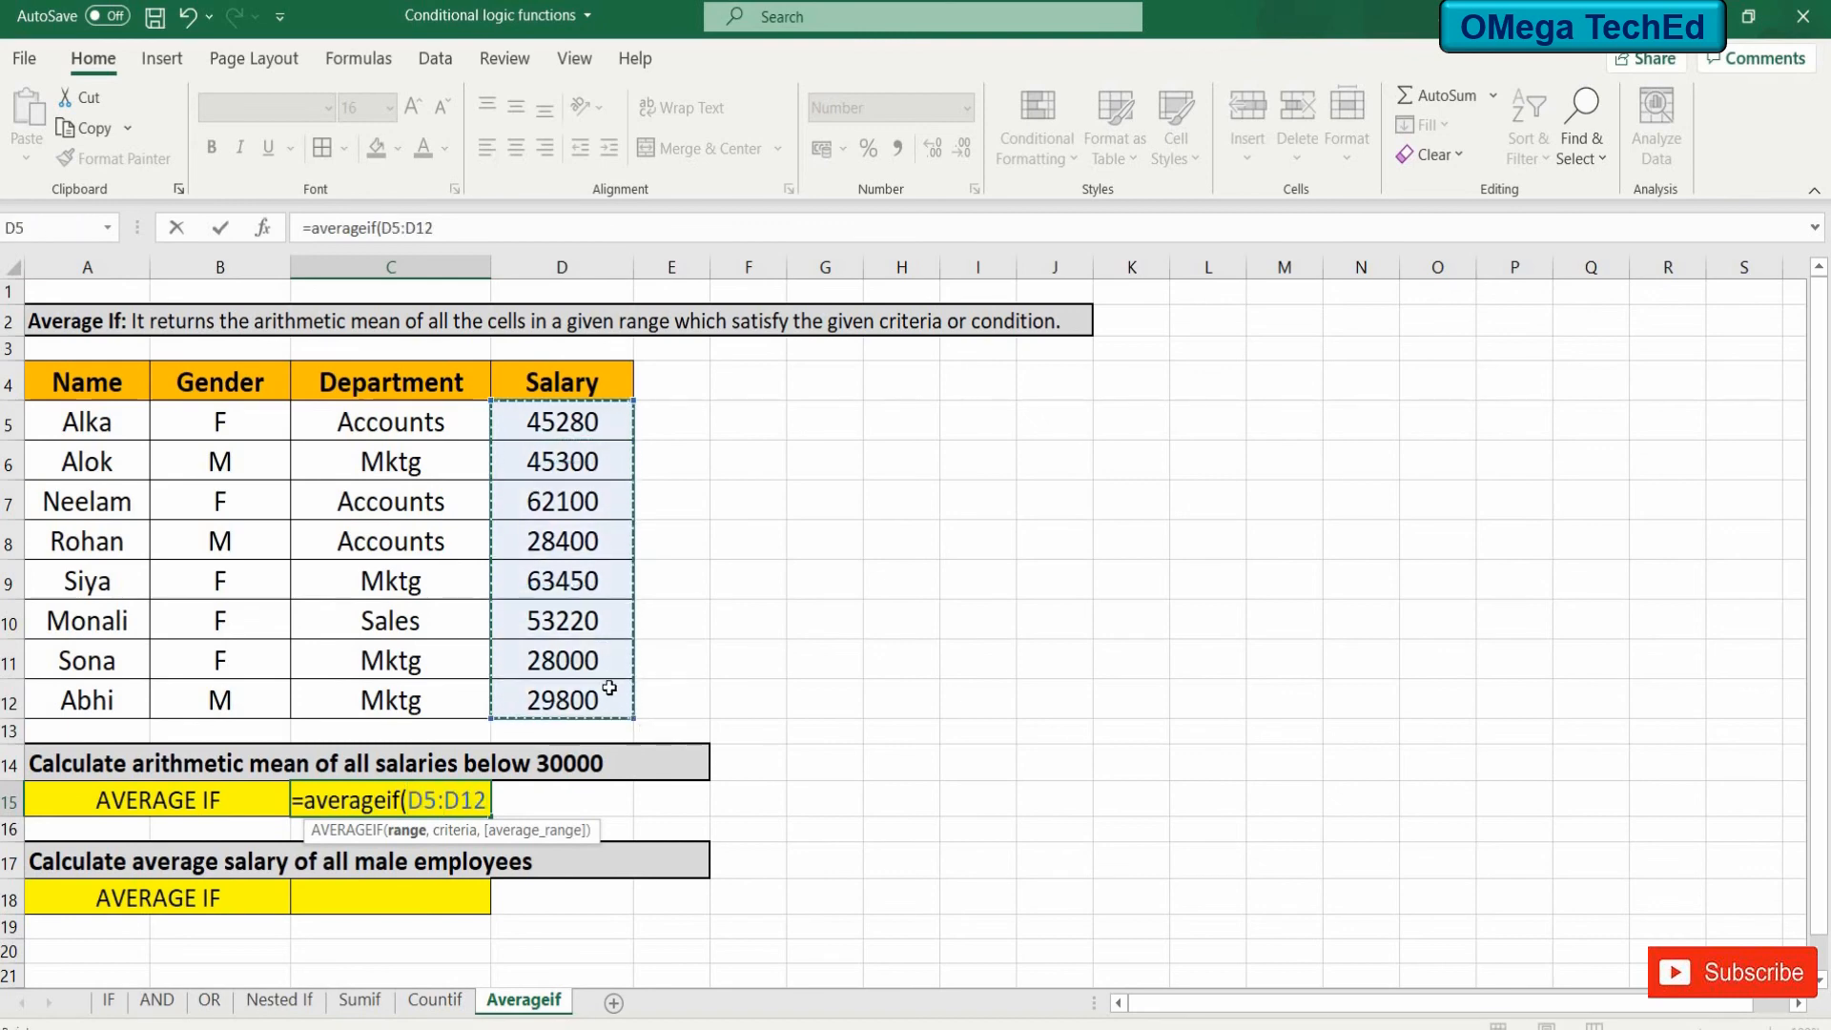
type(",")
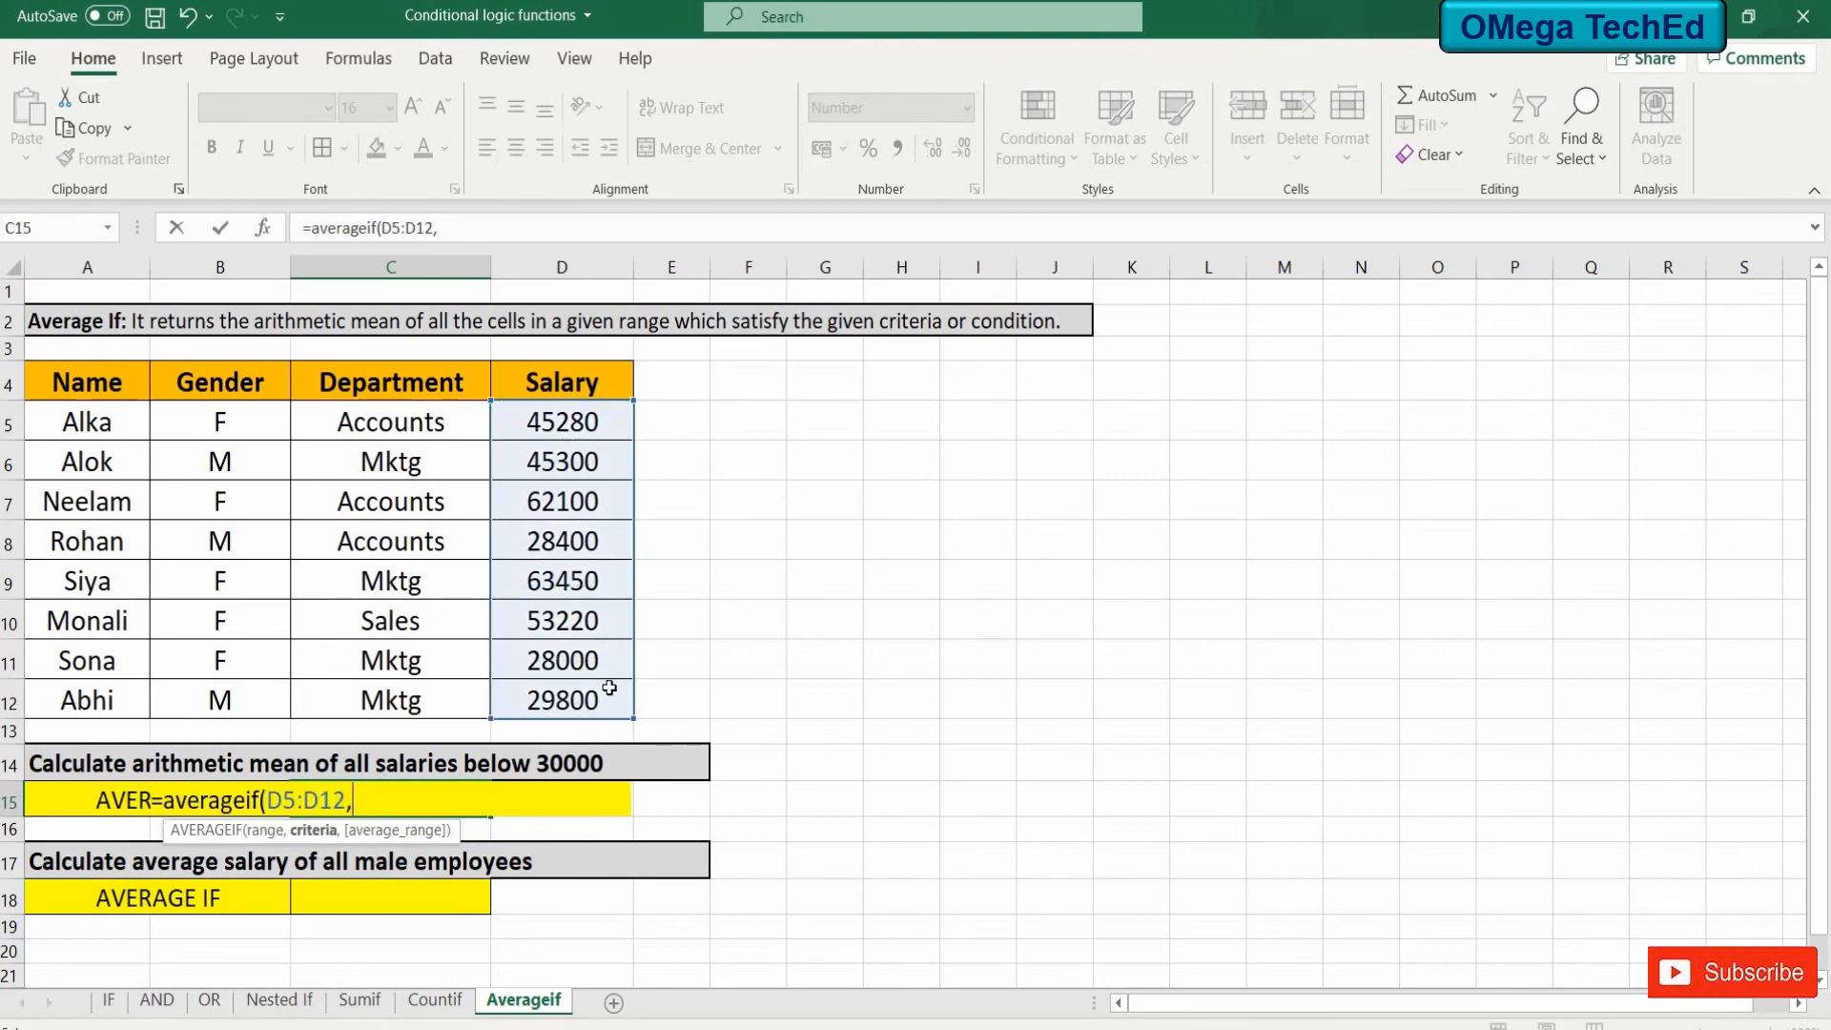
type("\"<30000")
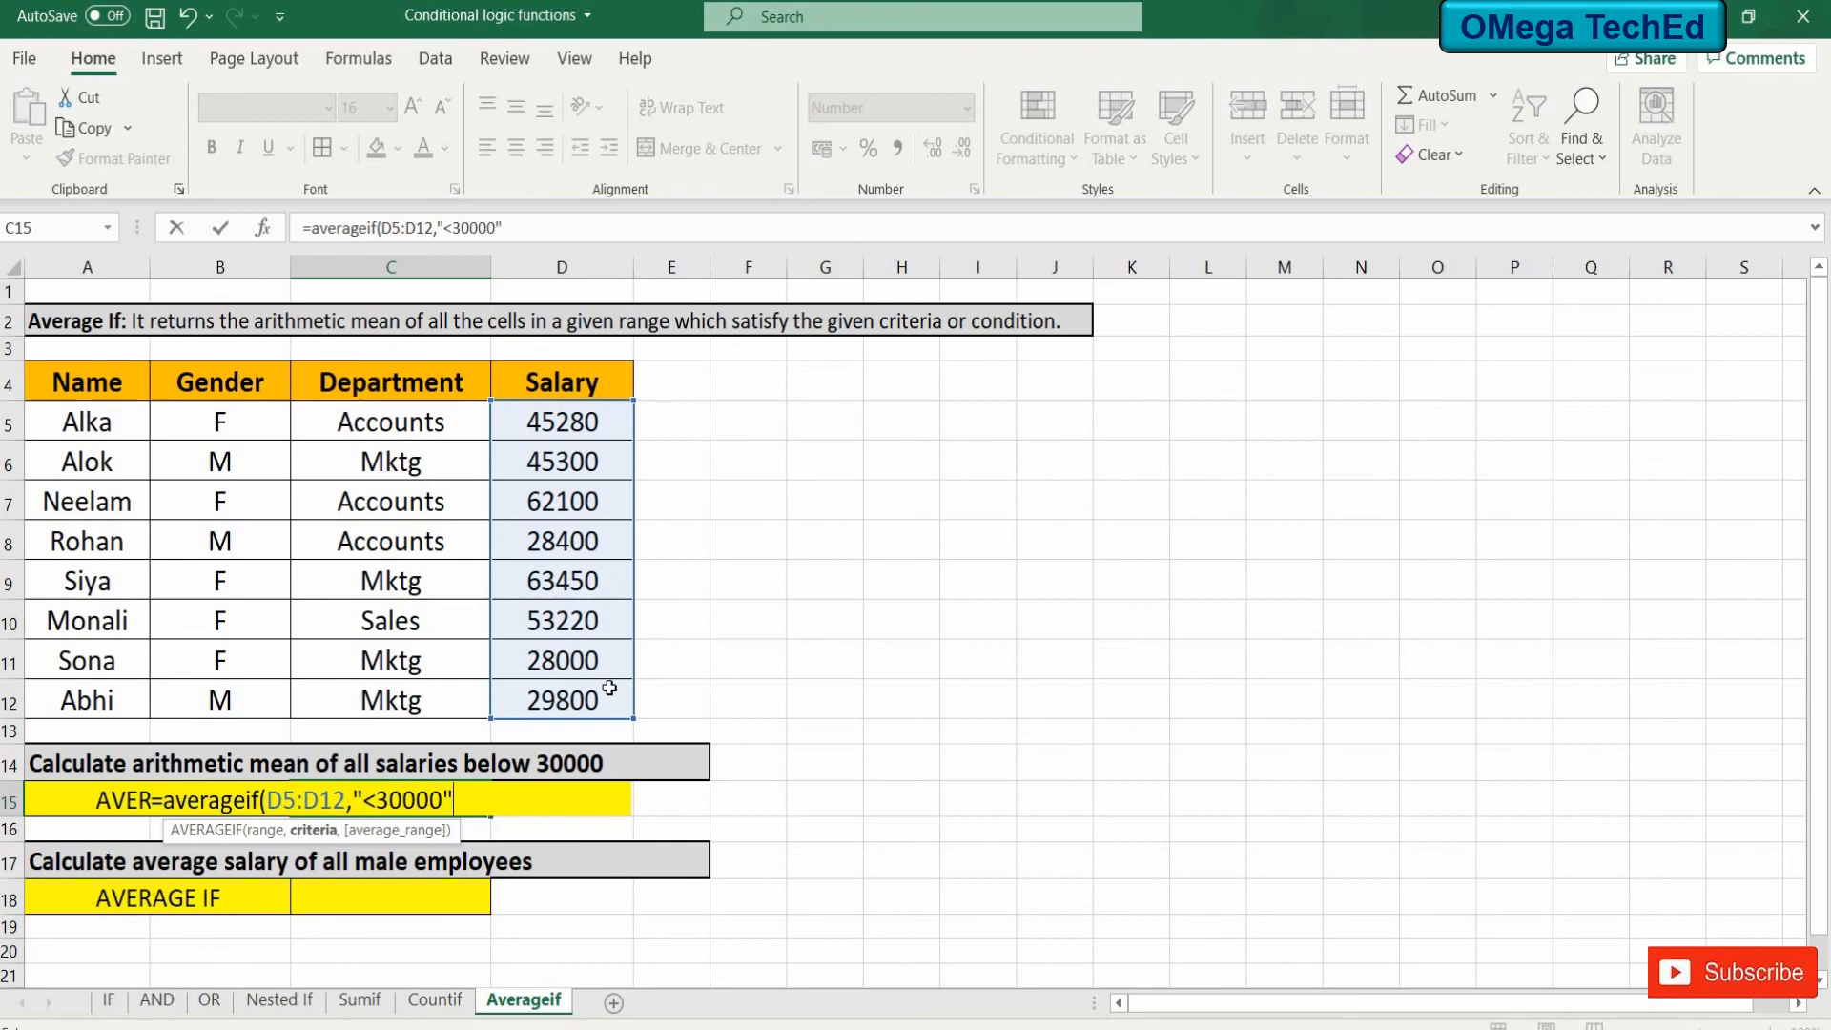
type("\")")
key("Return")
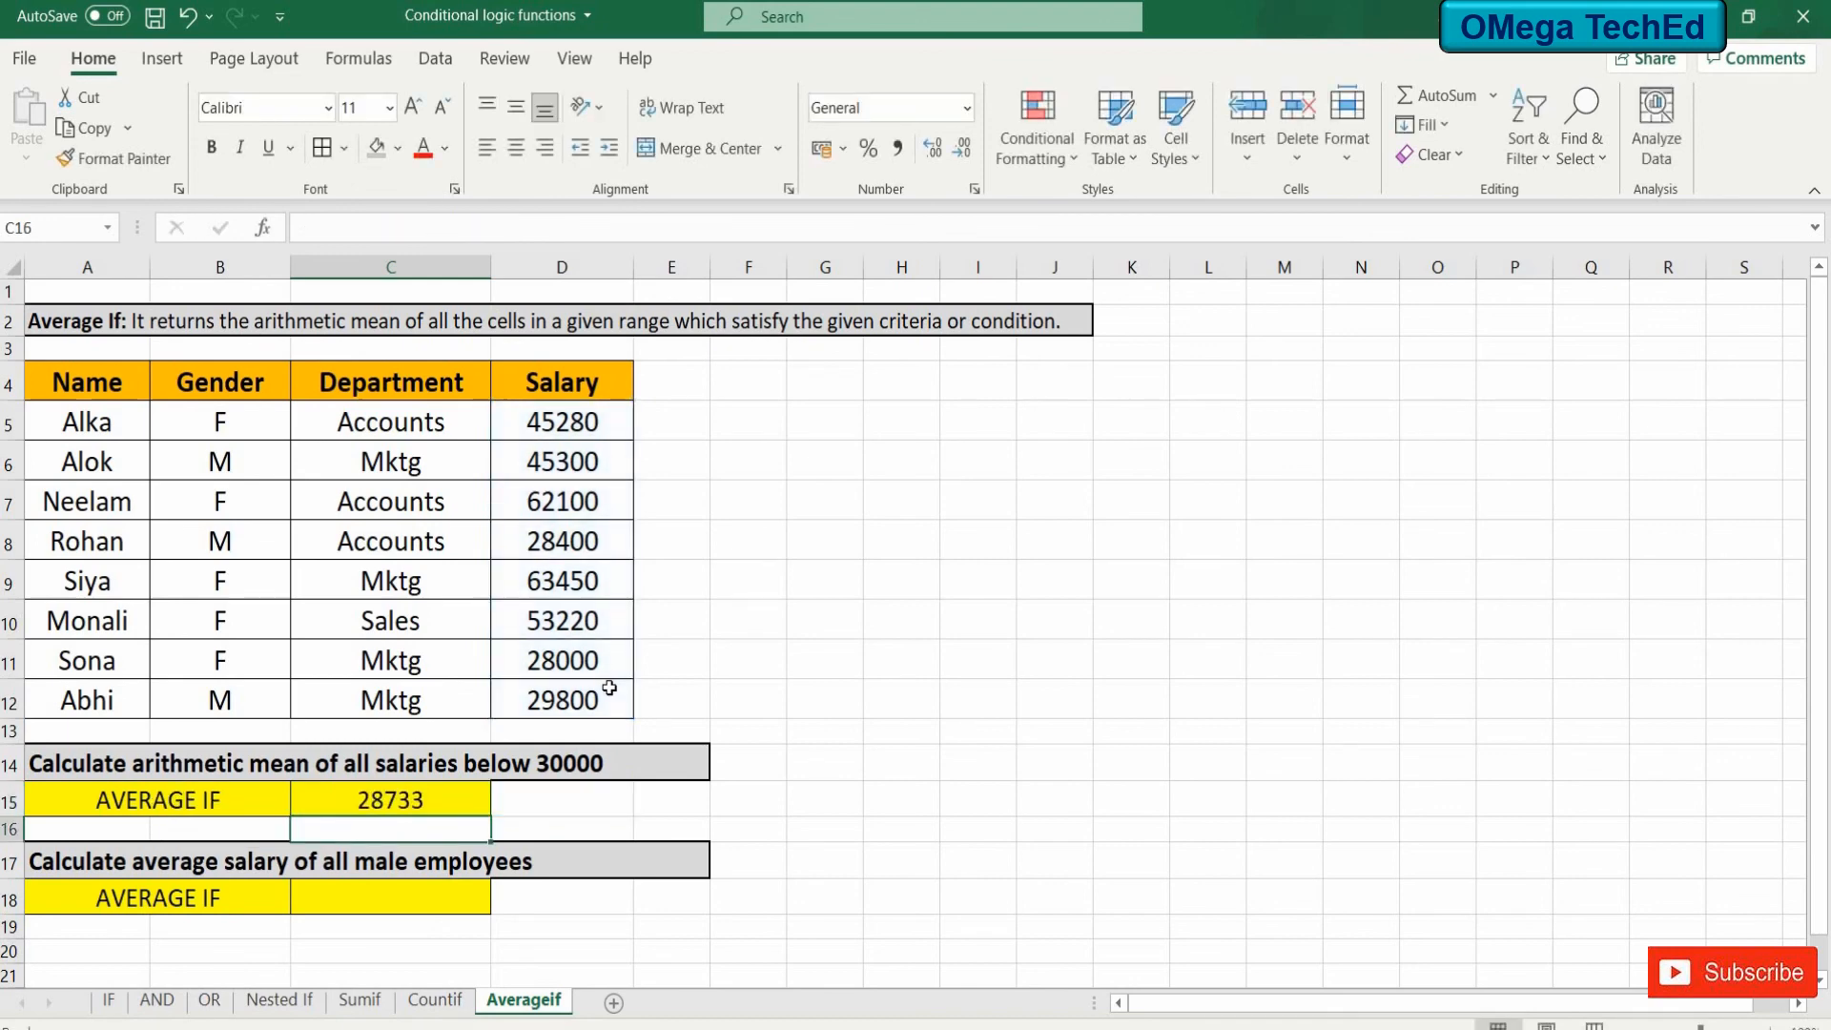
Average the male employees' salaries in C18 with AVERAGEIF, using range B5:B12, criteria "M" and average range D5:D12.
left_click(435, 904)
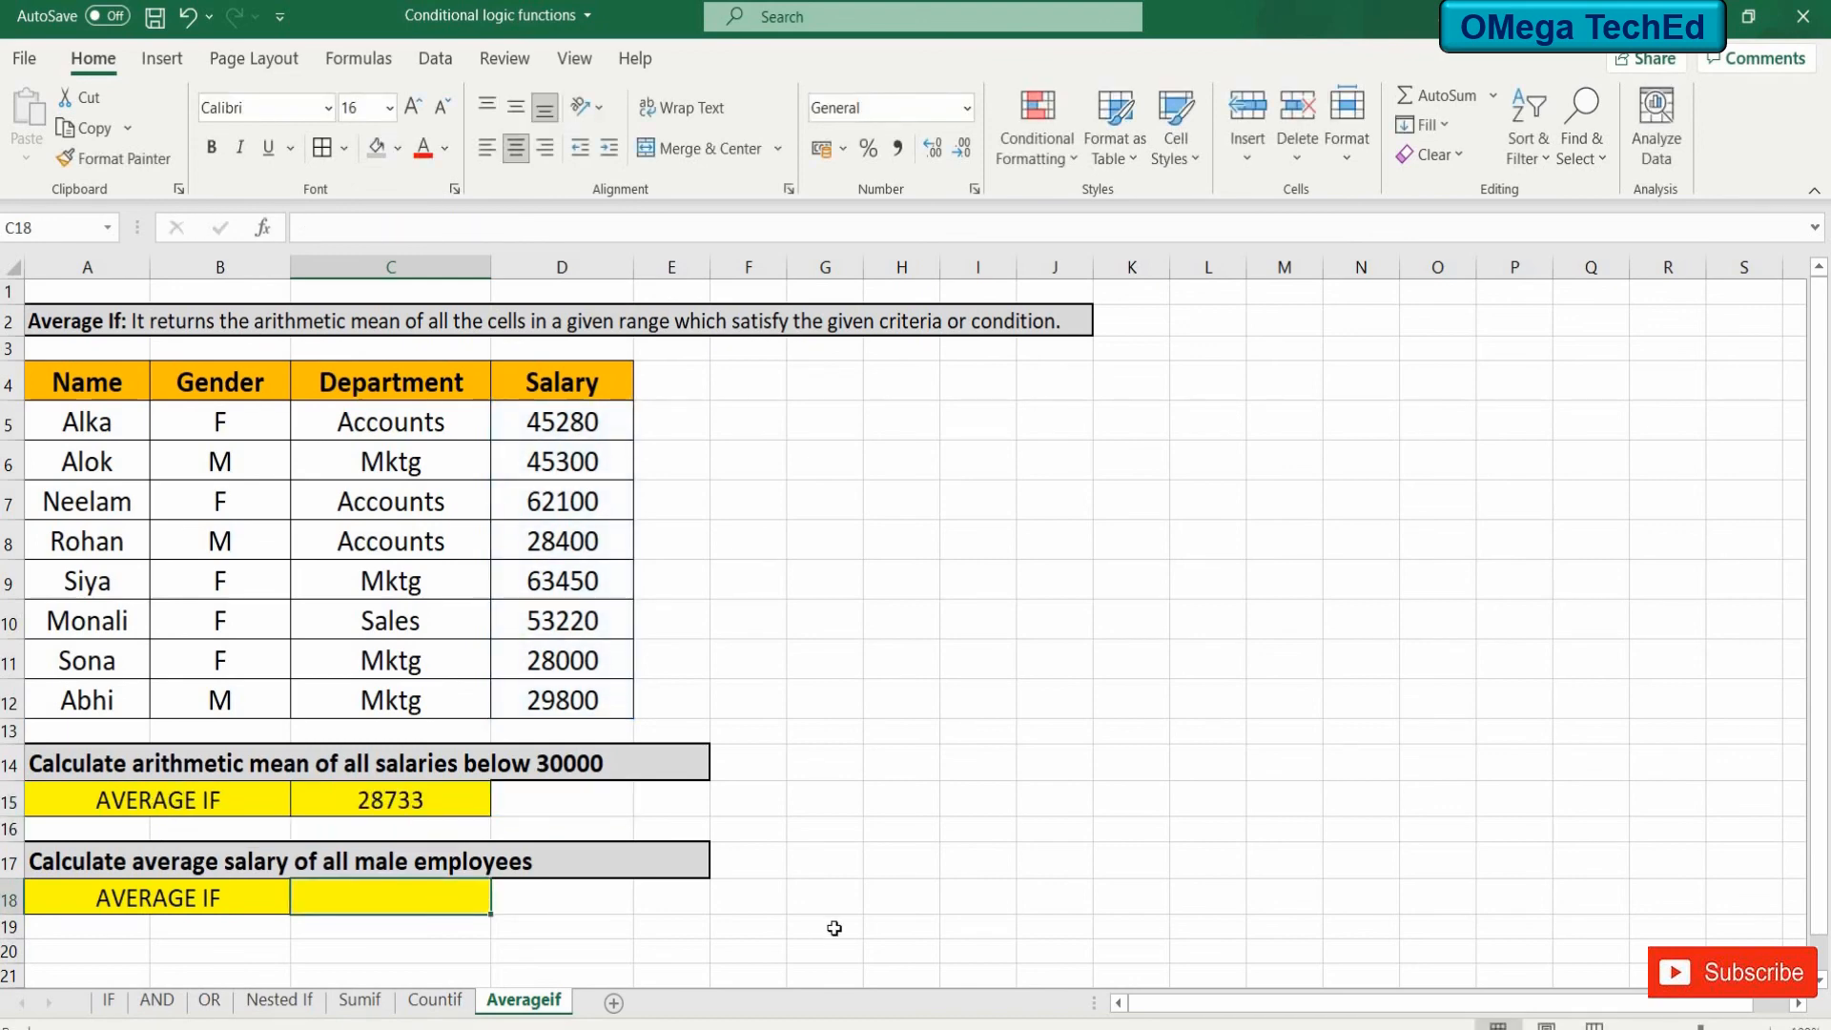
type("=av")
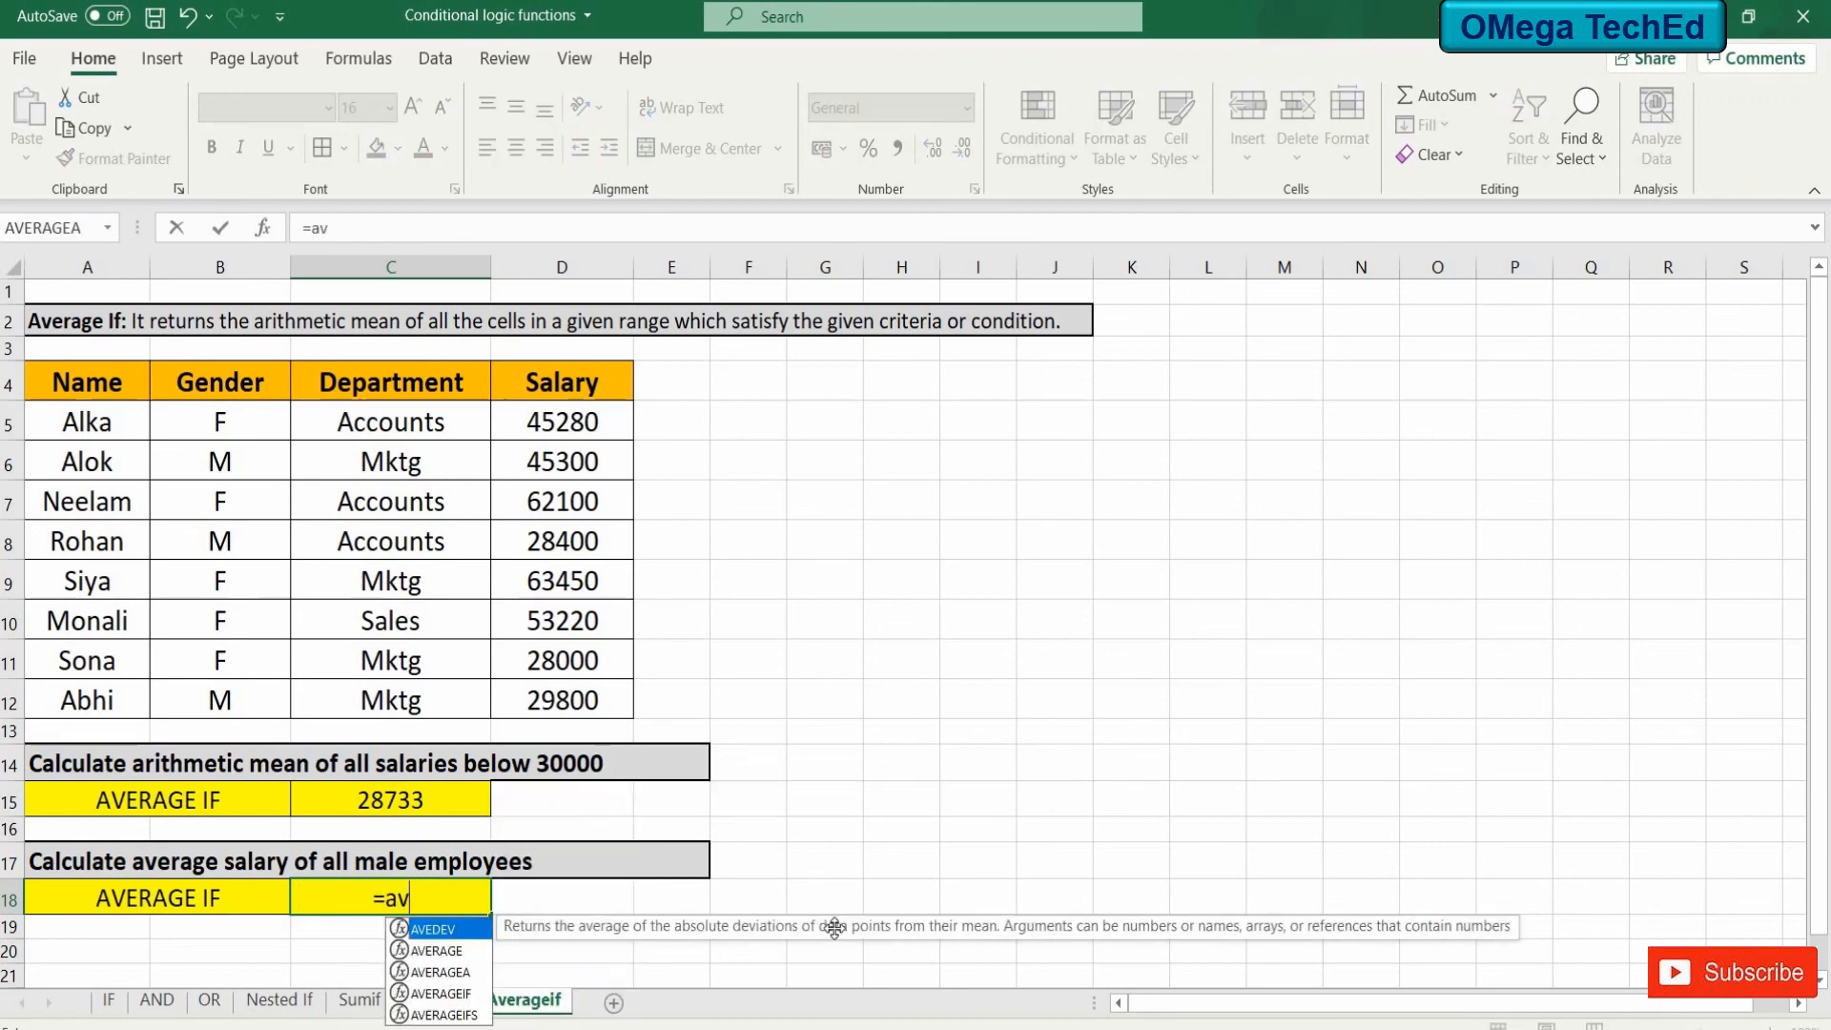
type("erage")
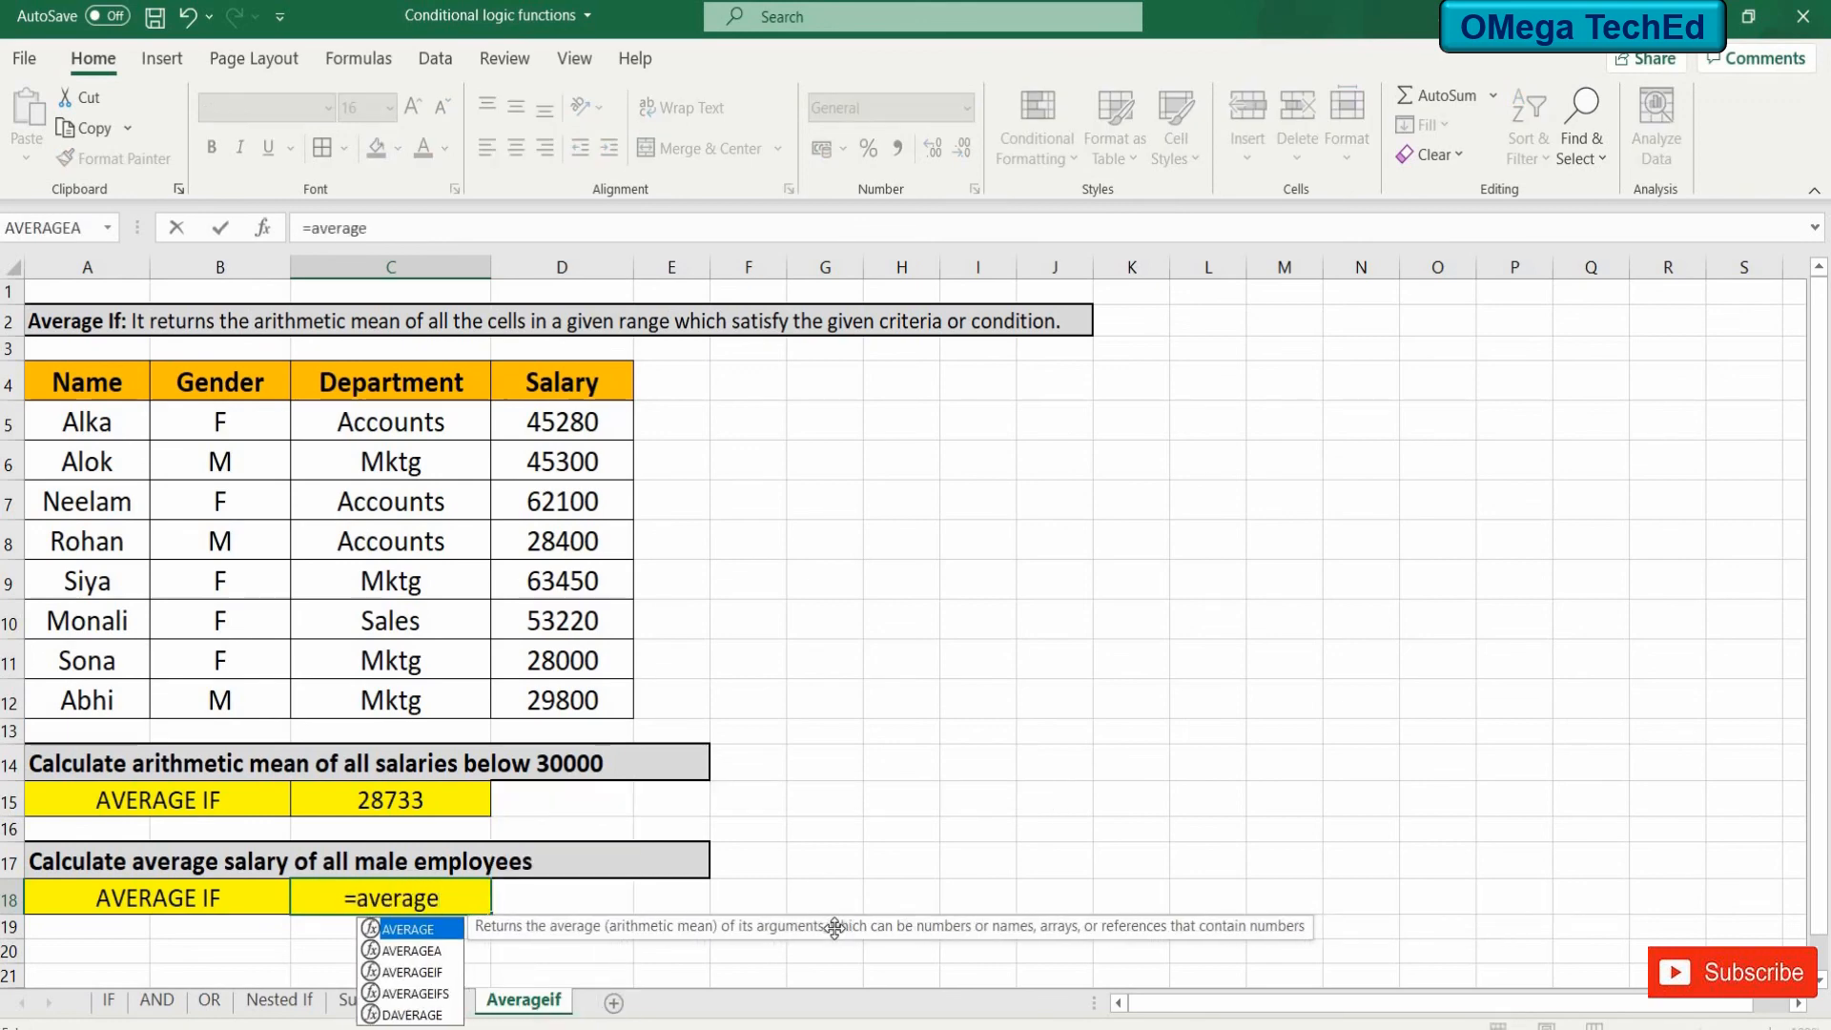
type("if(")
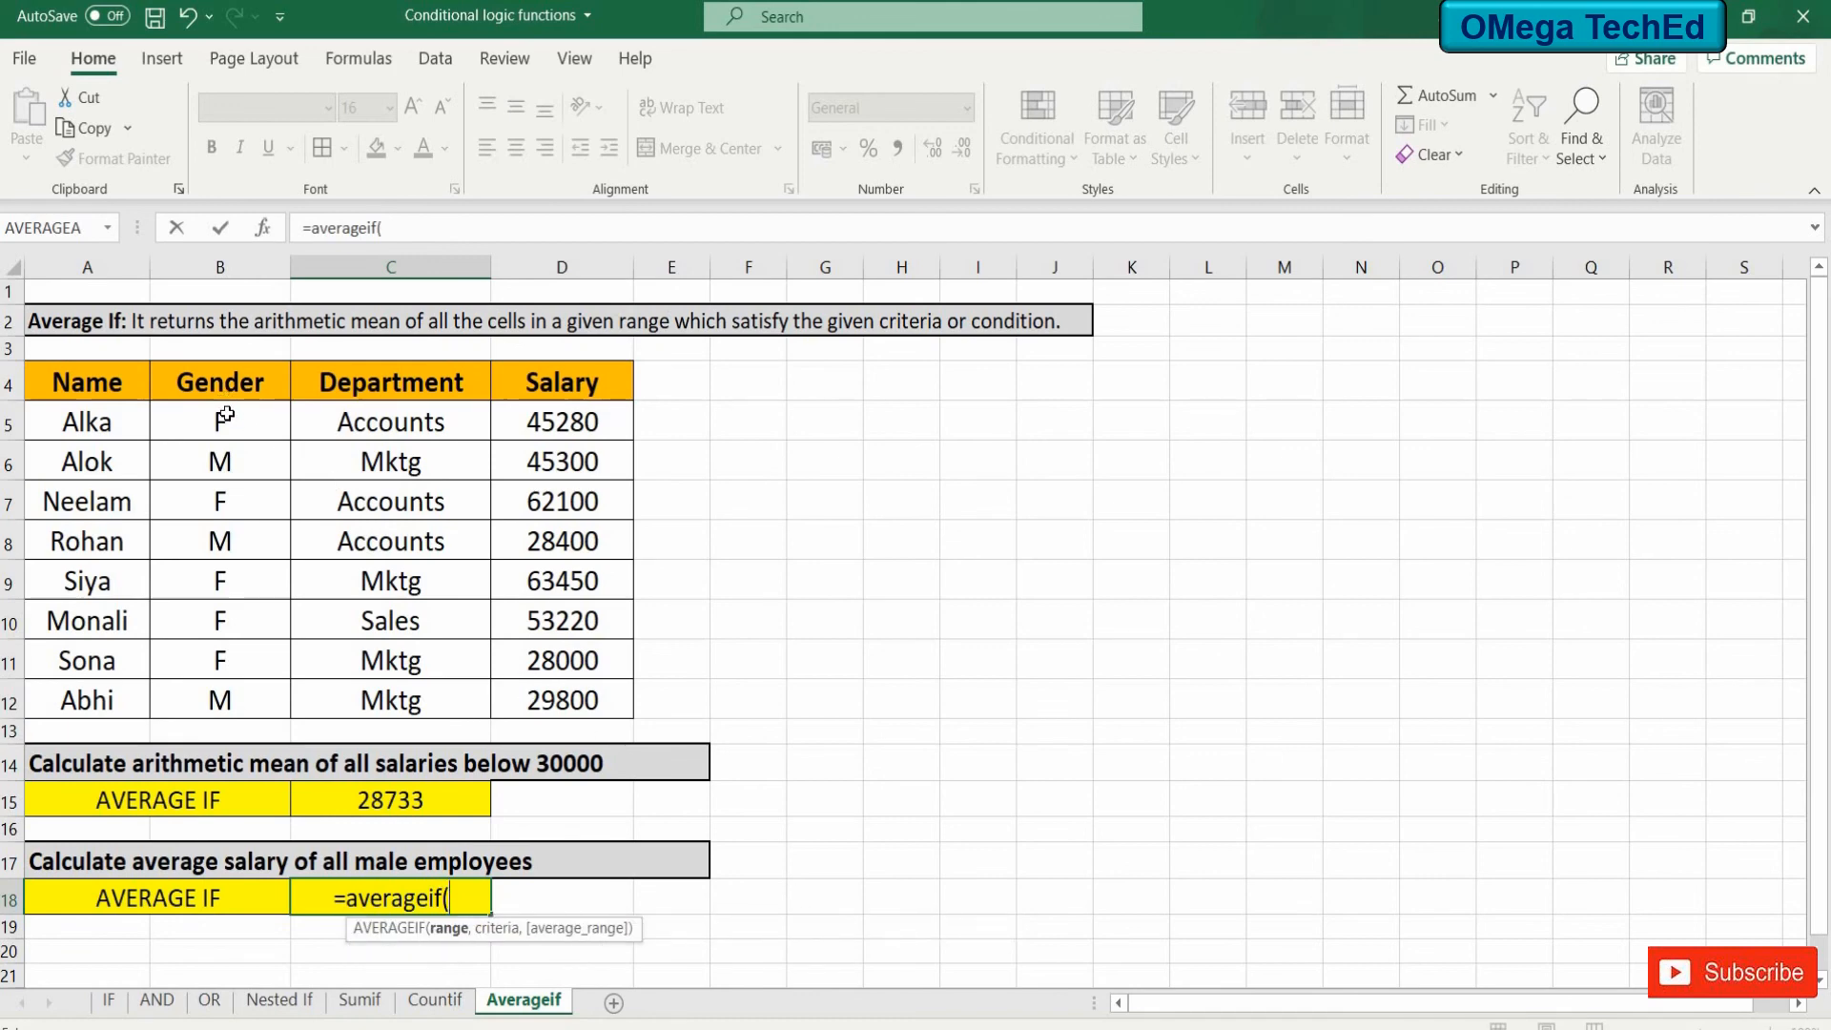
left_click_drag(225, 415, 225, 701)
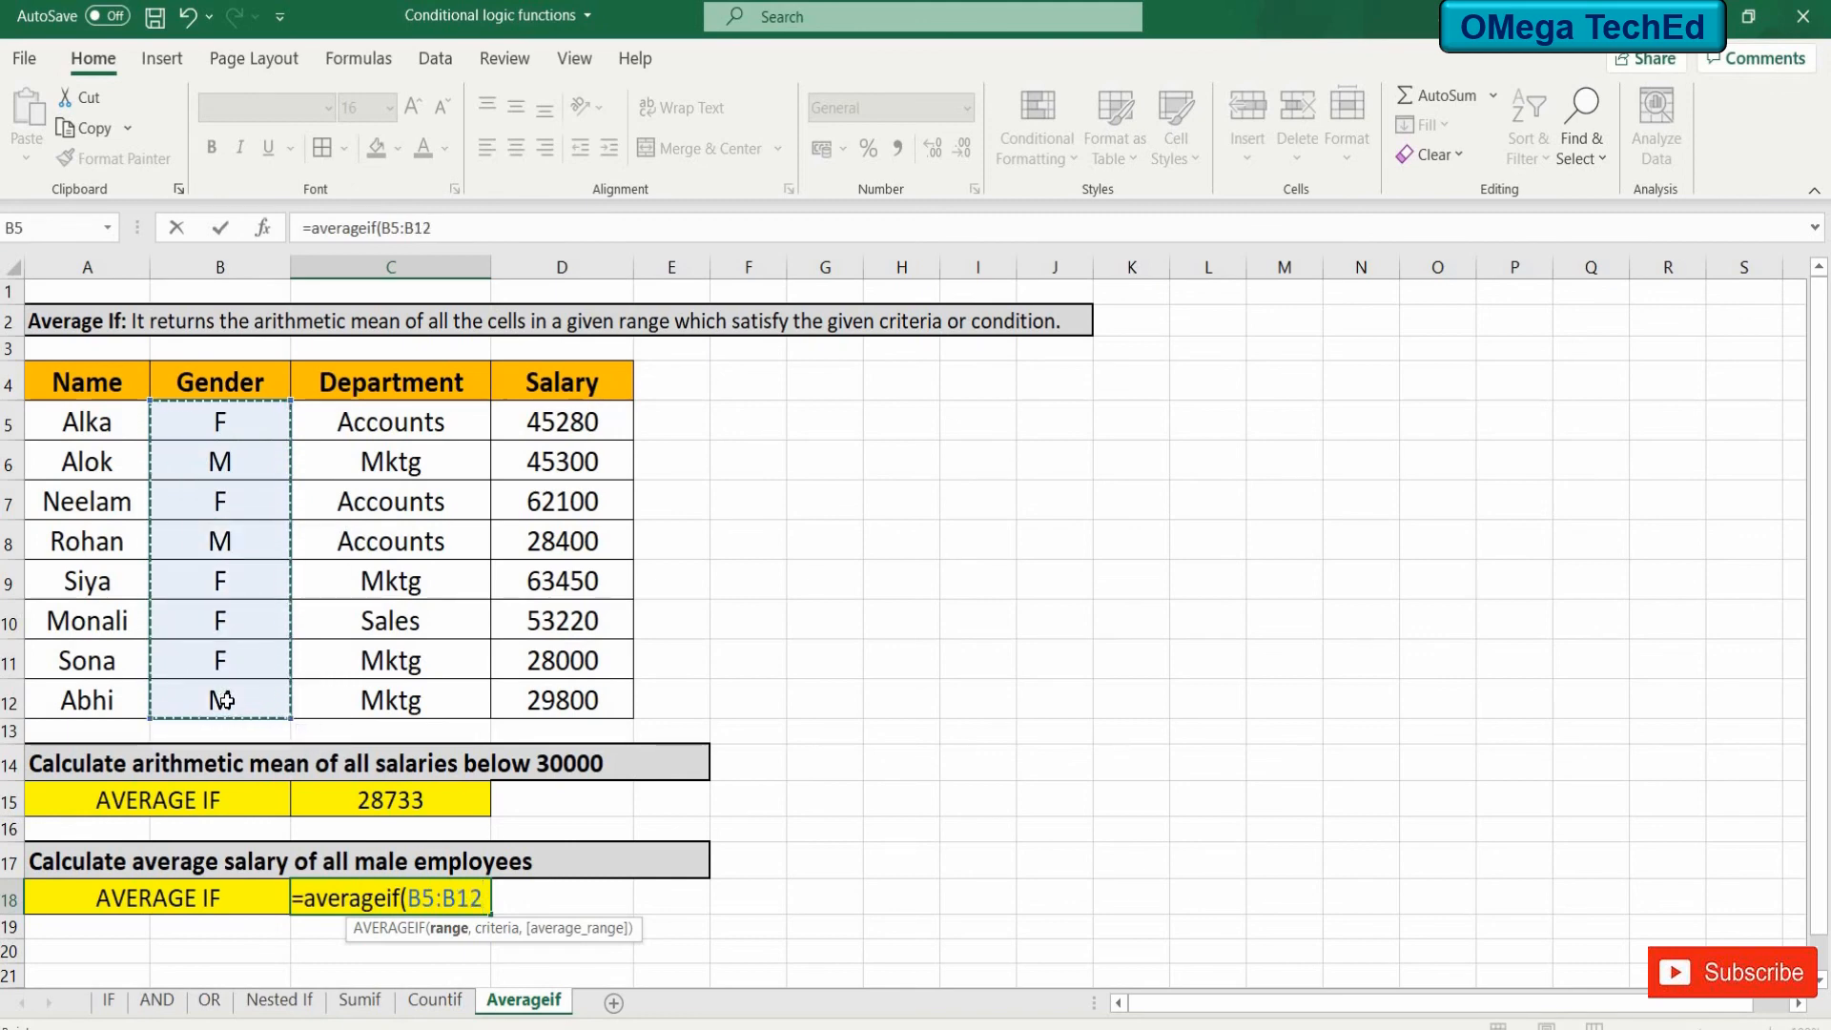
type(",\"M")
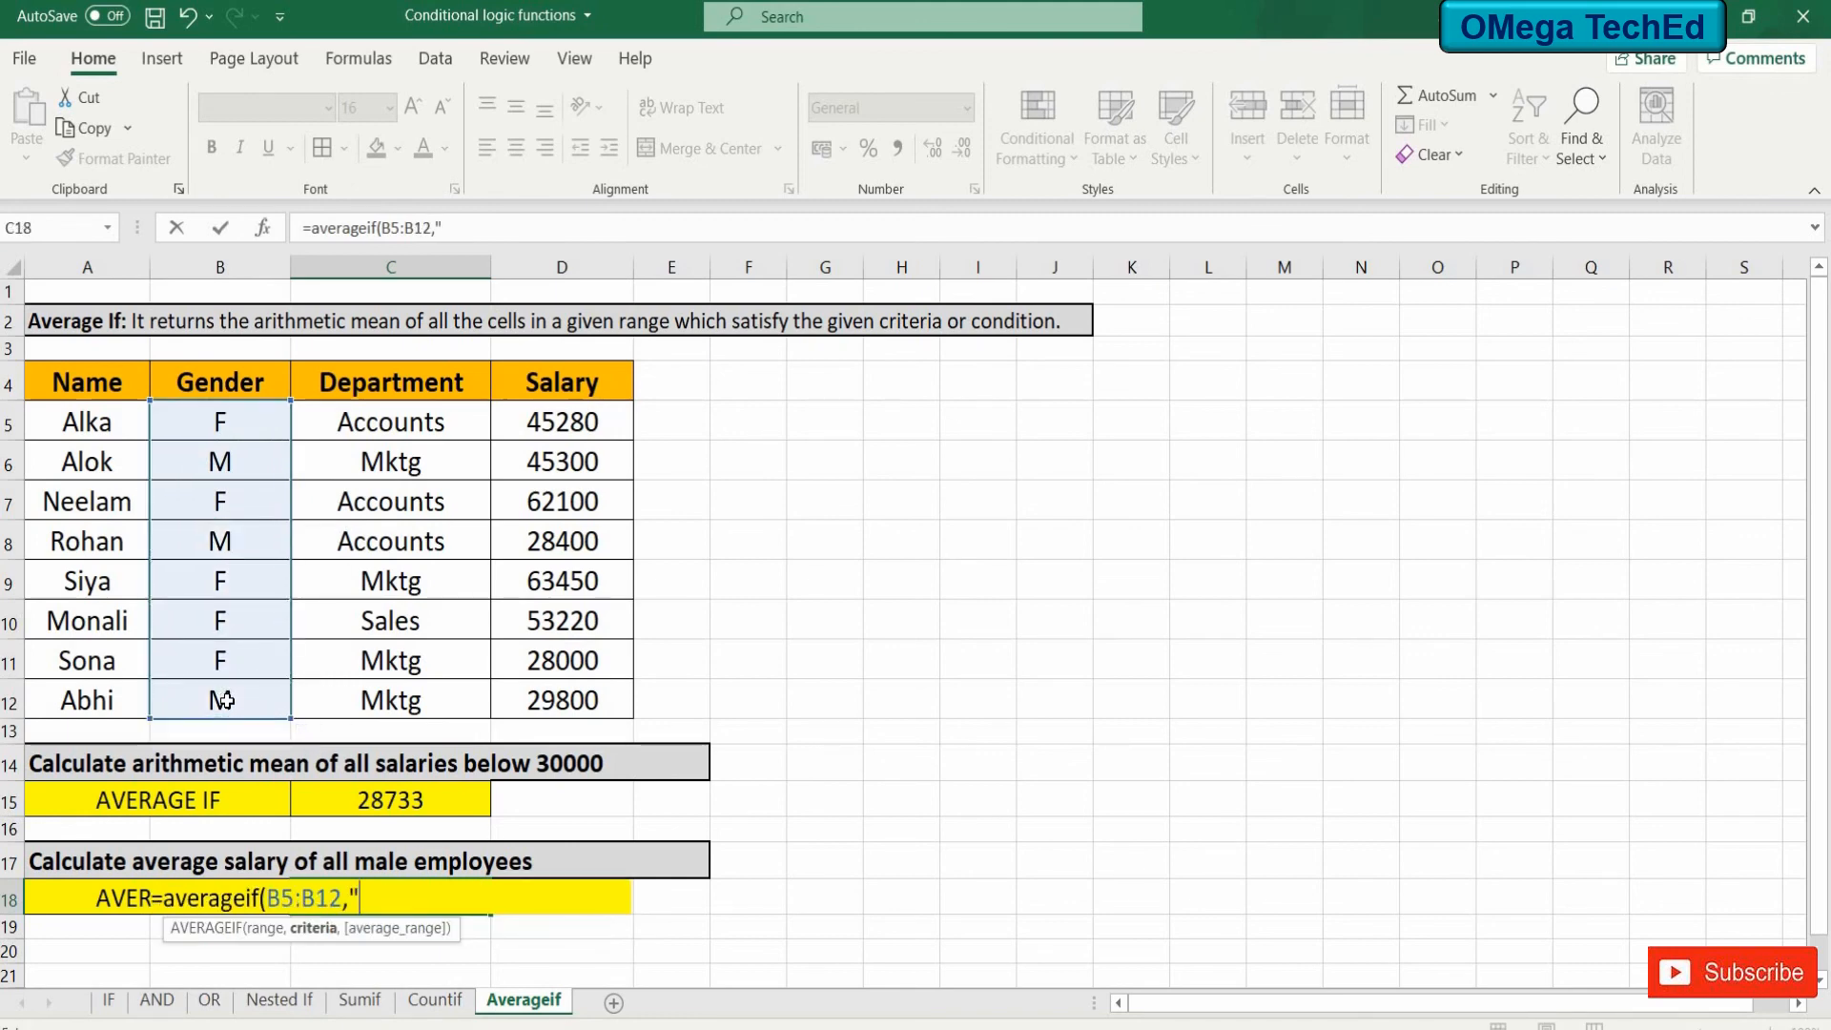
type("\",")
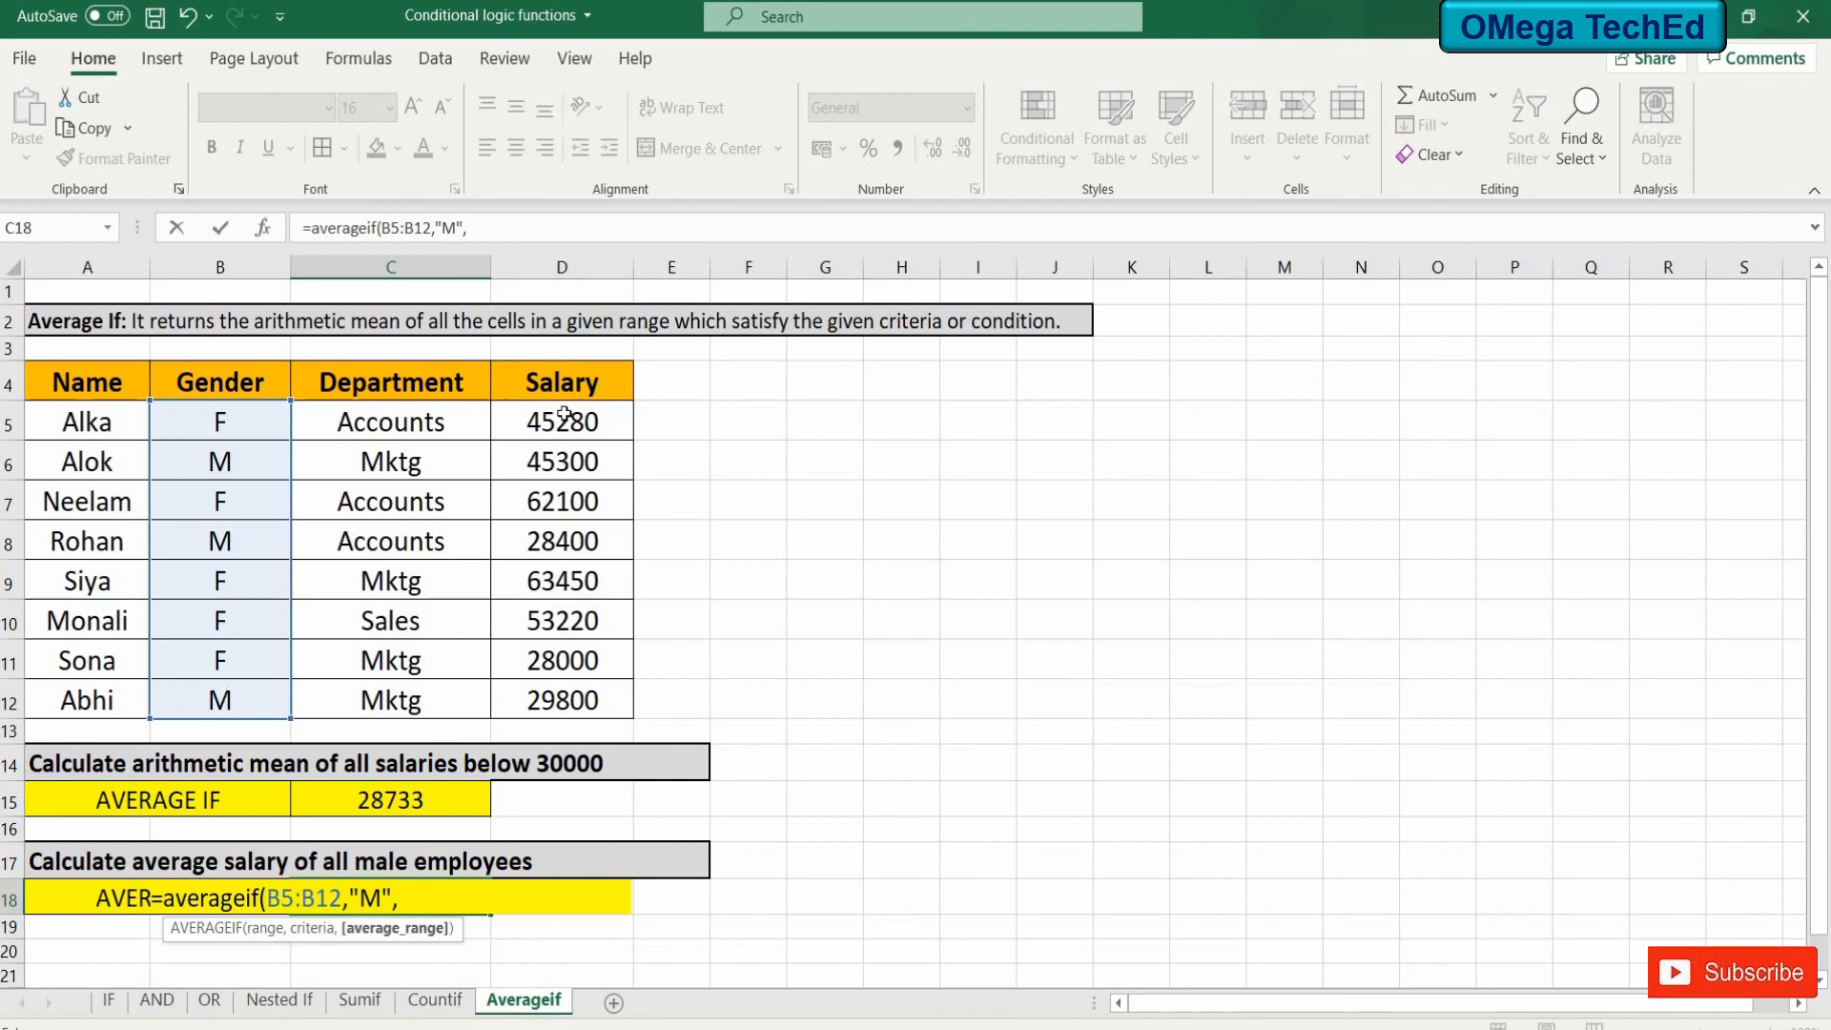
left_click_drag(563, 420, 576, 699)
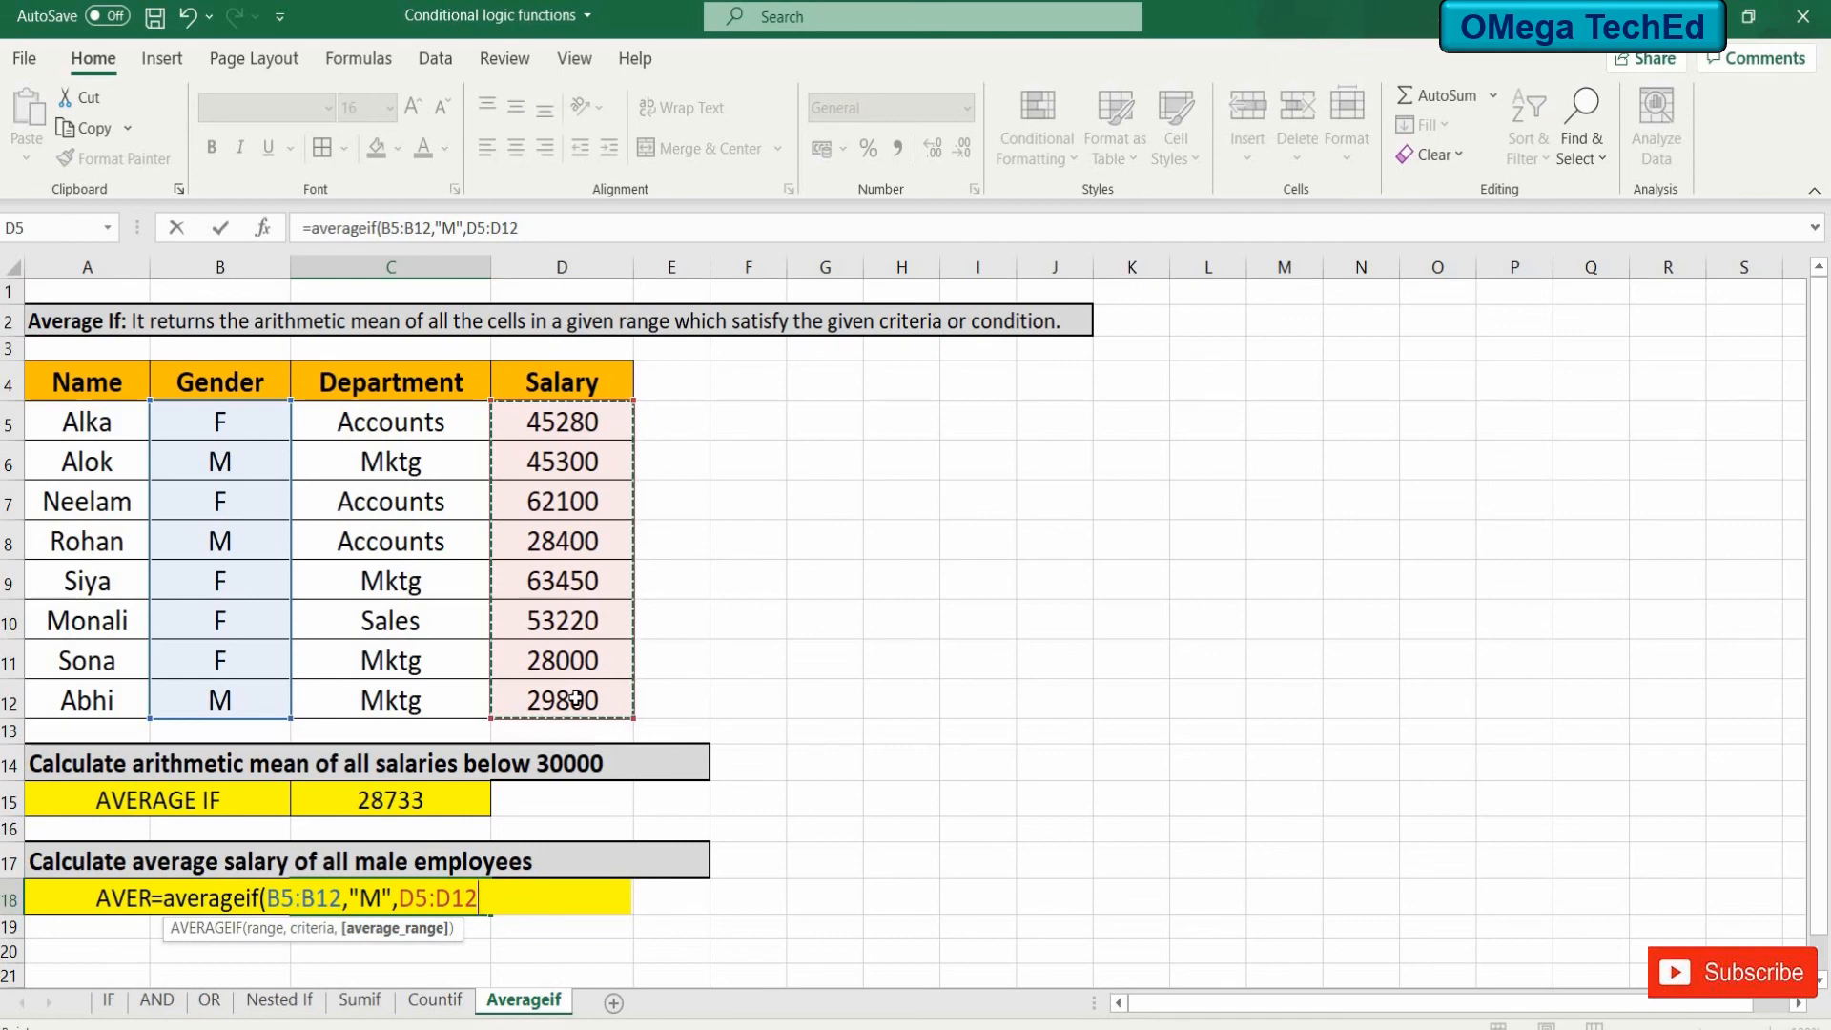
type(")")
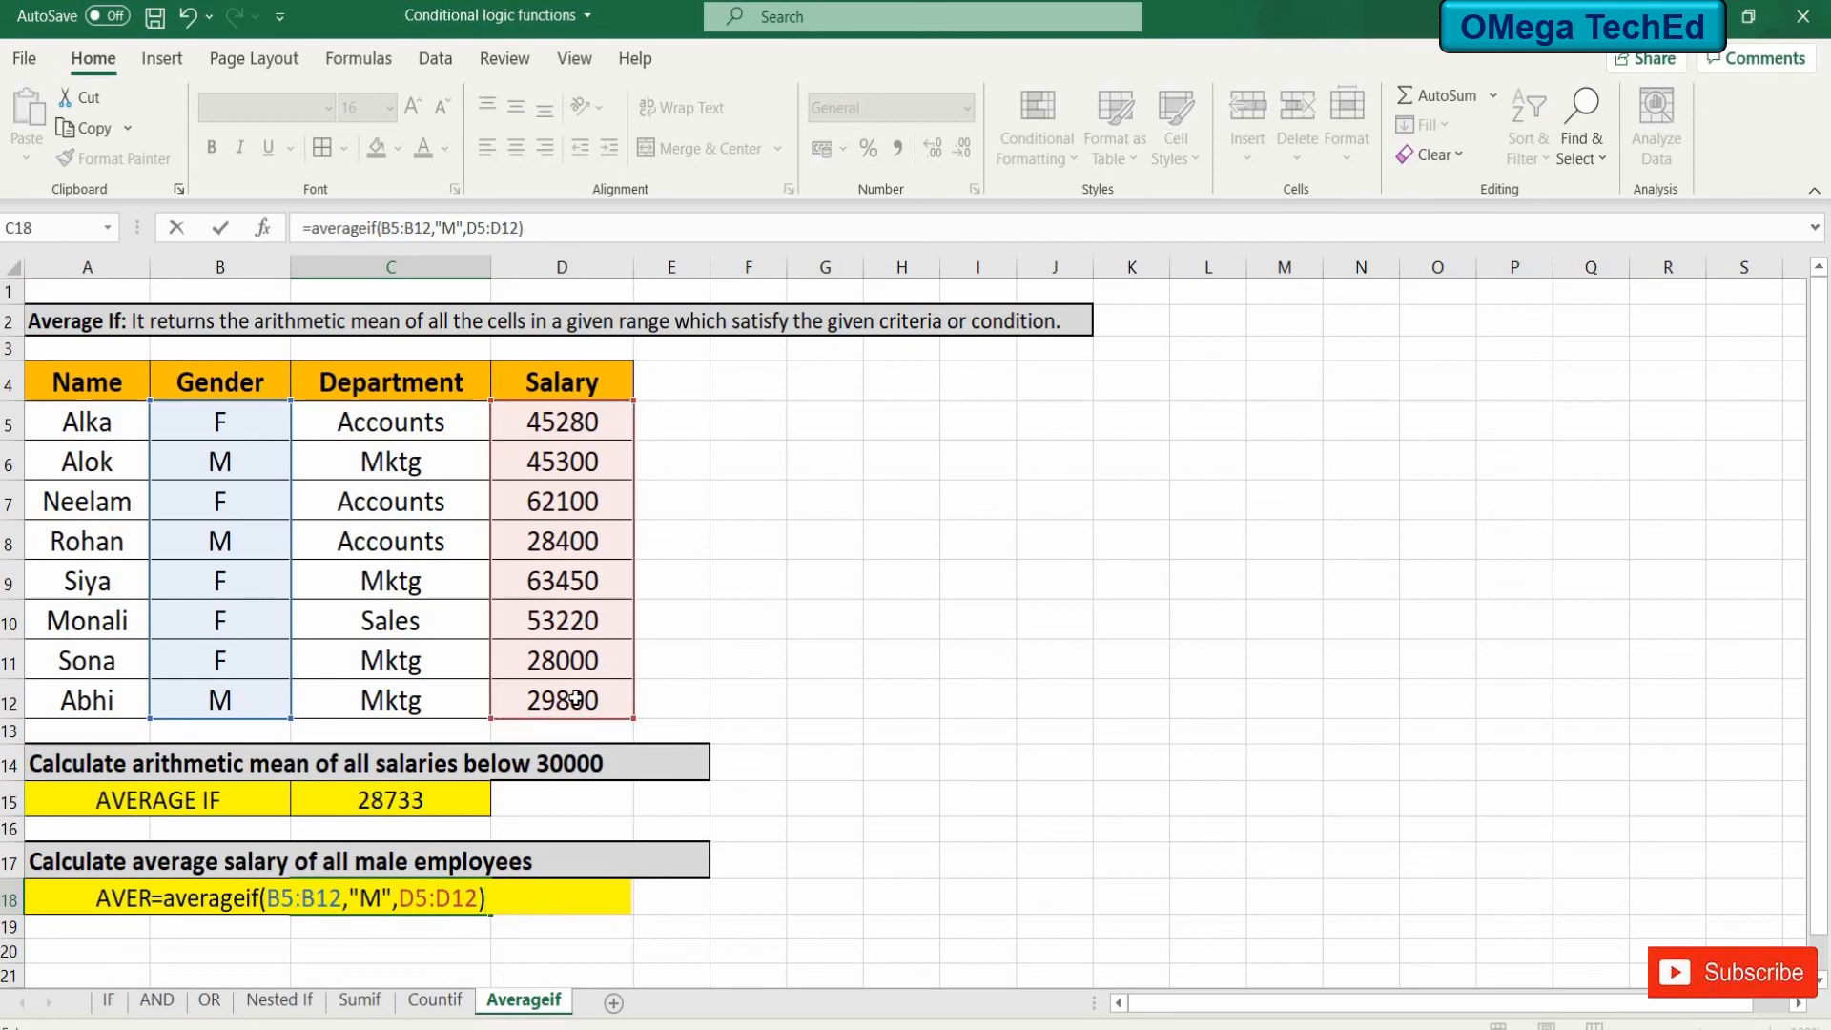
key("Return")
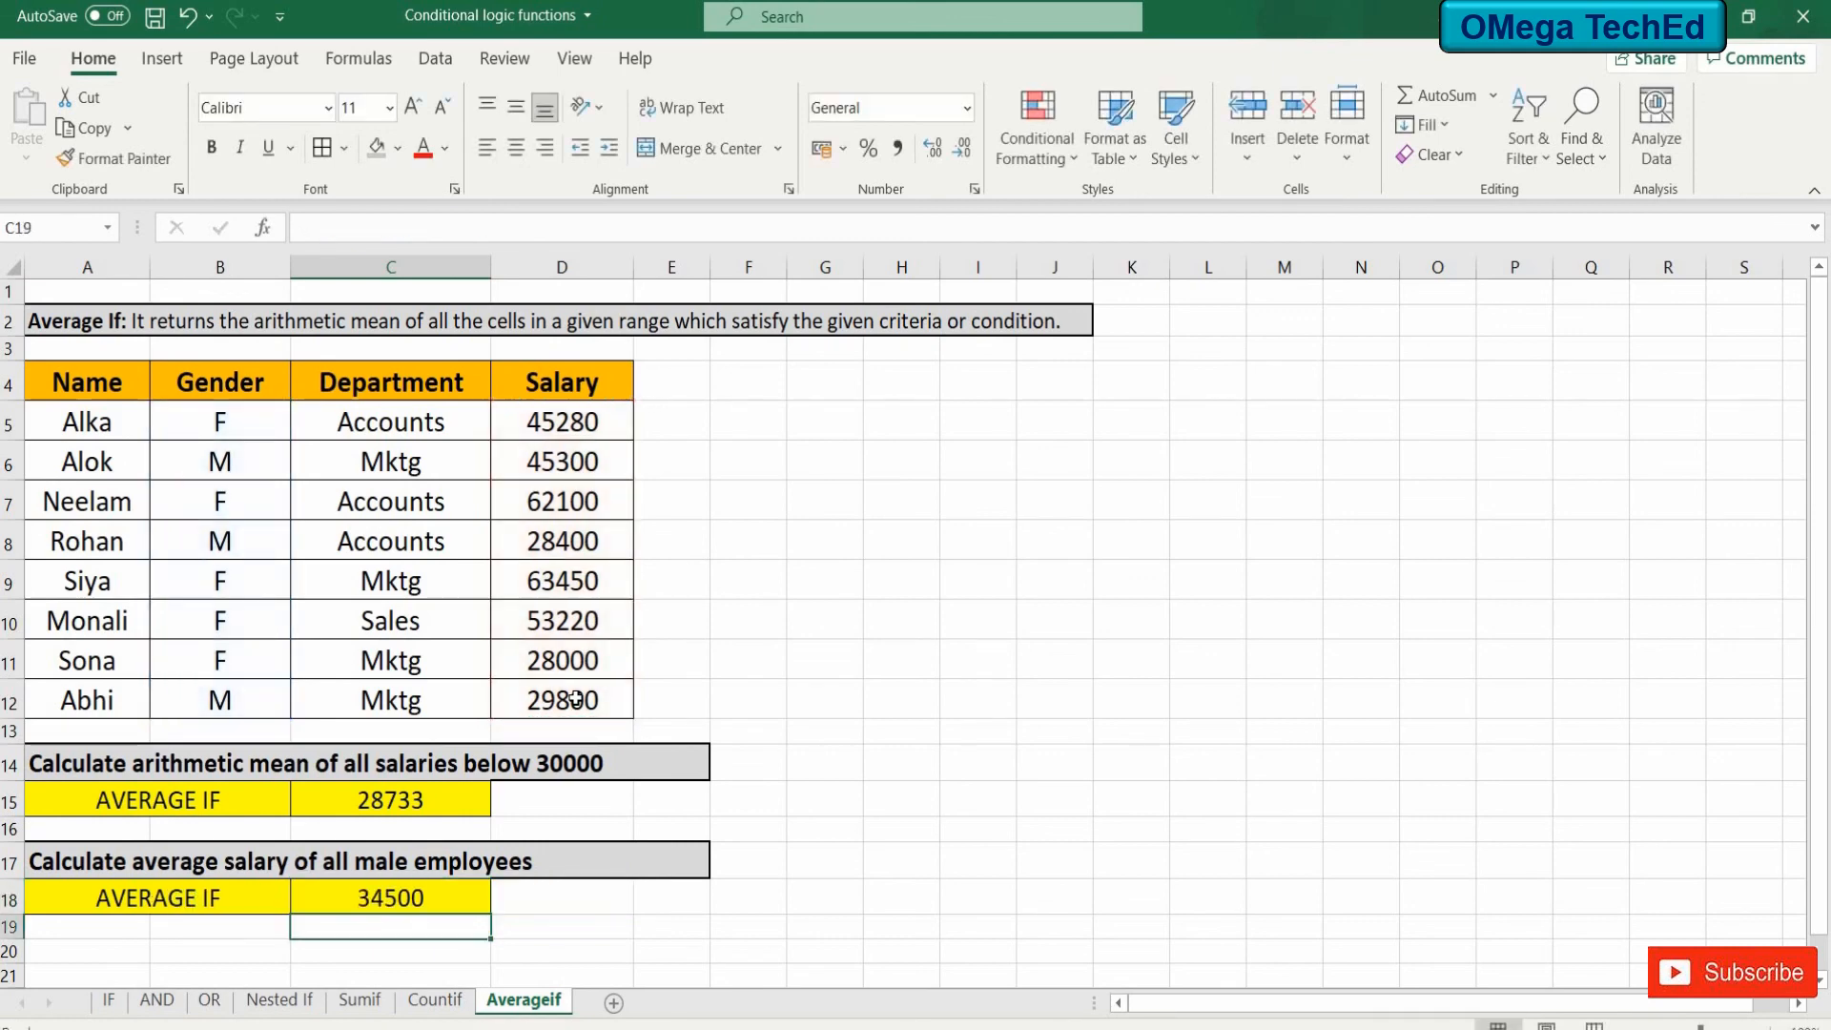
left_click(892, 742)
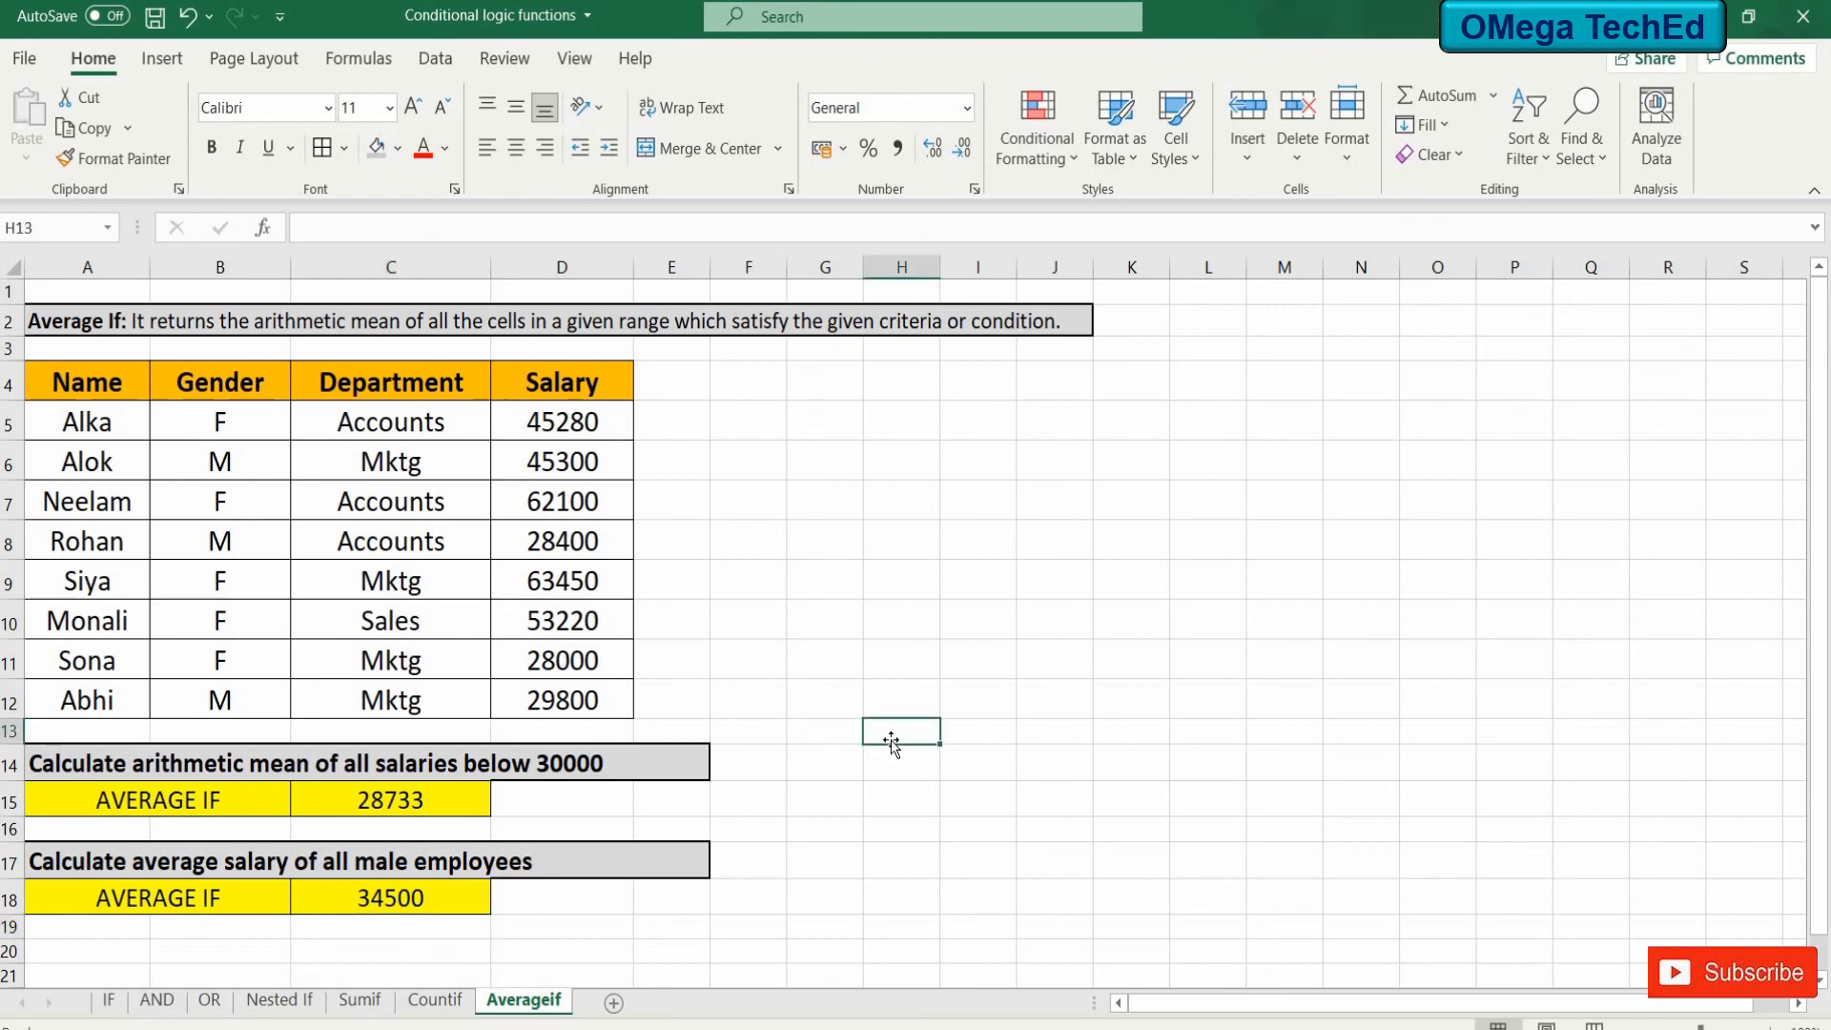